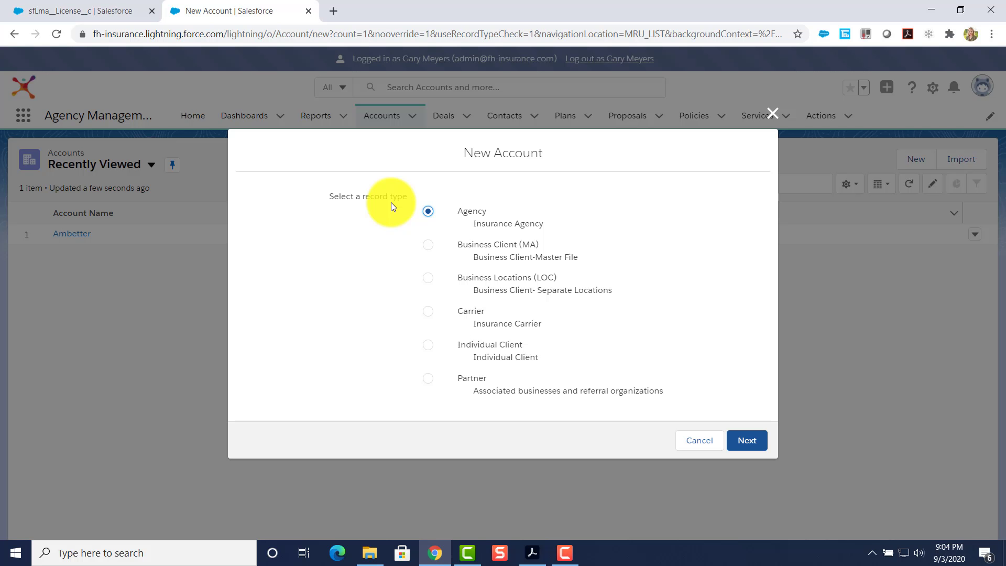
# Confirm Agency as the new account's record type and continue to the account form.
pyautogui.click(746, 440)
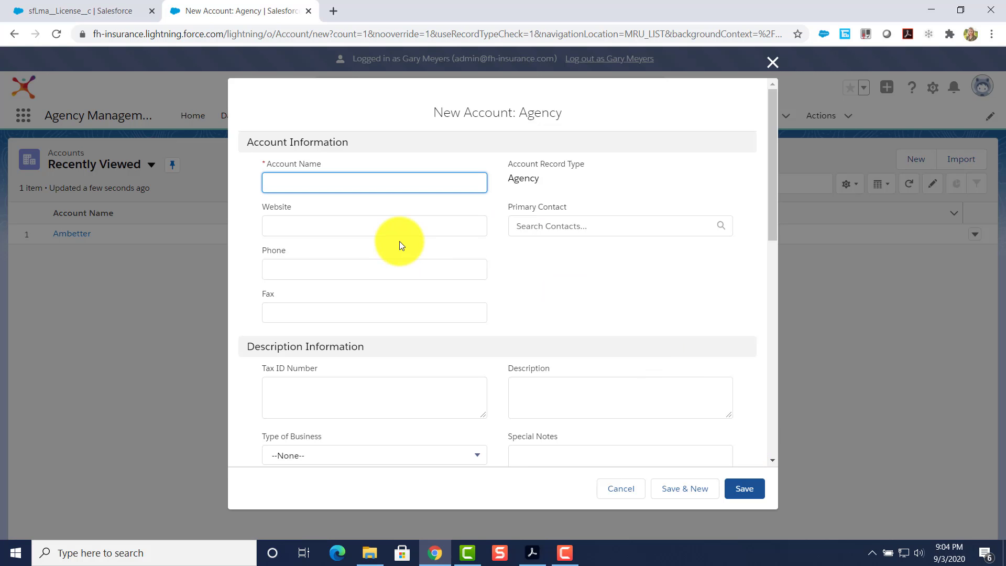
# Name the new agency account 'Test Agency' and save it.
pyautogui.write('Test Agency')
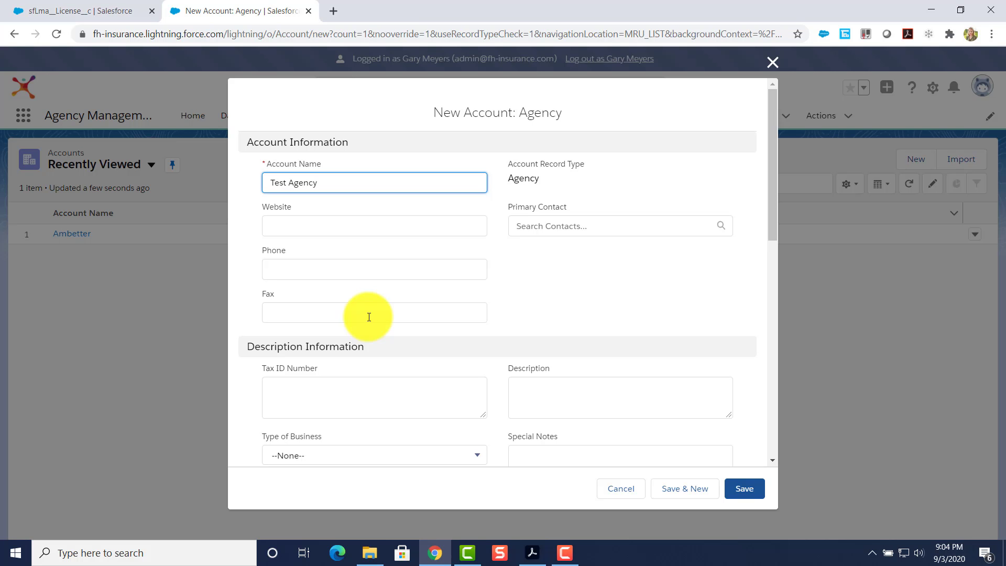
pyautogui.scroll(-6, 369, 316)
pyautogui.scroll(6, 369, 317)
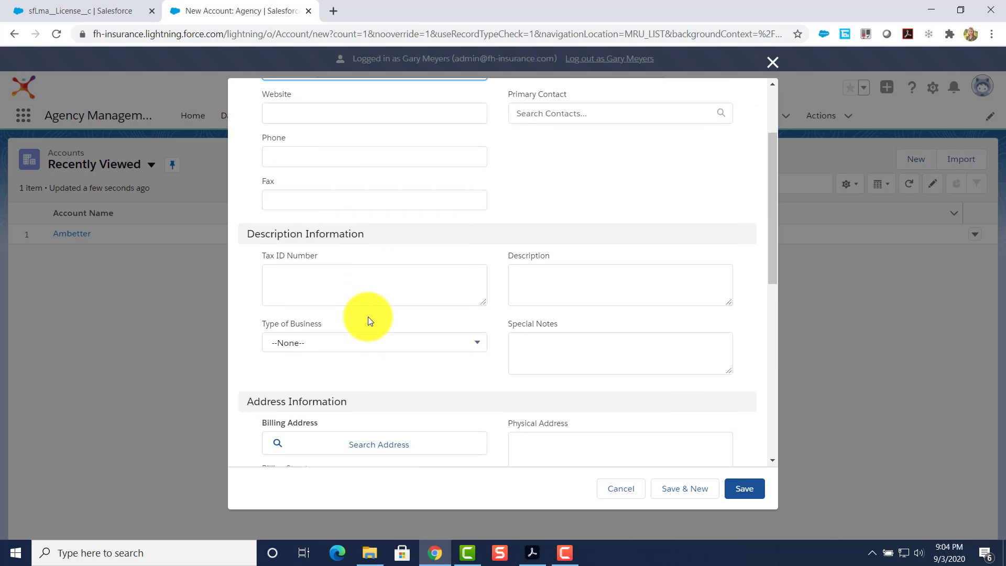
pyautogui.scroll(-4, 369, 316)
pyautogui.scroll(-3, 369, 320)
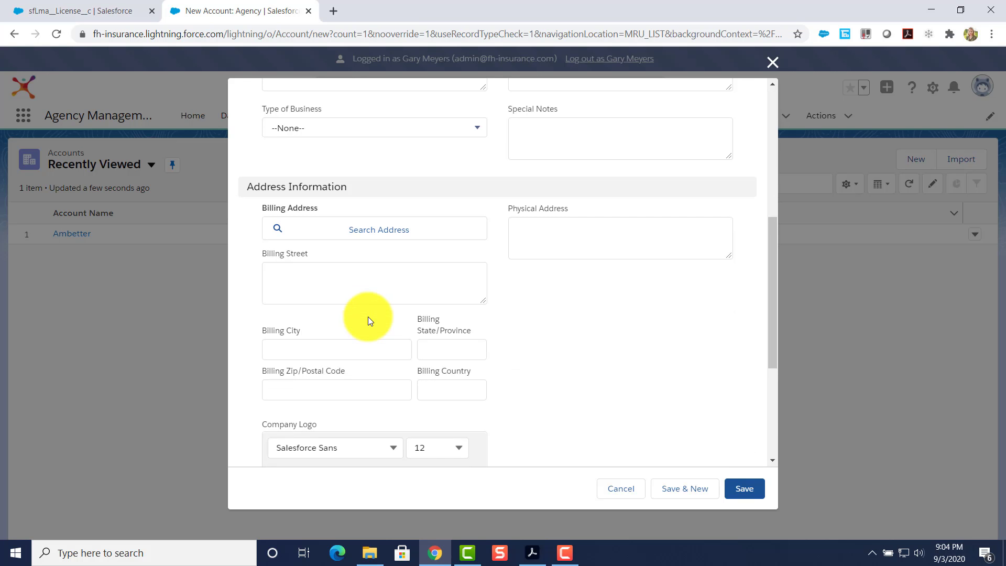
pyautogui.scroll(5, 365, 314)
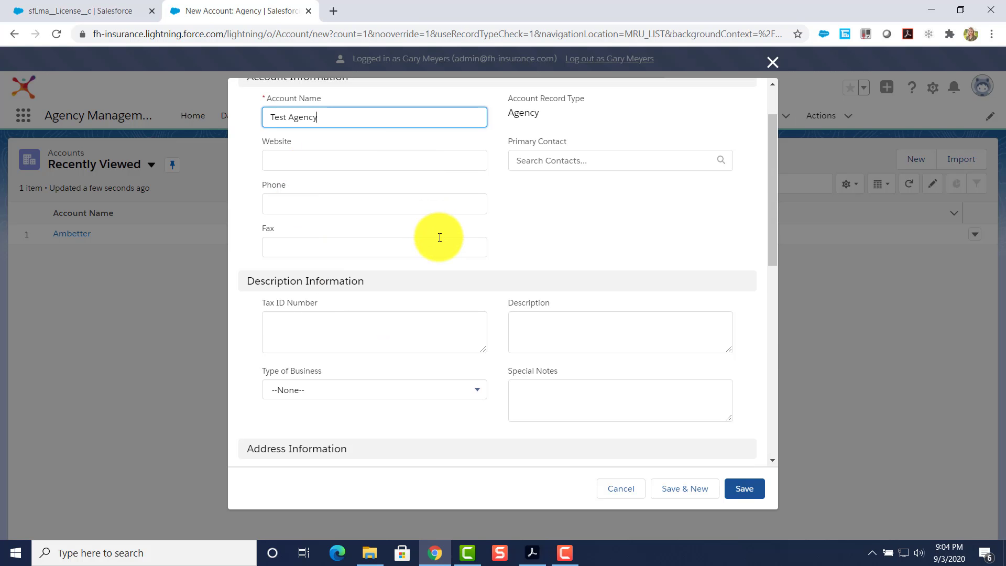
pyautogui.click(740, 489)
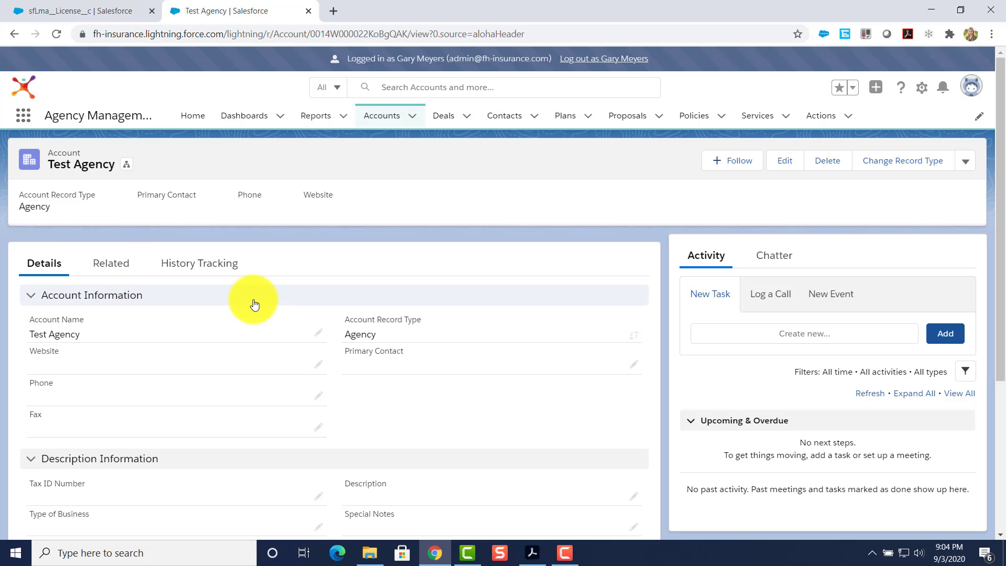
# Begin setting a primary contact on the Test Agency account through its lookup field.
pyautogui.doubleClick(383, 359)
pyautogui.scroll(-4, 390, 373)
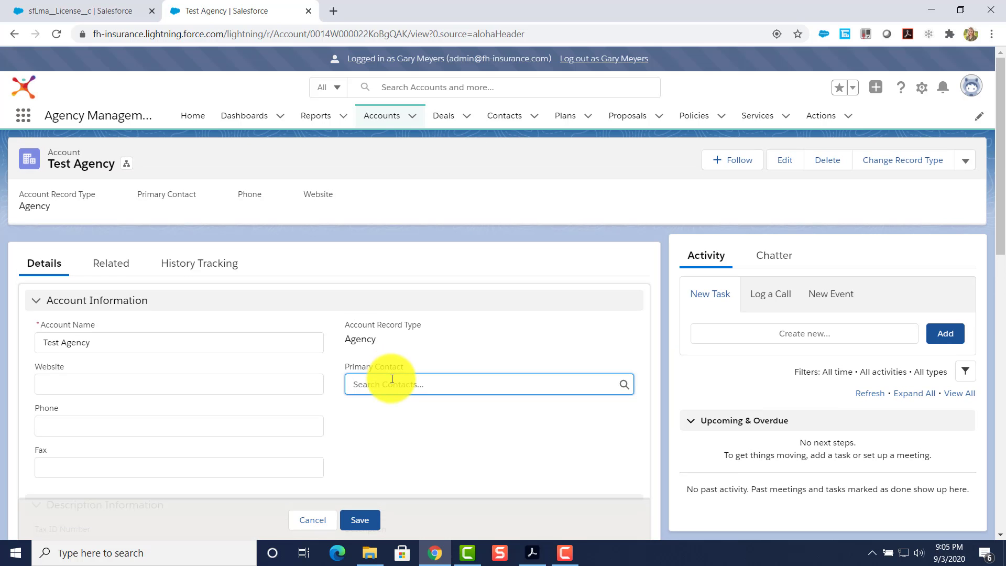
pyautogui.click(394, 384)
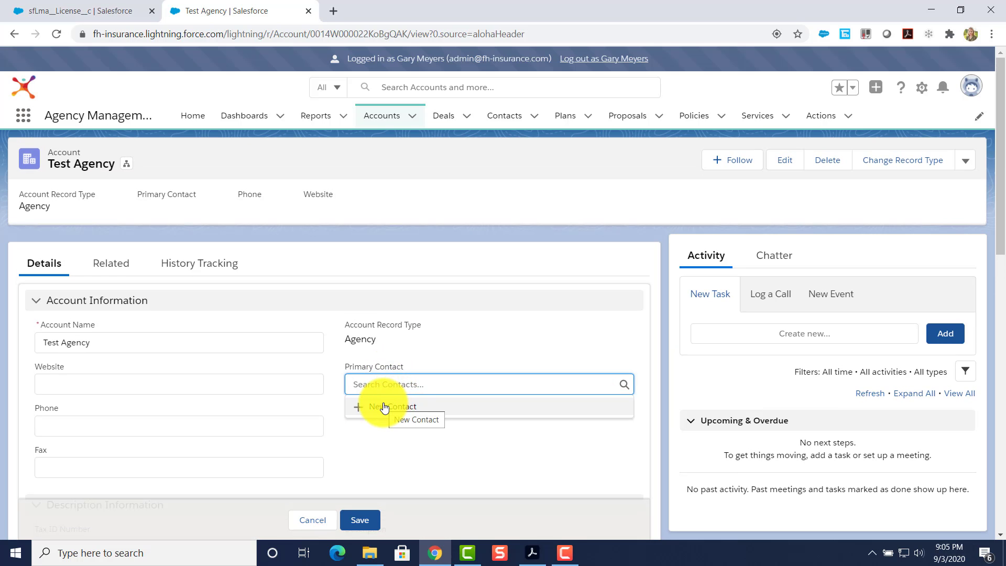
# From the Contacts list, start a new contact with the Broker/Producer record type.
pyautogui.click(499, 120)
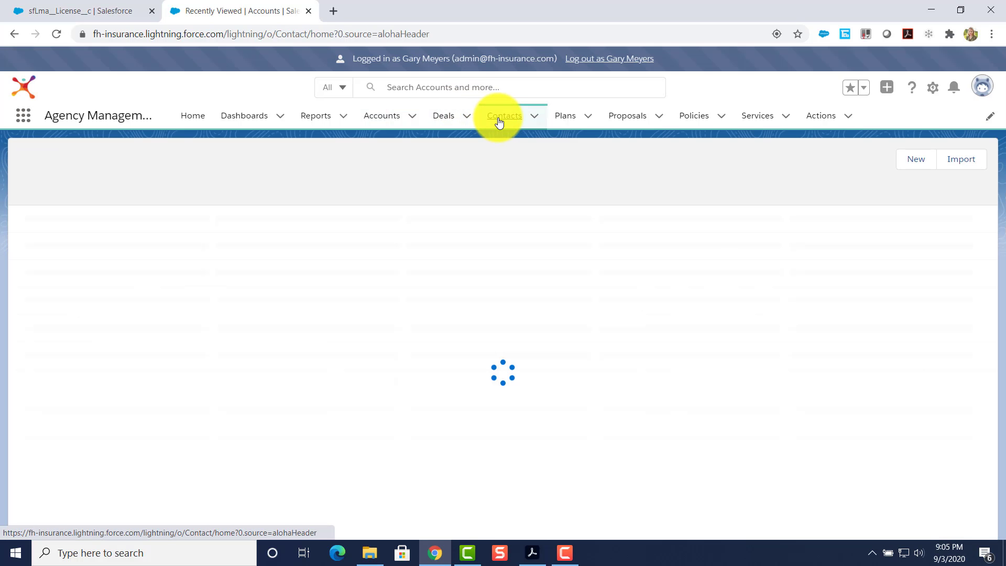
pyautogui.click(744, 159)
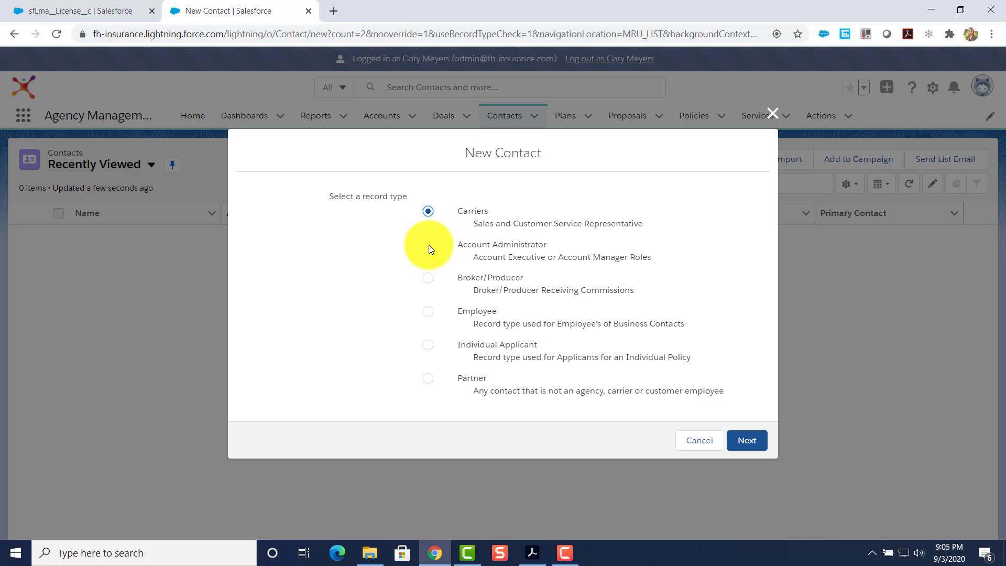
pyautogui.click(428, 278)
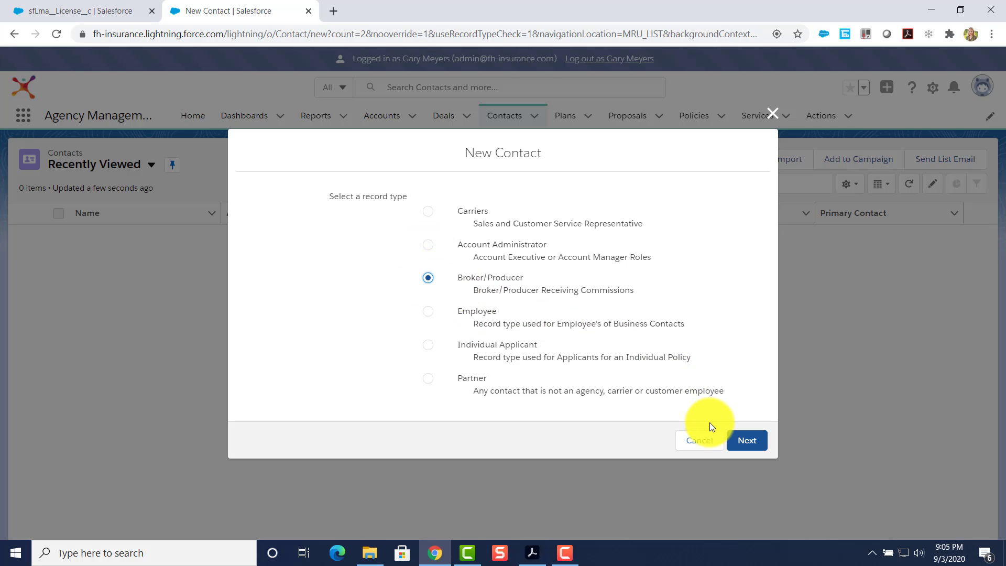
# Enter the broker contact's first and last name and link it to the Test Agency account.
pyautogui.click(749, 439)
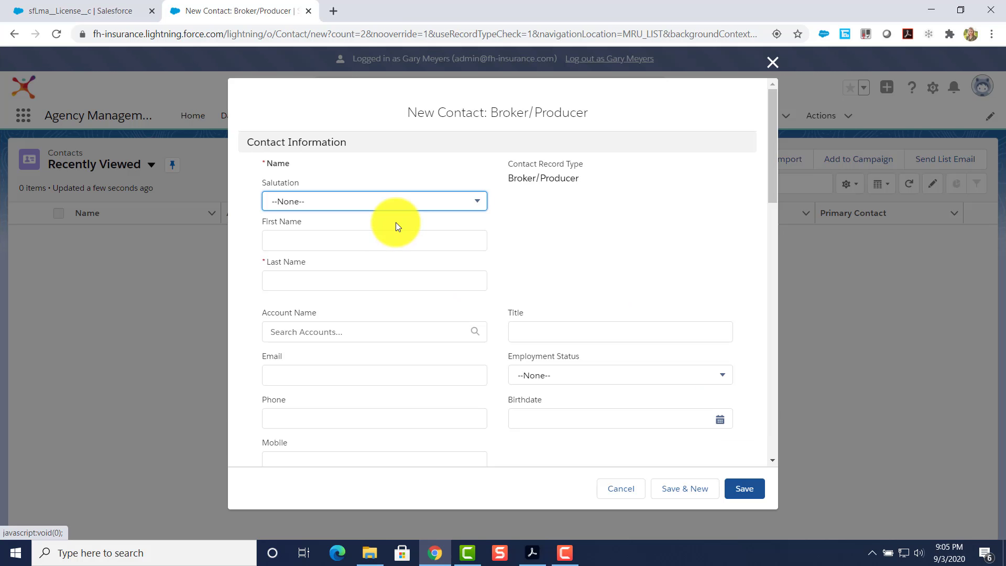
pyautogui.click(300, 241)
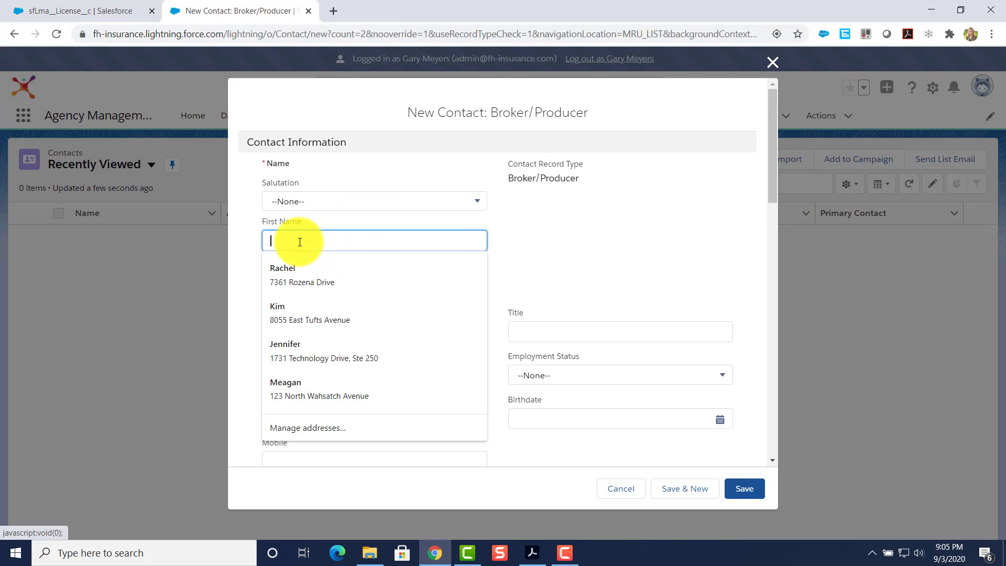
pyautogui.press('Tab')
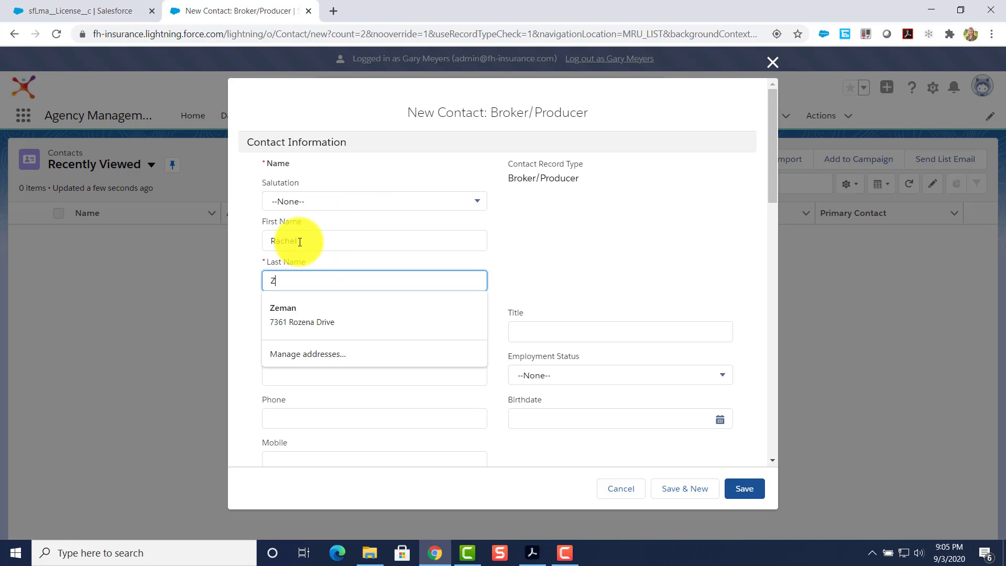
pyautogui.click(599, 267)
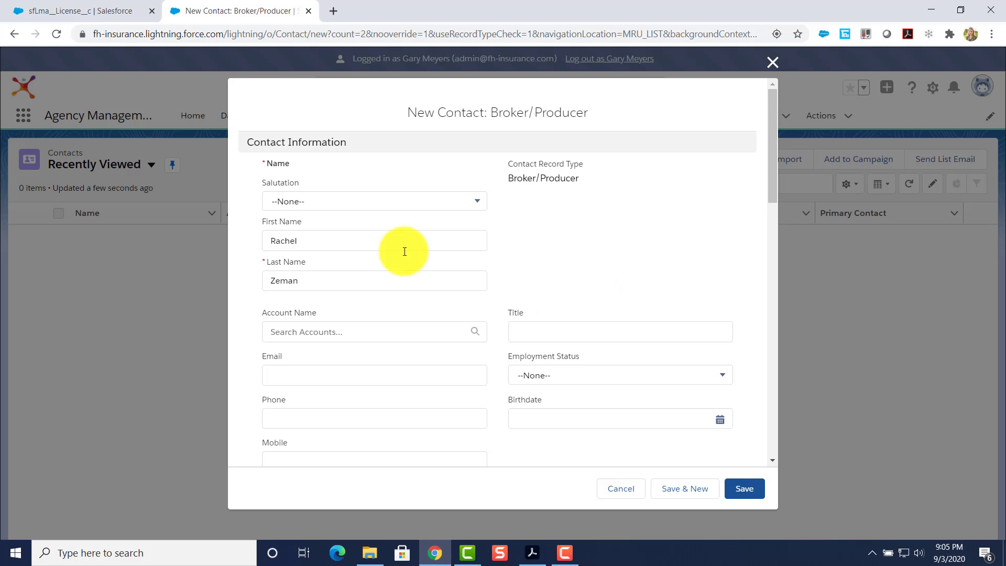
pyautogui.click(356, 331)
pyautogui.click(314, 363)
# Fill in the contact's National Producer Number and save the Broker/Producer contact.
pyautogui.scroll(-3, 526, 298)
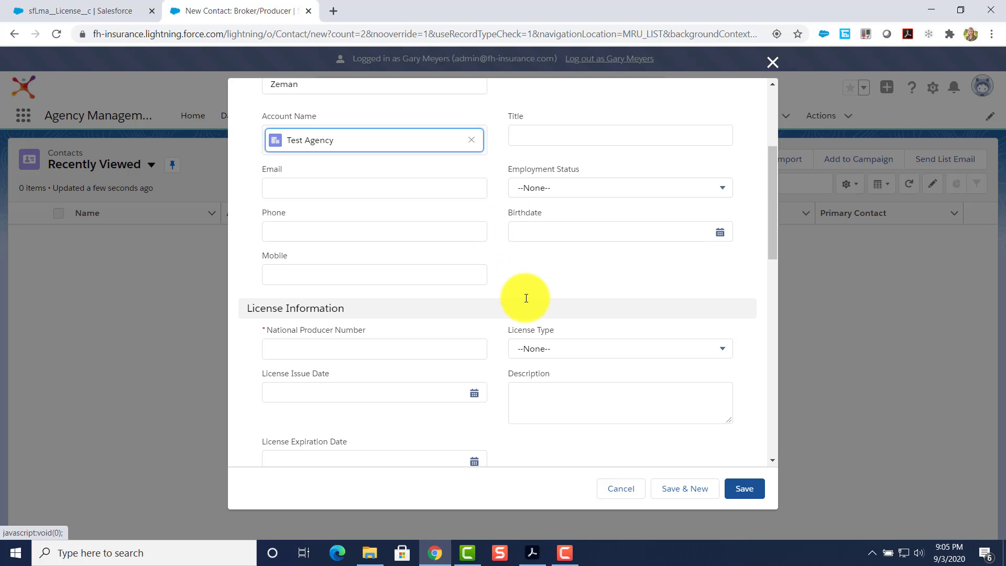
pyautogui.scroll(-1, 526, 298)
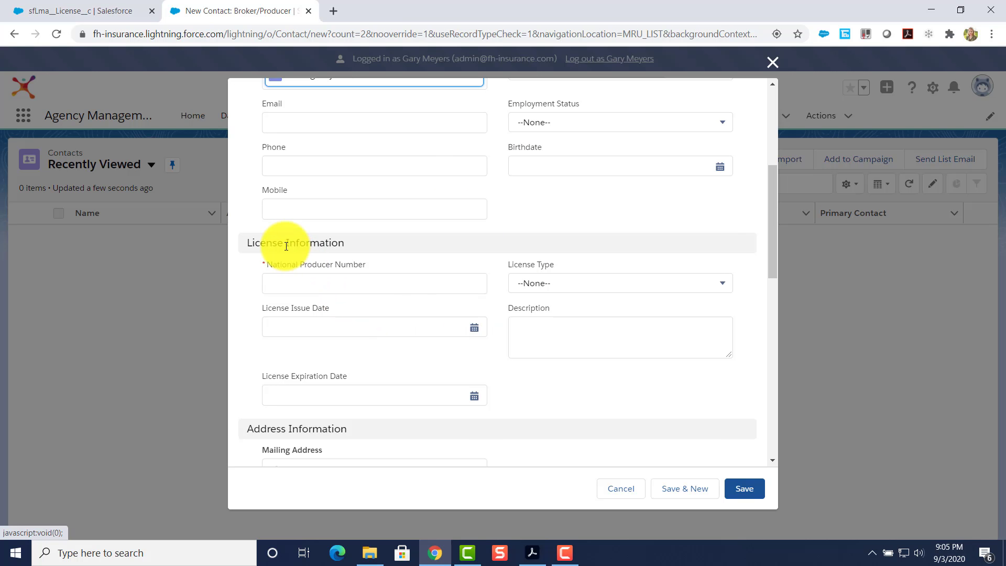
pyautogui.click(316, 277)
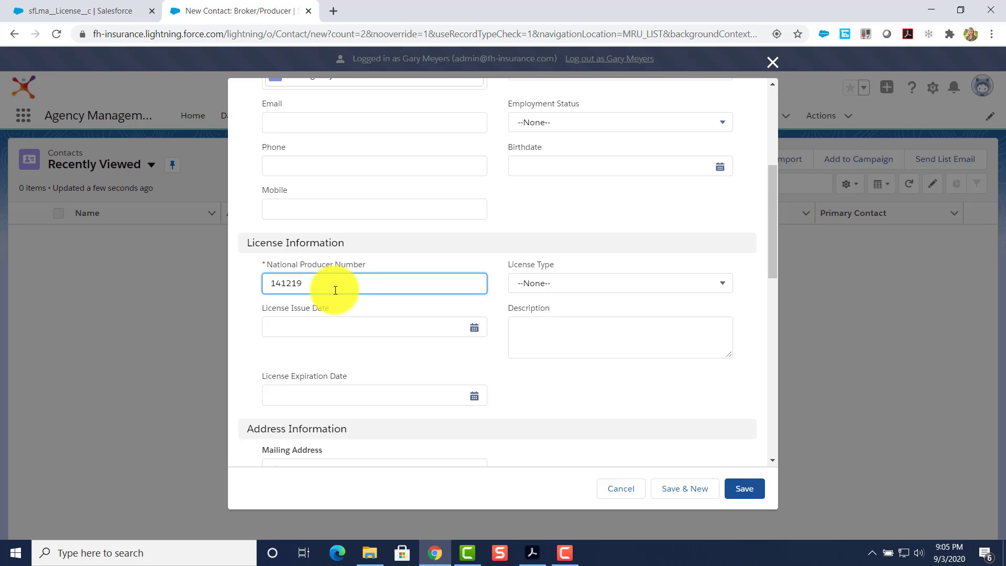
pyautogui.scroll(-10, 335, 291)
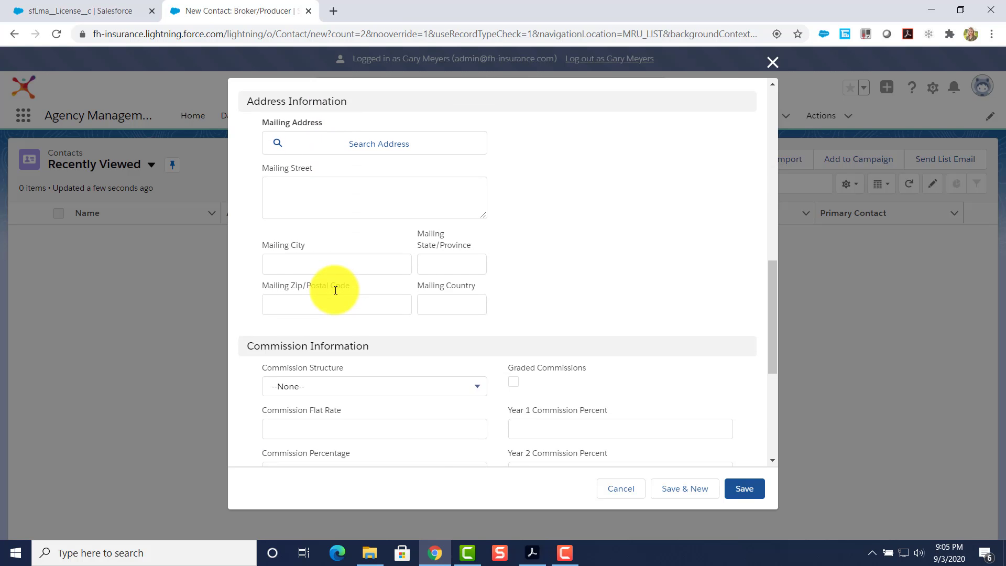
pyautogui.scroll(-2, 356, 301)
pyautogui.click(747, 488)
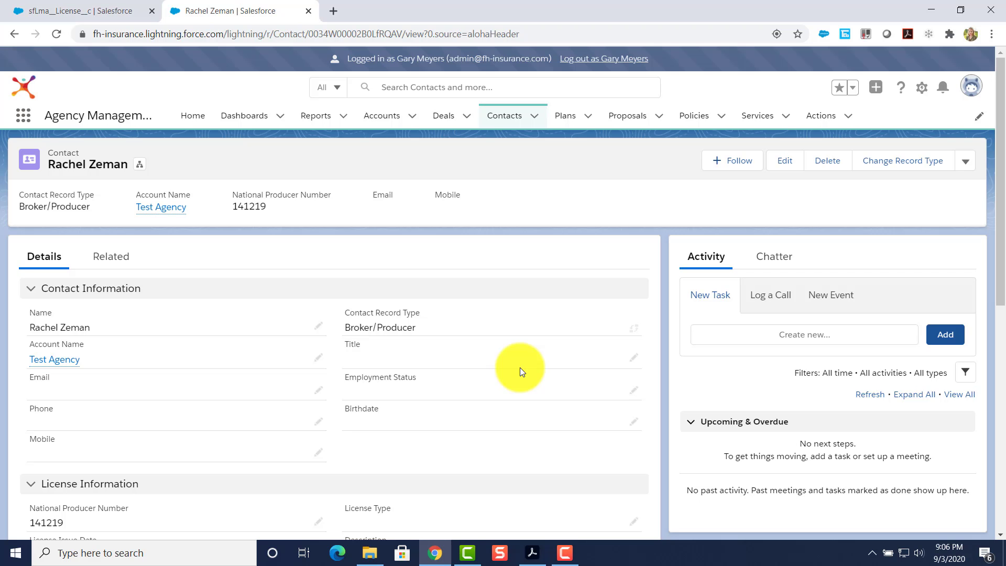
# Start an Account Administrator contact, discard it unsaved, and go to the Accounts list.
pyautogui.click(506, 116)
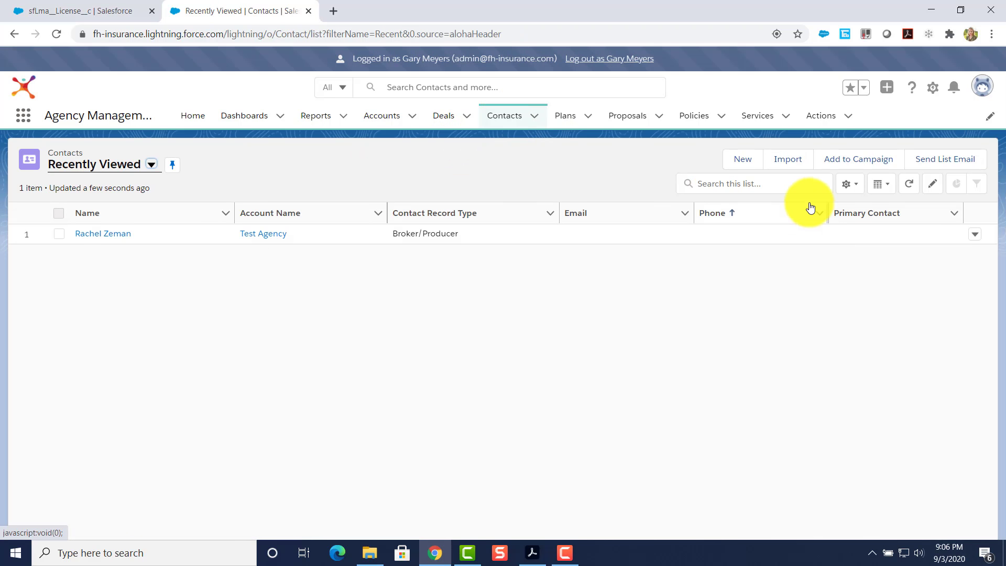
pyautogui.click(742, 160)
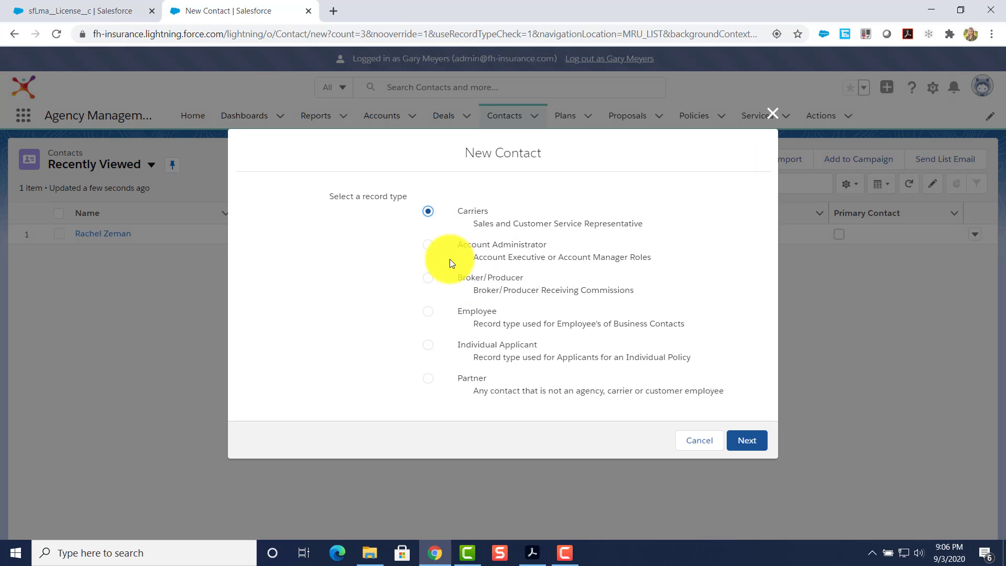
pyautogui.click(428, 245)
pyautogui.click(747, 440)
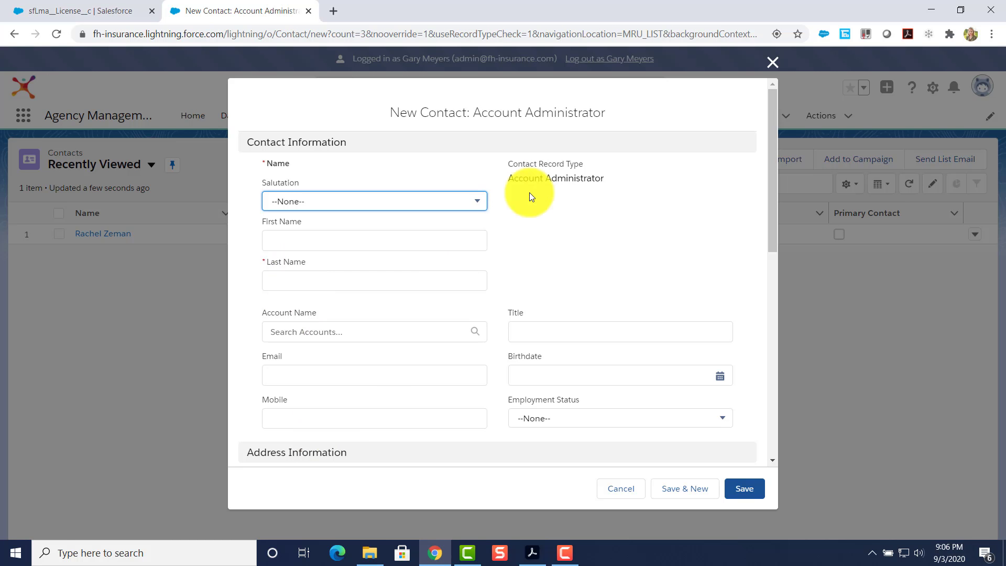
pyautogui.click(772, 65)
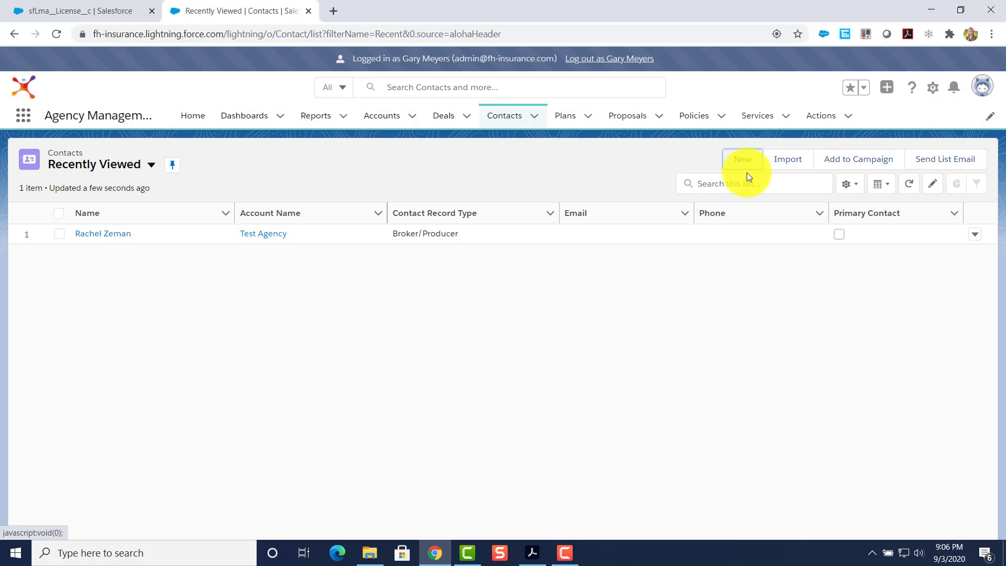
pyautogui.click(387, 118)
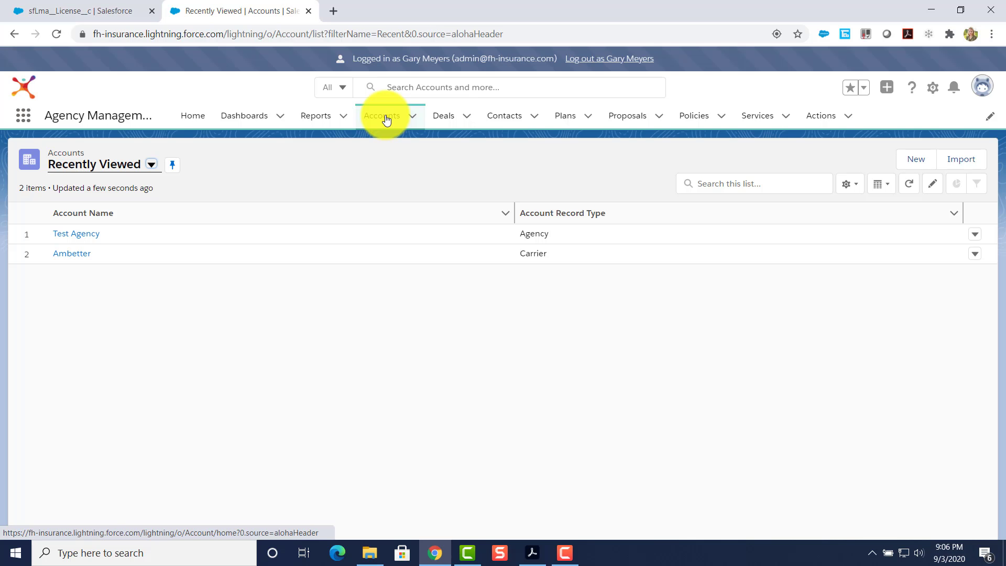
# Start a new account with the Business Client (MA) record type and continue to its form.
pyautogui.click(913, 158)
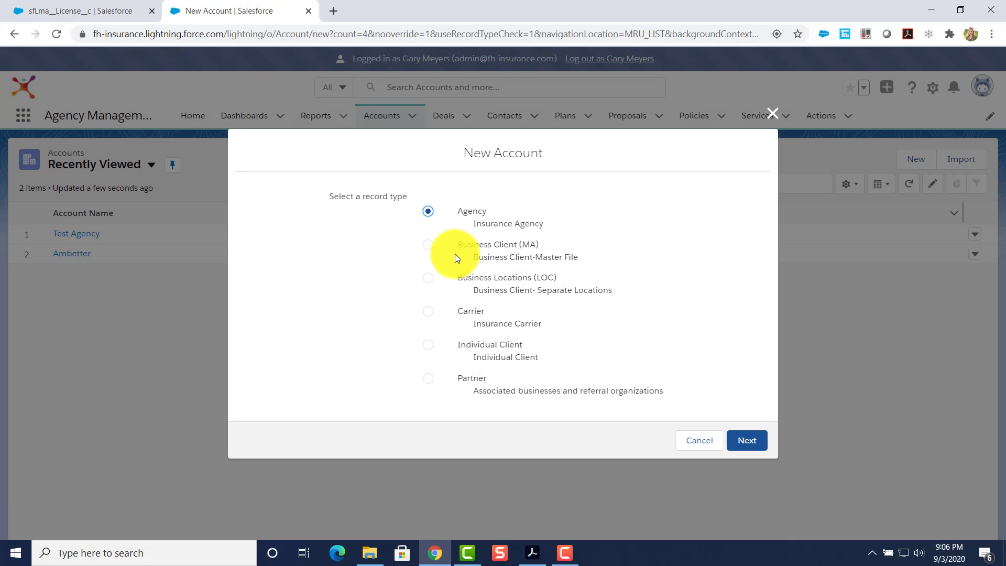
pyautogui.click(428, 245)
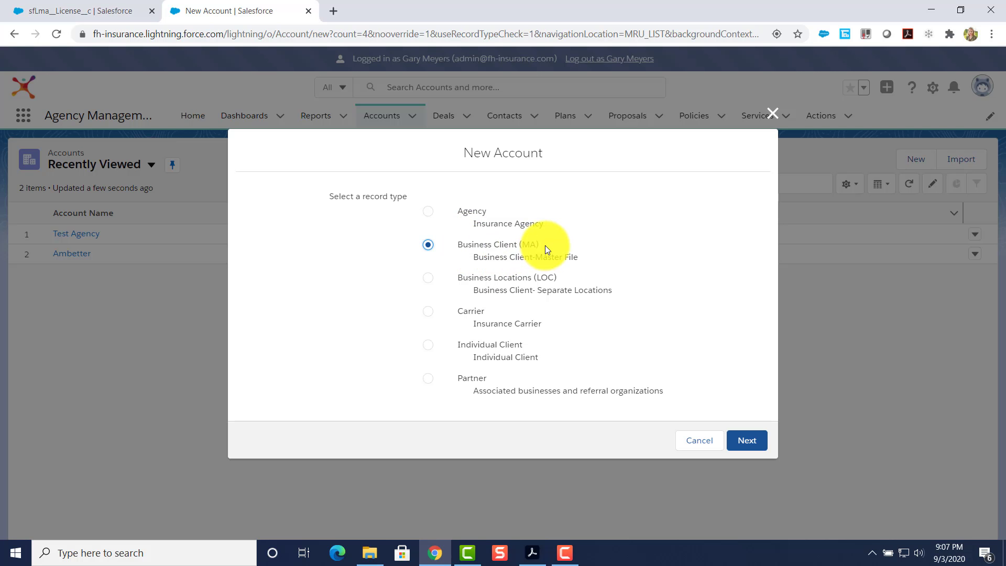
pyautogui.click(747, 439)
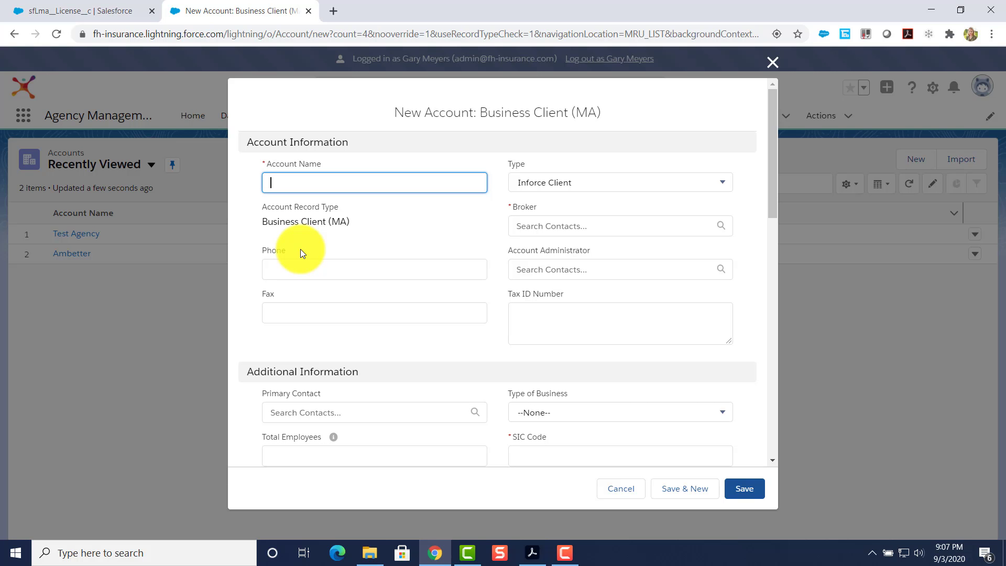
# Name the account Bob's Bakery and assign Test Agency as its broker.
pyautogui.write("Bob's Bakery")
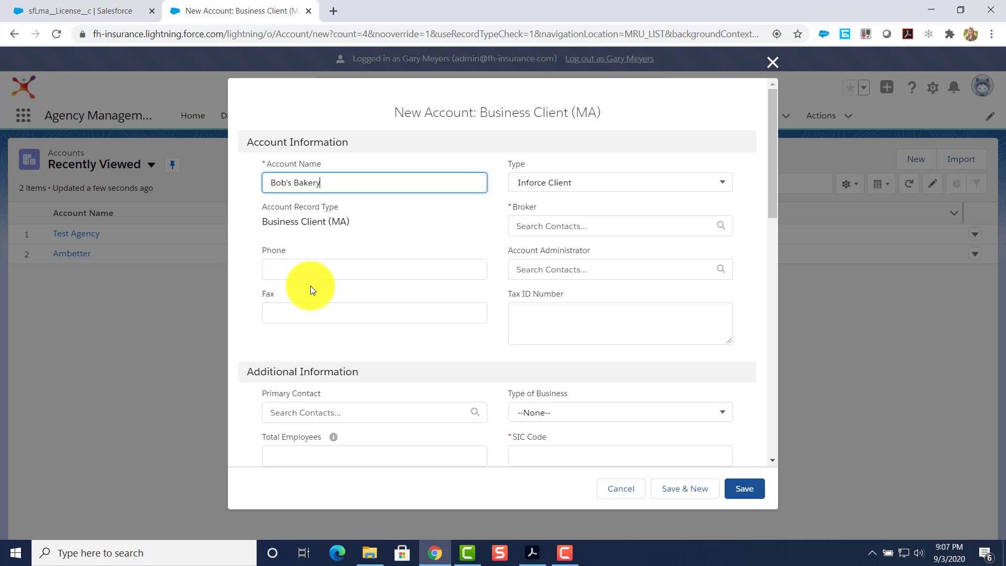
pyautogui.scroll(-3, 310, 285)
pyautogui.scroll(3, 310, 285)
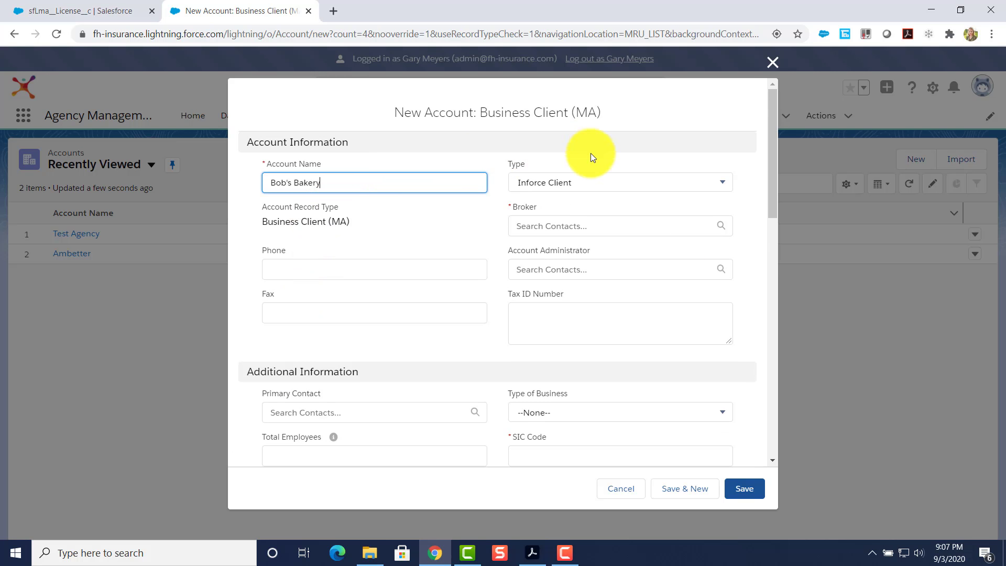
pyautogui.click(547, 226)
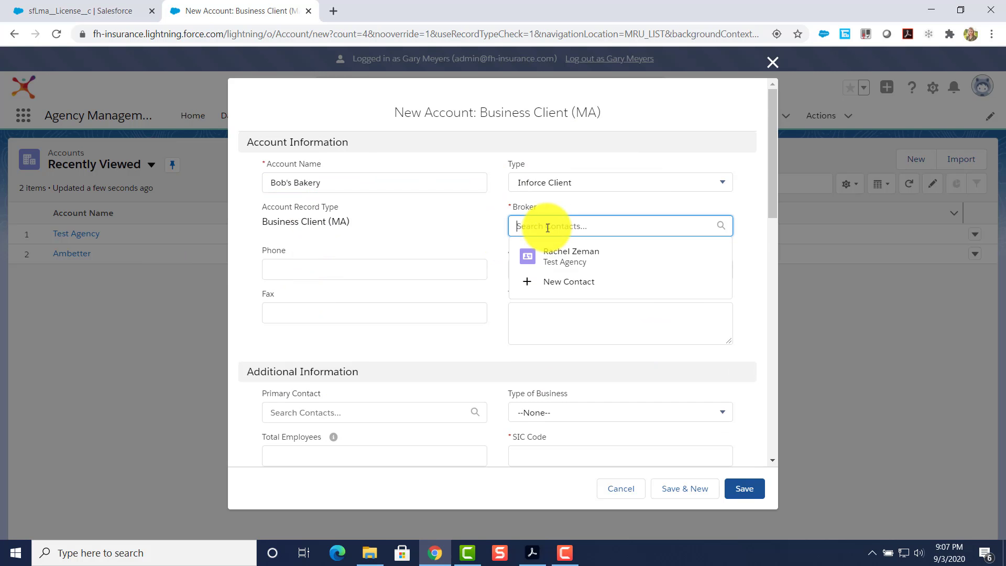
pyautogui.click(571, 257)
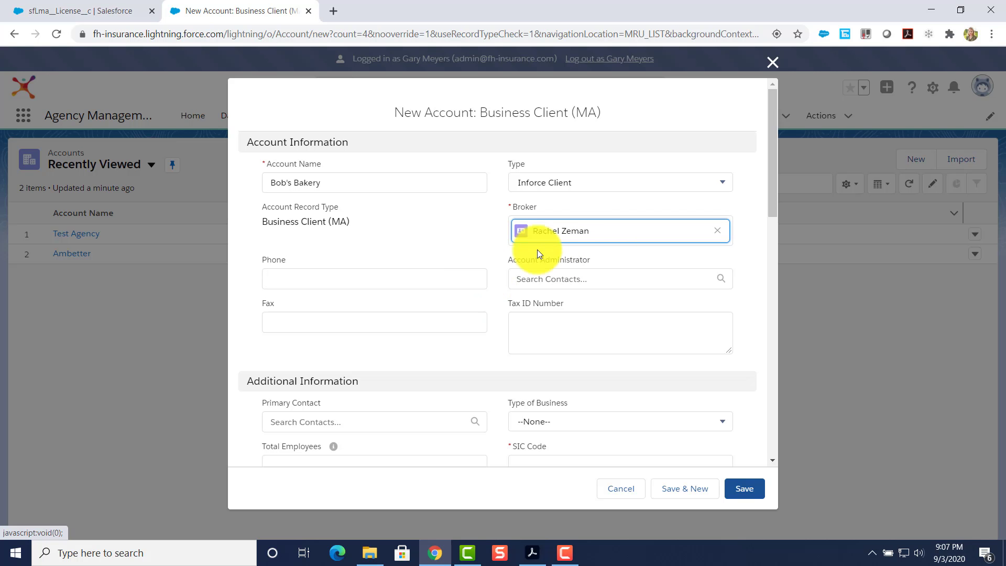
# Enter SIC code 8456 for the account.
pyautogui.scroll(-3, 450, 348)
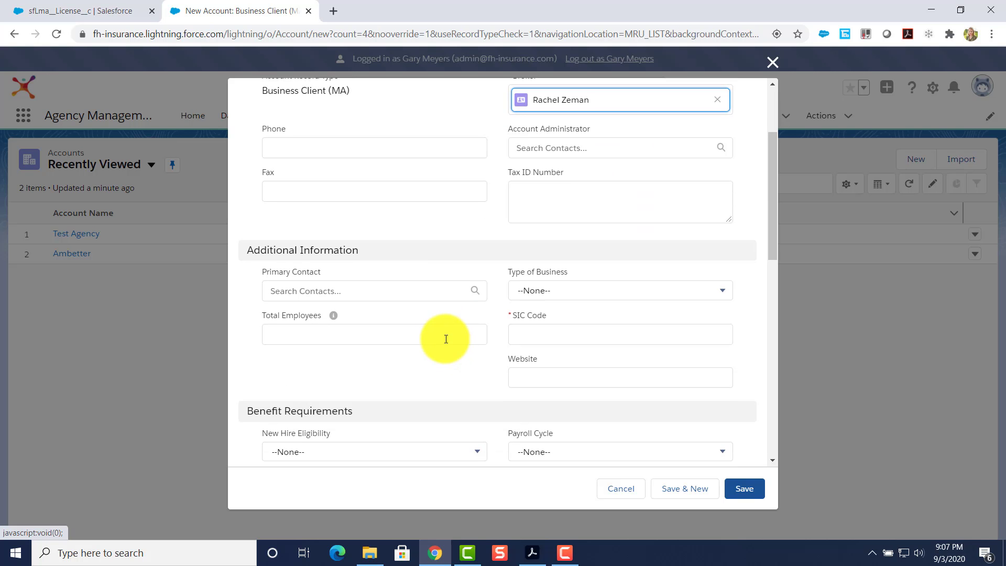
pyautogui.scroll(-1, 495, 314)
pyautogui.click(533, 268)
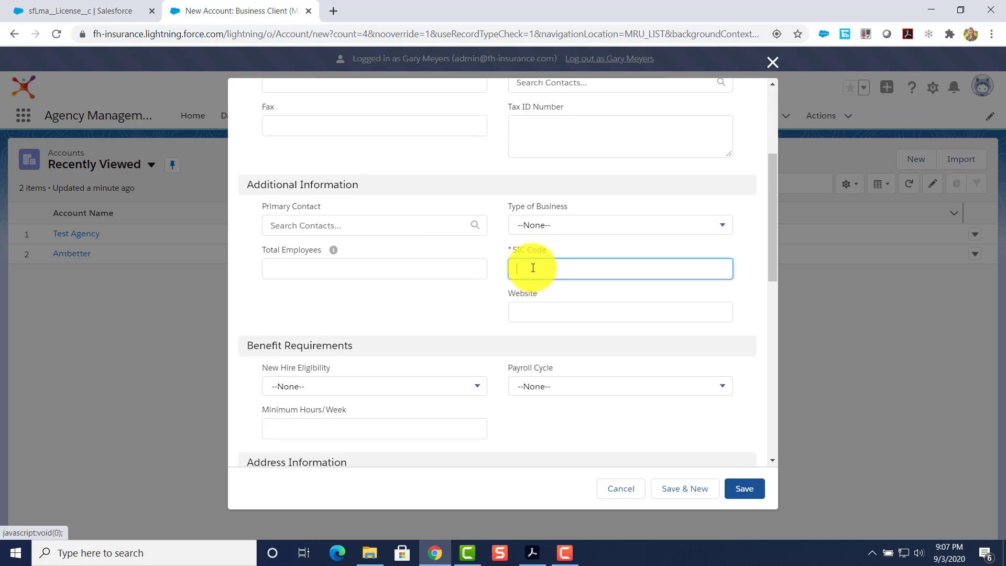
pyautogui.write('8456')
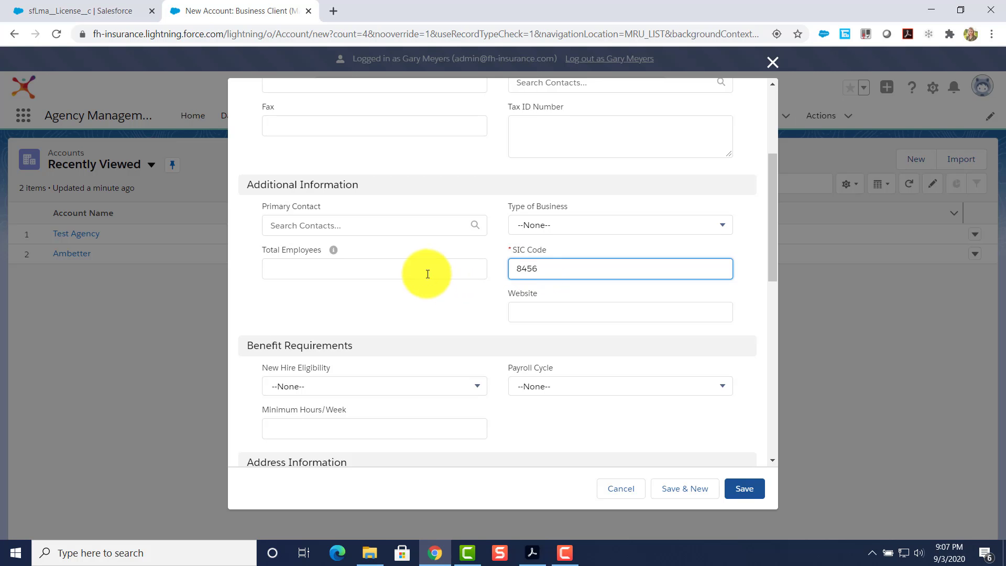
pyautogui.scroll(-2, 427, 276)
pyautogui.scroll(-5, 432, 281)
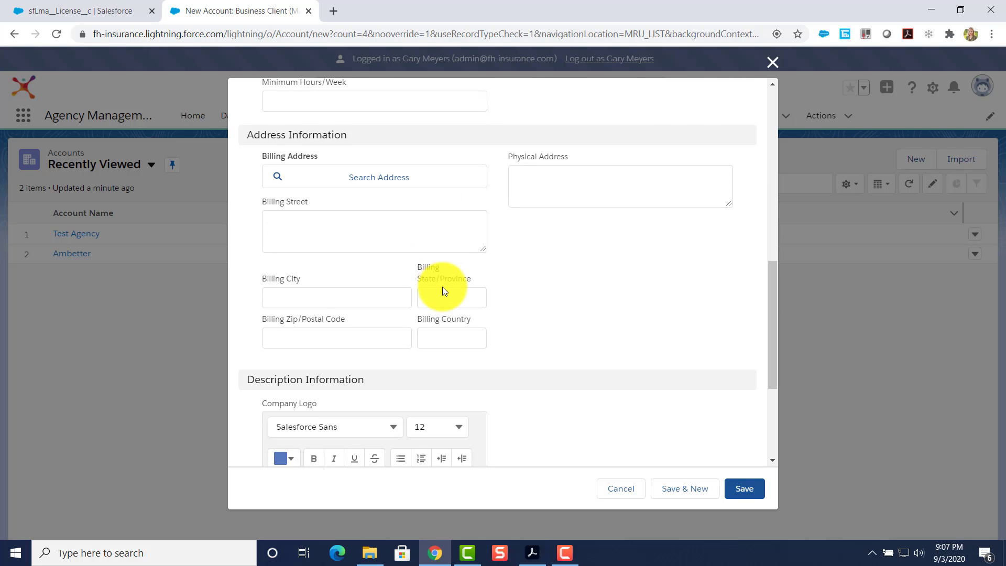
pyautogui.scroll(5, 454, 299)
pyautogui.scroll(-1, 454, 299)
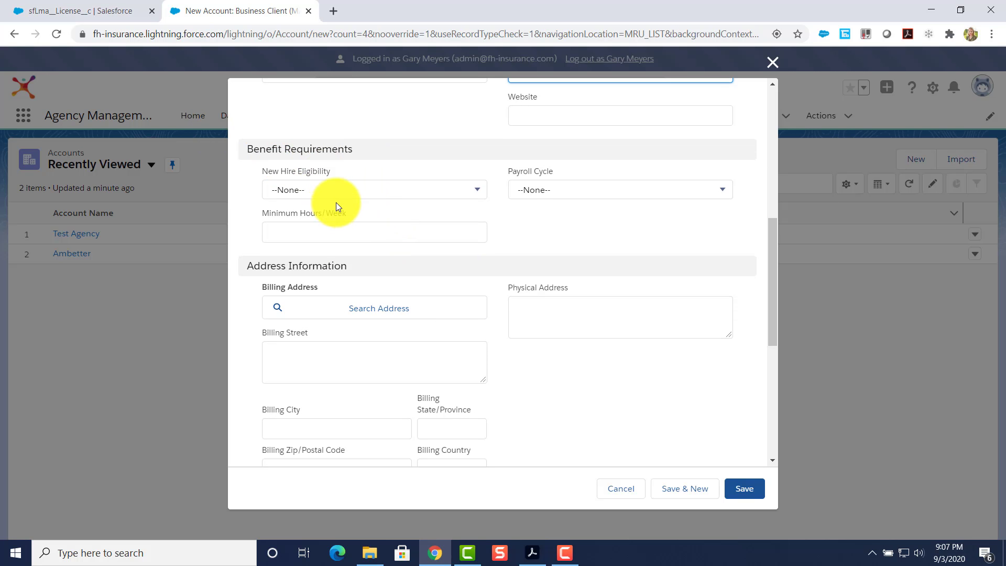
# Set eligibility to first of month after one month, Bi-Weekly payroll, 40 minimum hours, and save.
pyautogui.click(329, 199)
pyautogui.click(335, 238)
pyautogui.click(545, 197)
pyautogui.click(554, 237)
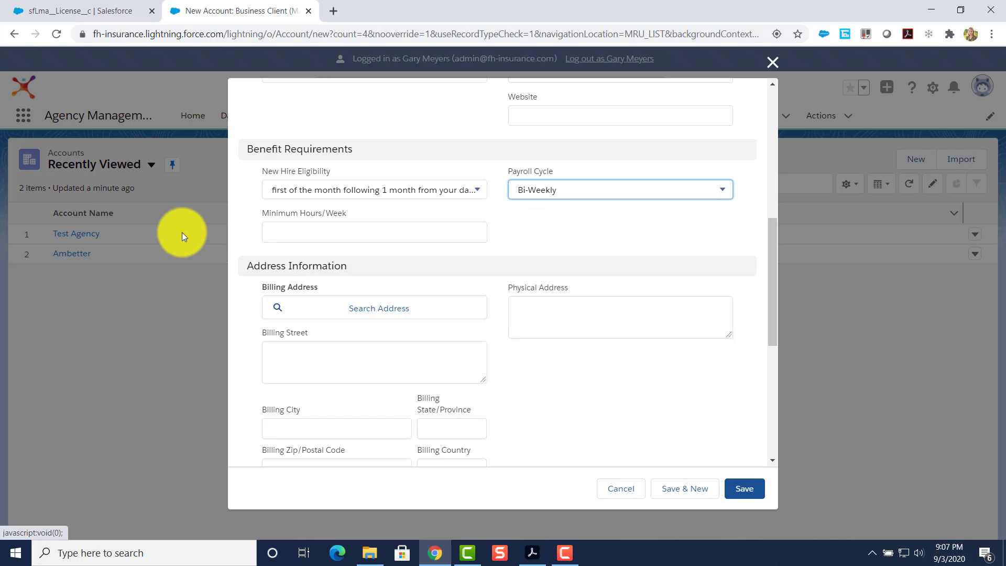
pyautogui.click(300, 224)
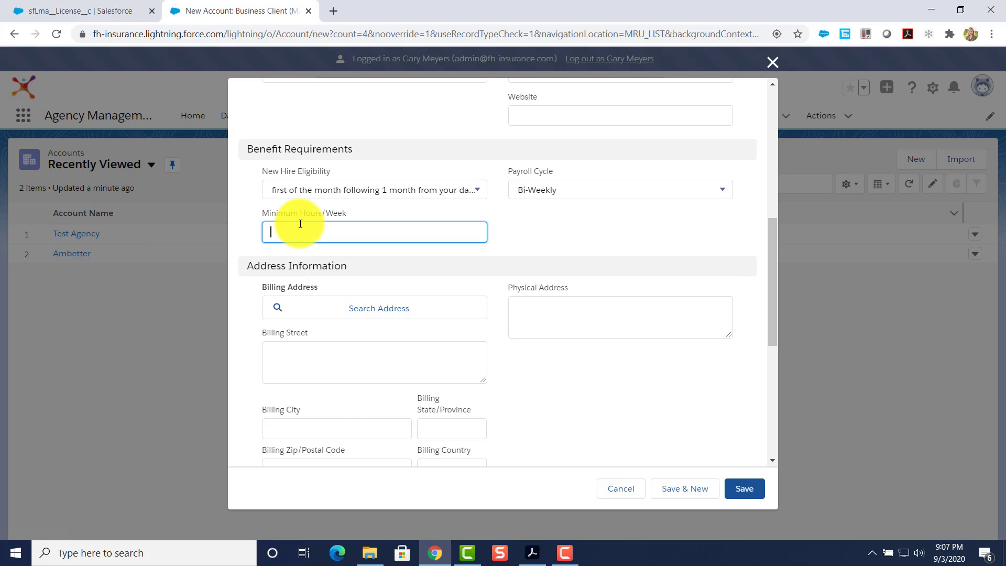
pyautogui.click(532, 219)
pyautogui.click(738, 497)
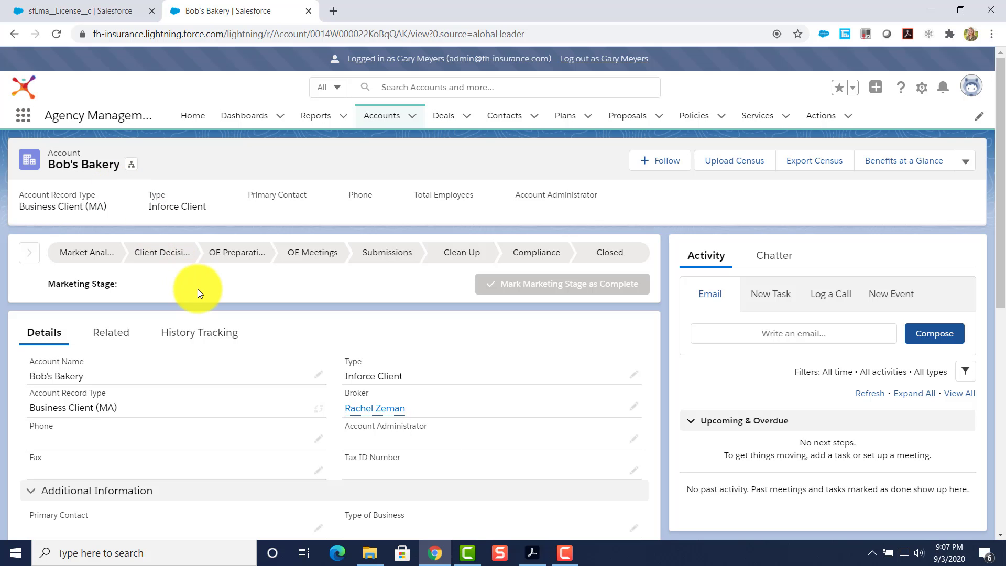
# Review the Bob's Bakery account and its broker's contact record, then bring the process flow PDF onscreen.
pyautogui.scroll(-4, 197, 288)
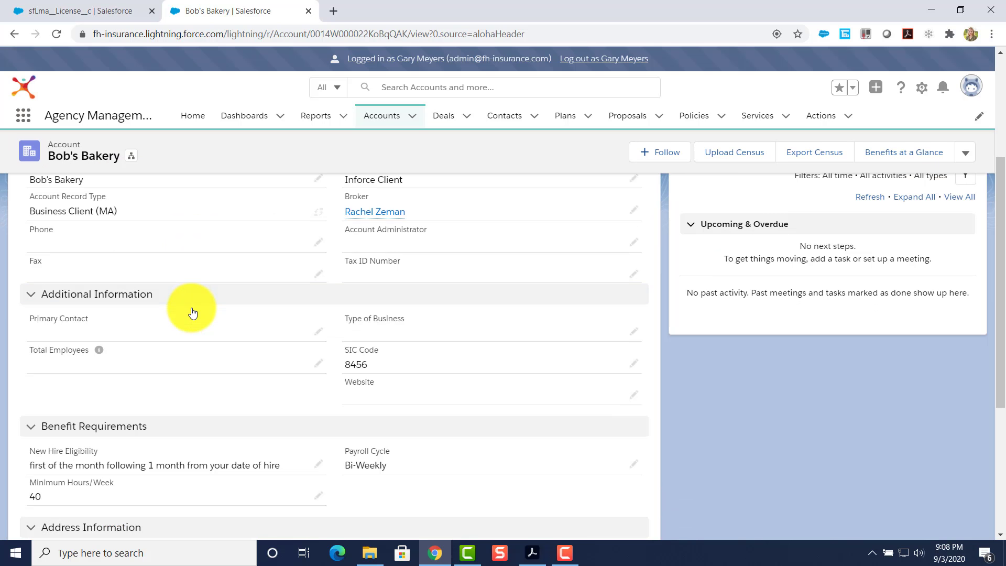
pyautogui.scroll(4, 192, 309)
pyautogui.scroll(-4, 169, 361)
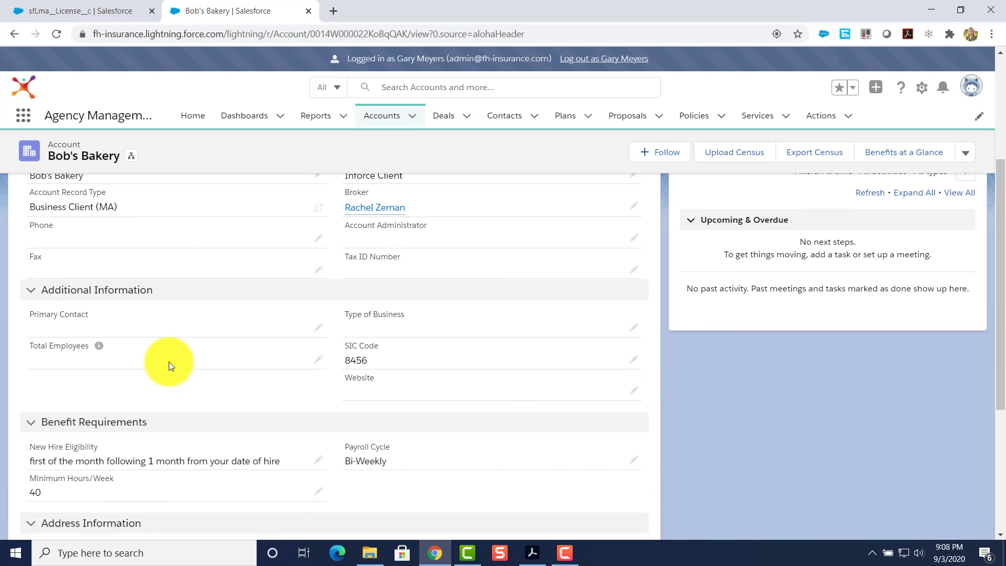
pyautogui.scroll(-3, 169, 362)
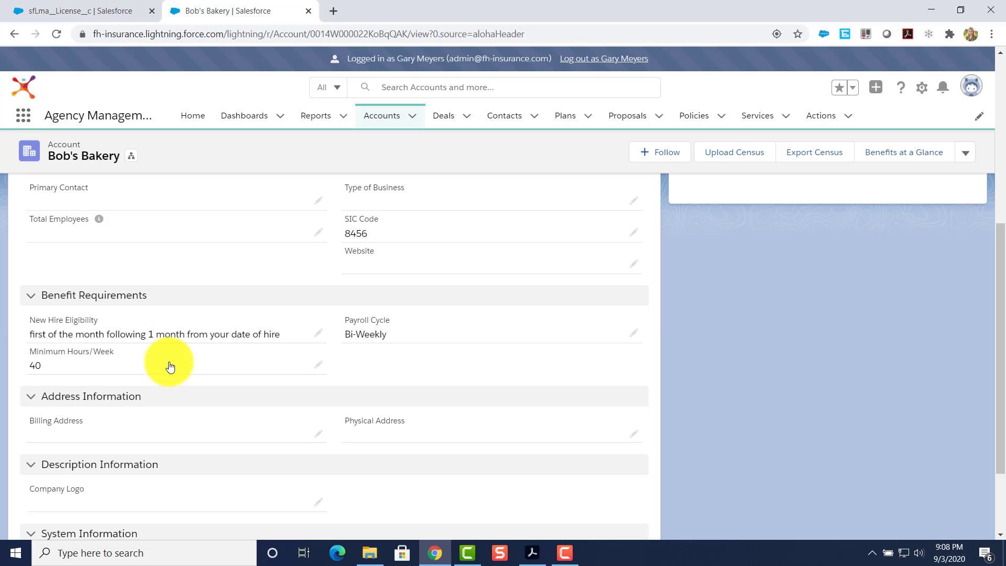
pyautogui.scroll(4, 169, 362)
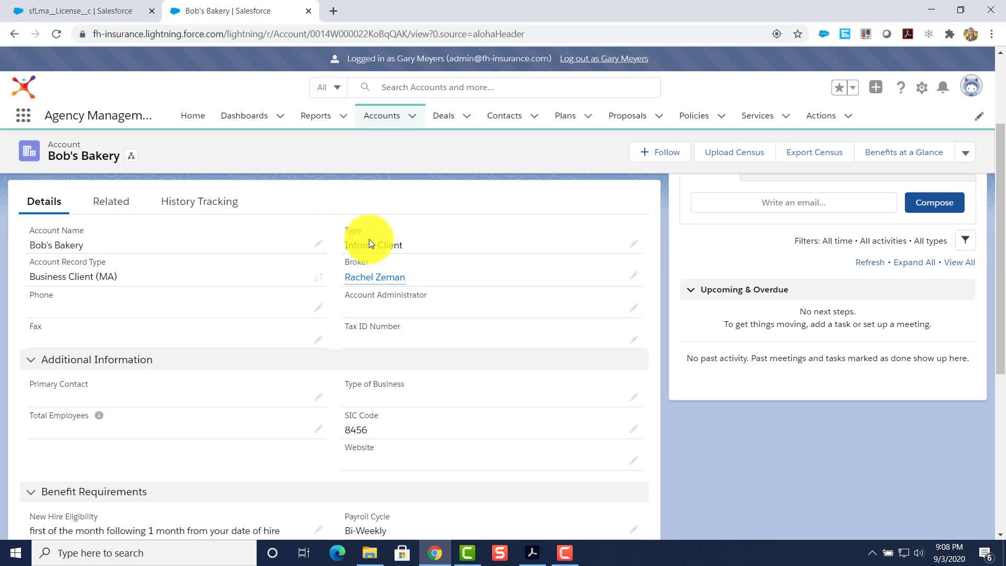
pyautogui.click(371, 283)
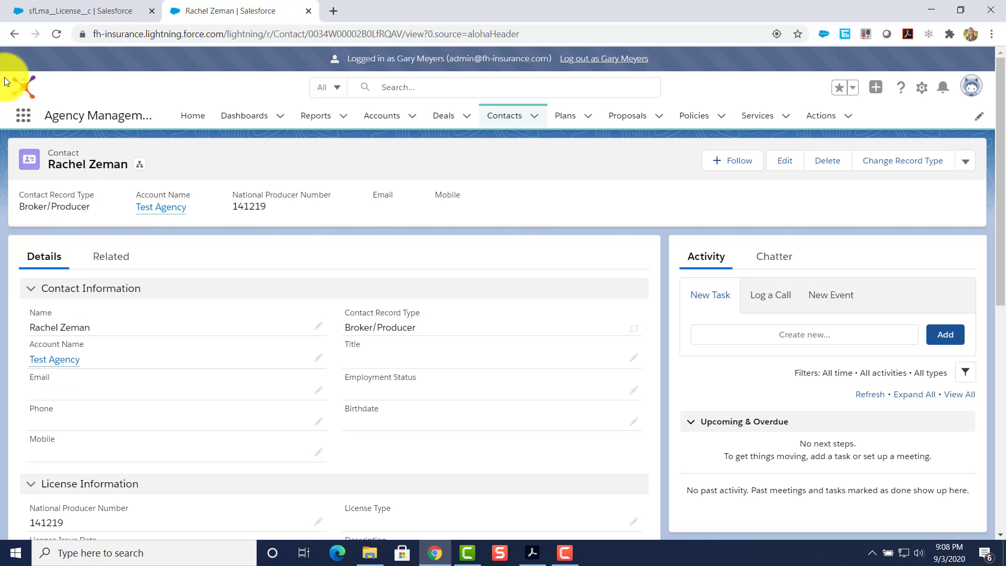
pyautogui.click(15, 37)
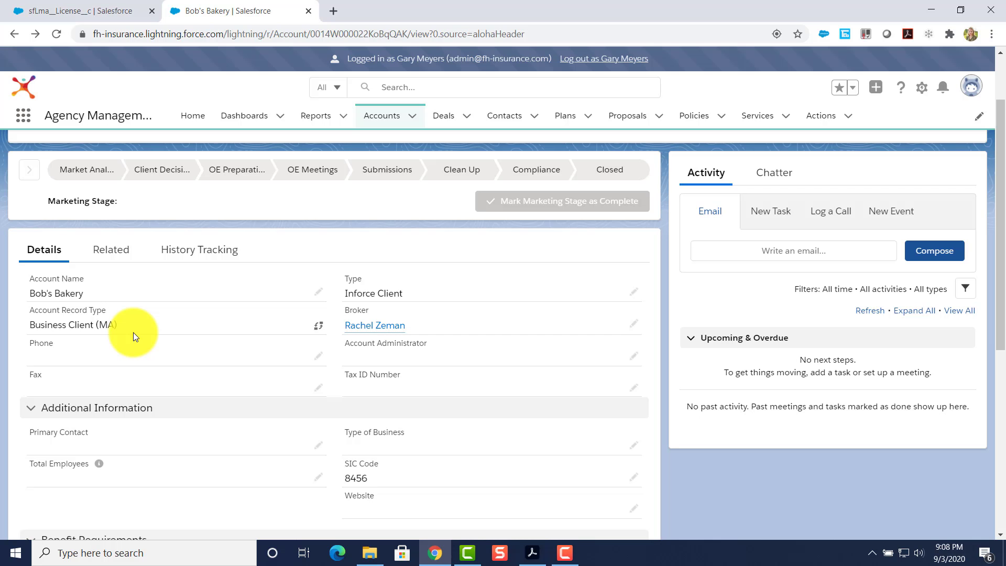
pyautogui.moveTo(1005, 270); pyautogui.dragTo(441, 61)
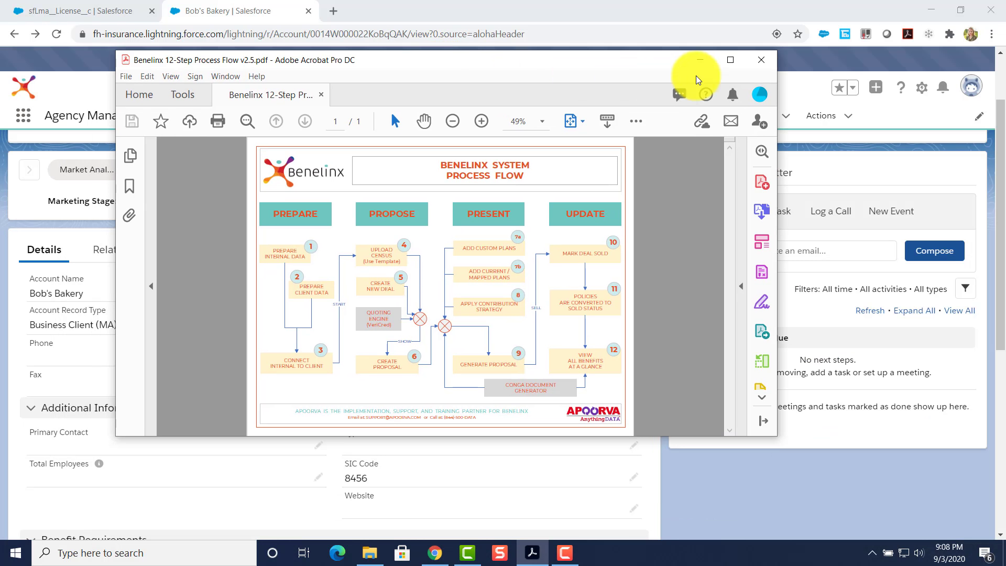
# View the Benelinx 12-Step Process Flow PDF maximized, then move it aside to reveal Bob's Bakery.
pyautogui.click(730, 59)
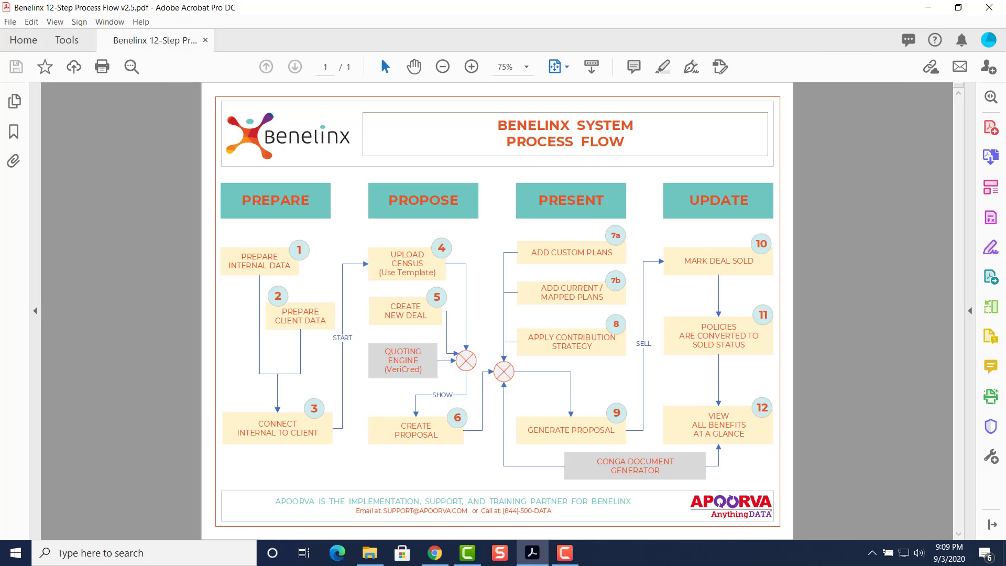
pyautogui.moveTo(591, 8); pyautogui.dragTo(1005, 62)
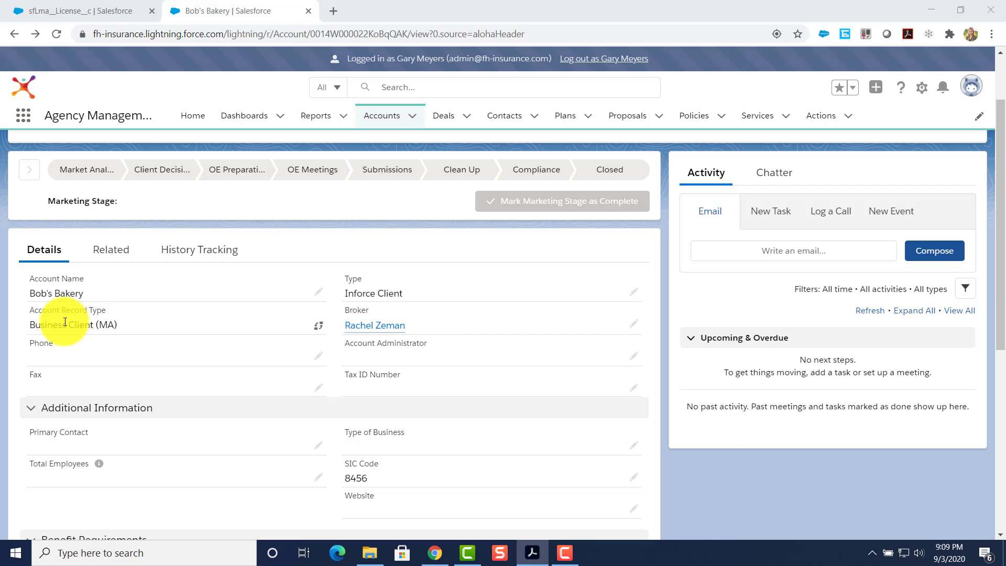
# Upload and import census file '4-Valid CO Test Census (3).csv' into Bob's Bakery, giving 12 employees.
pyautogui.scroll(2, 104, 344)
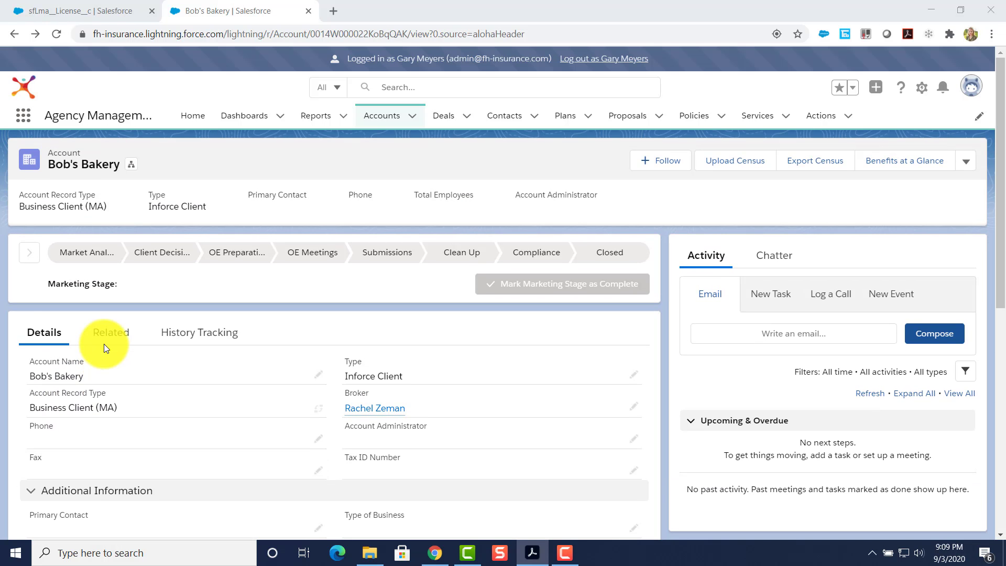
pyautogui.click(726, 168)
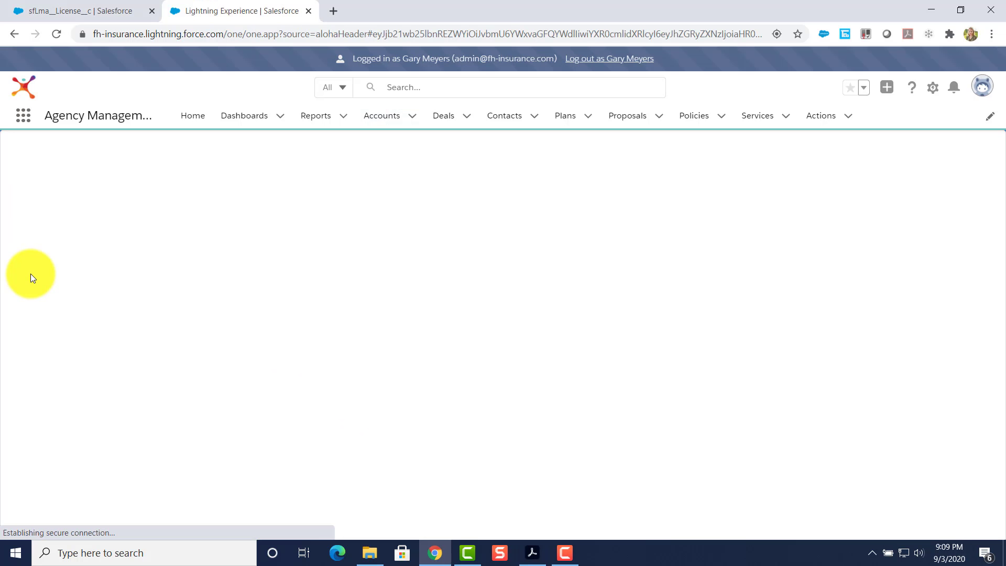
pyautogui.click(71, 245)
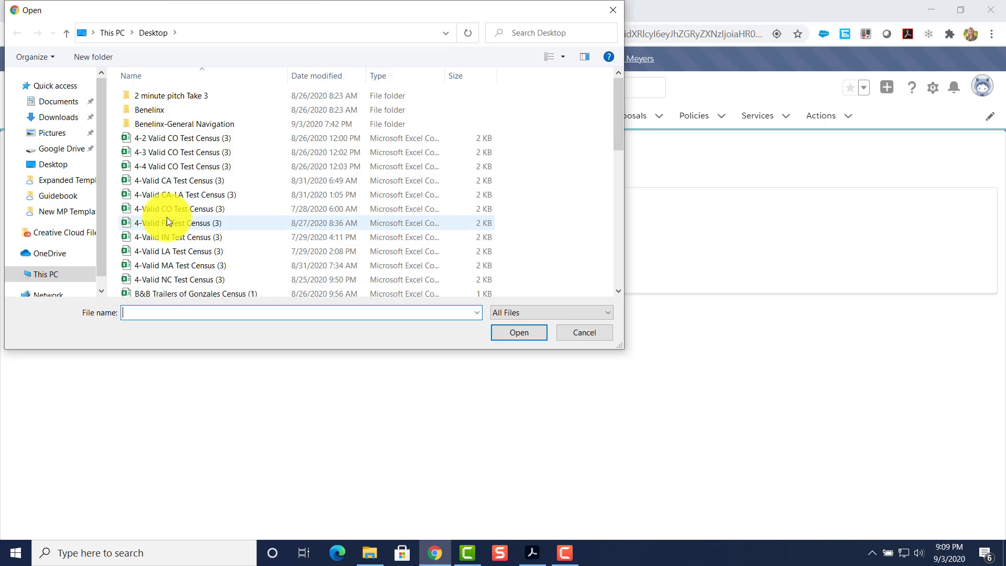
pyautogui.click(165, 210)
pyautogui.click(502, 330)
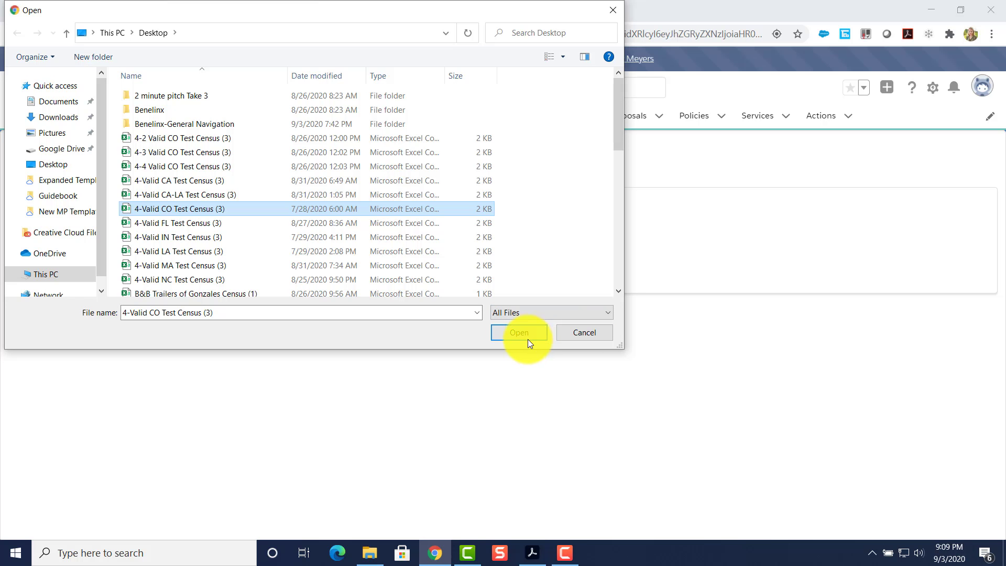
pyautogui.click(61, 278)
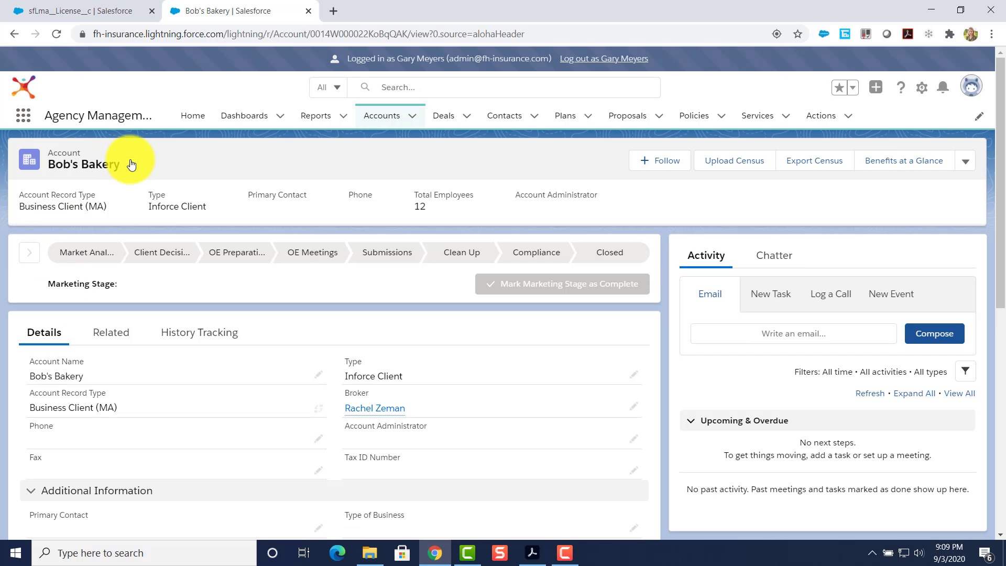
# View the Bob's Bakery-Denver Office record's related Contacts, then return to parent account Bob's Bakery.
pyautogui.click(131, 165)
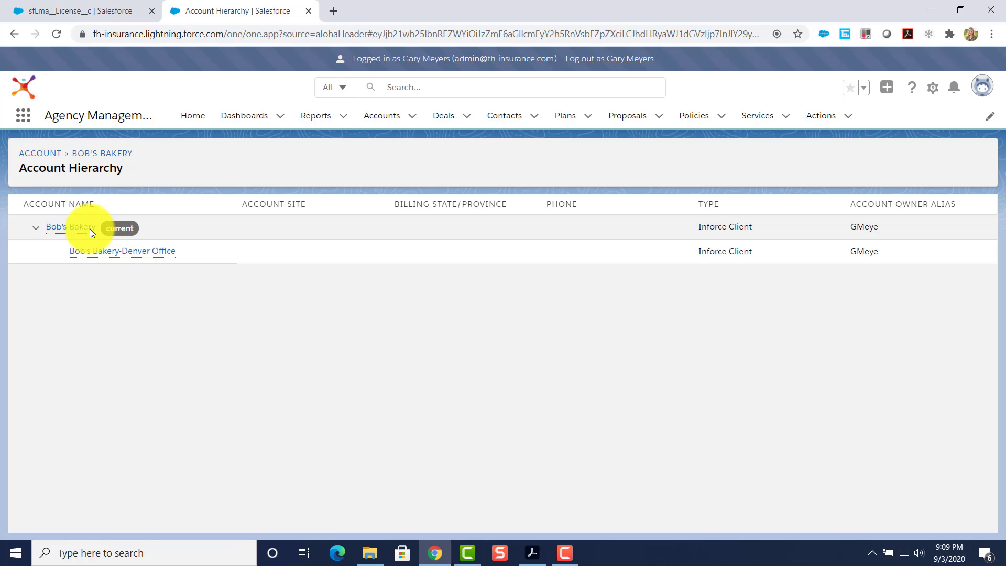
pyautogui.moveTo(98, 247)
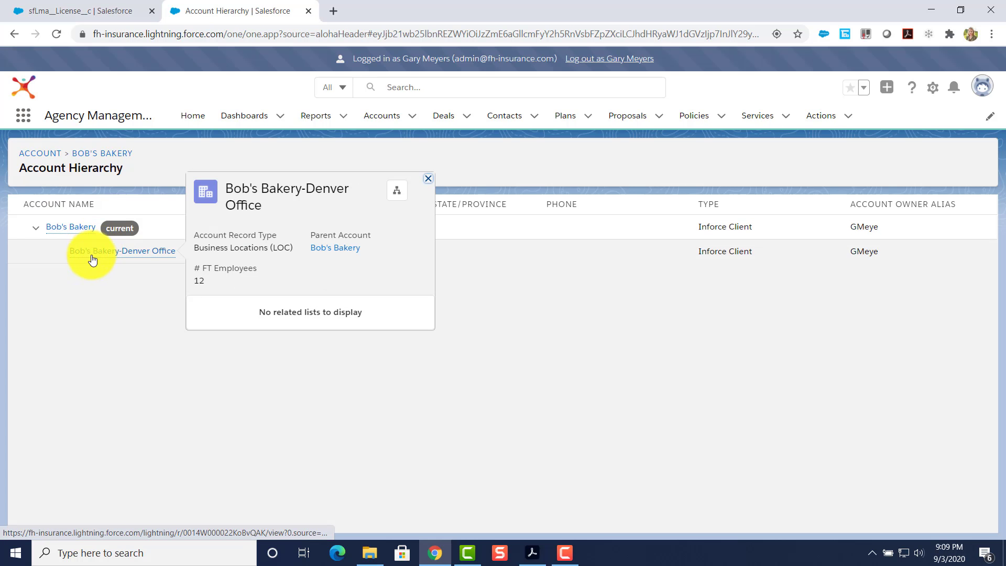
pyautogui.click(102, 254)
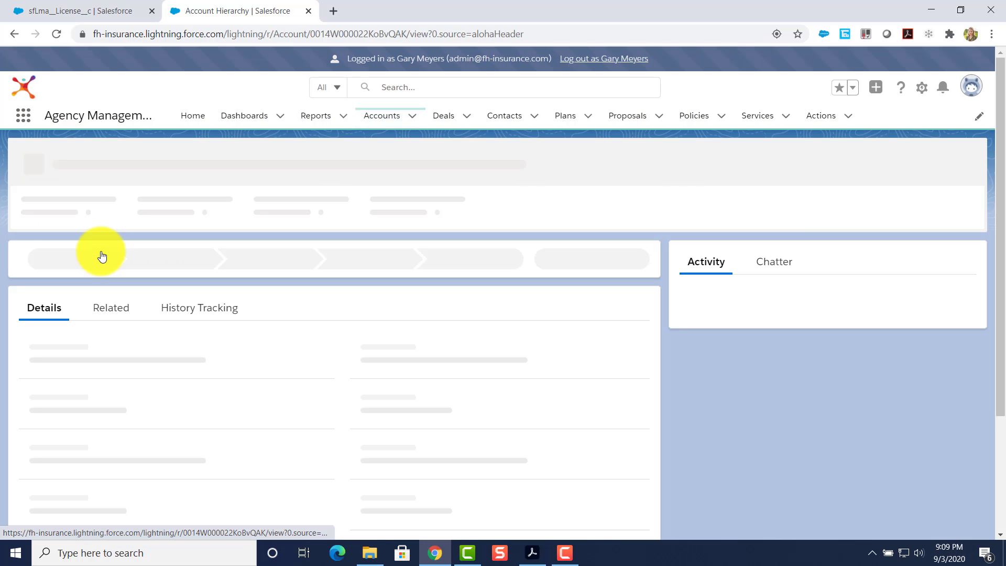
pyautogui.click(108, 264)
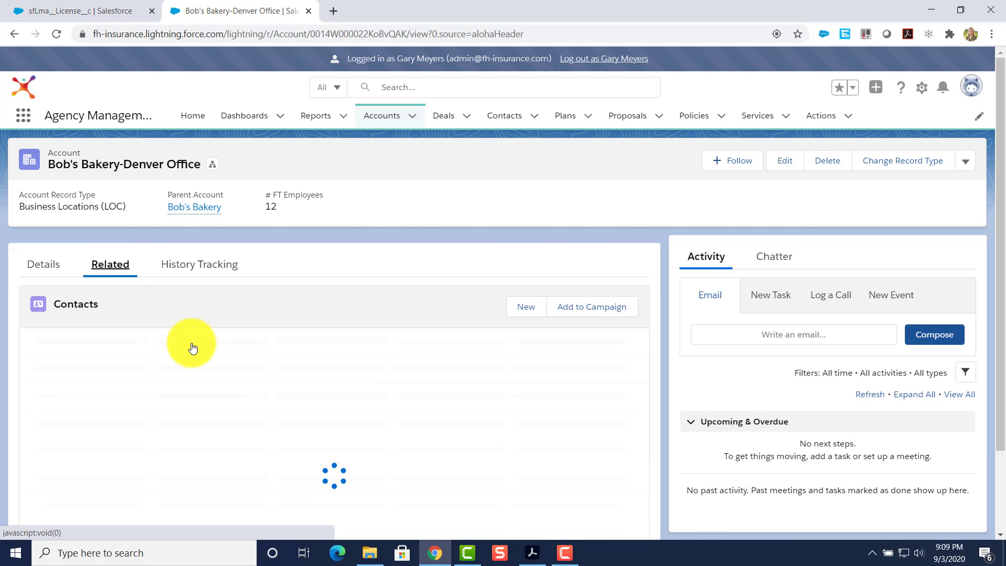
pyautogui.scroll(-2, 192, 343)
pyautogui.scroll(2, 193, 344)
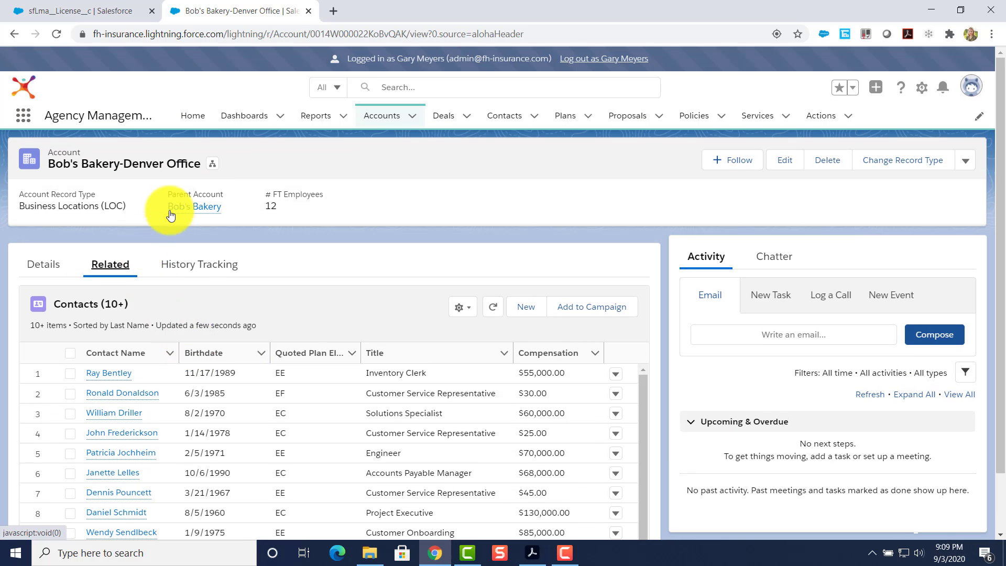
pyautogui.click(188, 208)
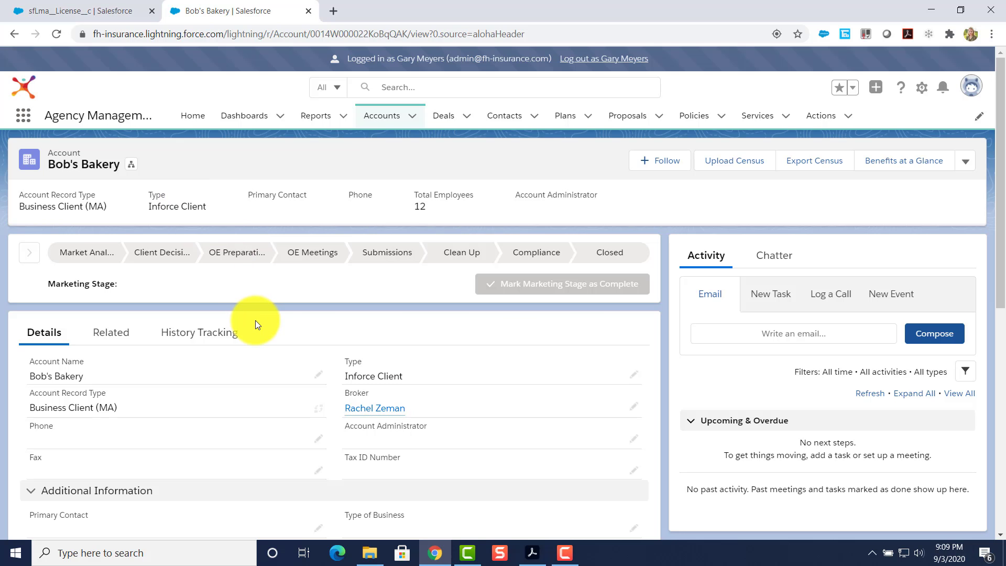
# Start a New Business Deal from the Bob's Bakery account's related Deals list.
pyautogui.scroll(-3, 253, 320)
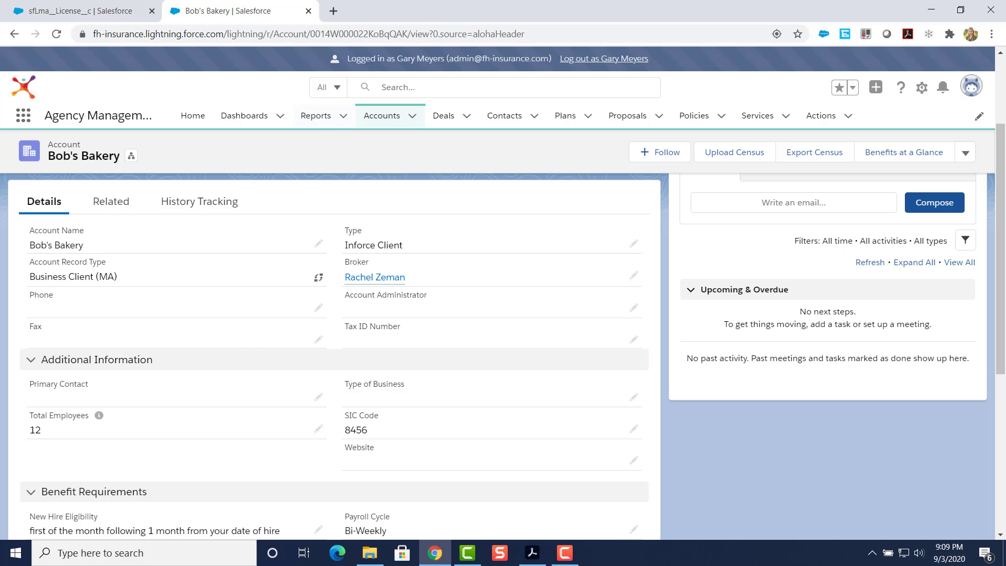
pyautogui.click(125, 200)
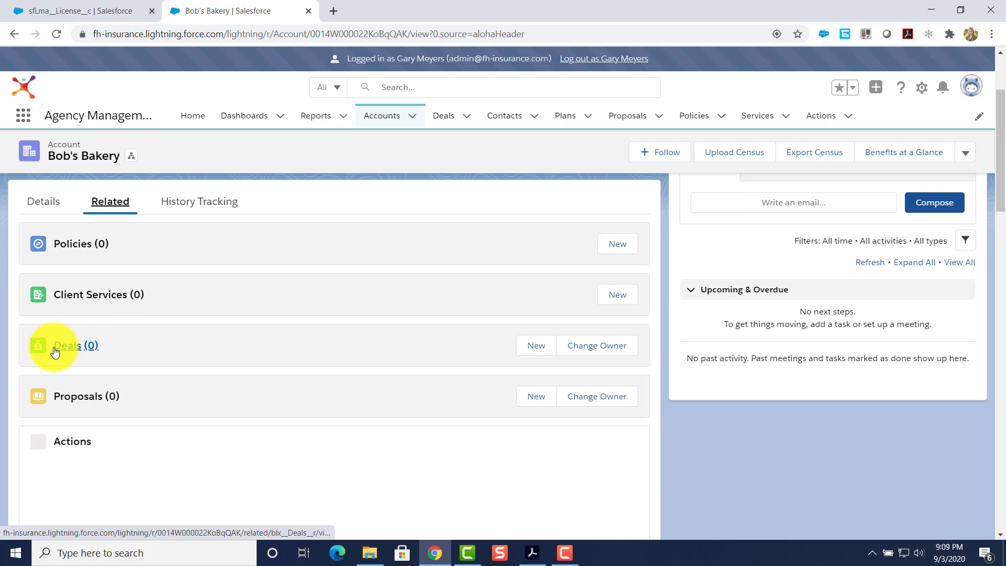
pyautogui.click(536, 346)
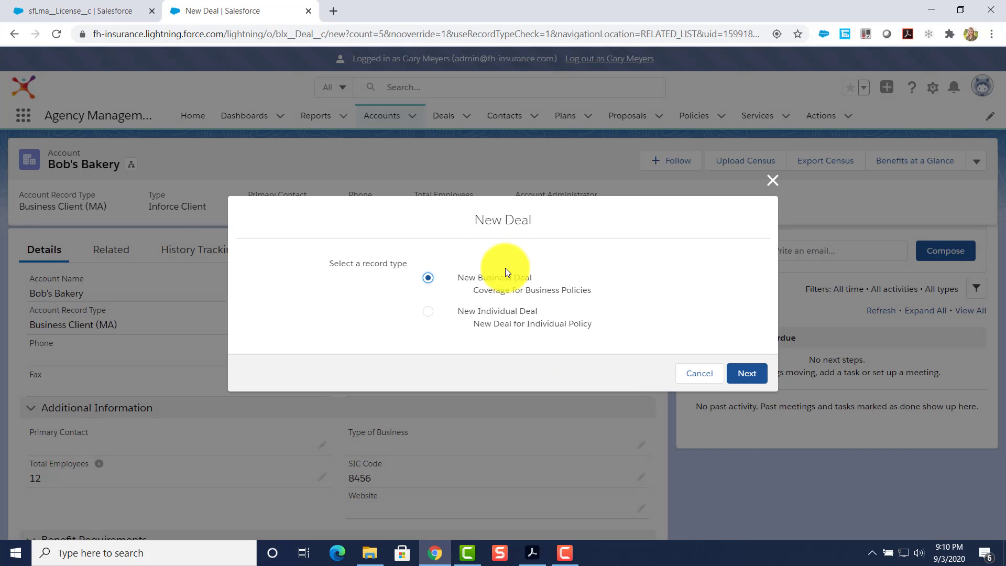
pyautogui.click(744, 373)
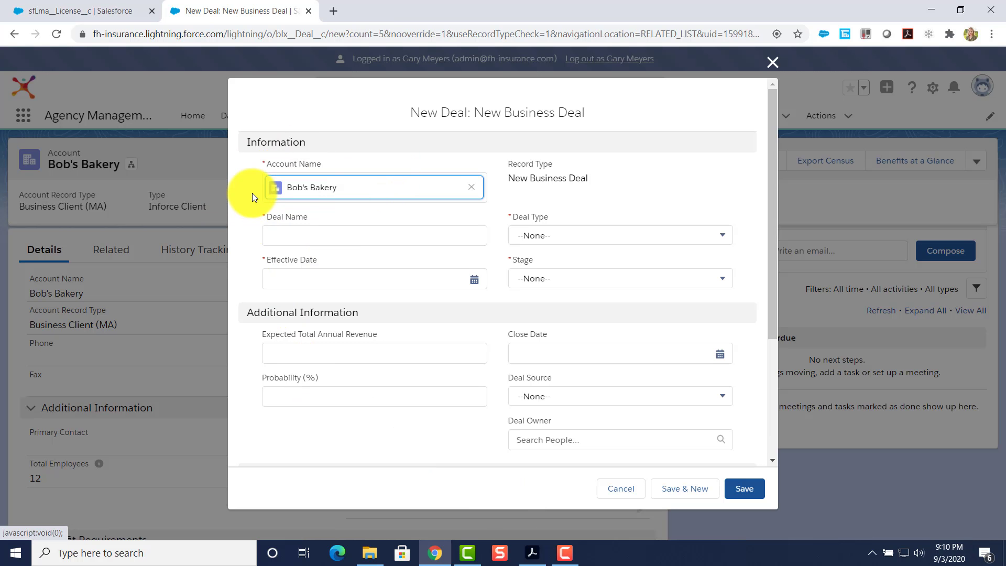
# Close the unsaved deal form and start a new deal from the Deals tab instead.
pyautogui.click(328, 235)
pyautogui.click(773, 62)
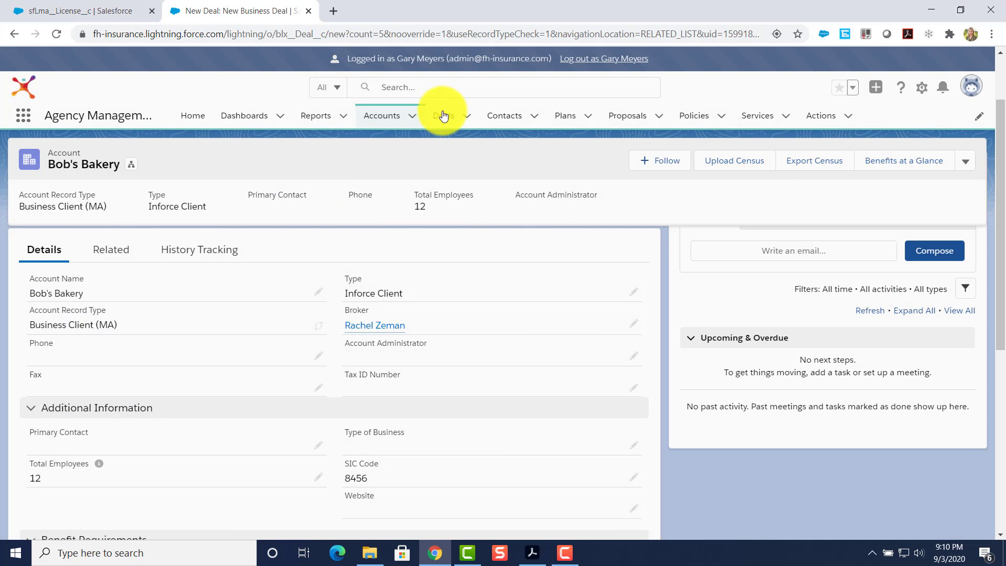
pyautogui.click(444, 116)
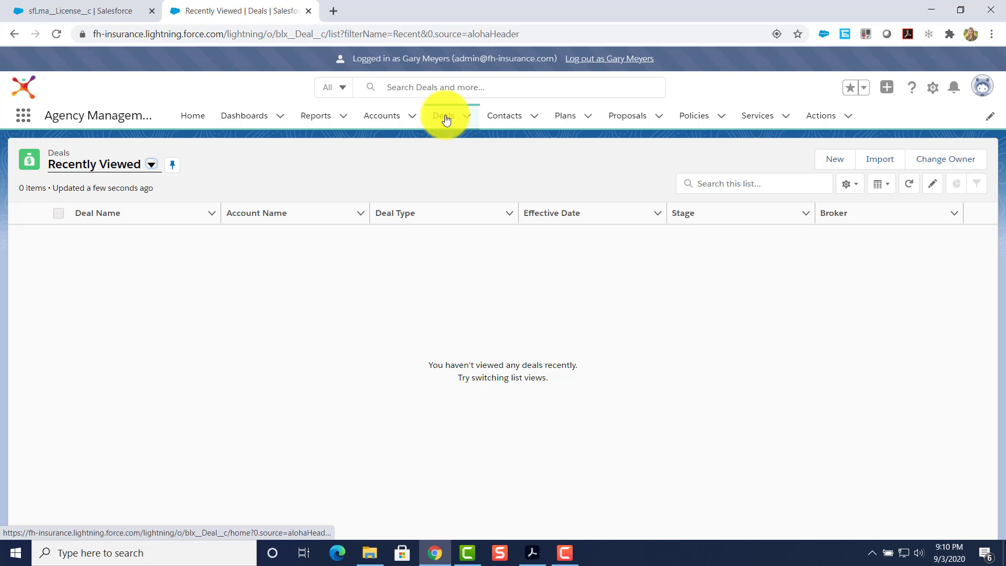
pyautogui.click(837, 159)
# Choose New Business Deal, set the account to Bob's Bakery and name it 'Renewal 10.1'.
pyautogui.click(750, 373)
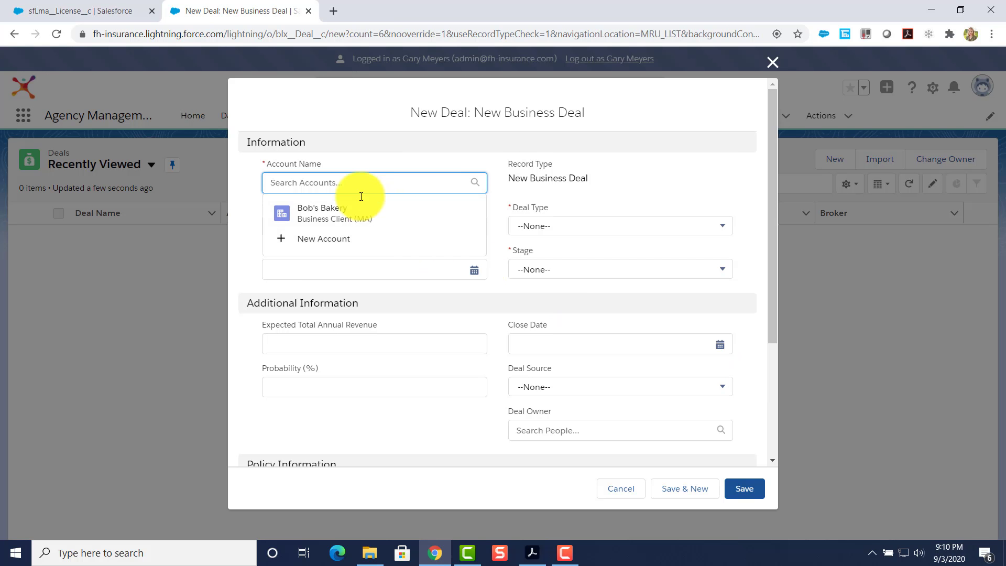
pyautogui.click(331, 220)
pyautogui.click(325, 229)
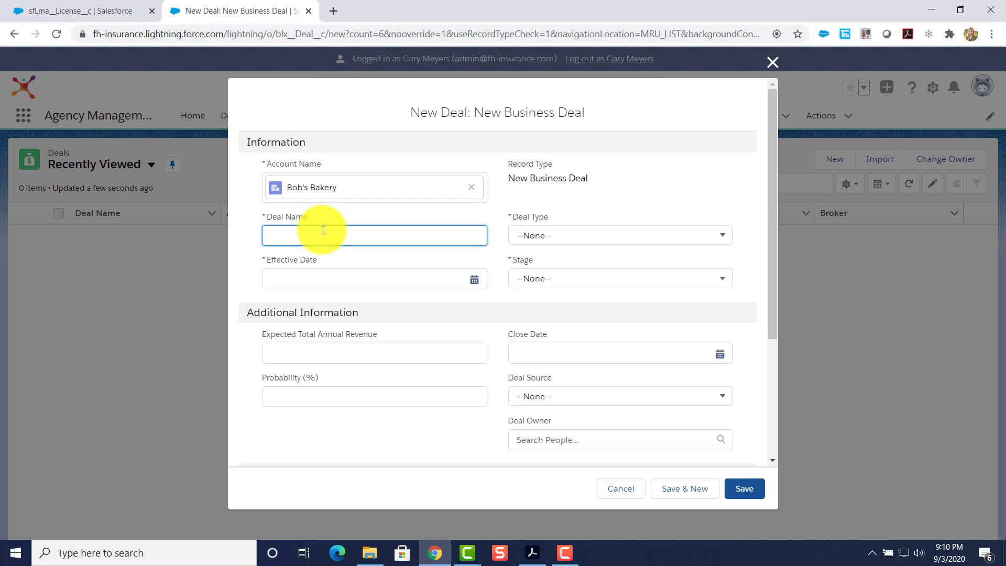
pyautogui.write('Renewal 10.1')
# Set effective date 10/1/2020, Deal Type Existing Customer - Renewal and Stage Market Proposal.
pyautogui.click(337, 277)
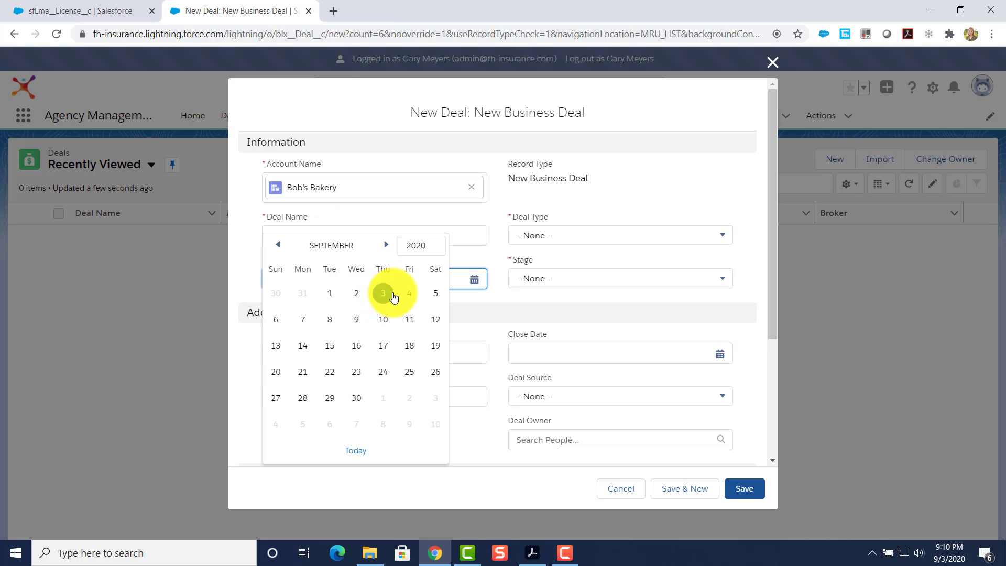
pyautogui.click(385, 245)
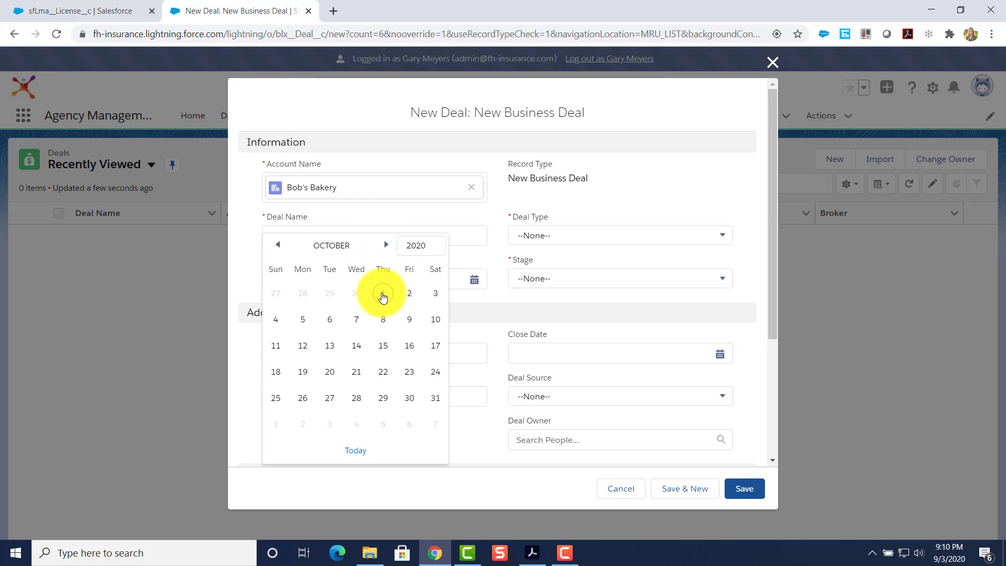
pyautogui.click(384, 293)
pyautogui.click(552, 237)
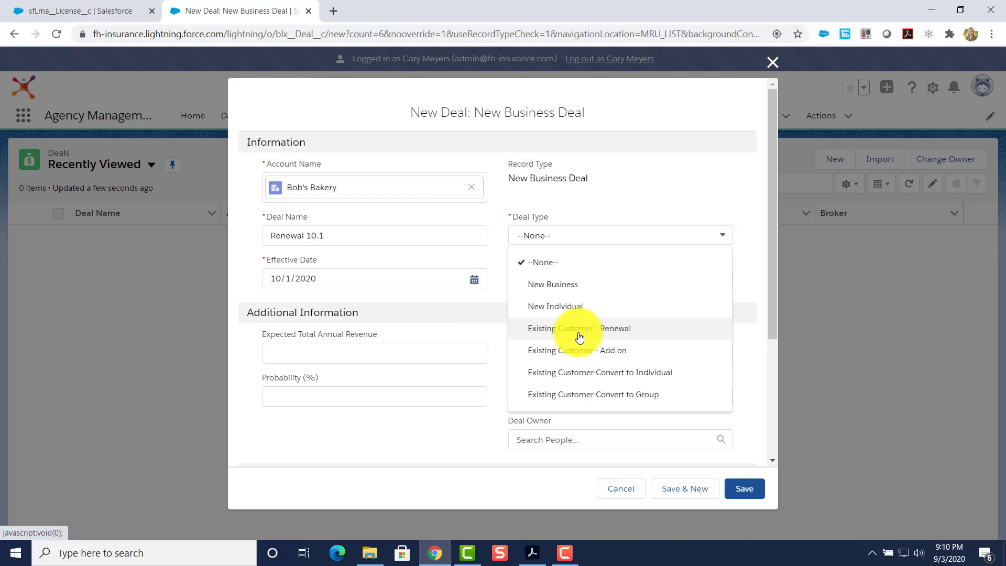
pyautogui.click(579, 334)
pyautogui.click(564, 238)
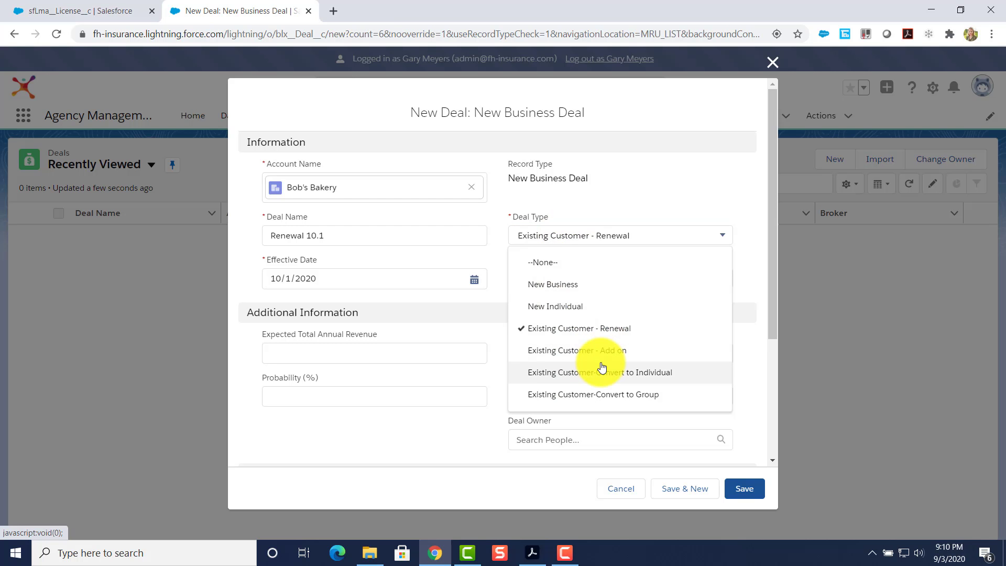
pyautogui.click(649, 195)
pyautogui.click(578, 279)
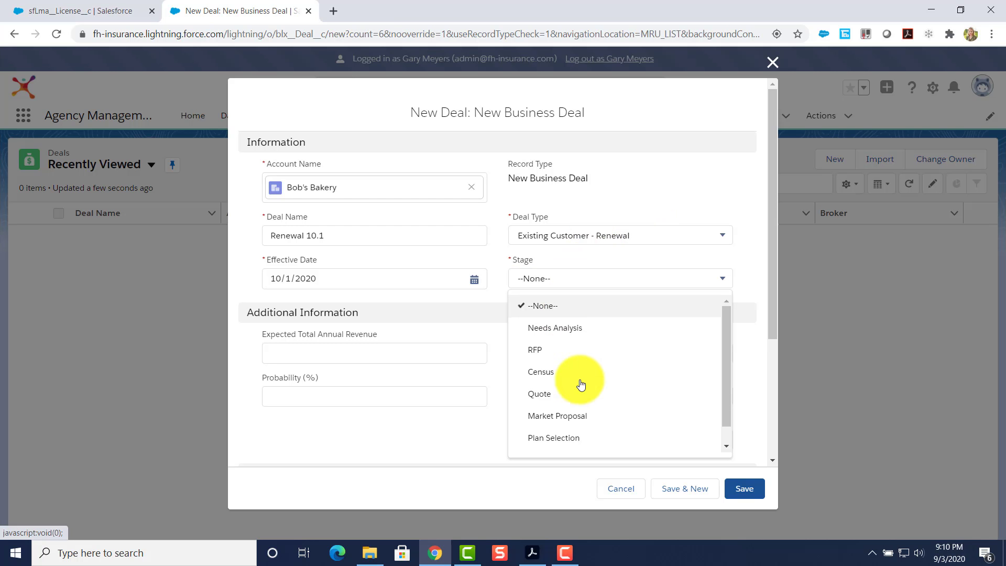
pyautogui.click(593, 419)
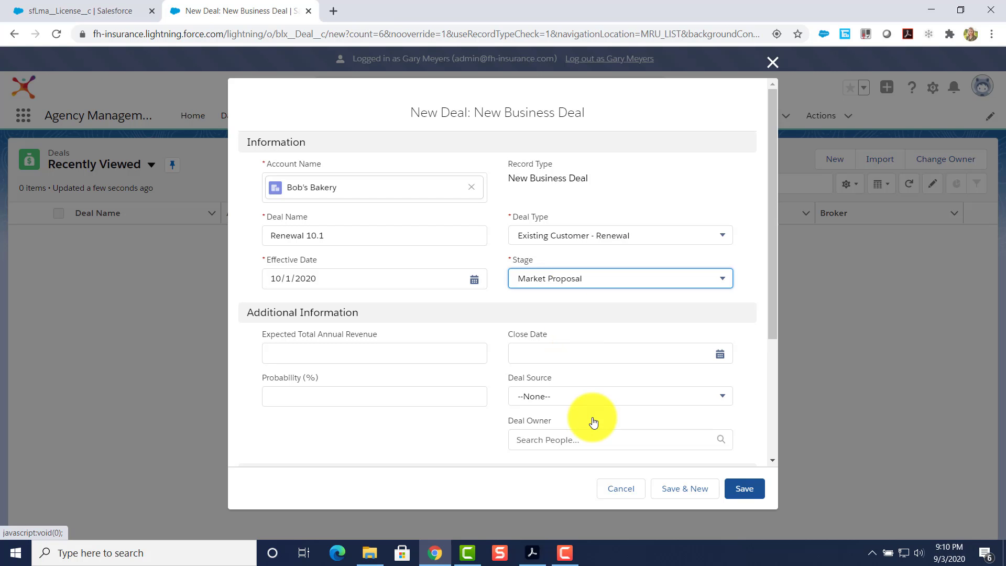
# Save the Renewal 10.1 deal and start a quote from its record with Get Quote.
pyautogui.click(745, 488)
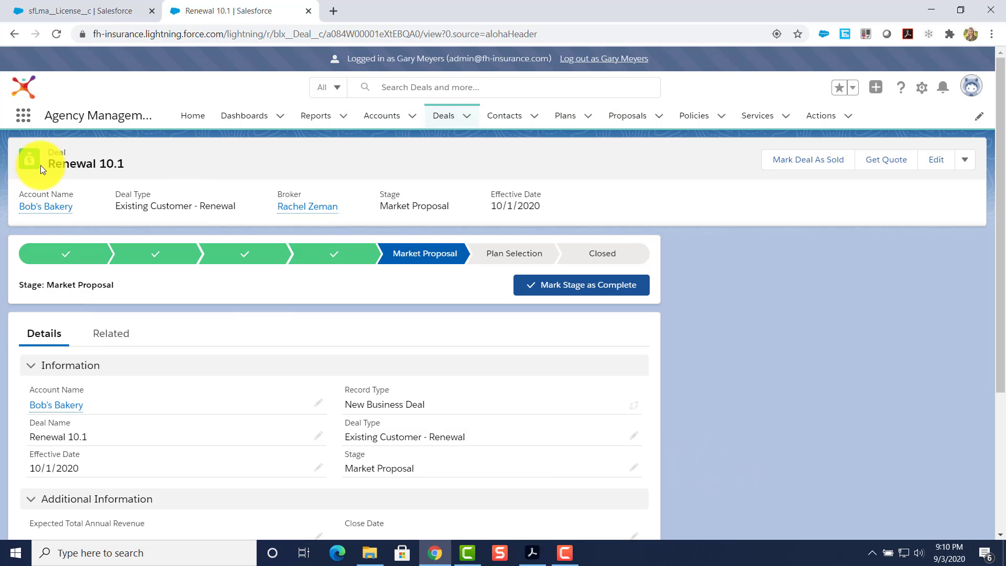
pyautogui.moveTo(49, 211)
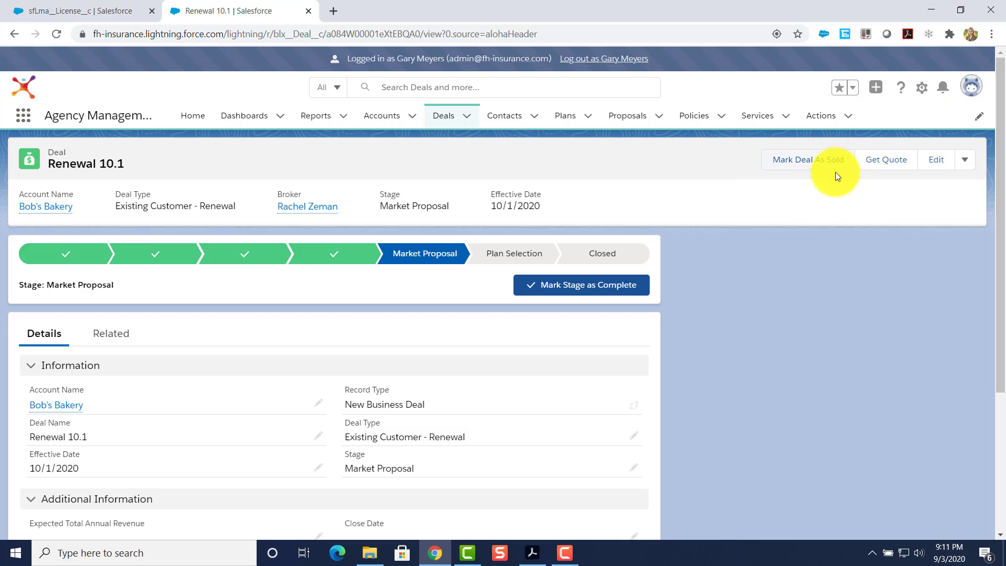
pyautogui.click(886, 161)
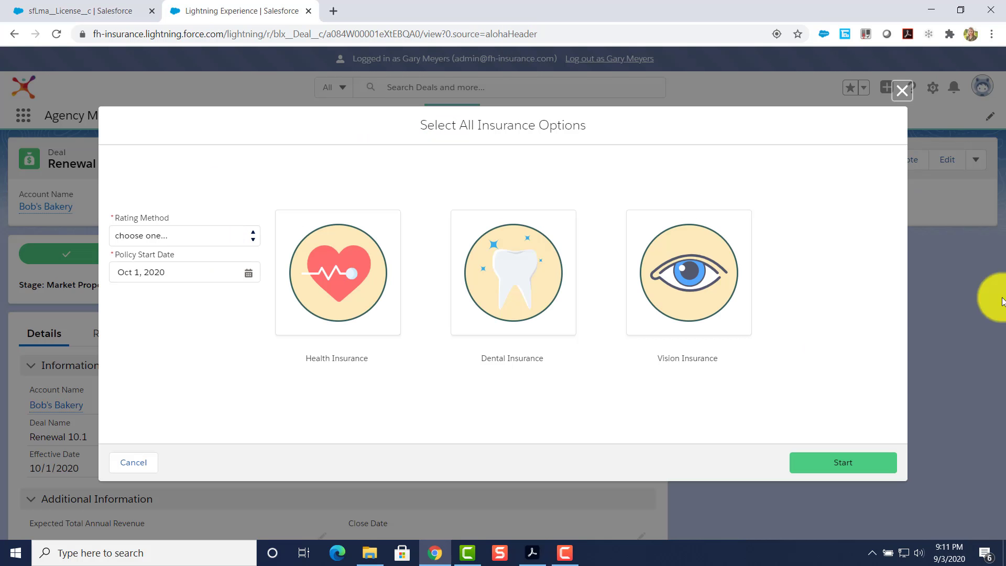
# Request Health Insurance rates using Composite (Four-Tier) rating with policy start date Oct 1, 2020.
pyautogui.click(174, 241)
pyautogui.click(158, 274)
pyautogui.click(248, 273)
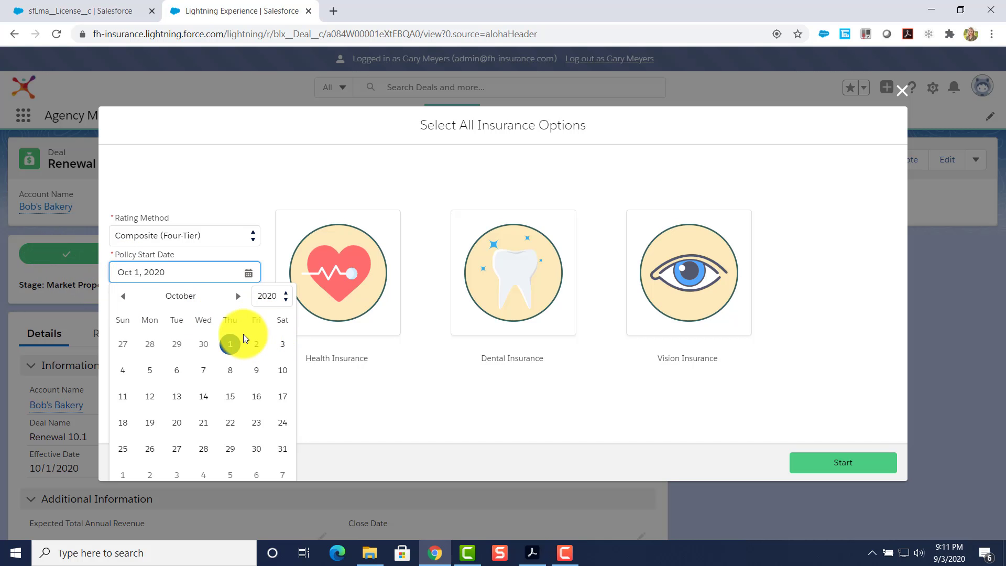
pyautogui.click(229, 343)
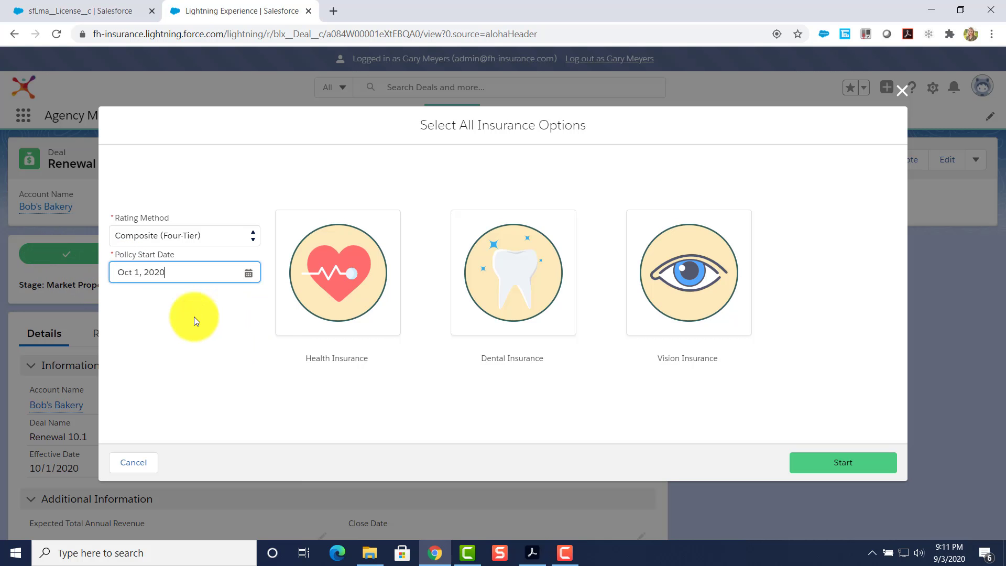
pyautogui.click(337, 271)
pyautogui.click(823, 467)
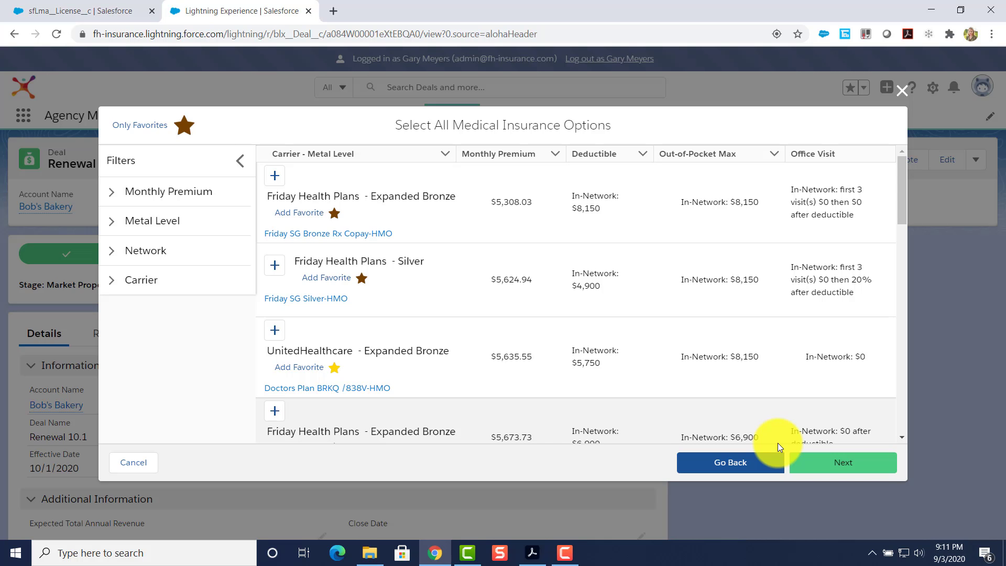
# Filter carriers to exclude Friday Health Plans, Humana, Rocky Mountain Health Plans and Aetna.
pyautogui.scroll(-15, 503, 304)
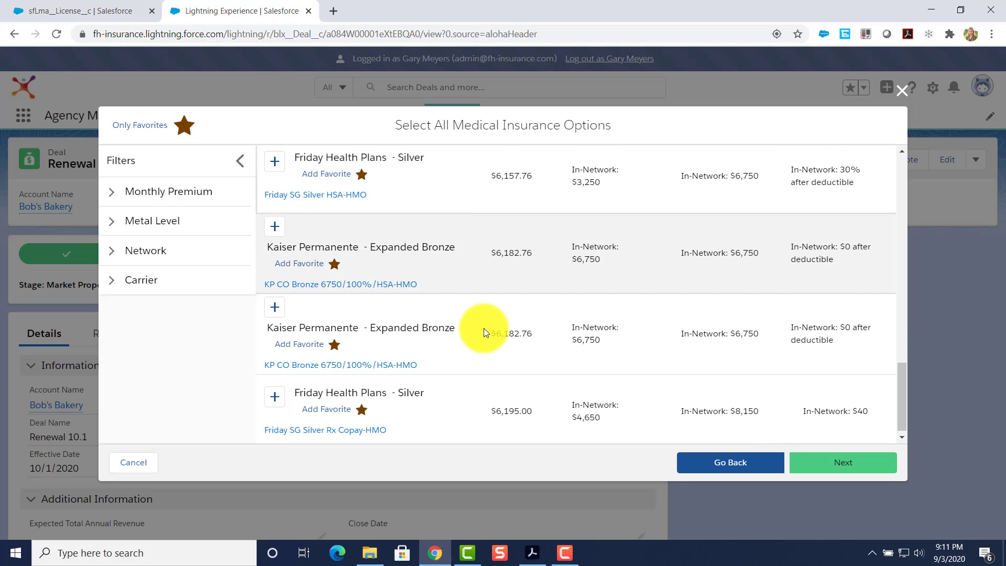
pyautogui.scroll(-4, 485, 331)
pyautogui.click(110, 283)
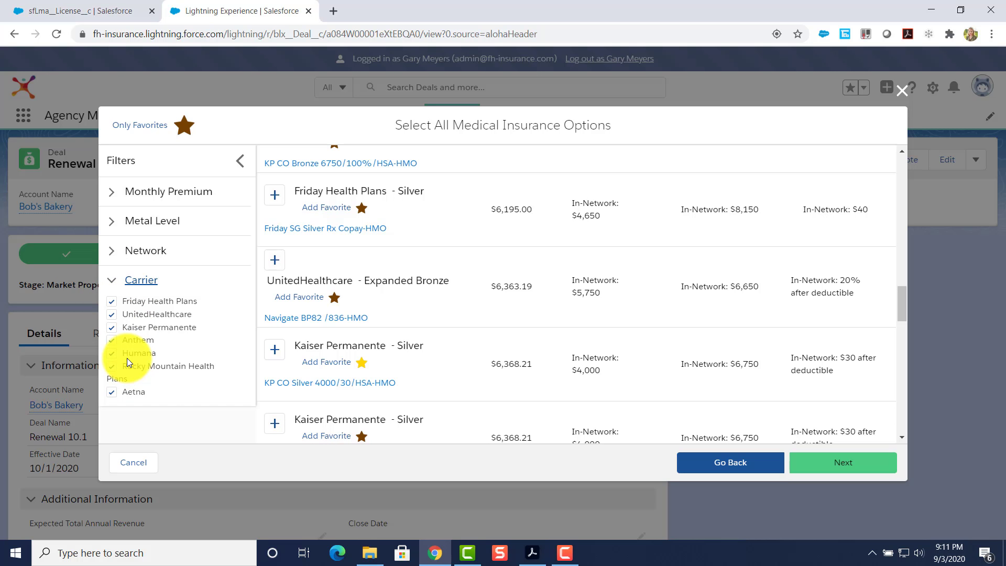
pyautogui.click(112, 314)
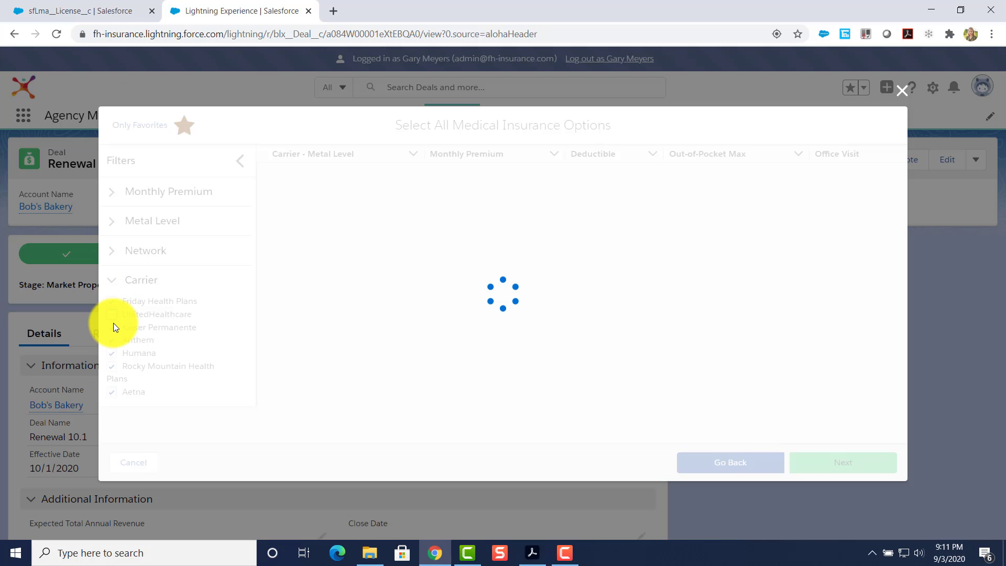
pyautogui.click(110, 314)
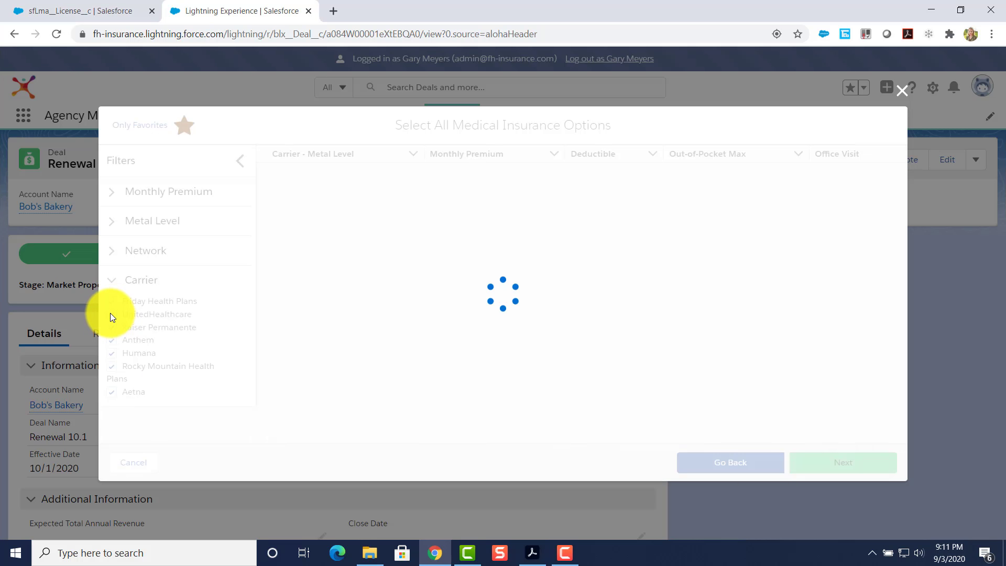
pyautogui.click(112, 302)
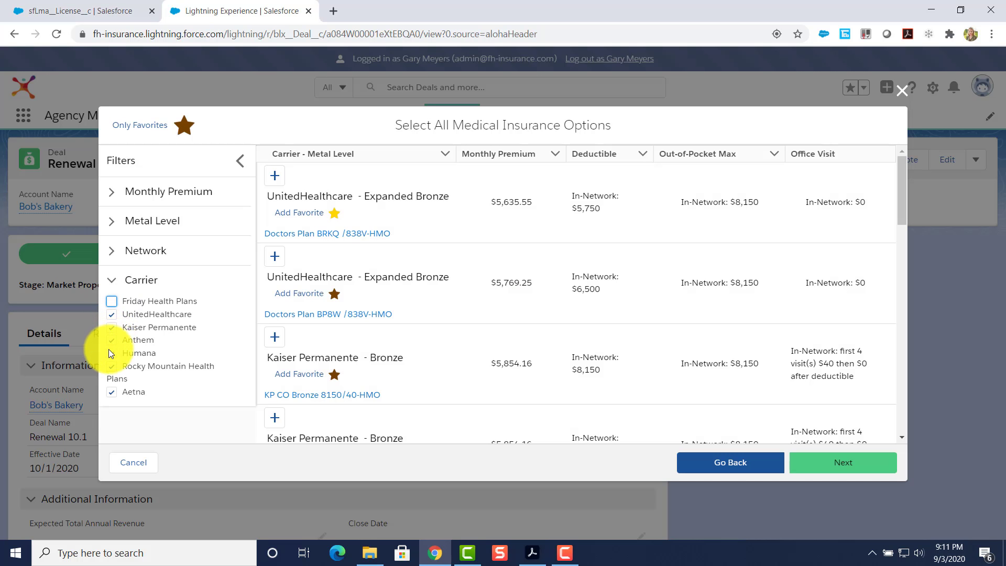
pyautogui.click(112, 353)
pyautogui.click(111, 367)
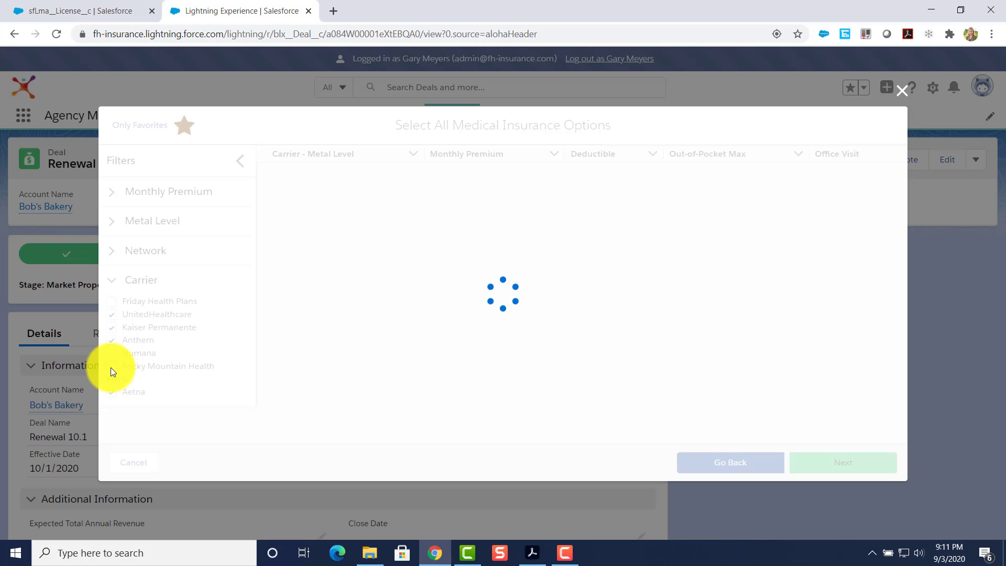
pyautogui.click(112, 393)
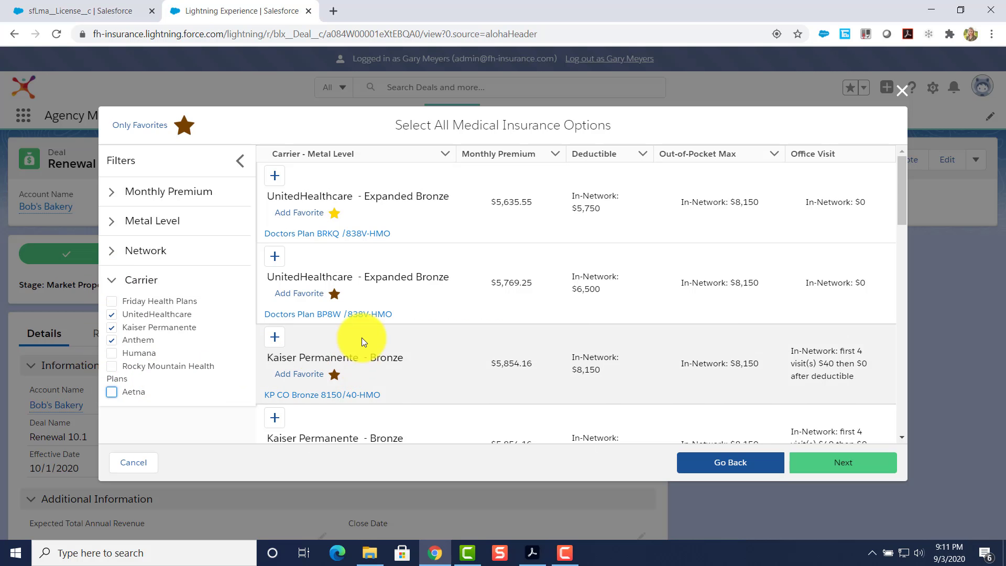
# Look over the network type, metal level and monthly premium filters without changing them.
pyautogui.scroll(-15, 363, 337)
pyautogui.scroll(15, 363, 337)
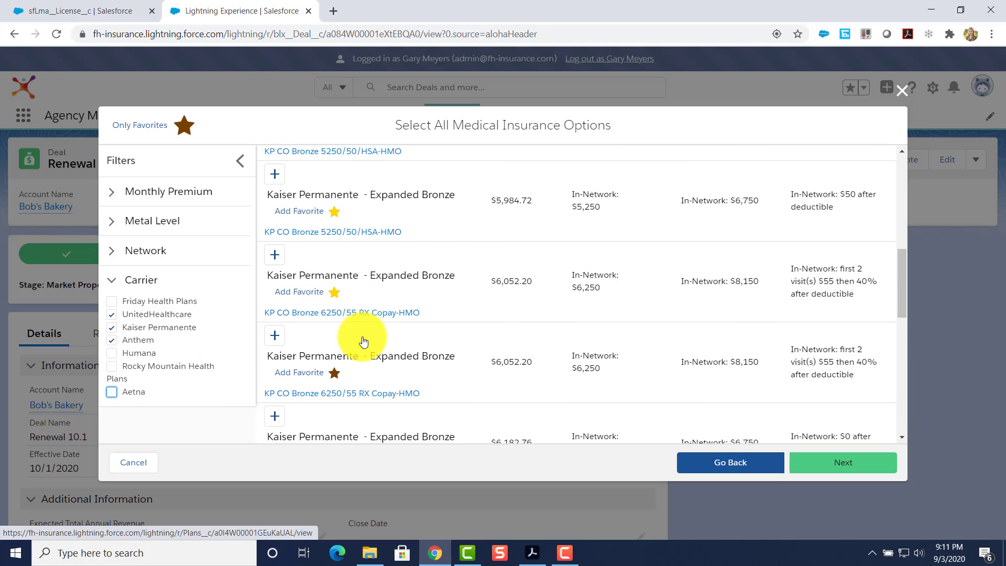
pyautogui.click(115, 254)
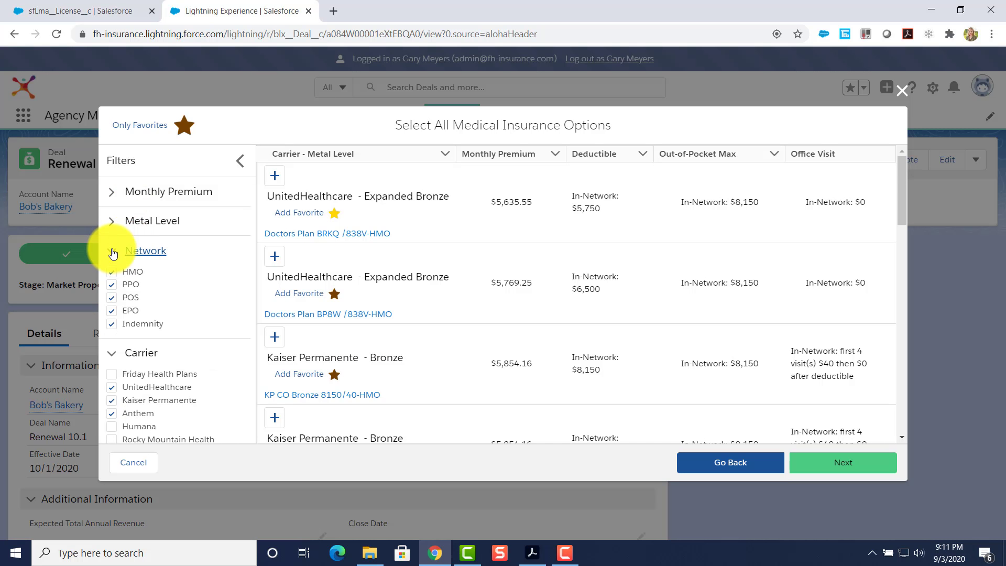
pyautogui.click(113, 258)
pyautogui.click(110, 226)
pyautogui.click(108, 220)
pyautogui.click(116, 193)
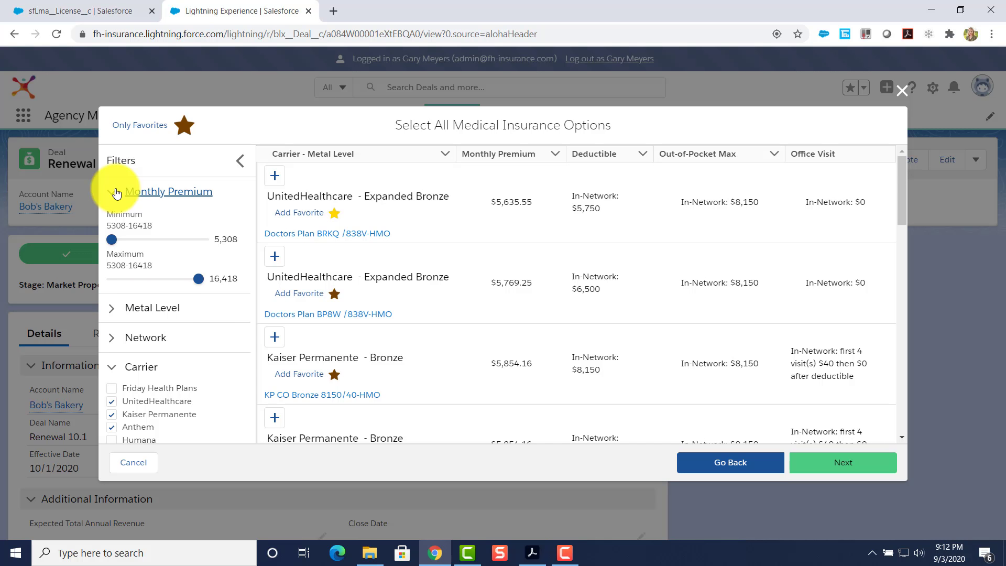
pyautogui.click(117, 193)
pyautogui.scroll(-6, 336, 241)
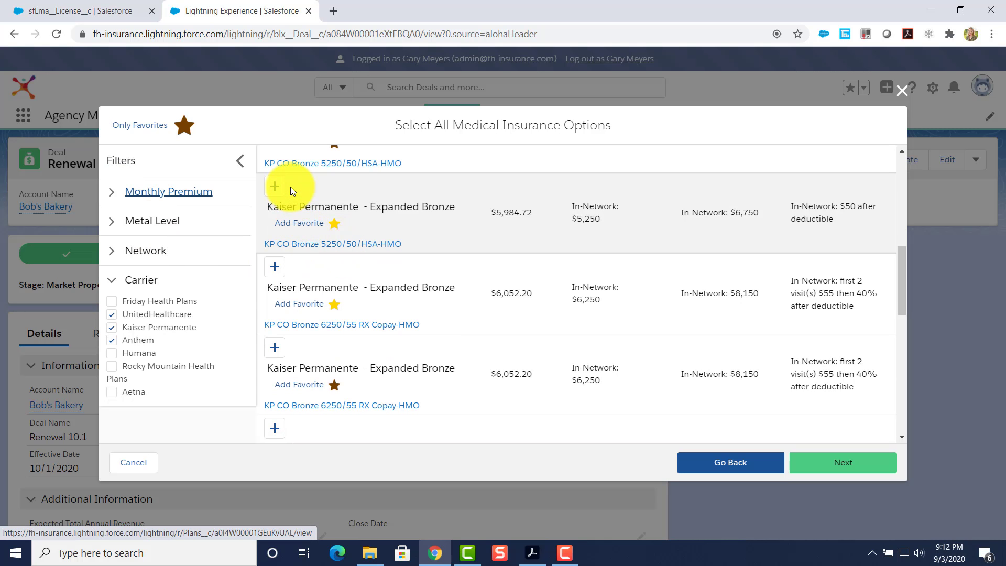
# Add the Kaiser Expanded Bronze and Silver plans and mark the Kaiser Bronze plan as a favorite.
pyautogui.click(273, 187)
pyautogui.click(276, 346)
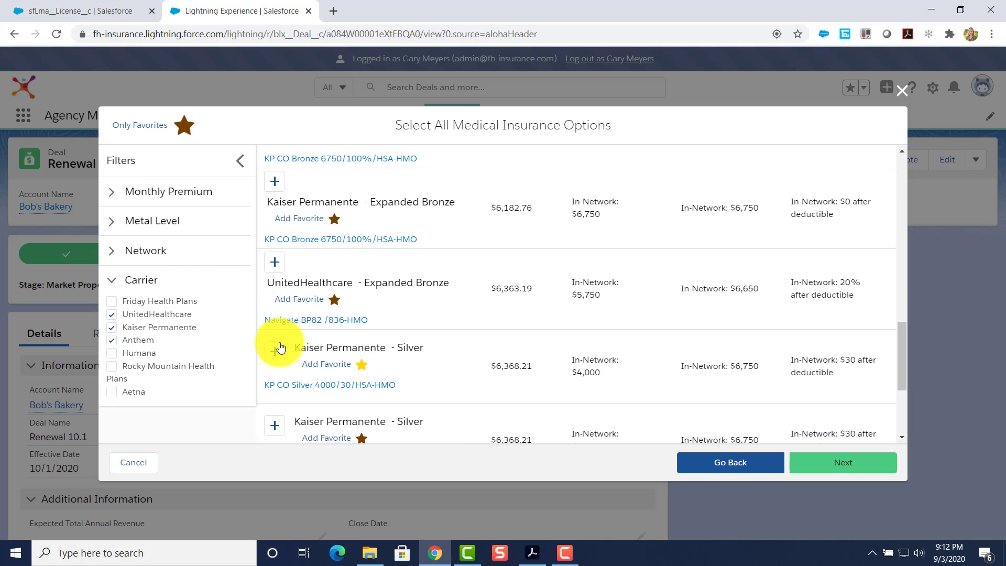
pyautogui.click(280, 347)
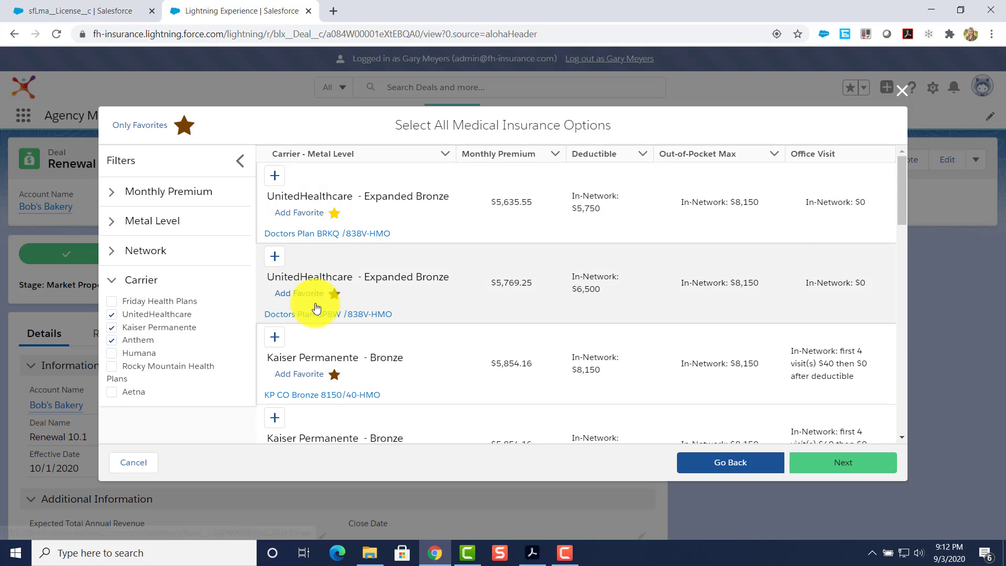
pyautogui.scroll(-2, 316, 308)
pyautogui.click(333, 242)
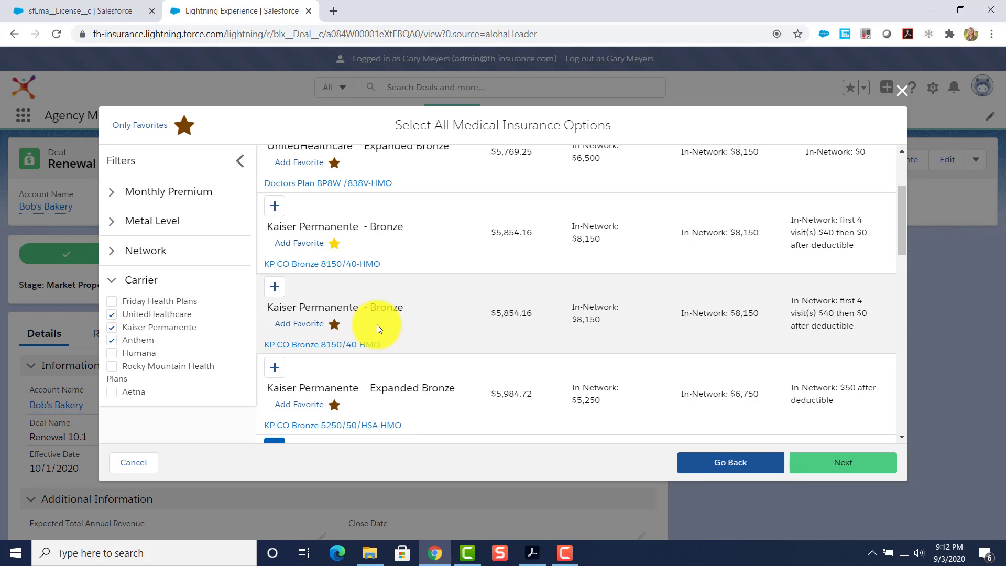
pyautogui.scroll(-2, 377, 328)
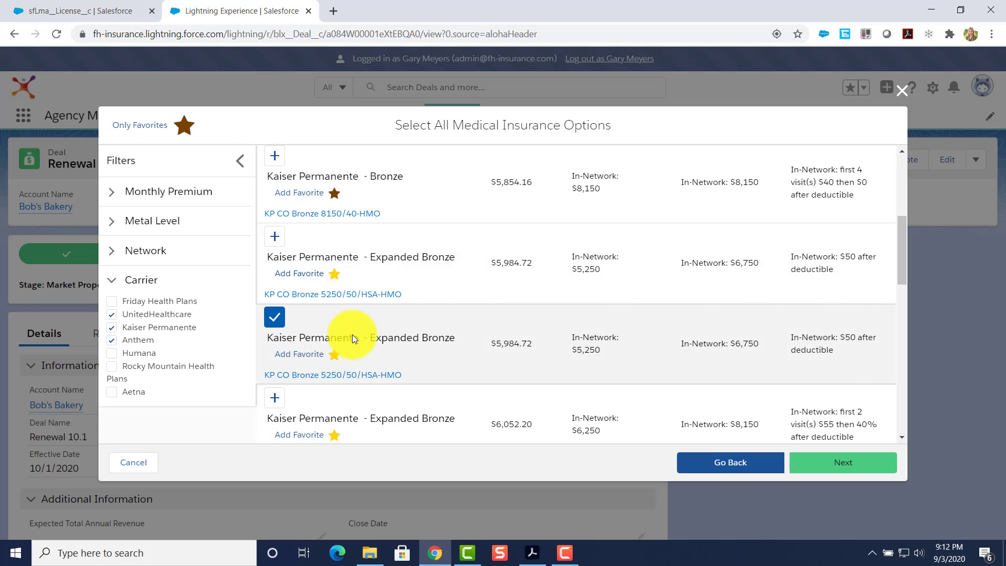
# Briefly show only favorite plans, then switch back to listing all plans.
pyautogui.click(183, 126)
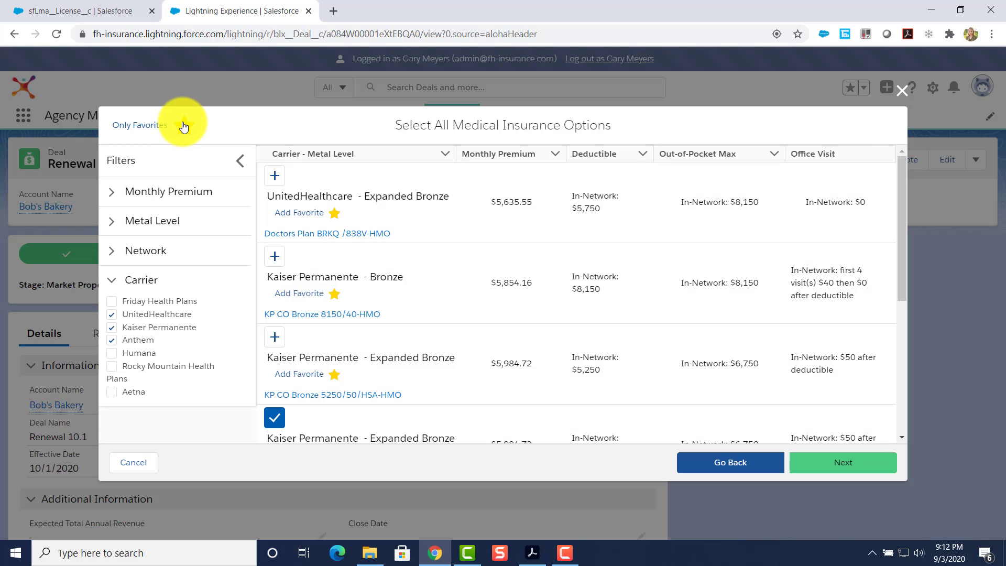
pyautogui.scroll(-5, 336, 278)
pyautogui.scroll(5, 347, 299)
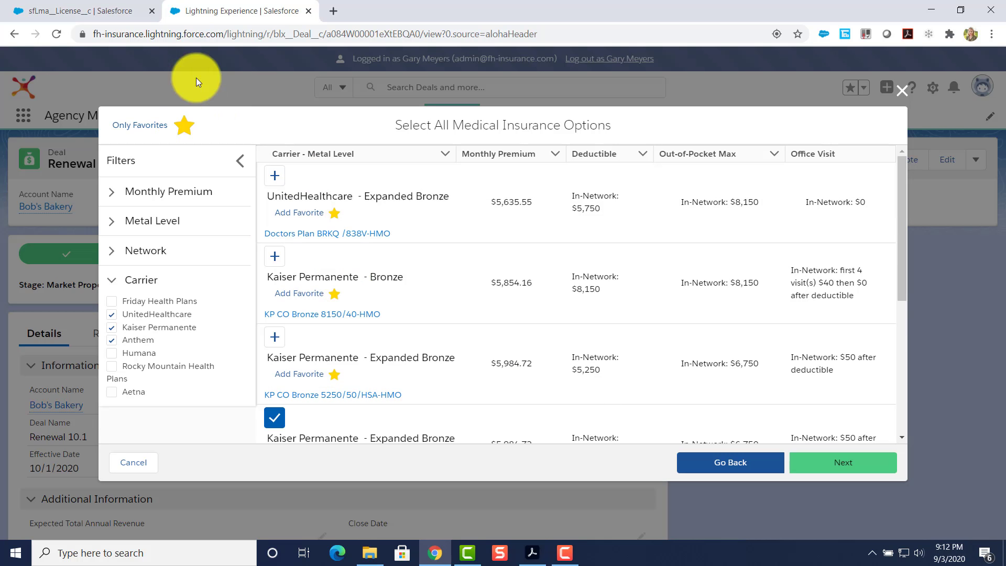
pyautogui.click(182, 125)
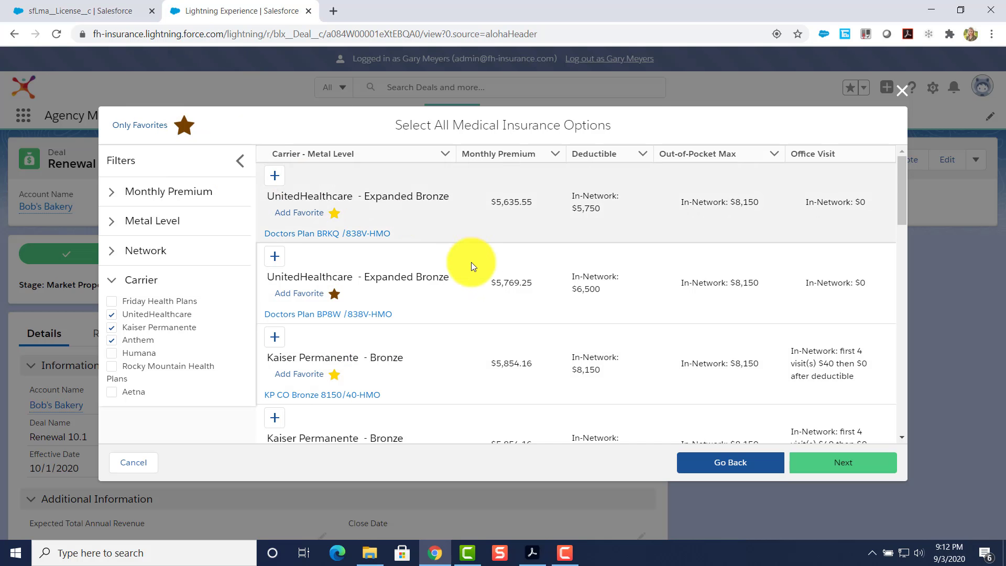
# Add UnitedHealthcare Expanded Bronze Navigate and Anthem Bronze Pathway EPO, then review the plan summary.
pyautogui.scroll(-7, 423, 302)
pyautogui.scroll(-3, 341, 363)
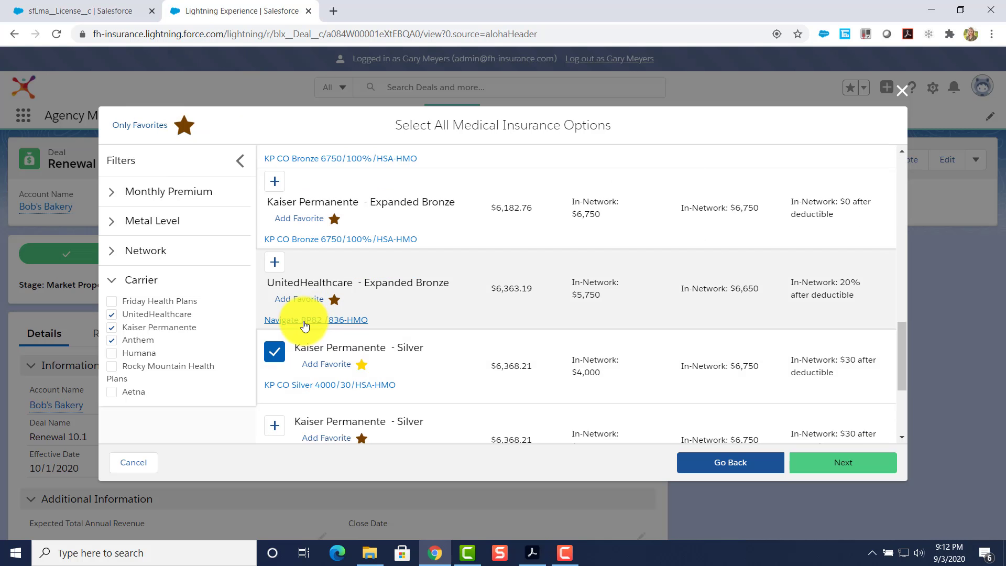
pyautogui.click(274, 262)
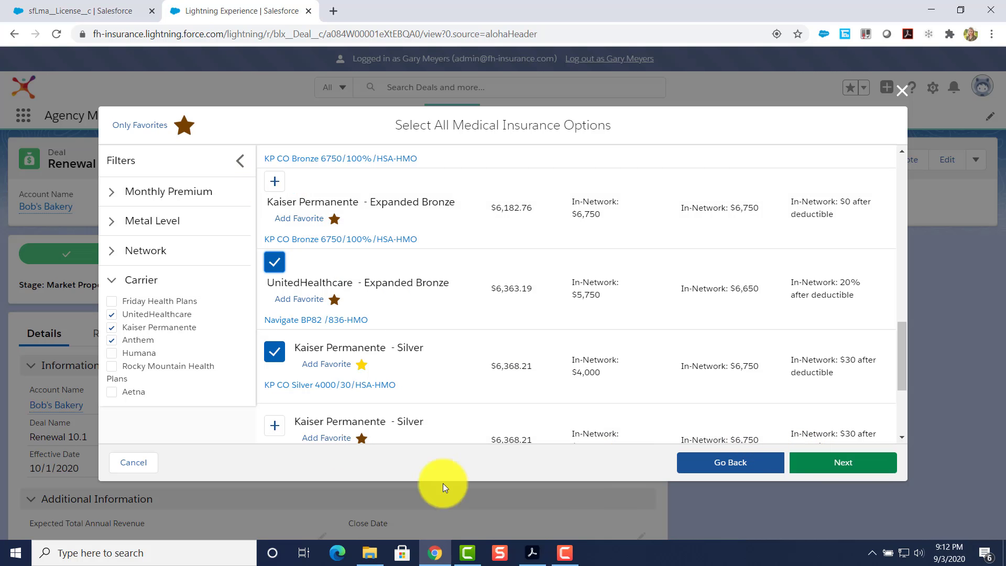
pyautogui.scroll(-3, 336, 372)
pyautogui.click(275, 388)
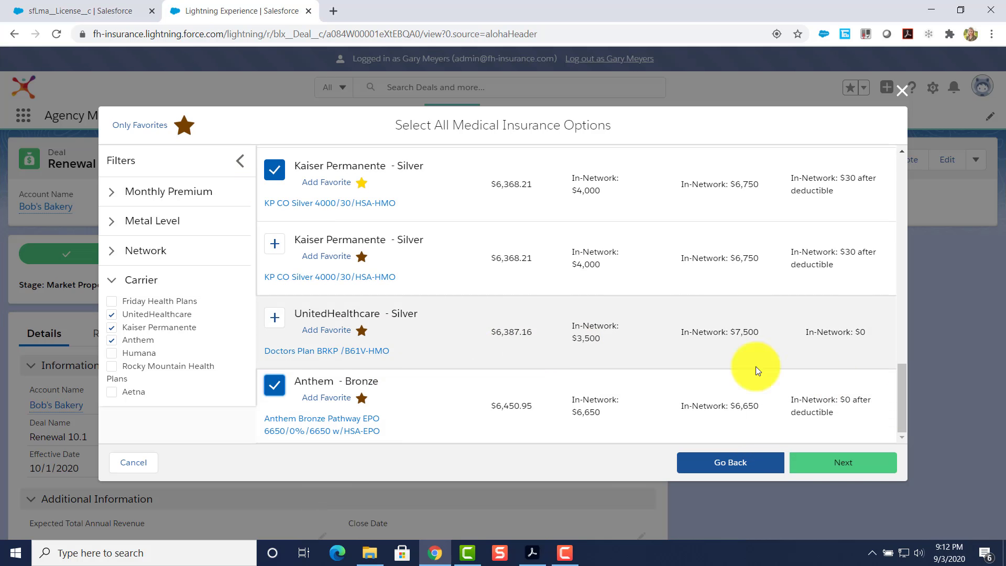
pyautogui.click(853, 465)
pyautogui.scroll(-1, 550, 210)
pyautogui.scroll(1, 549, 210)
pyautogui.scroll(-1, 549, 210)
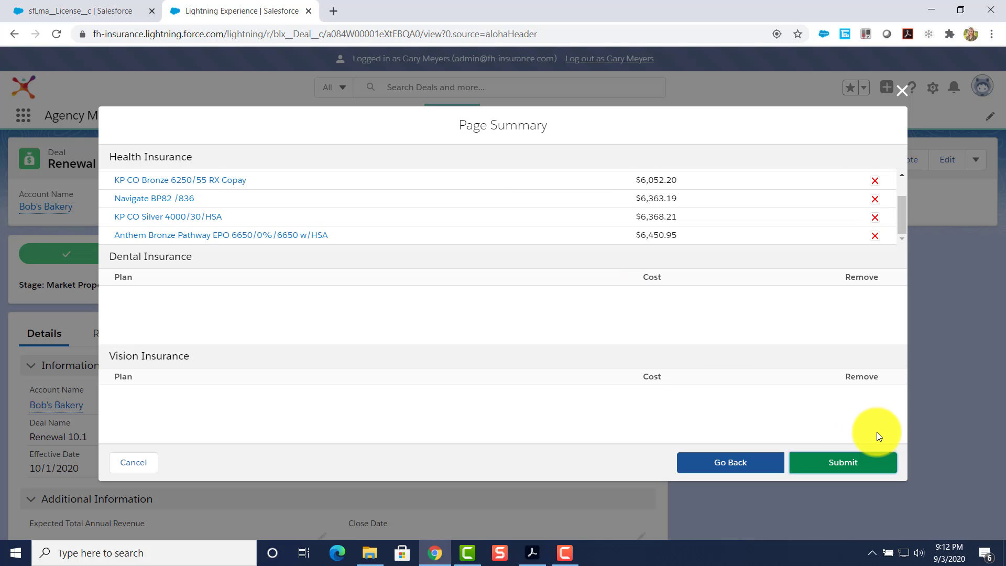
# Submit the selected plans to generate the Bob's Bakery-10/1/2020-V1 Proposal.
pyautogui.click(853, 463)
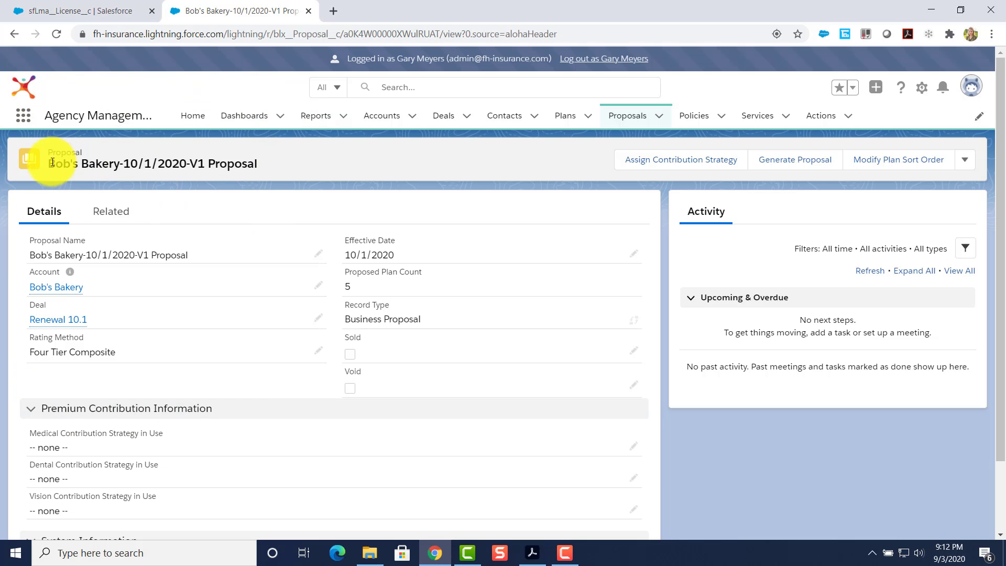
# Highlight the V1 version in the proposal title and review the proposal page.
pyautogui.moveTo(50, 165); pyautogui.dragTo(207, 164)
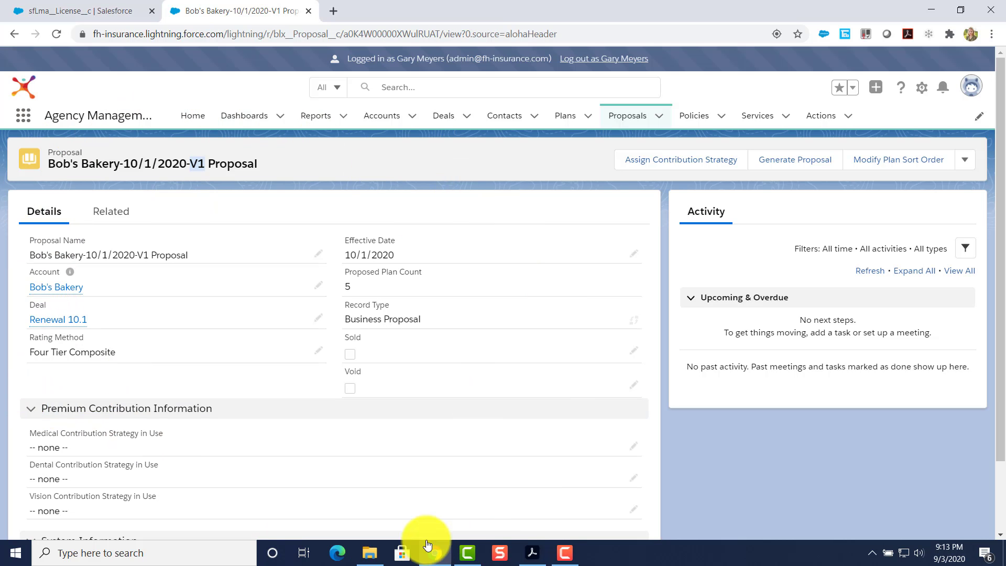
pyautogui.scroll(-2, 241, 454)
pyautogui.scroll(2, 241, 453)
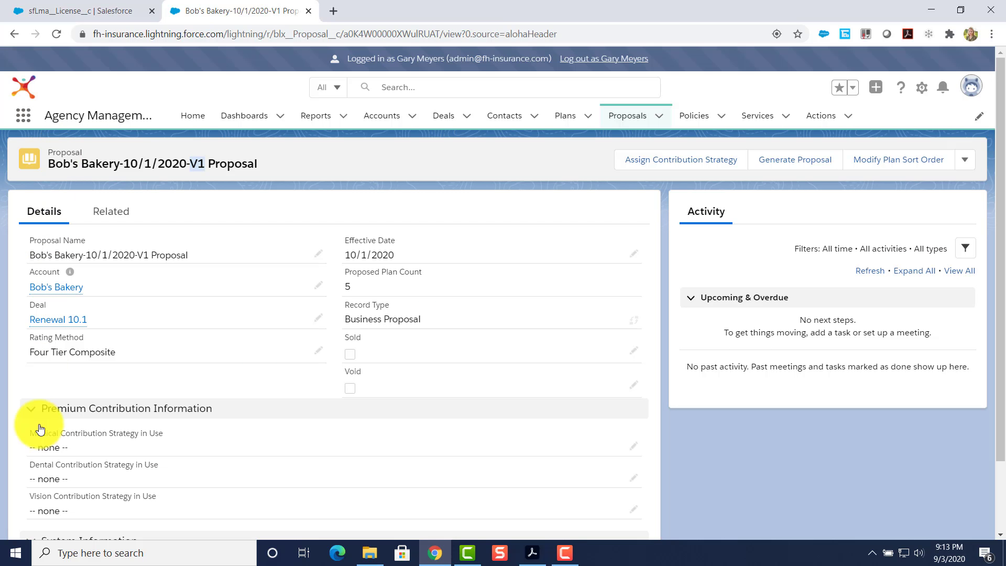
# Bring the Benelinx 12-Step Process Flow v2.5.pdf window over the proposal and maximize it.
pyautogui.moveTo(41, 288)
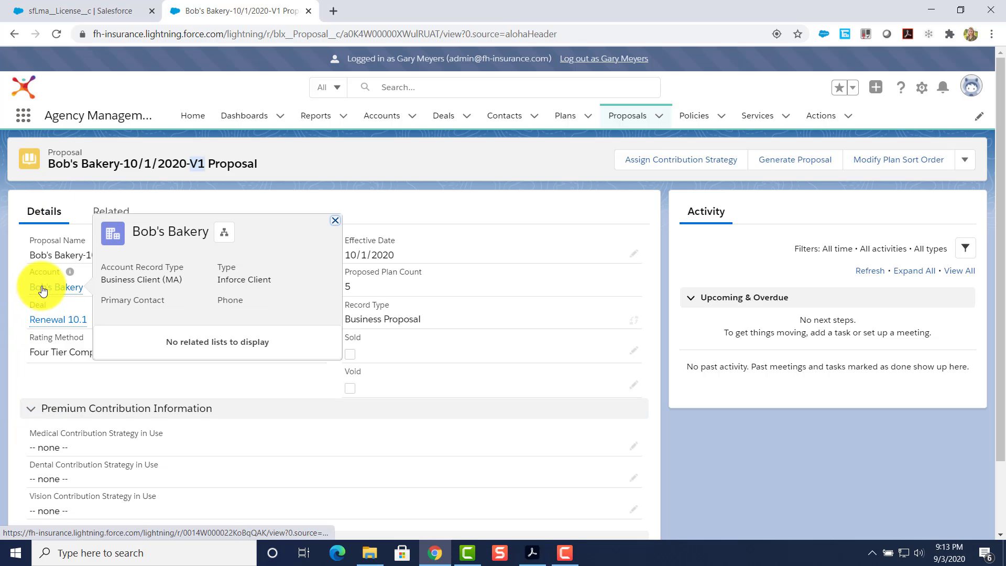
pyautogui.moveTo(46, 323)
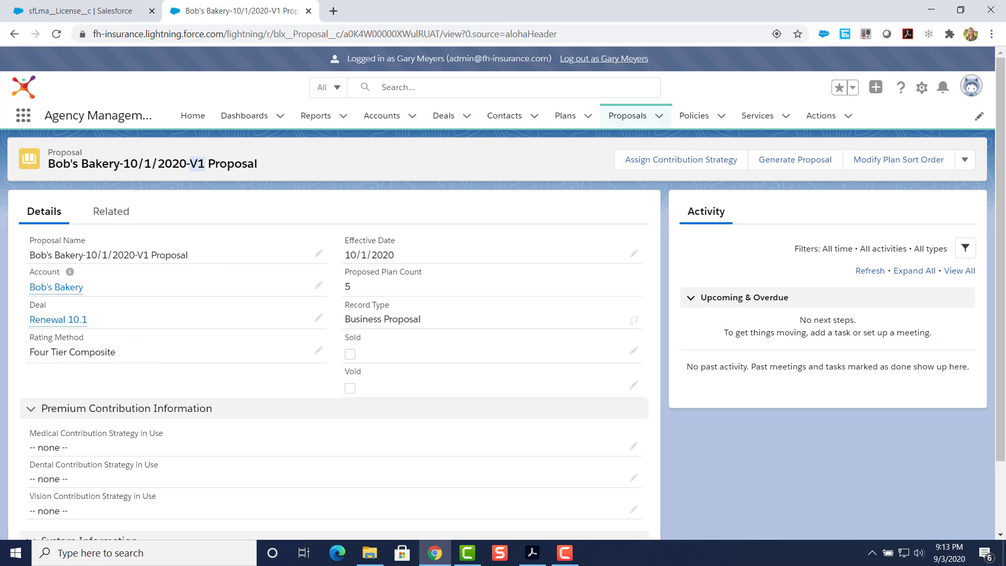
pyautogui.moveTo(1005, 233); pyautogui.dragTo(503, 70)
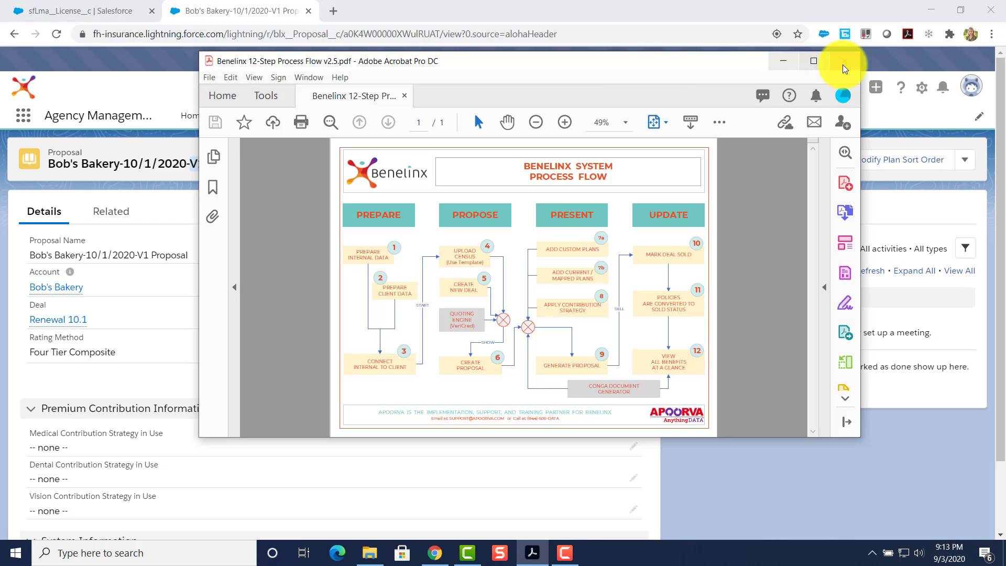
pyautogui.click(814, 61)
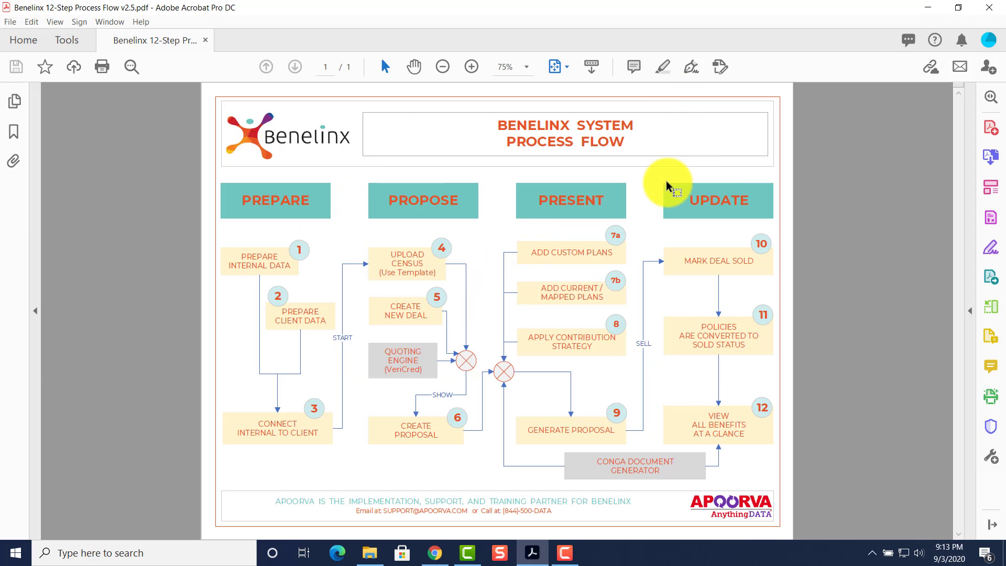
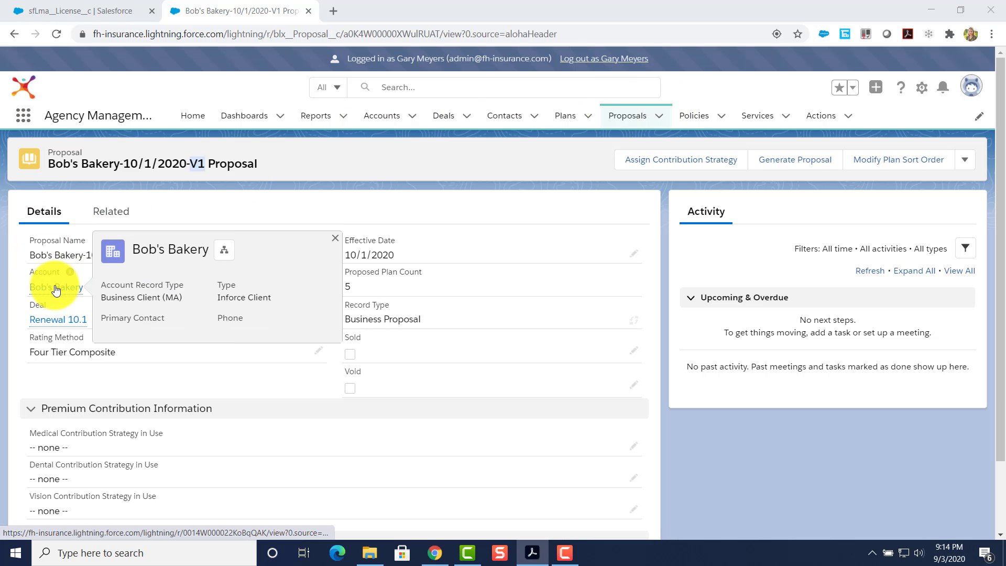
# Review the Bob's Bakery-10/1/2020-V1 Proposal details: 5 proposed plans, Four Tier Composite rating.
pyautogui.moveTo(58, 324)
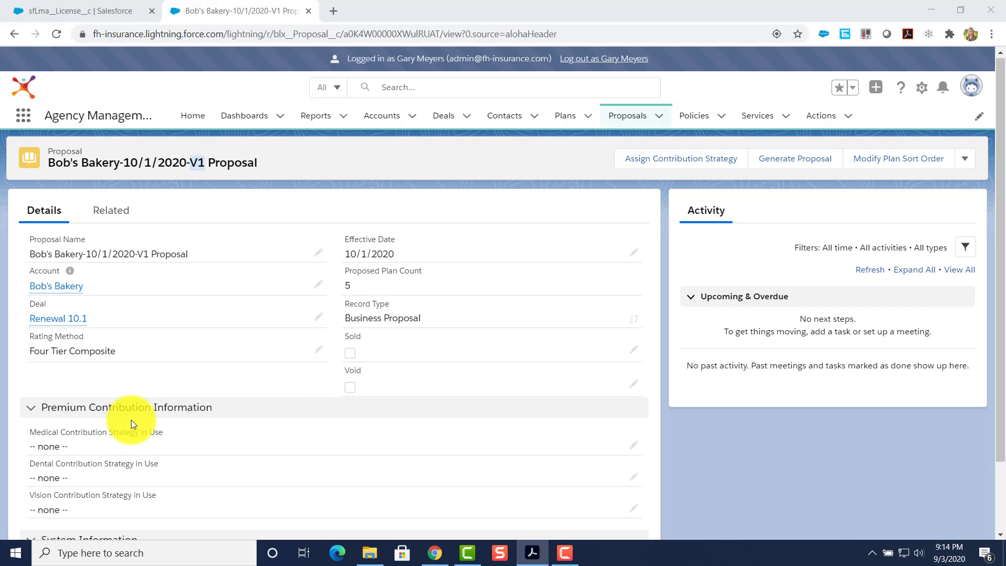
pyautogui.scroll(-2, 131, 420)
pyautogui.scroll(2, 432, 266)
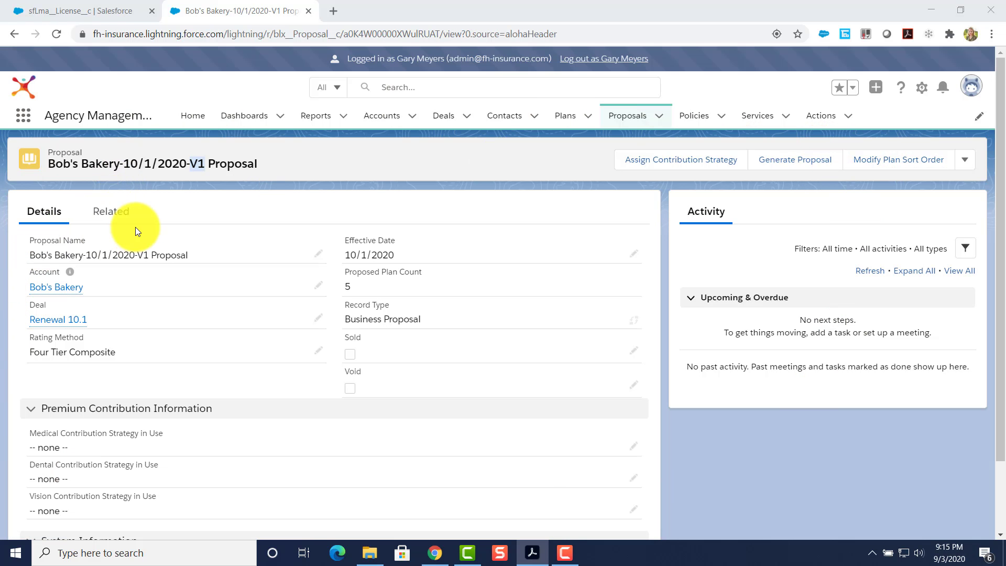
# List all five proposed medical plans (Anthem, UnitedHealthcare, Kaiser Permanente), then return to the proposal's related lists.
pyautogui.click(107, 212)
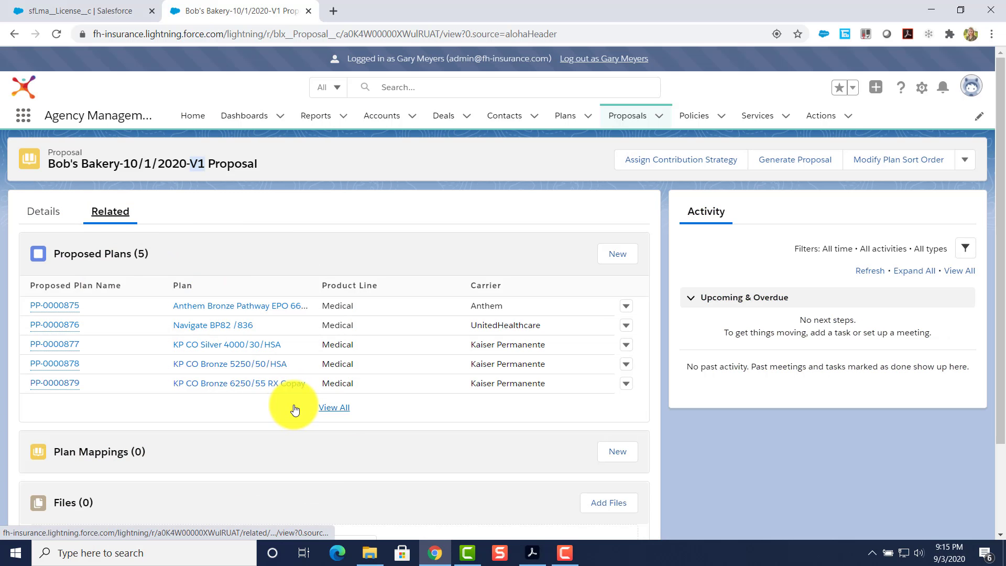
pyautogui.click(325, 408)
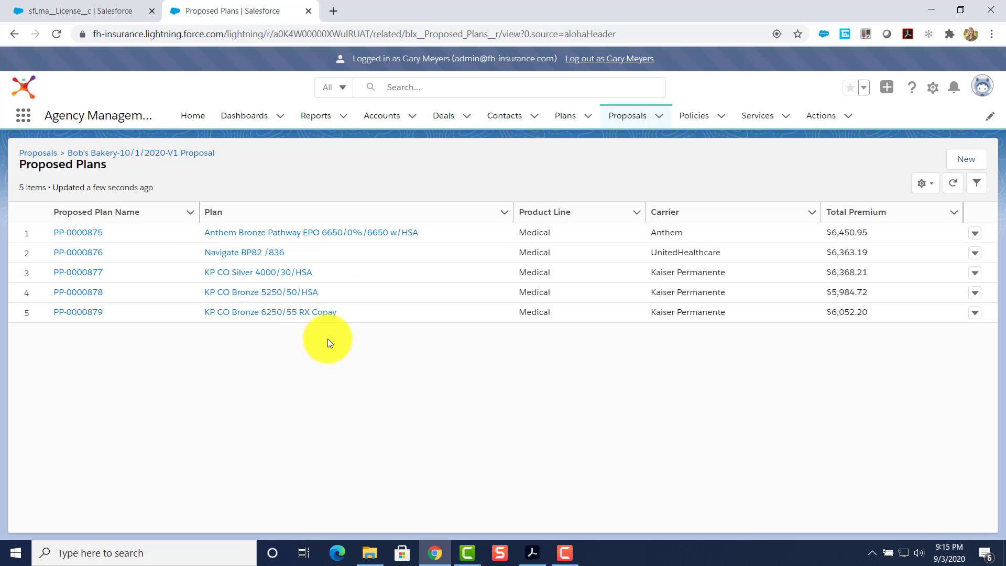
pyautogui.click(110, 153)
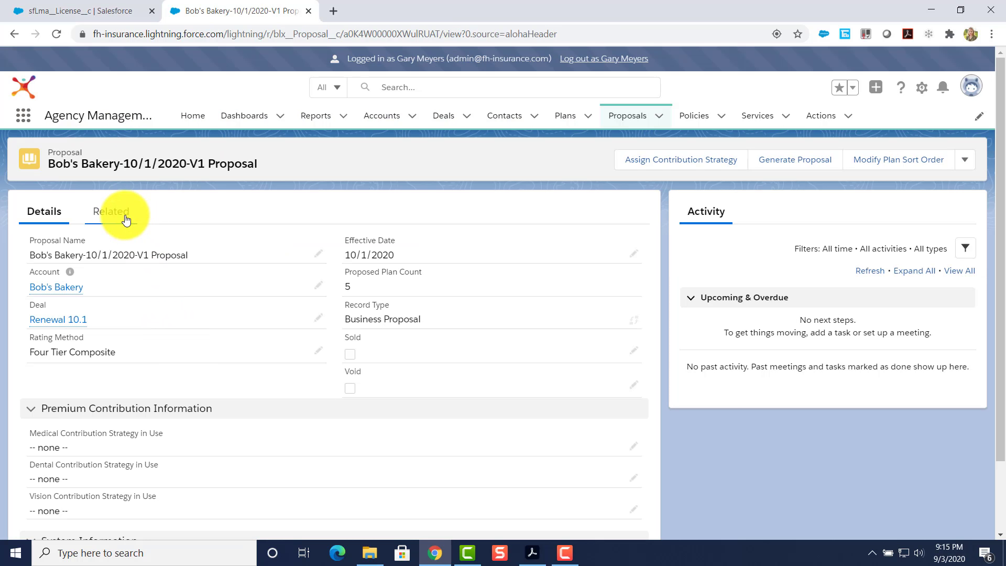
pyautogui.click(125, 219)
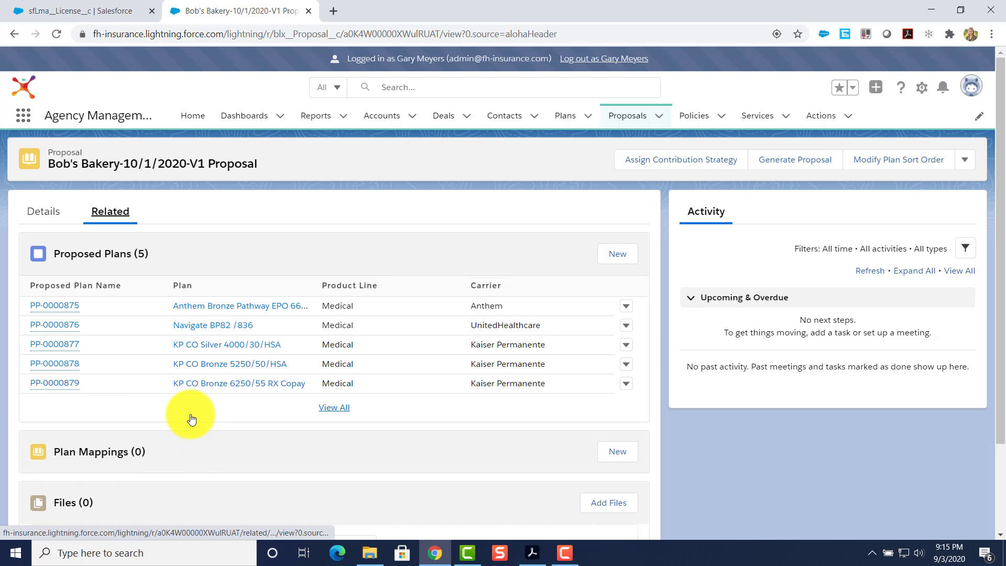
pyautogui.scroll(-1, 191, 419)
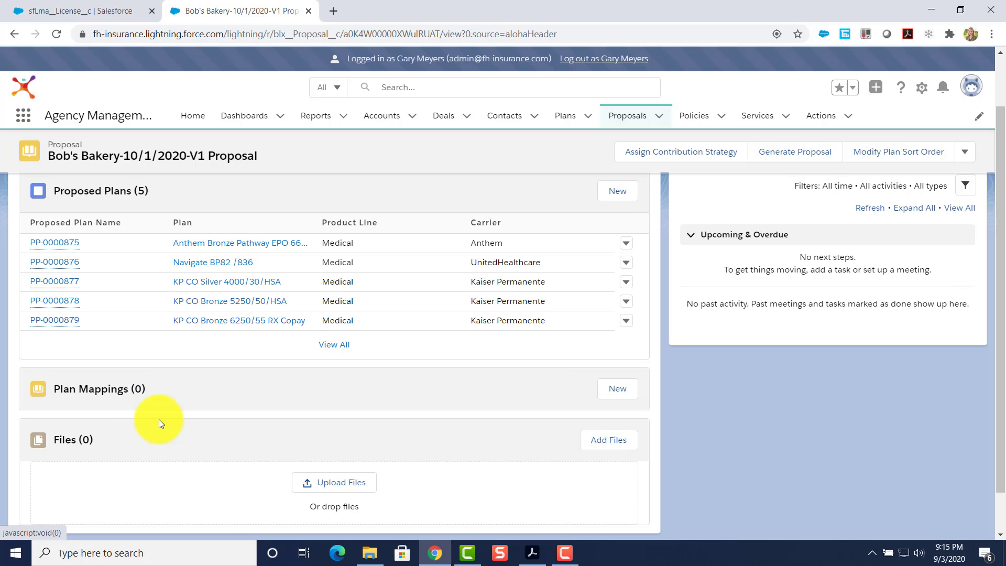
pyautogui.scroll(1, 159, 419)
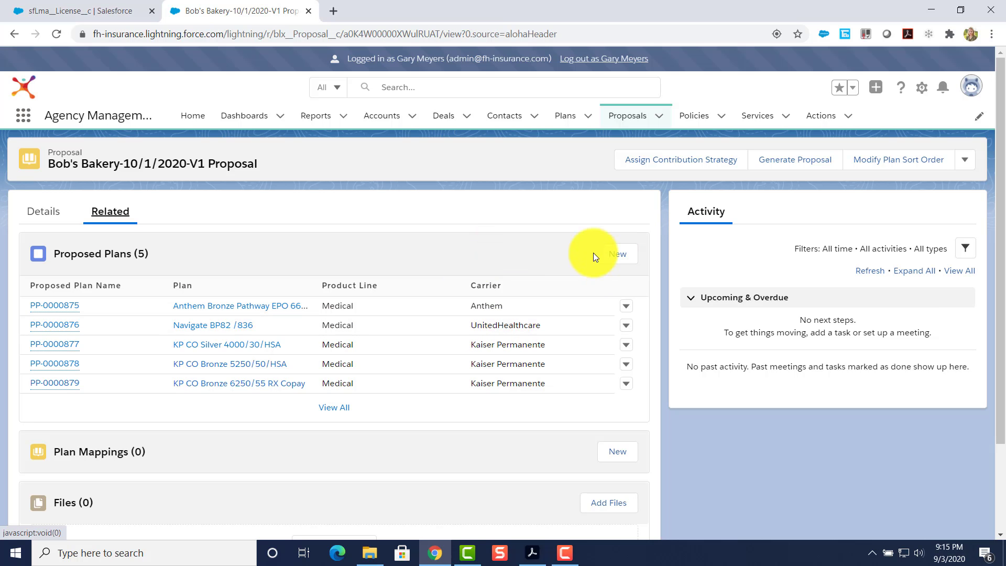
# Start a new Four Tier Composite proposed plan using the Anthem CO Dental Prime Plan.
pyautogui.click(621, 256)
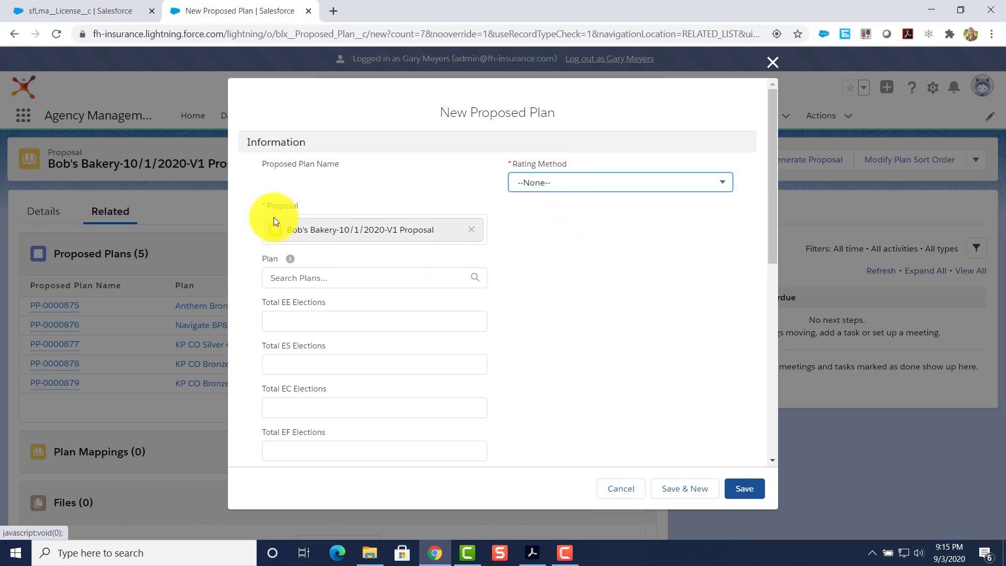
pyautogui.click(547, 182)
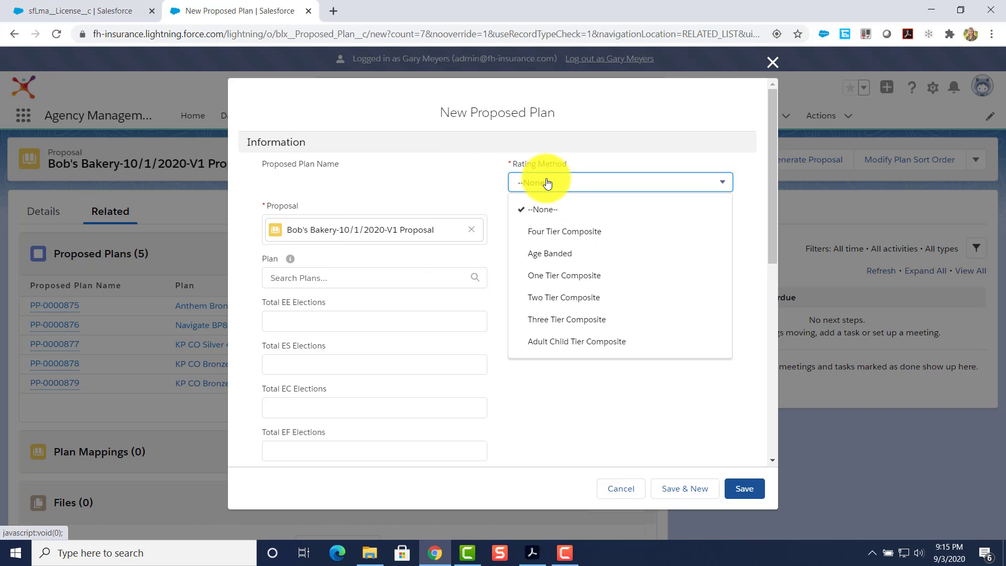
pyautogui.click(543, 234)
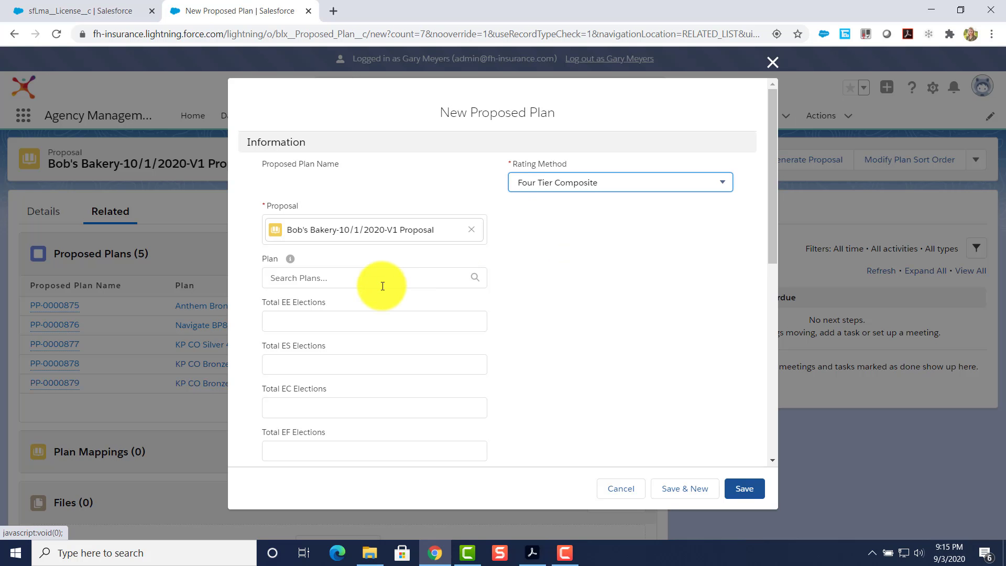
pyautogui.click(338, 280)
pyautogui.write('delt')
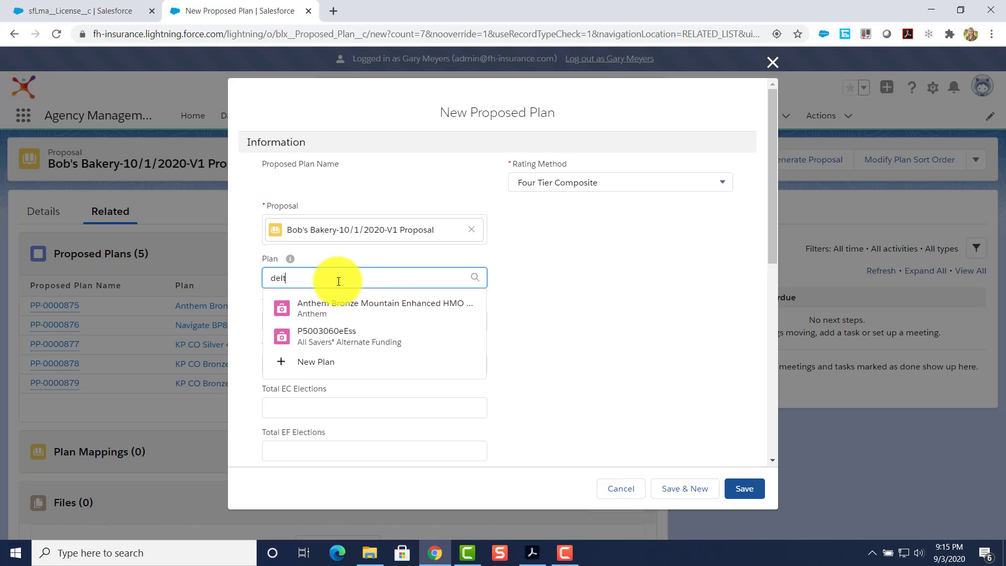
pyautogui.write('a')
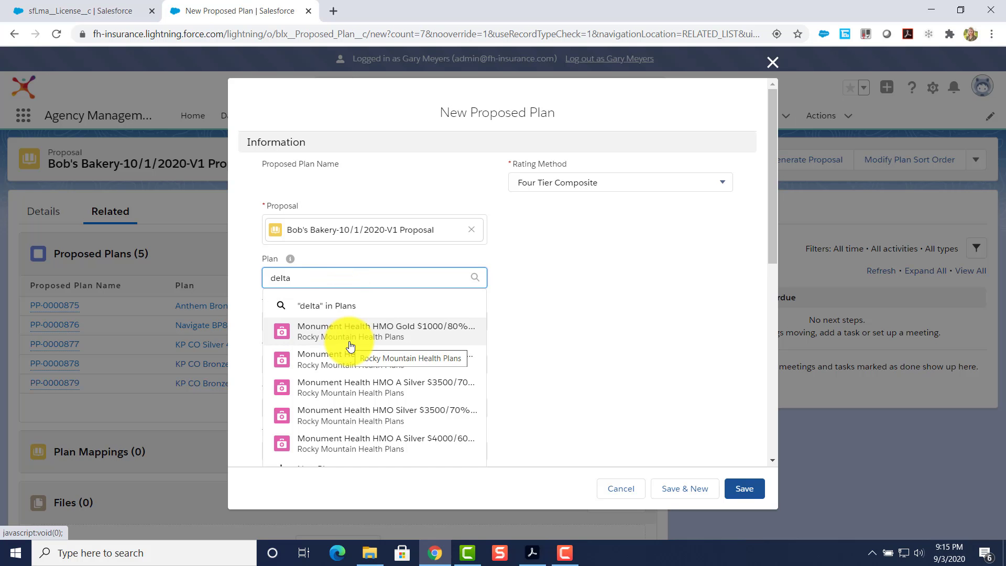
pyautogui.write(' dental')
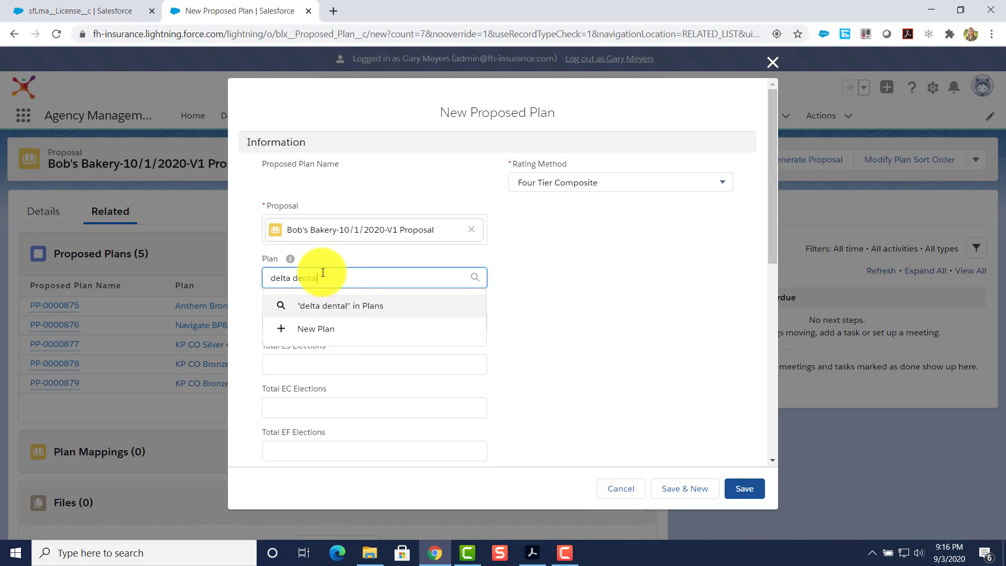
pyautogui.hotkey('ctrl', 'a')
pyautogui.write('dental')
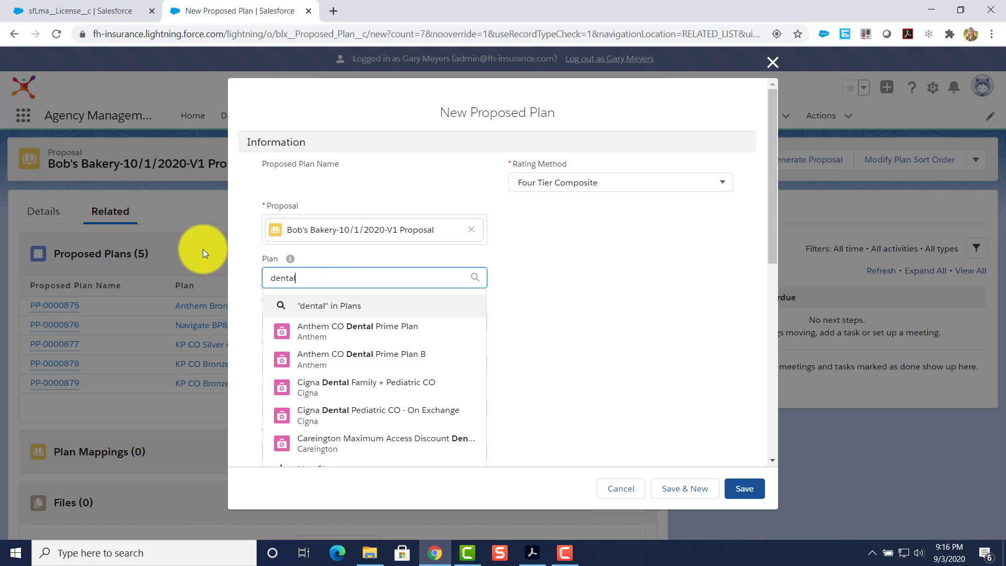
pyautogui.click(343, 334)
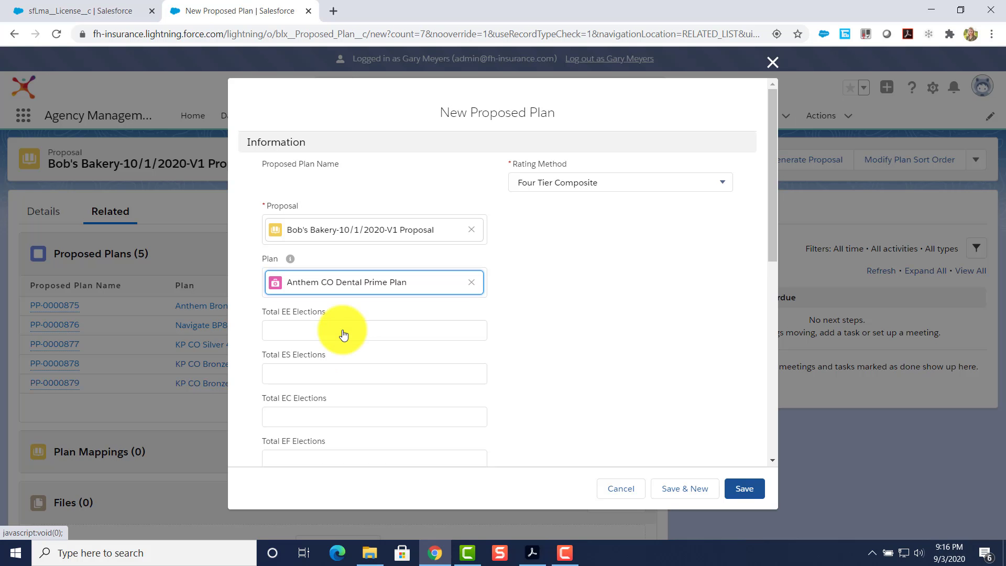
# Enter tier elections of 4, 2, 1 and 2 employees.
pyautogui.click(305, 334)
pyautogui.write('4')
pyautogui.click(320, 362)
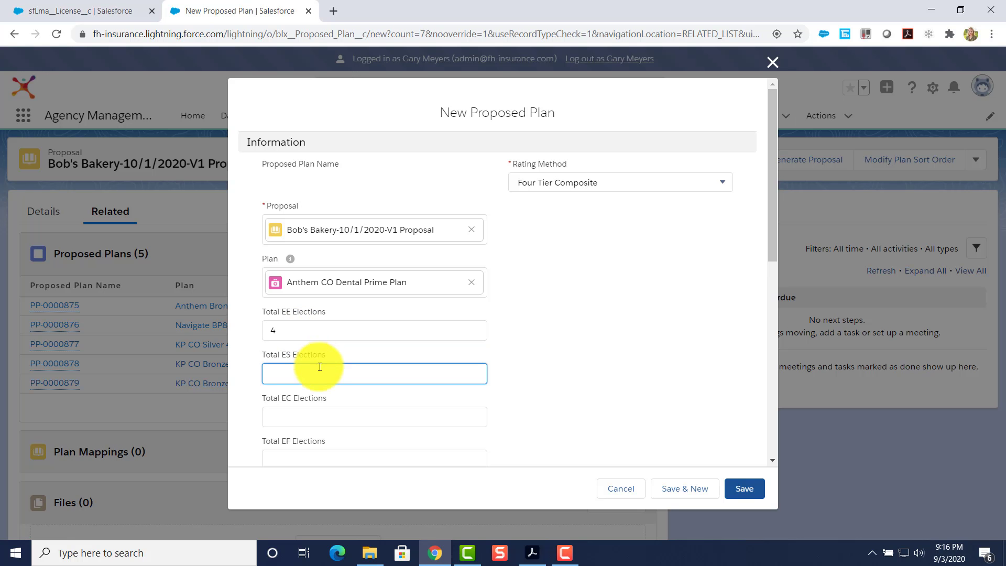
pyautogui.write('2')
pyautogui.scroll(-1, 319, 383)
pyautogui.click(298, 348)
pyautogui.write('1')
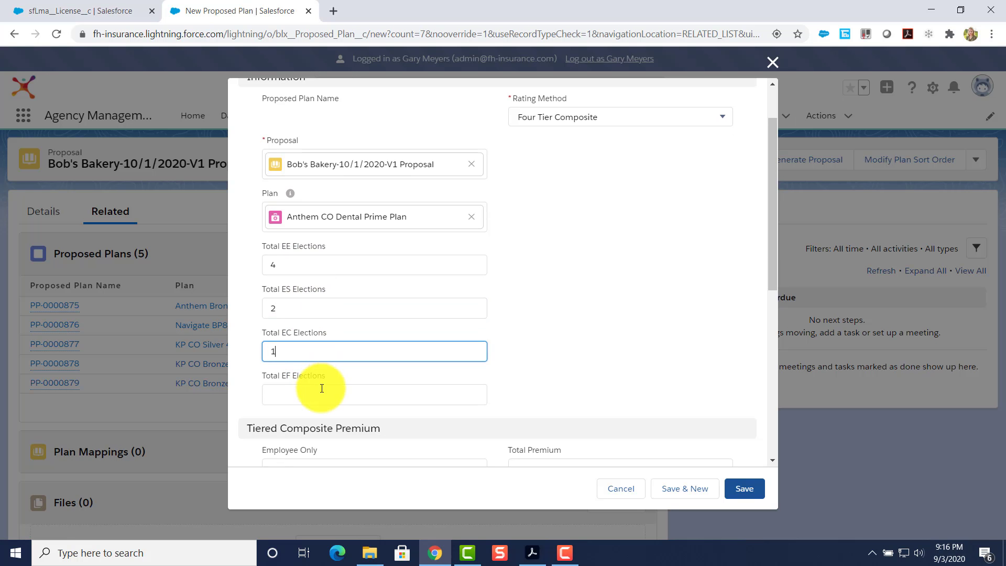
pyautogui.click(322, 388)
pyautogui.scroll(-1, 322, 388)
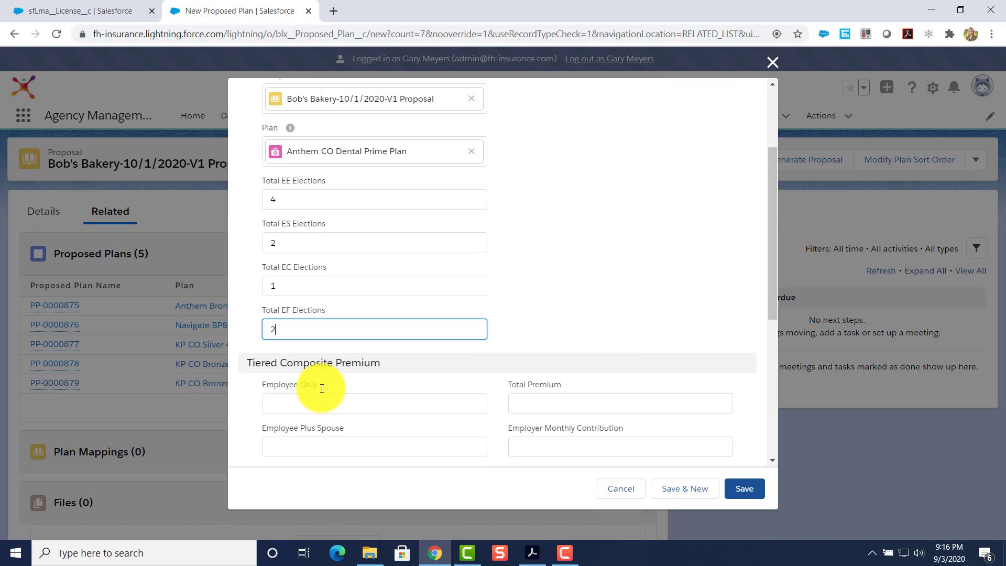
pyautogui.scroll(-1, 321, 389)
# Enter tier premiums 32.65, 45.65, 65.45 and 98.54, then save the dental proposed plan.
pyautogui.click(305, 344)
pyautogui.write('32.6')
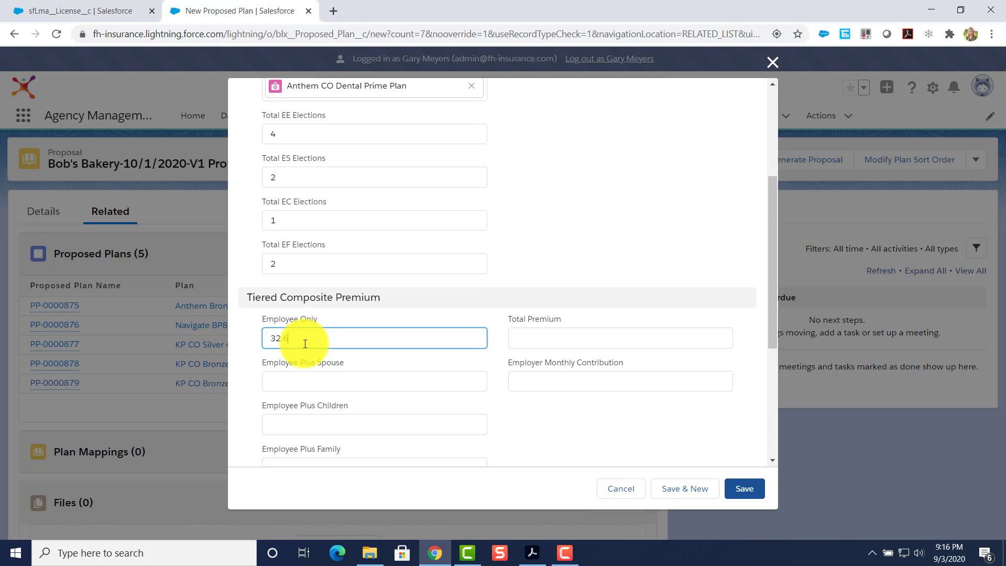
pyautogui.write('5')
pyautogui.click(318, 380)
pyautogui.write('45.65')
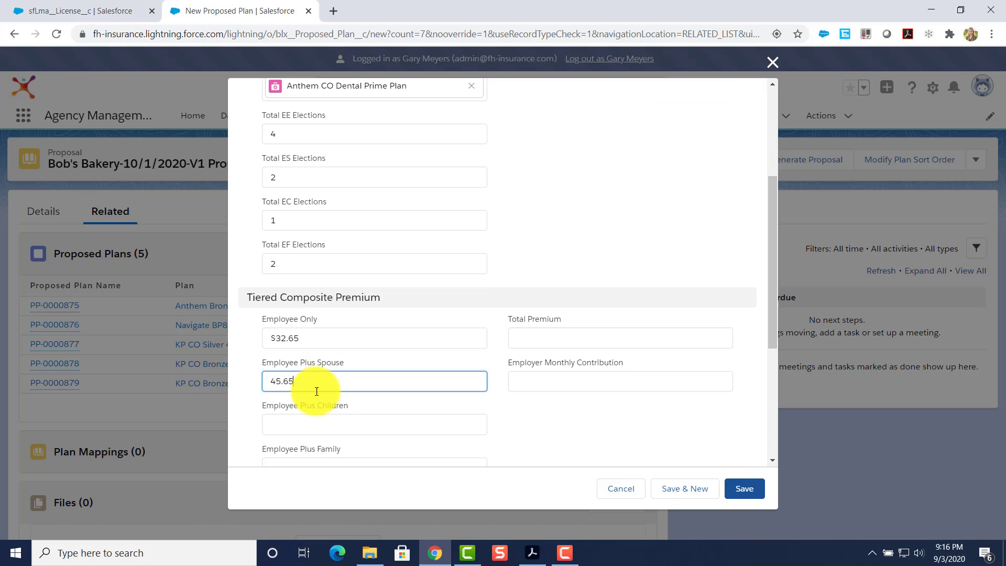
pyautogui.click(321, 424)
pyautogui.write('65')
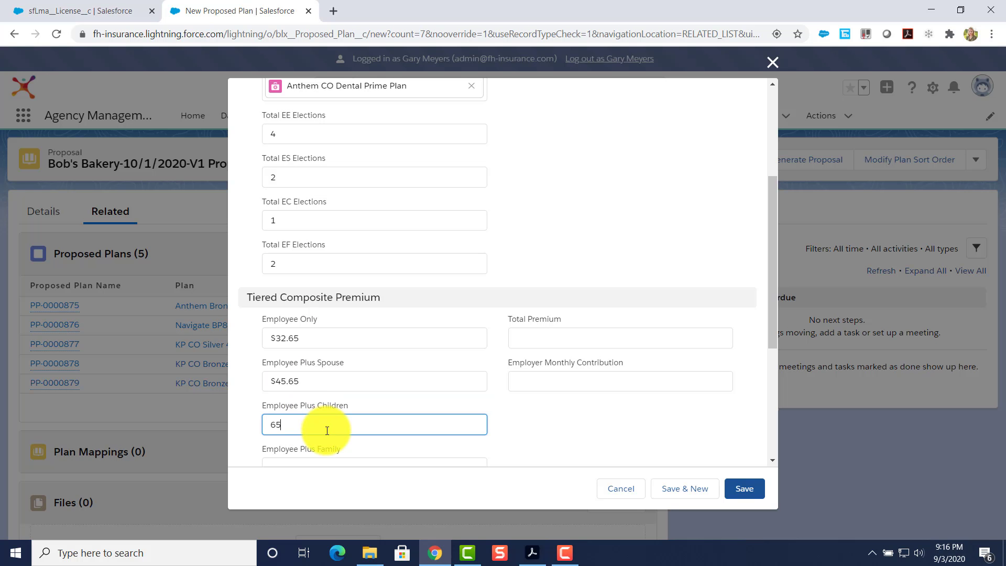
pyautogui.write('.45')
pyautogui.scroll(-1, 337, 435)
pyautogui.click(311, 405)
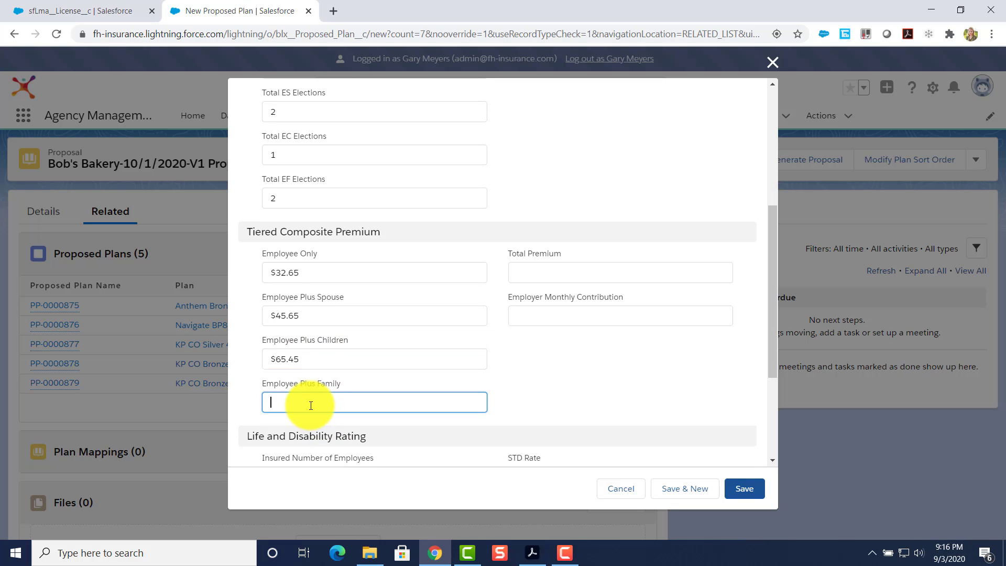
pyautogui.write('98.54')
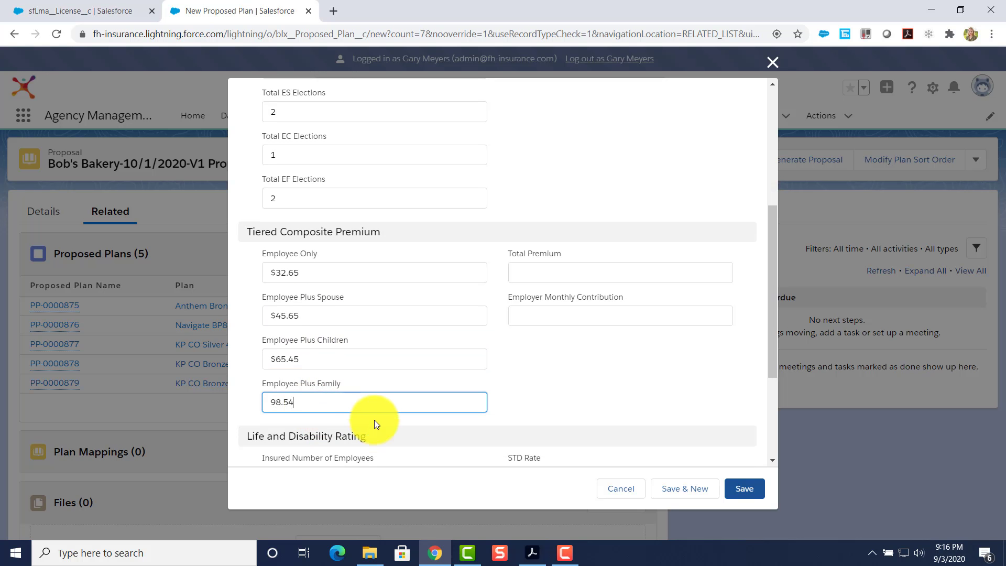
pyautogui.click(740, 490)
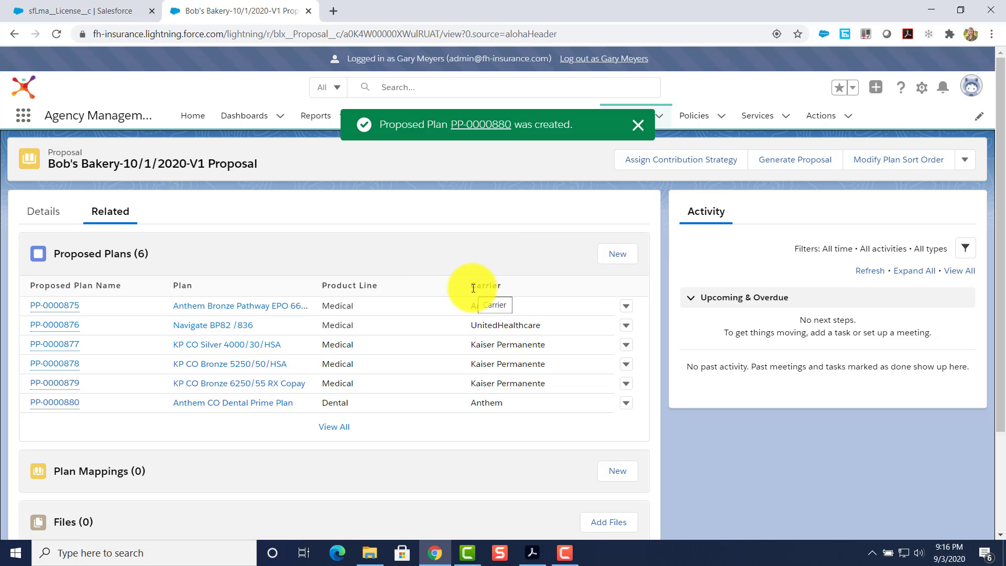
# Start a One Tier Composite proposed plan, search for '$500,000', and choose to create a new plan.
pyautogui.click(616, 255)
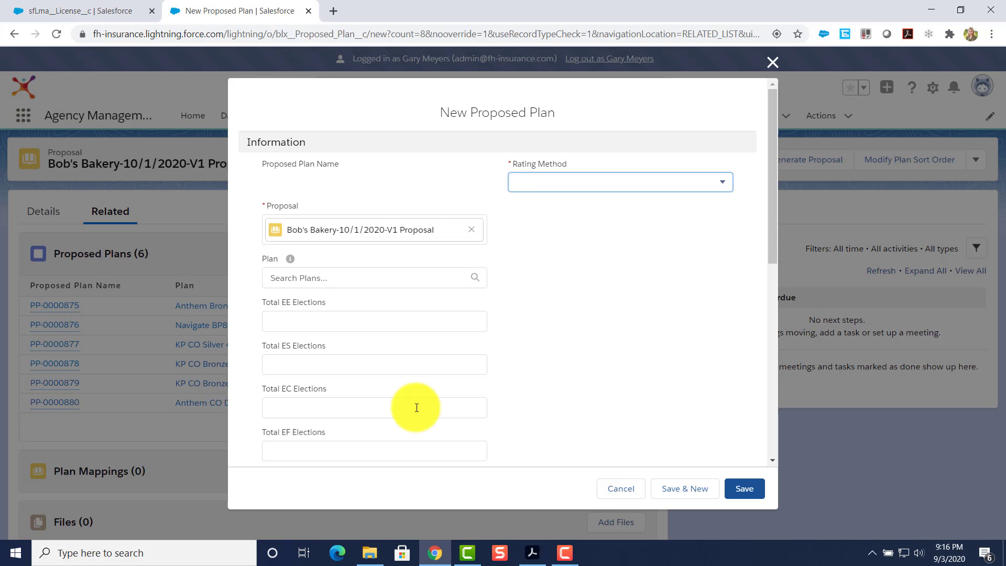
pyautogui.click(550, 188)
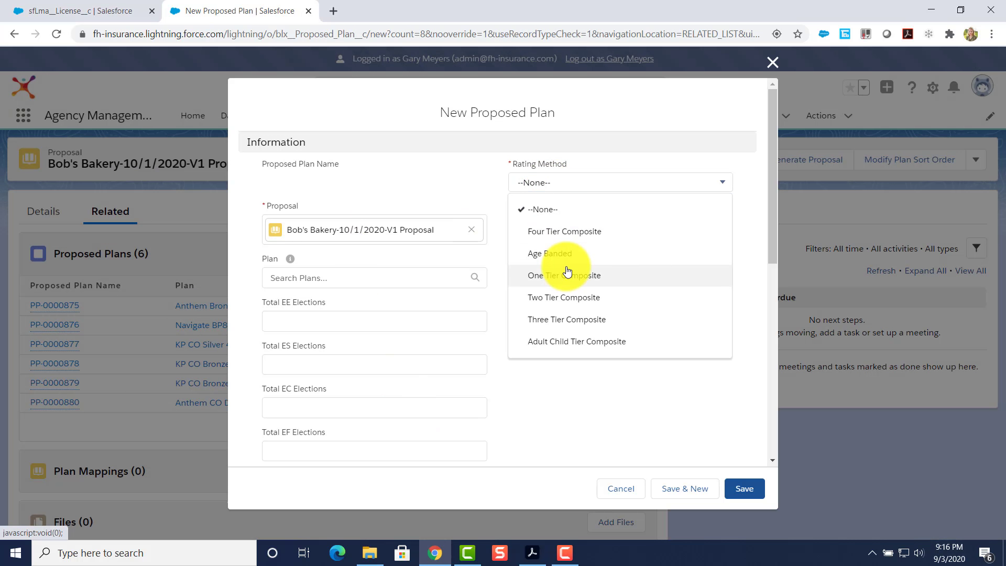
pyautogui.click(552, 277)
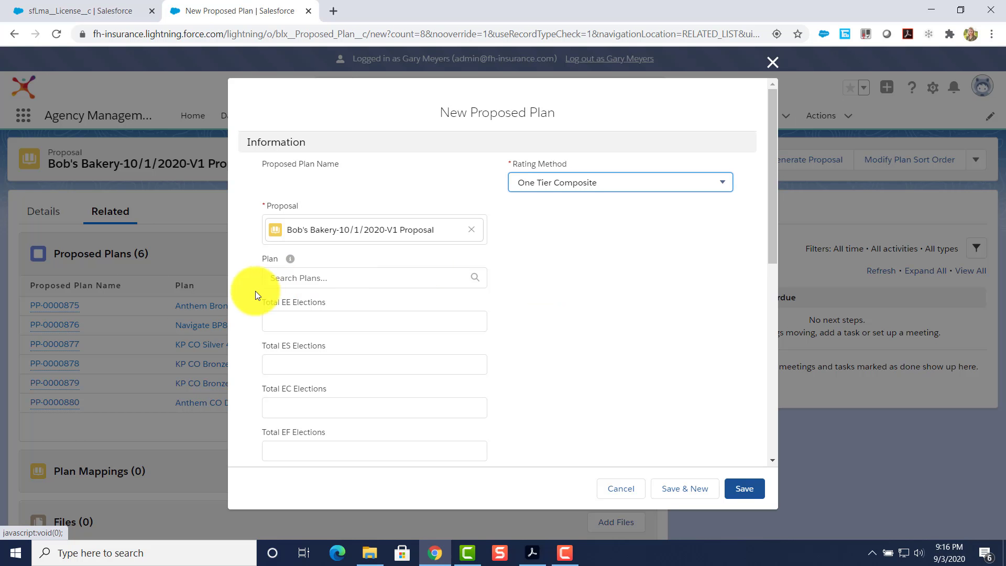
pyautogui.click(290, 278)
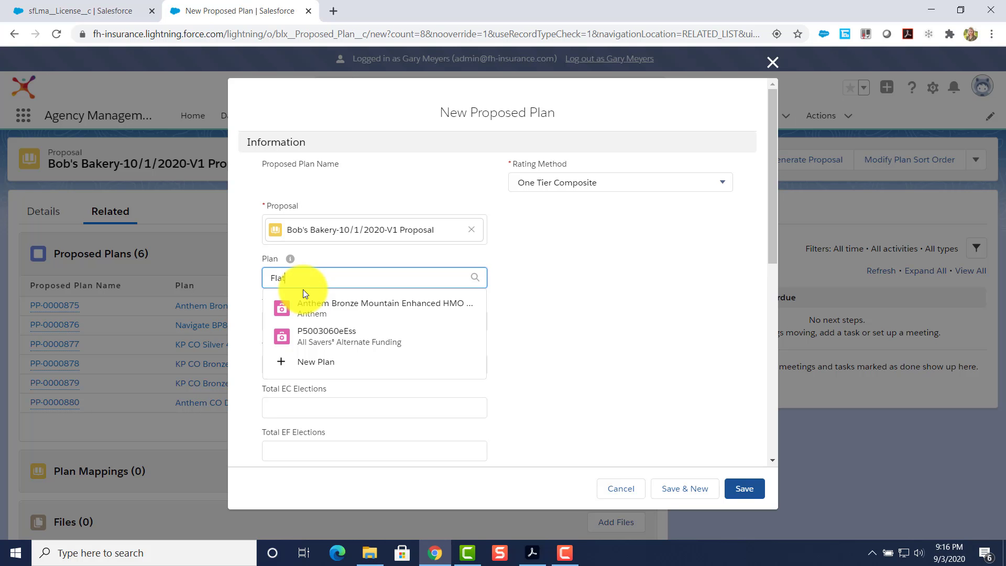
pyautogui.write('$500')
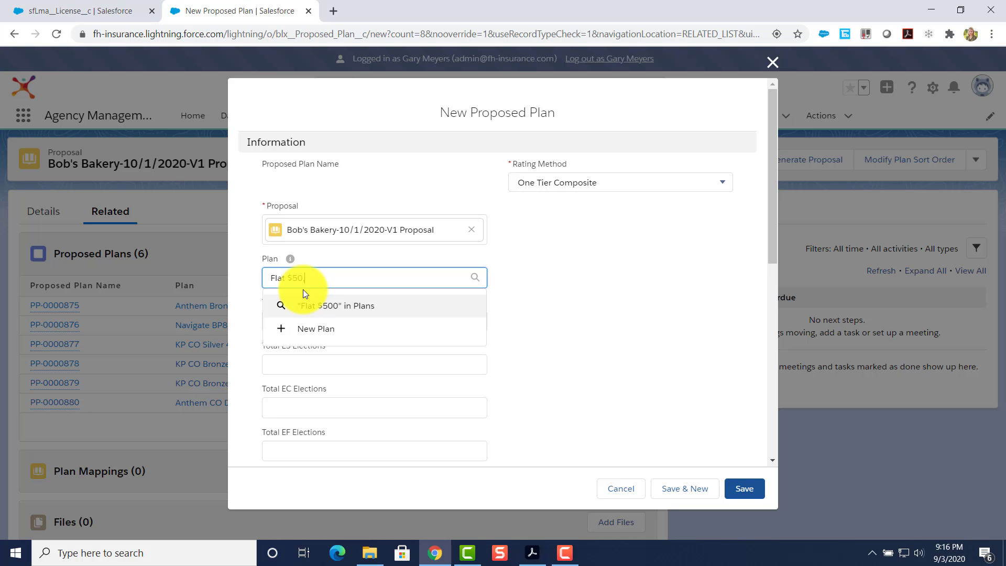
pyautogui.write(',000')
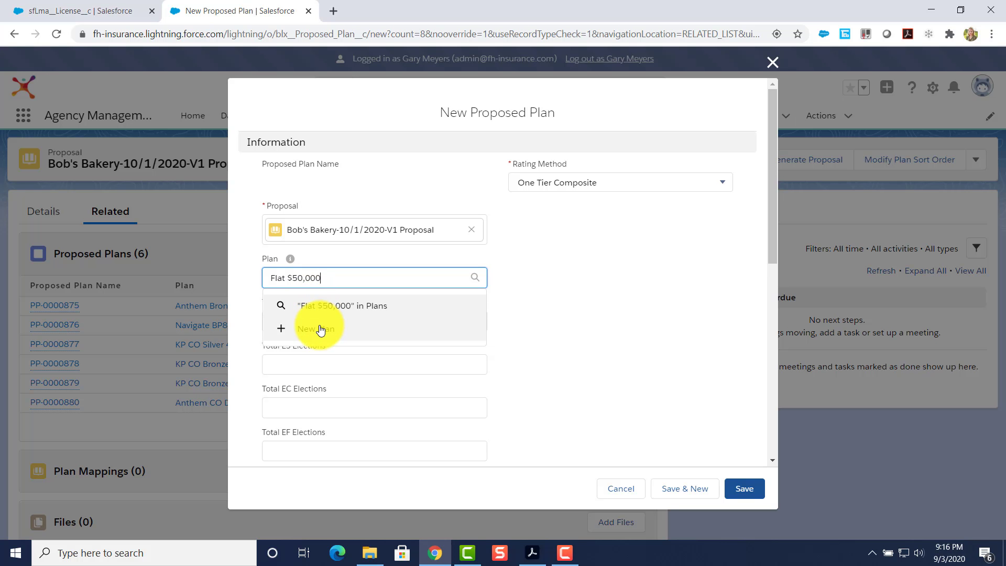
pyautogui.click(319, 329)
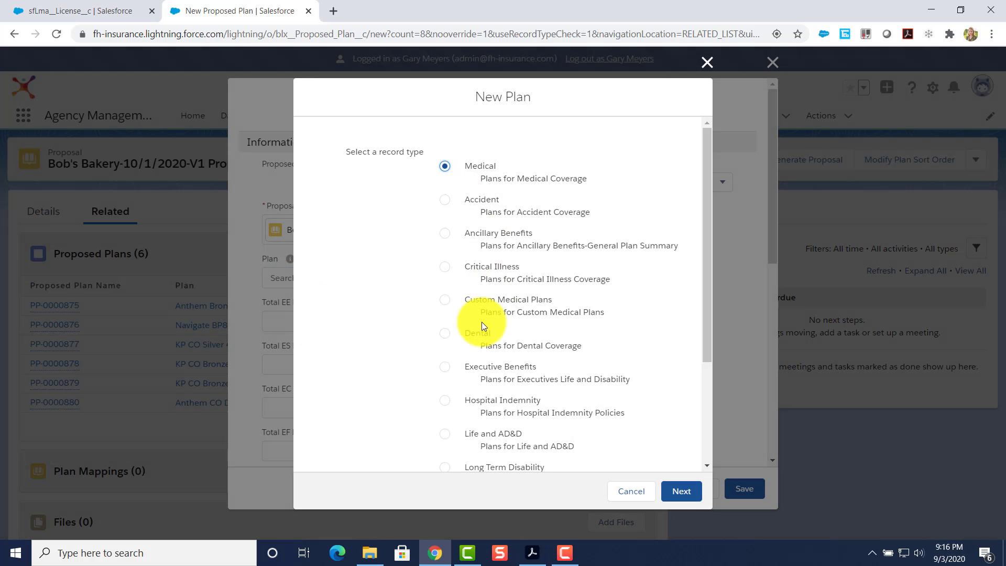
# Create a Life and AD&D plan named Flat with carrier Ambetter and Noncontributory funding.
pyautogui.click(445, 433)
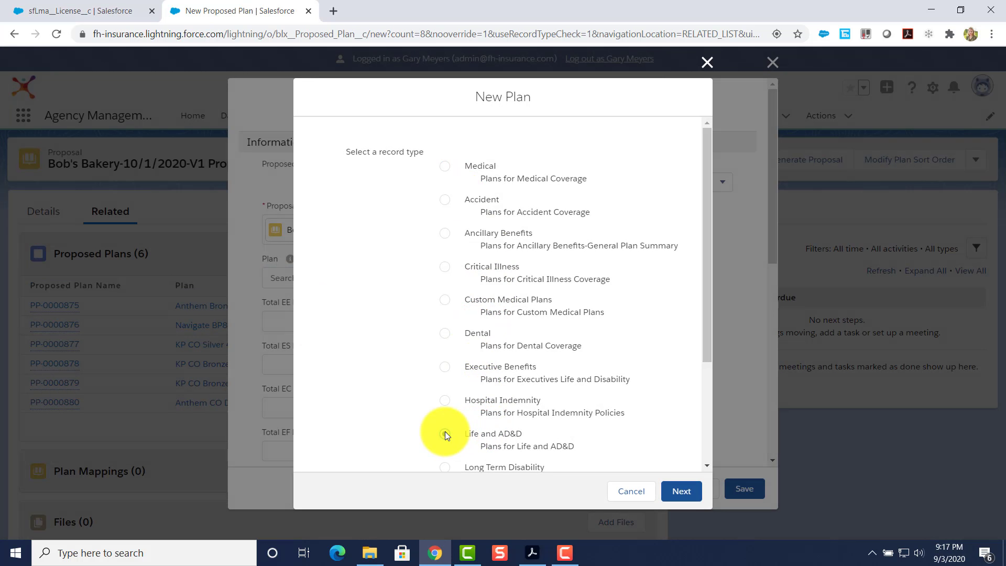
pyautogui.click(682, 488)
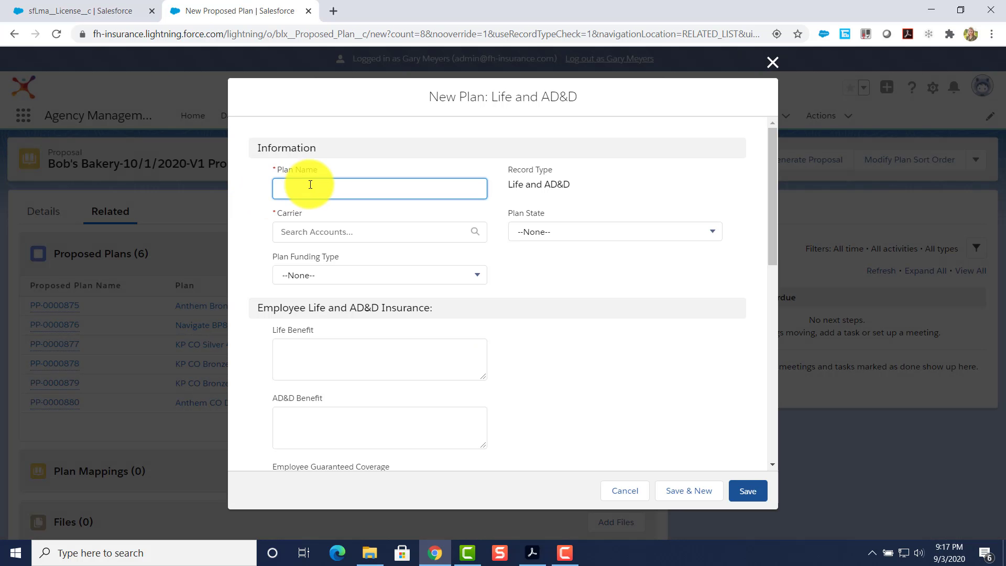
pyautogui.write('Flat $50,000')
pyautogui.click(325, 232)
pyautogui.click(333, 268)
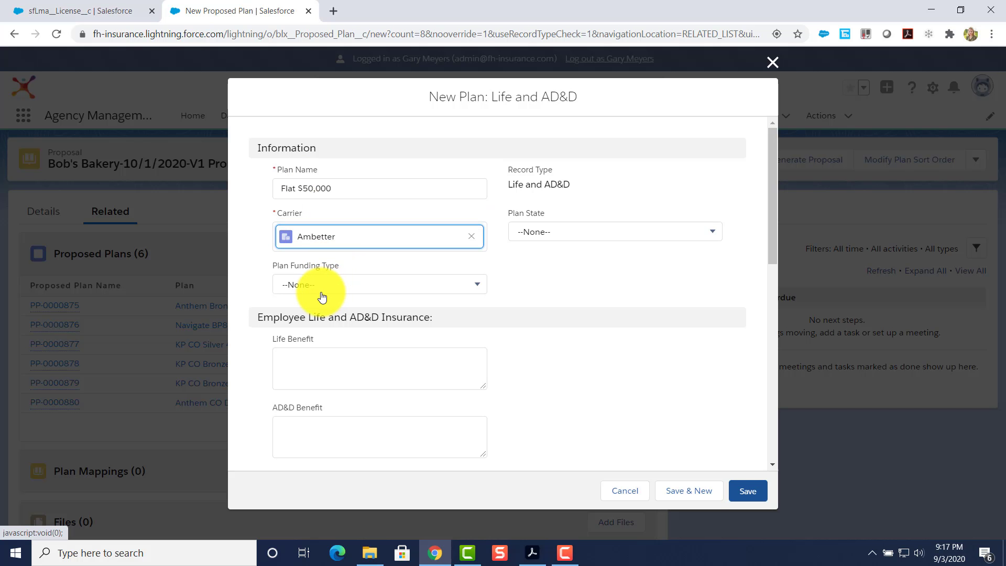
pyautogui.click(309, 285)
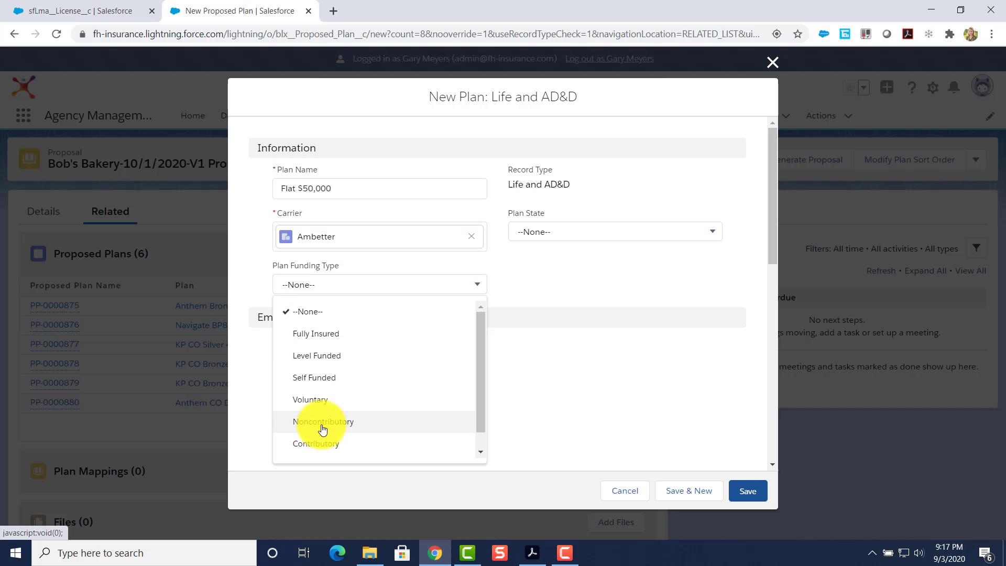
pyautogui.click(322, 428)
# Fill Life Benefit, AD&D Benefit and Employee Guaranteed Coverage with 'Flat $50,000 for all eligible employees'.
pyautogui.click(310, 361)
pyautogui.write('Flat $50,000 for all e')
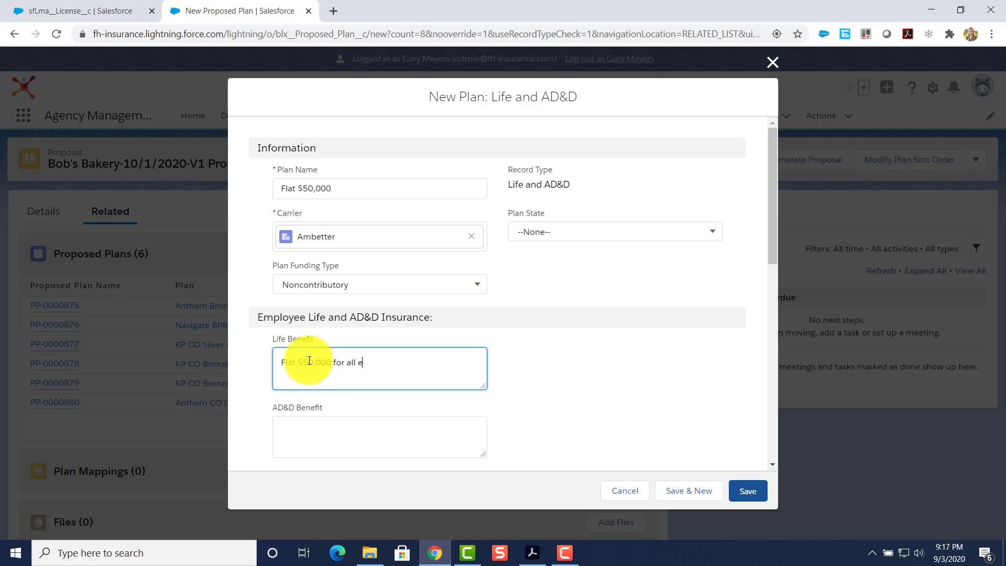
pyautogui.write('ible employees')
pyautogui.moveTo(439, 371); pyautogui.dragTo(285, 360)
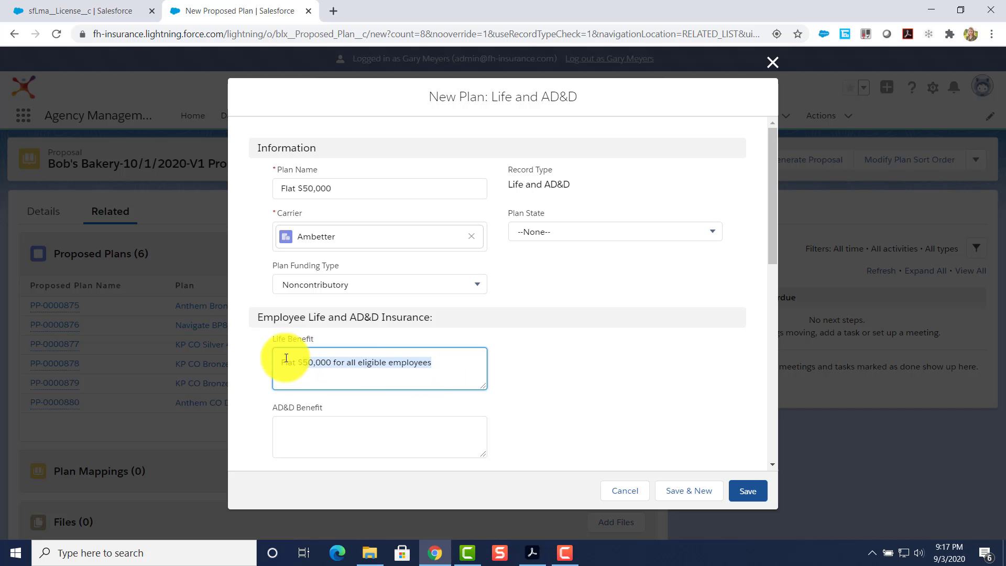
pyautogui.scroll(-1, 293, 372)
pyautogui.hotkey('ctrl', 'c')
pyautogui.click(288, 358)
pyautogui.hotkey('ctrl', 'v')
pyautogui.scroll(-1, 294, 367)
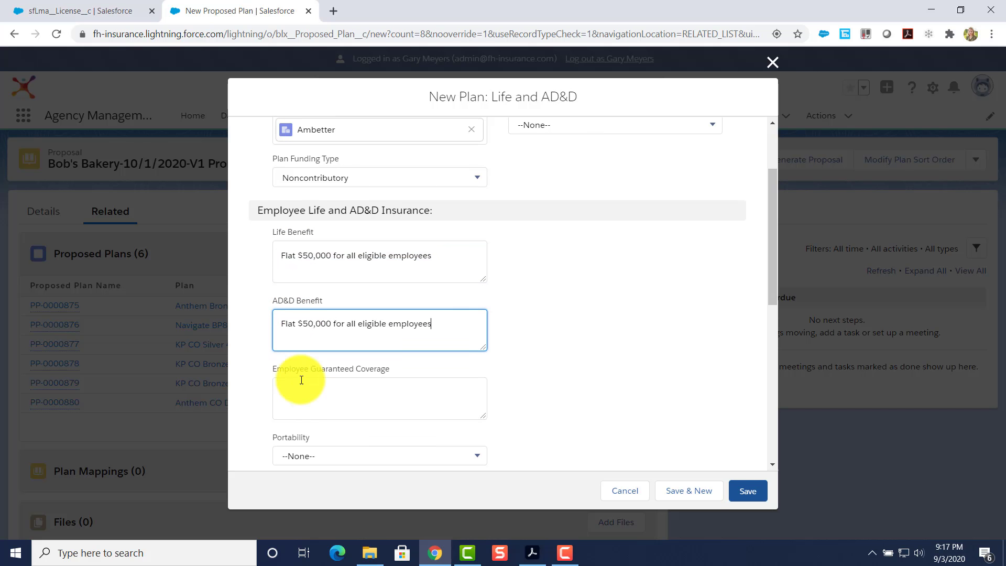
pyautogui.click(292, 366)
pyautogui.hotkey('ctrl', 'v')
# Save the Flat $50,000 plan and rate 12 insured employees at Life Rate $0.12, AD&D $0.02.
pyautogui.click(749, 493)
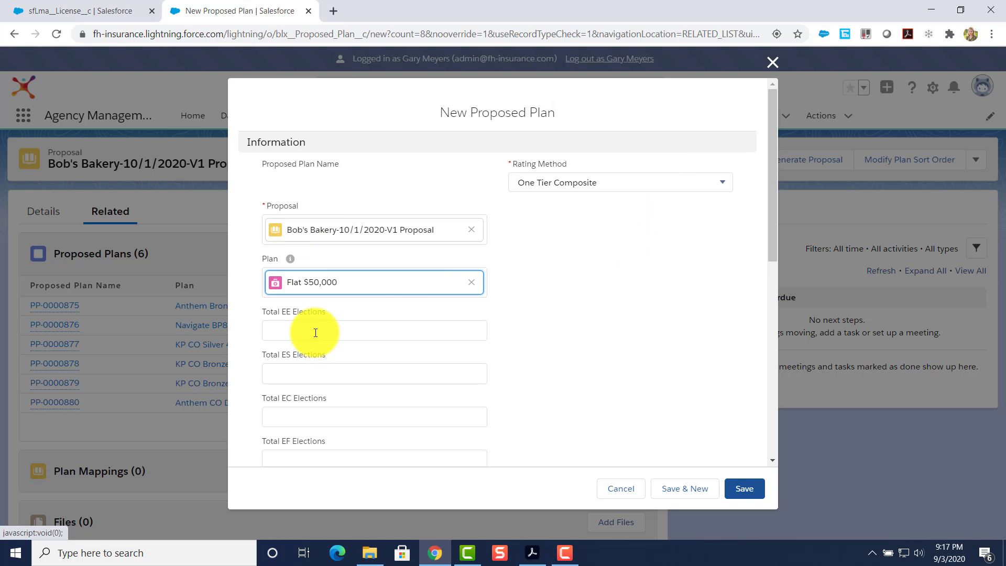
pyautogui.scroll(-4, 316, 333)
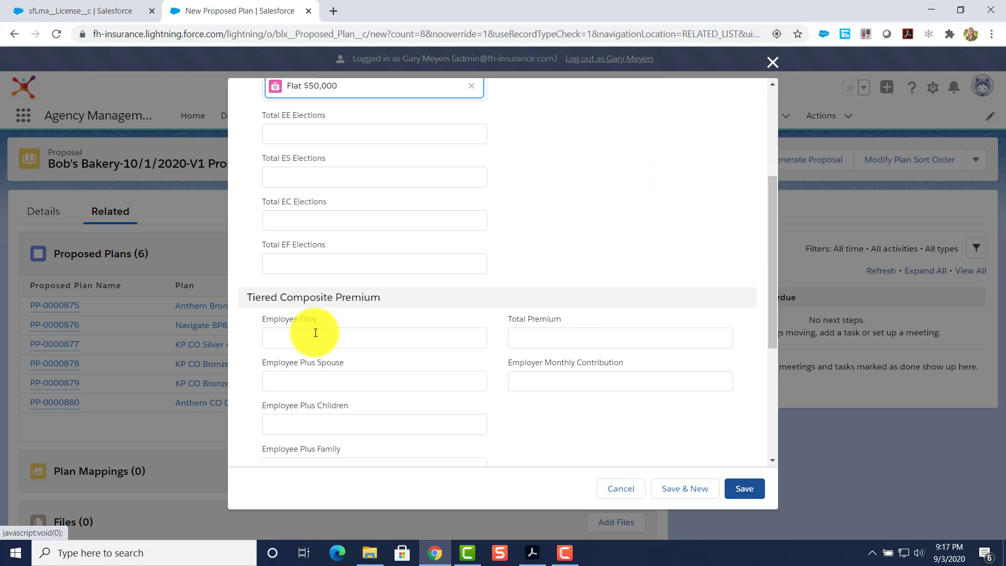
pyautogui.scroll(-5, 316, 333)
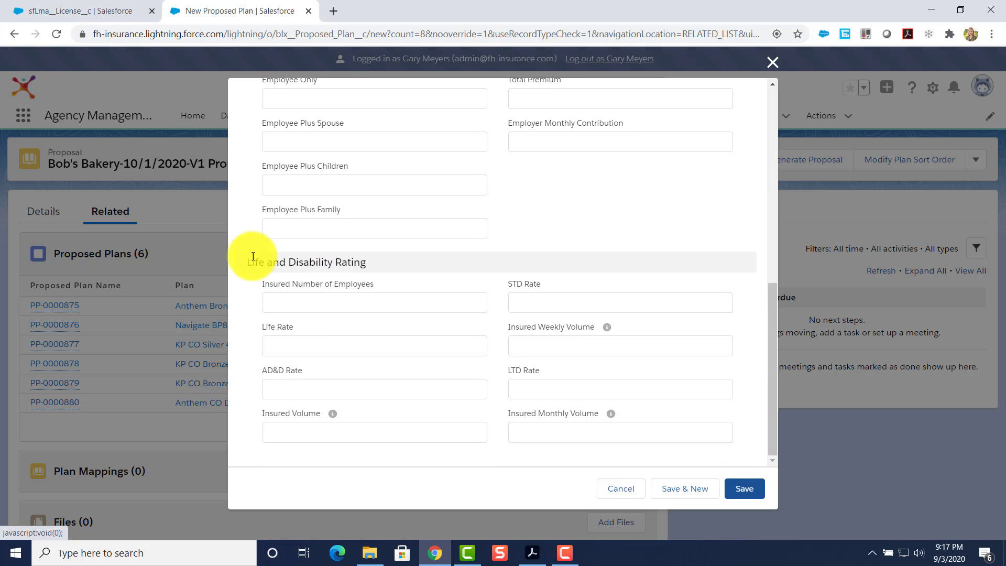
pyautogui.click(273, 302)
pyautogui.write('12')
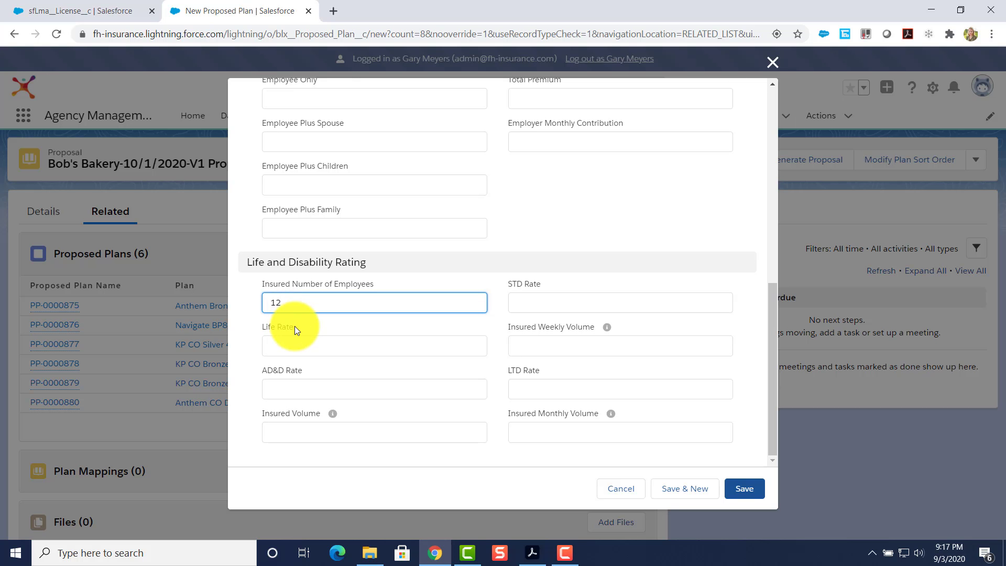
pyautogui.click(302, 346)
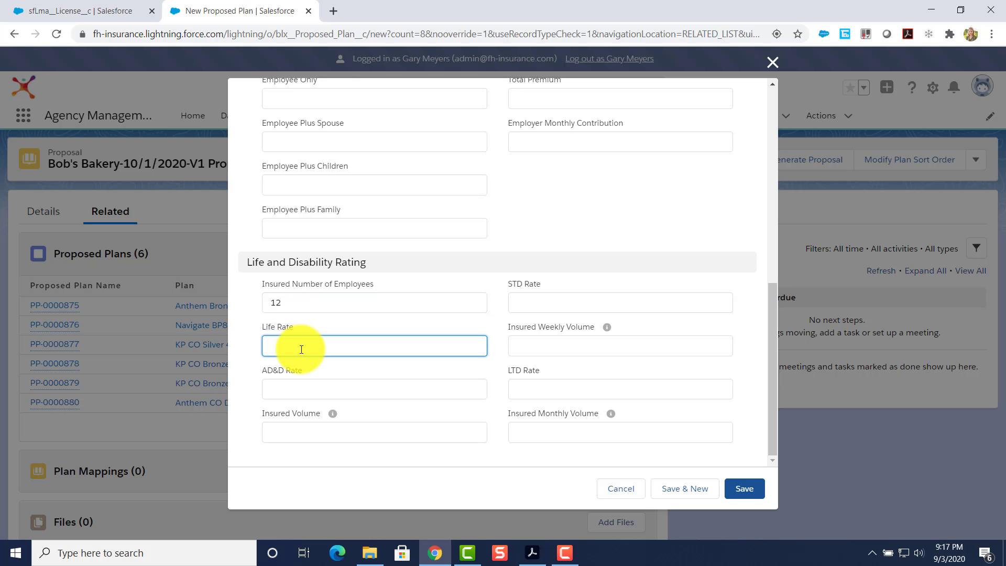
pyautogui.write('.')
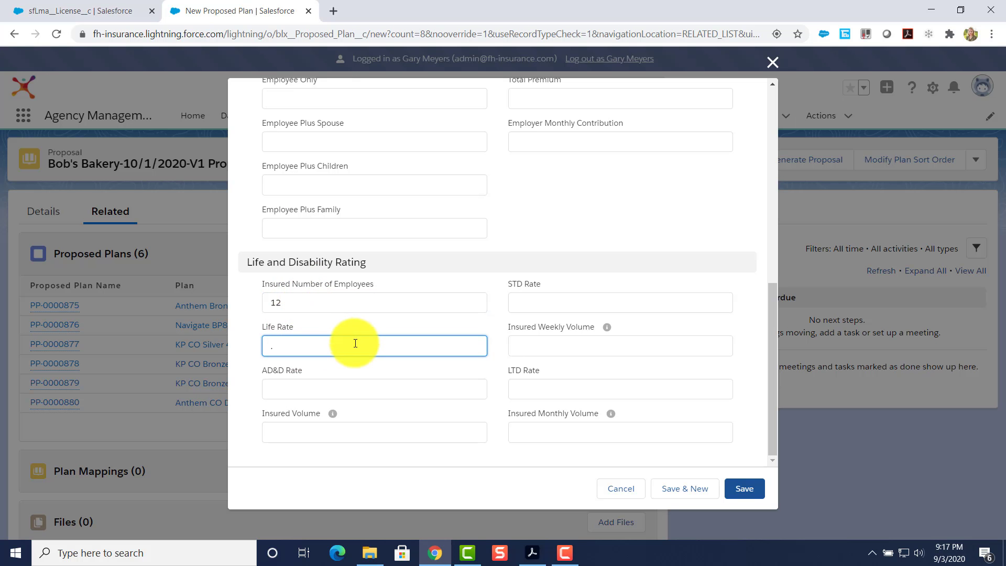
pyautogui.write('12')
pyautogui.click(327, 384)
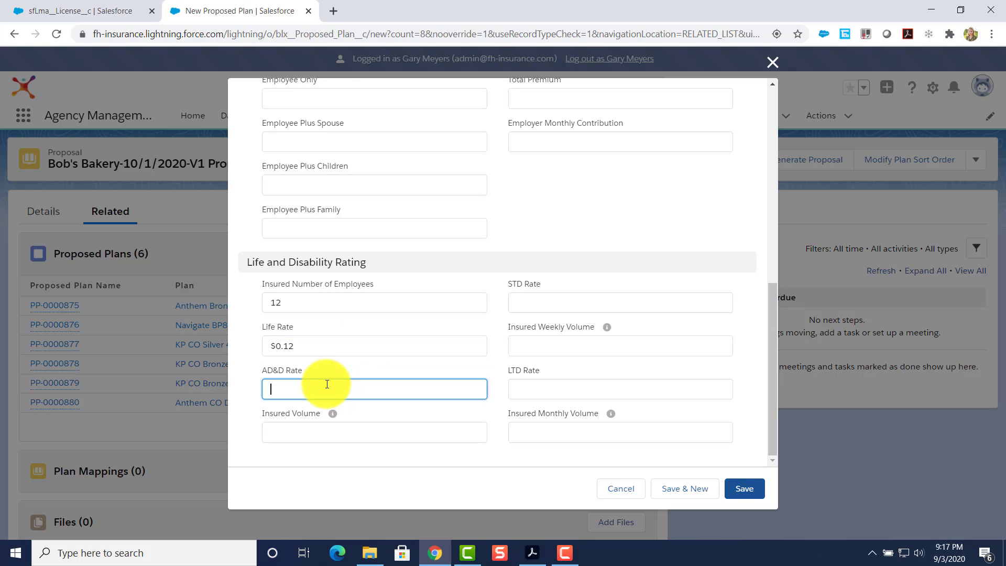
pyautogui.click(304, 425)
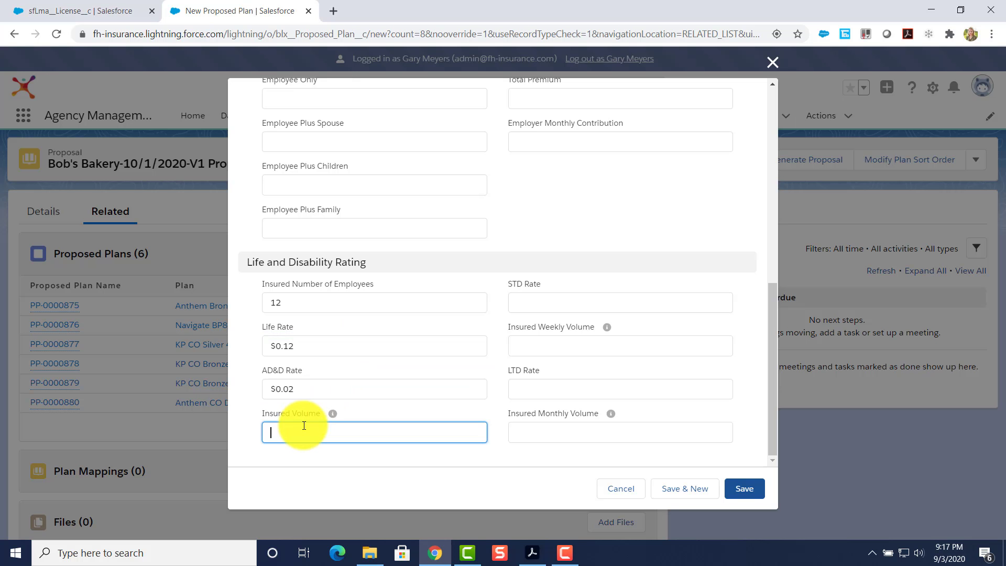
# Enter Insured Volume 320,000, save proposed plan PP-0000881, and view the full proposed plans list.
pyautogui.write('320,000')
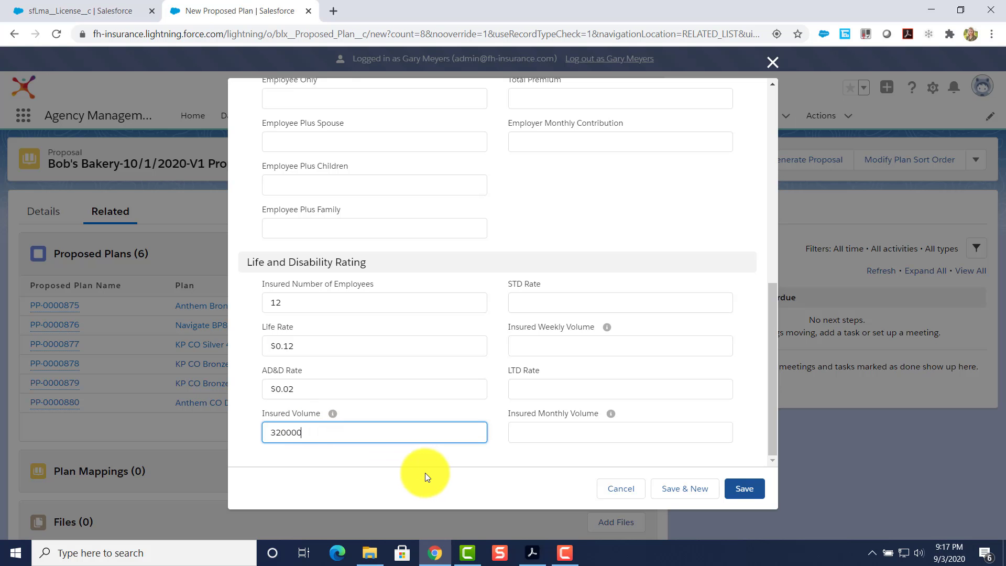
pyautogui.click(746, 488)
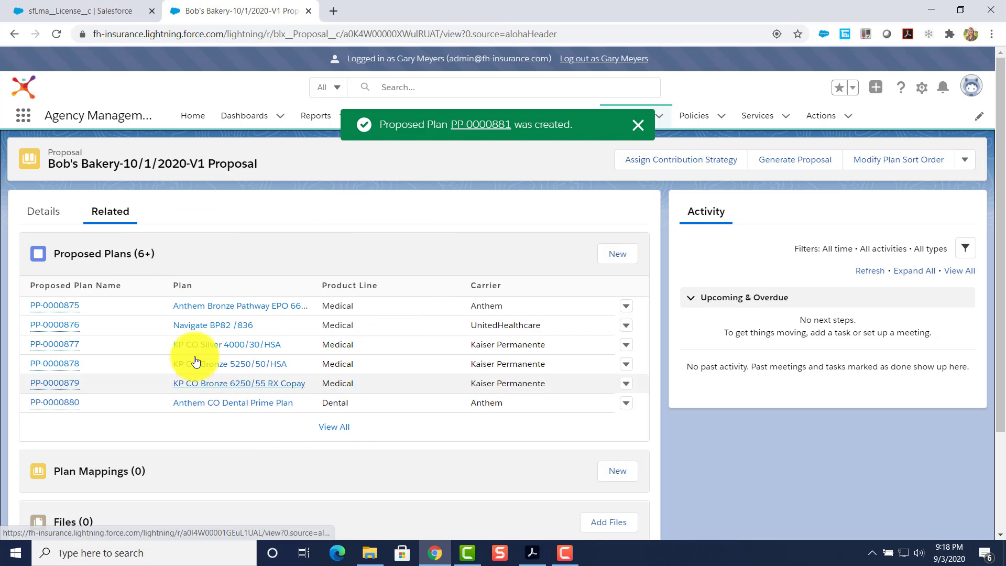
pyautogui.click(335, 428)
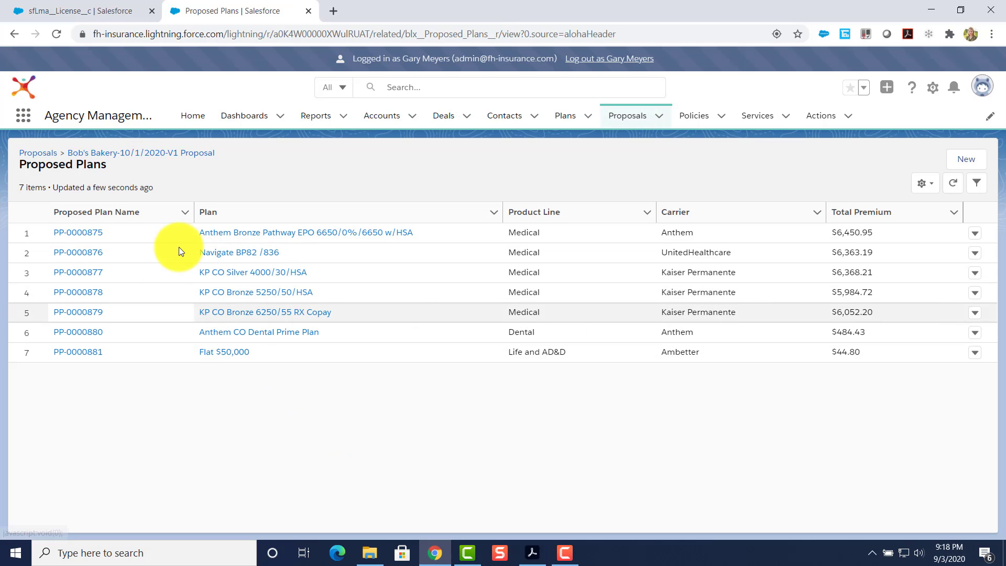
# Return to the Bob's Bakery proposal's related lists and attempt a new plan mapping.
pyautogui.click(107, 157)
pyautogui.click(121, 224)
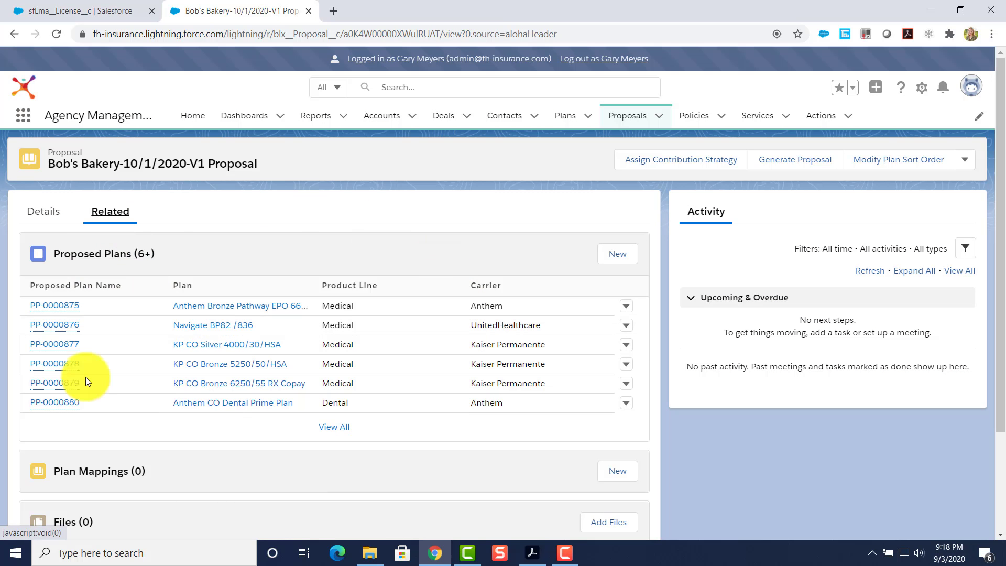
pyautogui.scroll(-3, 308, 385)
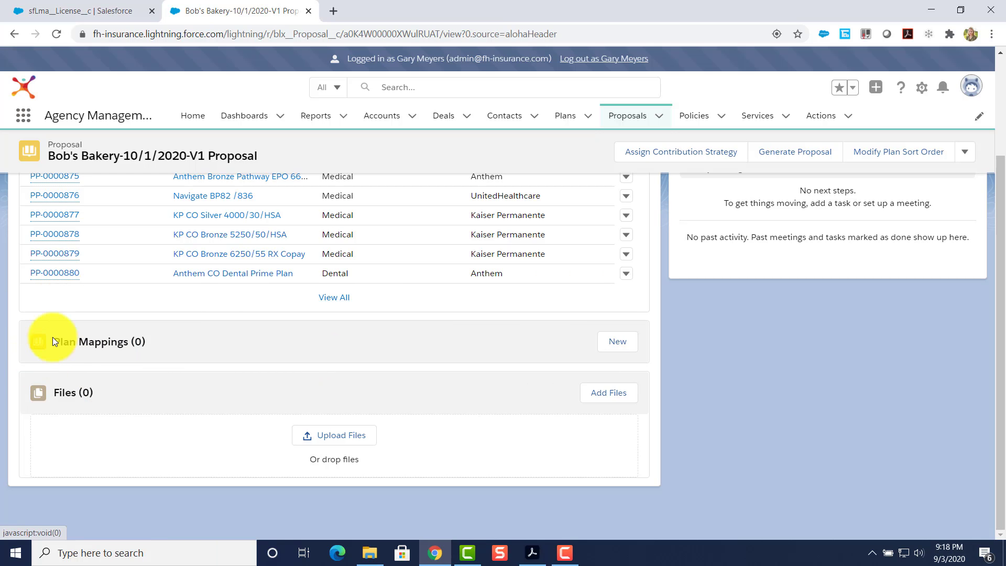
pyautogui.click(633, 354)
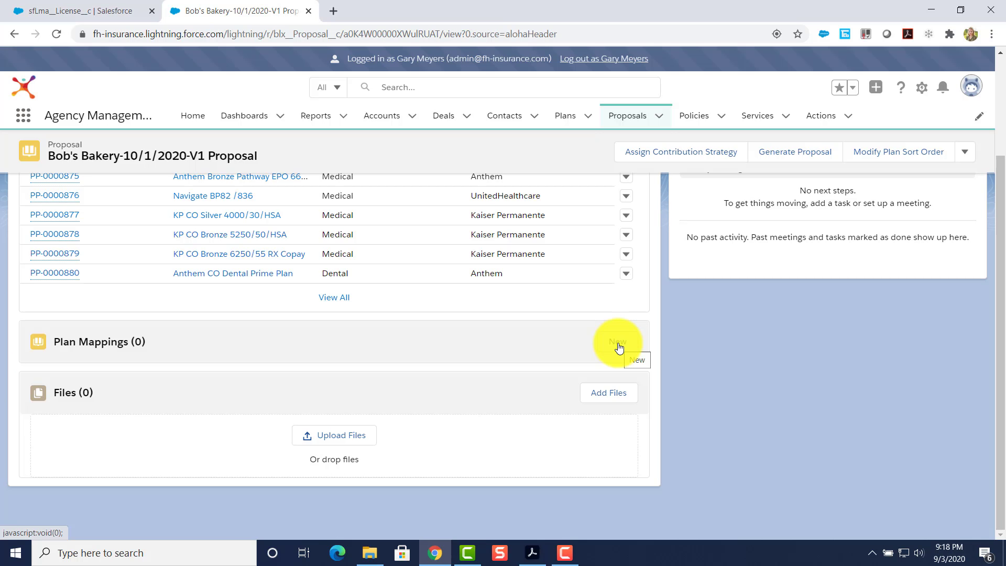
pyautogui.scroll(3, 492, 357)
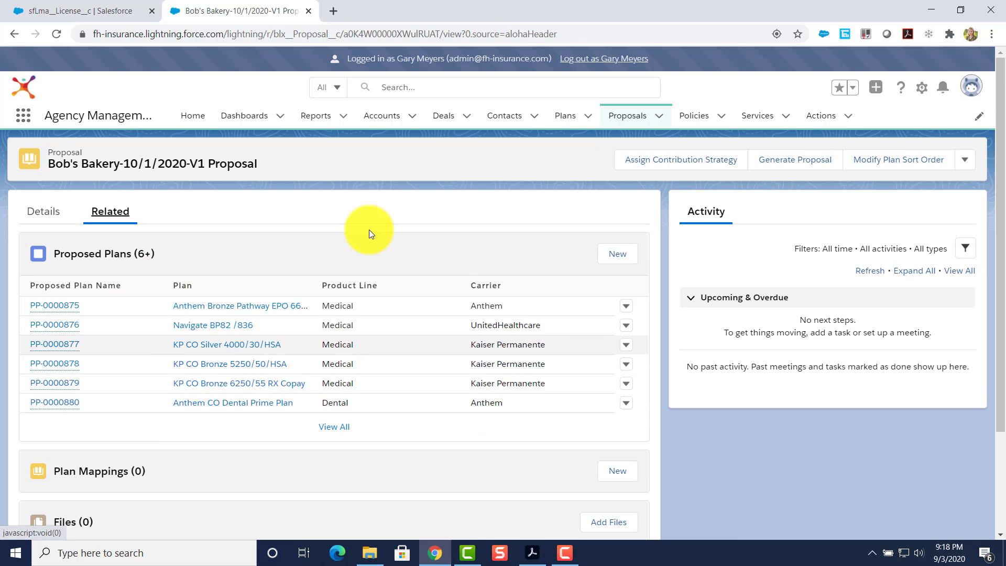
pyautogui.scroll(-1, 250, 391)
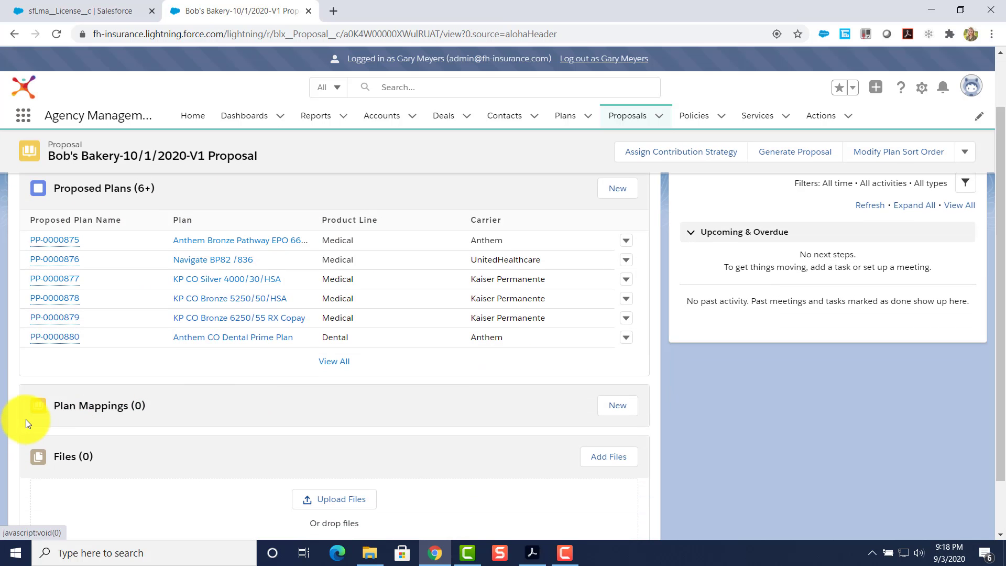
# Start a new plan mapping and create a Business Client Policy for its Current Plan.
pyautogui.click(627, 401)
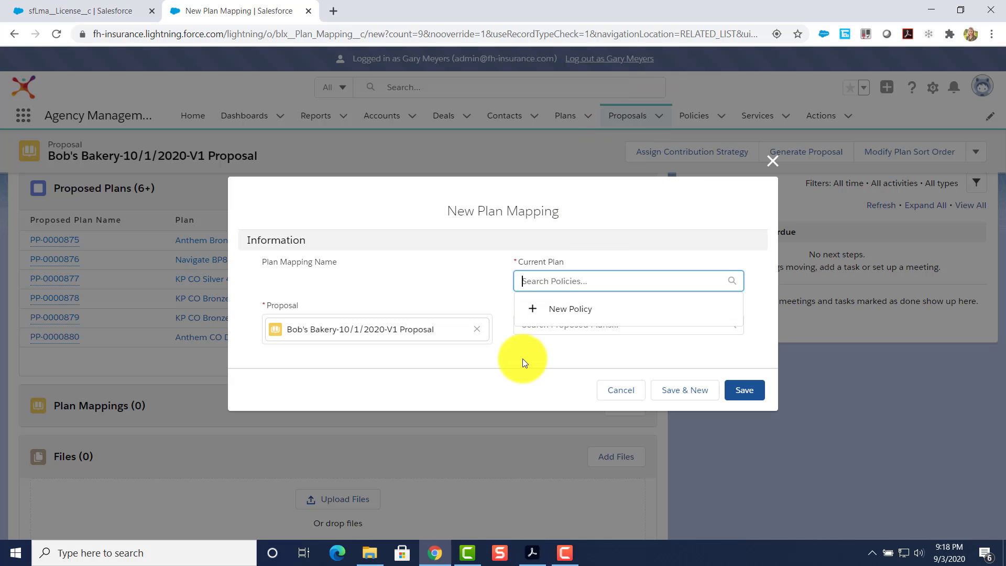
pyautogui.click(563, 311)
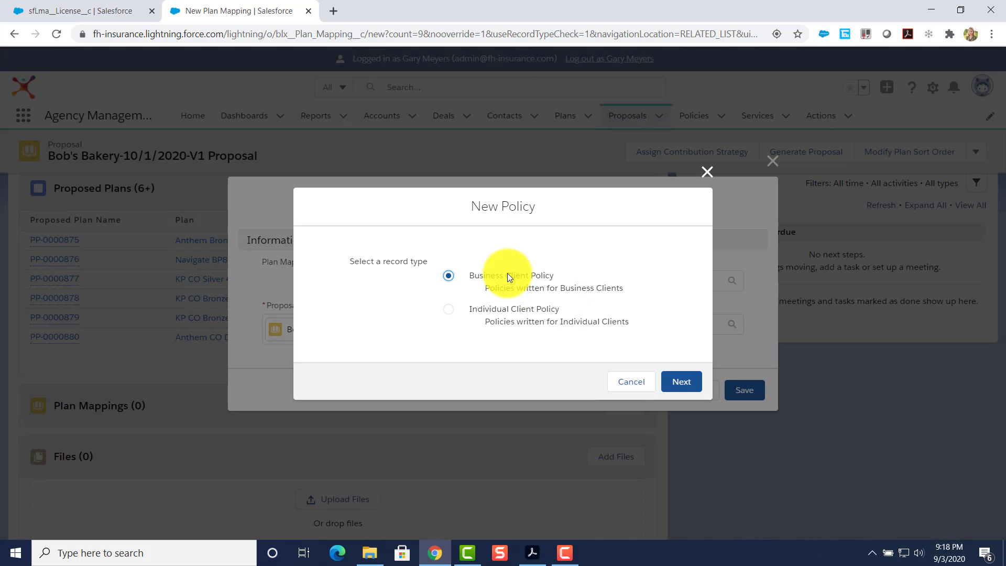
pyautogui.click(676, 381)
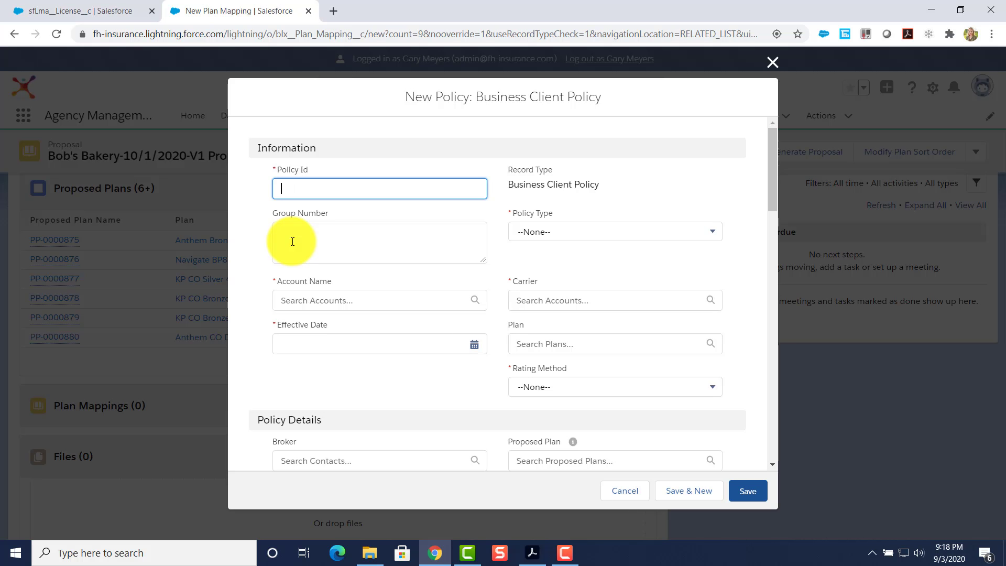
# Name the policy 'Bob's Bakers UHC P', group number U232, account Bob's Bakery, carrier Ambetter.
pyautogui.write("Bob's Bakers")
pyautogui.write(' UHC Plan')
pyautogui.click(292, 242)
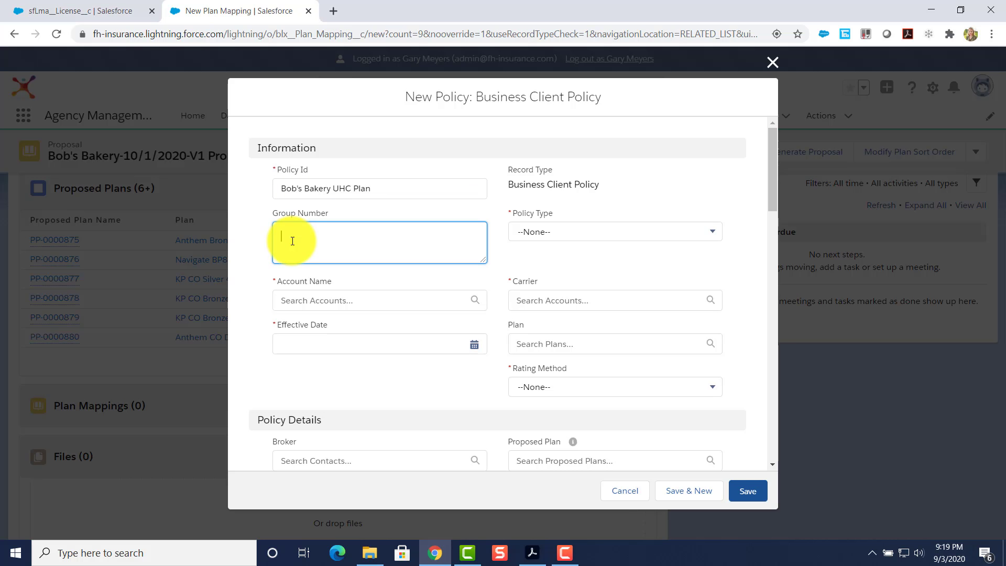
pyautogui.write('U232')
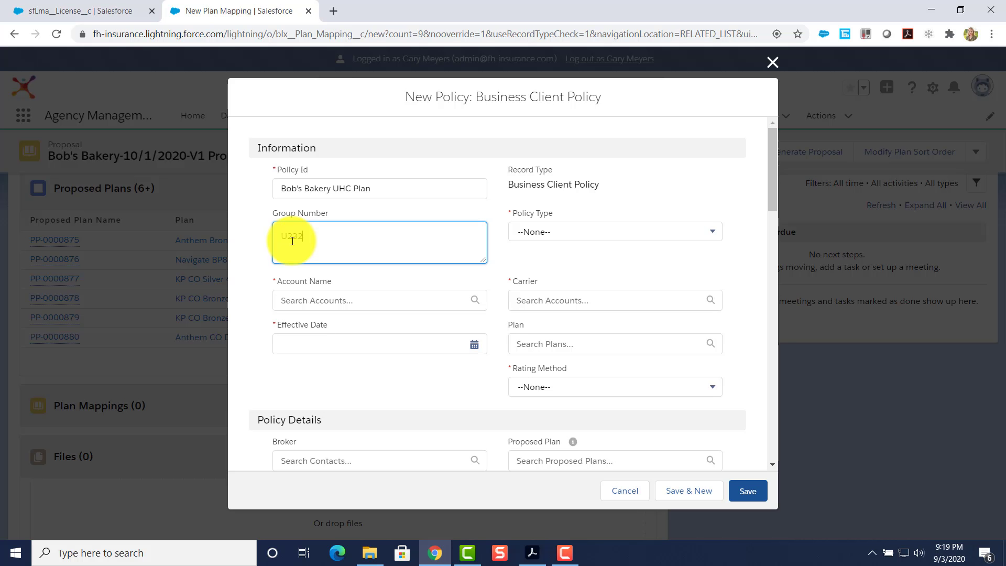
pyautogui.click(291, 300)
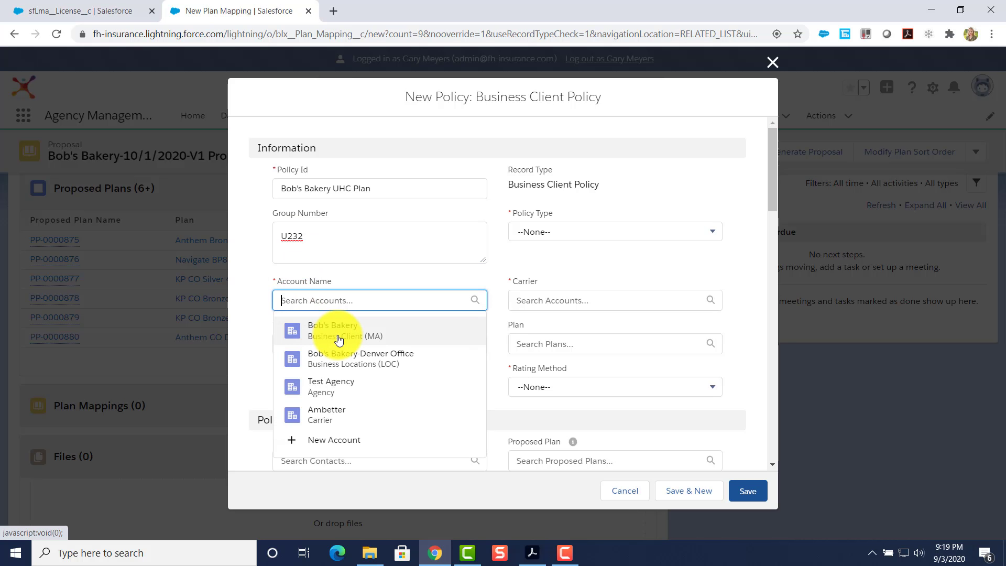
pyautogui.click(338, 340)
pyautogui.click(520, 300)
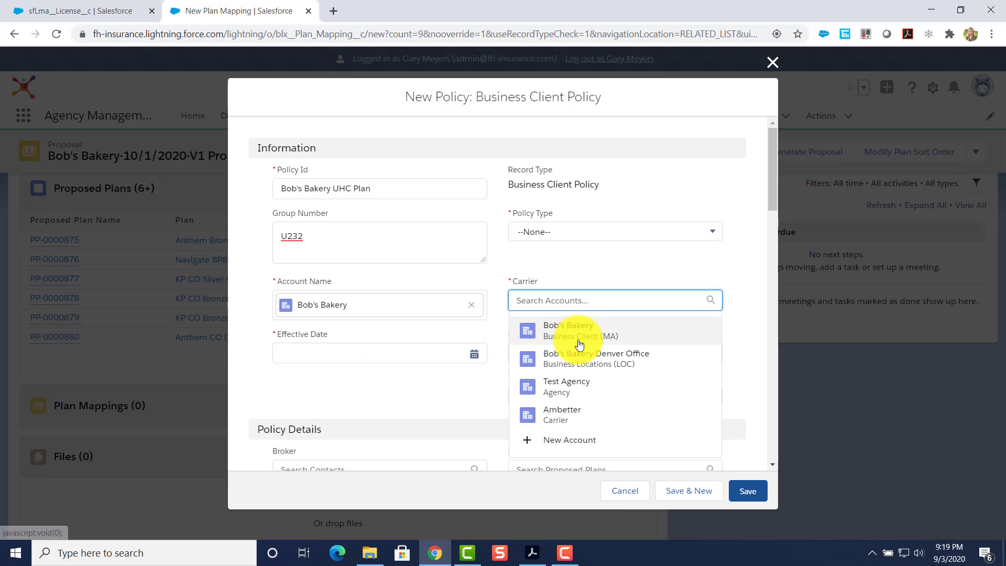
pyautogui.click(561, 414)
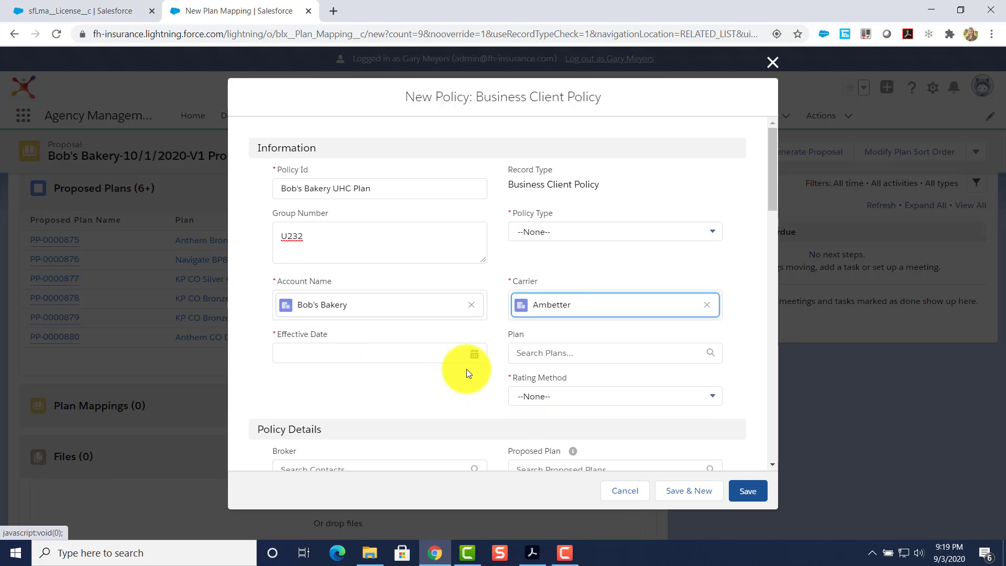
pyautogui.scroll(-1, 467, 369)
# Set the effective date to 10/1/2019 and the plan to Anthem Bronze Mountain Enhanced.
pyautogui.click(359, 287)
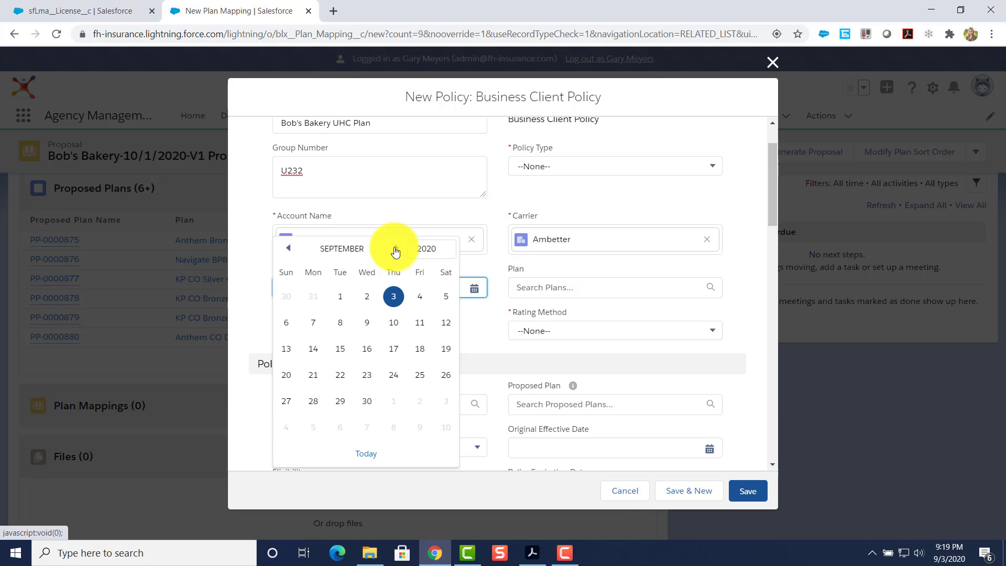
pyautogui.click(396, 251)
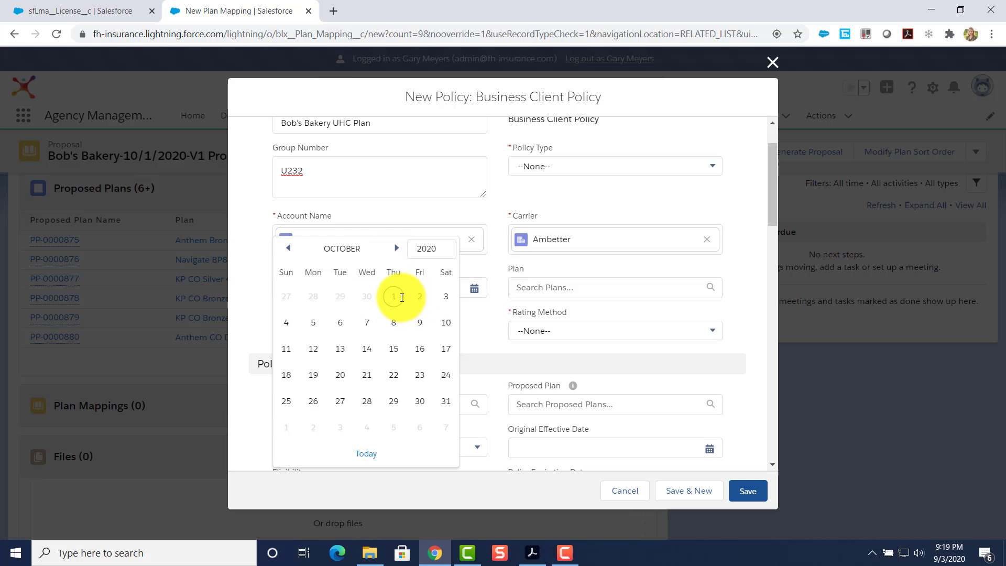
pyautogui.click(399, 295)
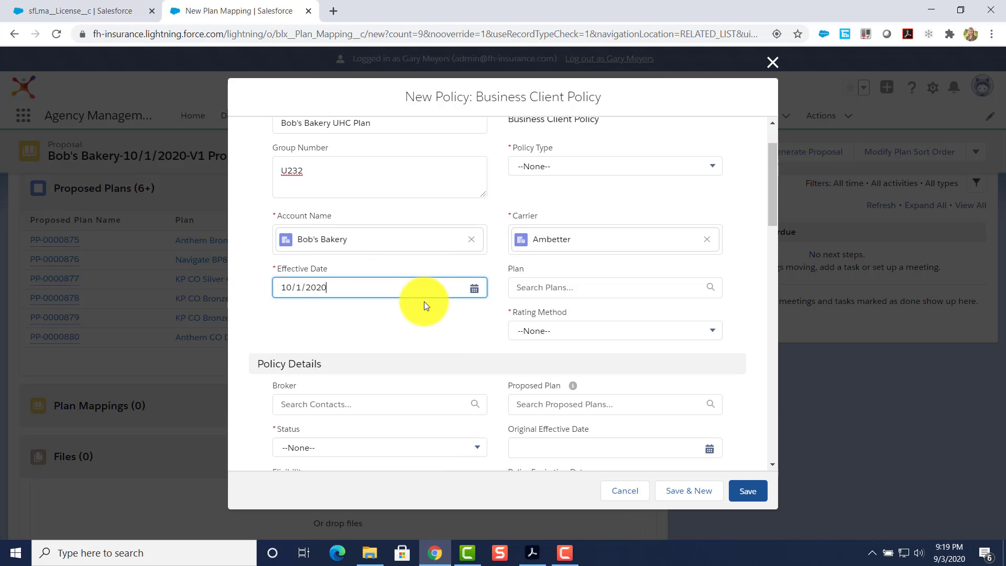
pyautogui.doubleClick(317, 286)
pyautogui.write('2019')
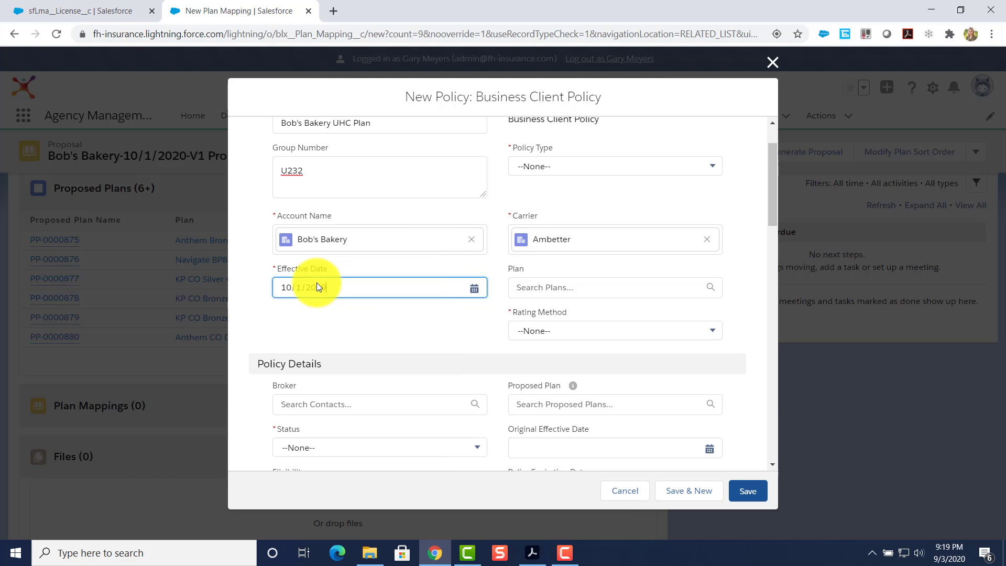
pyautogui.click(326, 313)
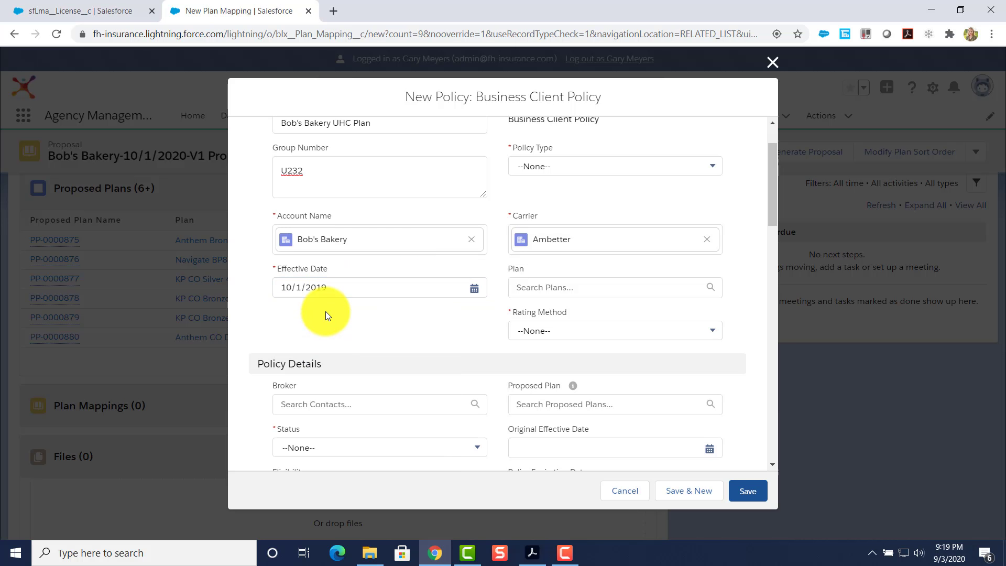
pyautogui.click(563, 288)
pyautogui.click(595, 350)
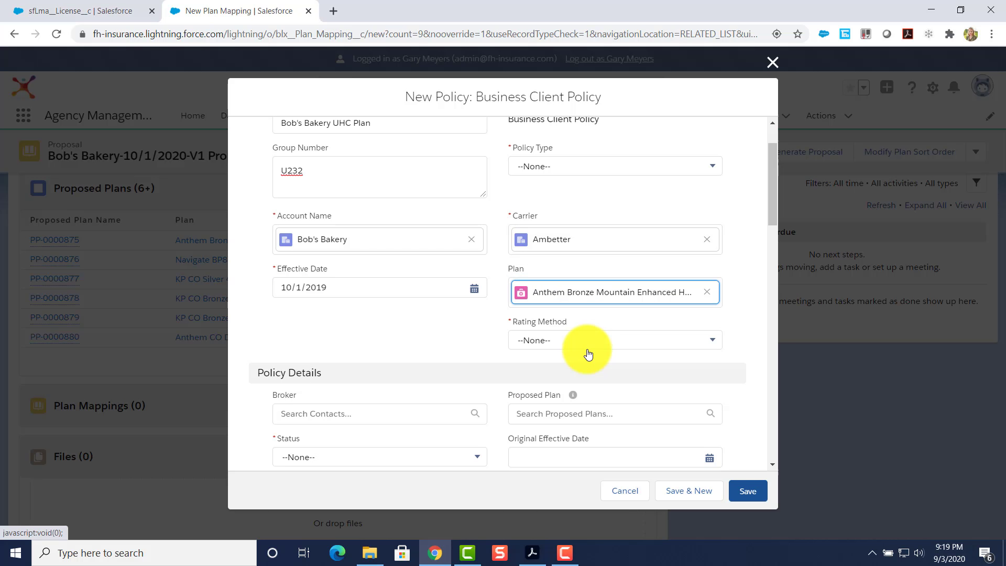
pyautogui.click(586, 340)
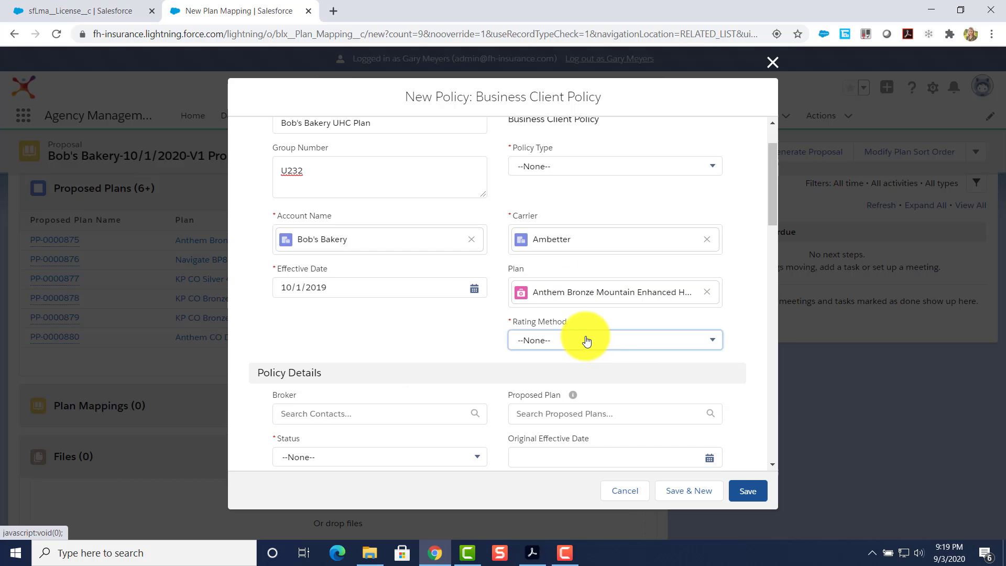
# Set the policy's rating method to Four Tier Composite and status to In Force.
pyautogui.click(573, 342)
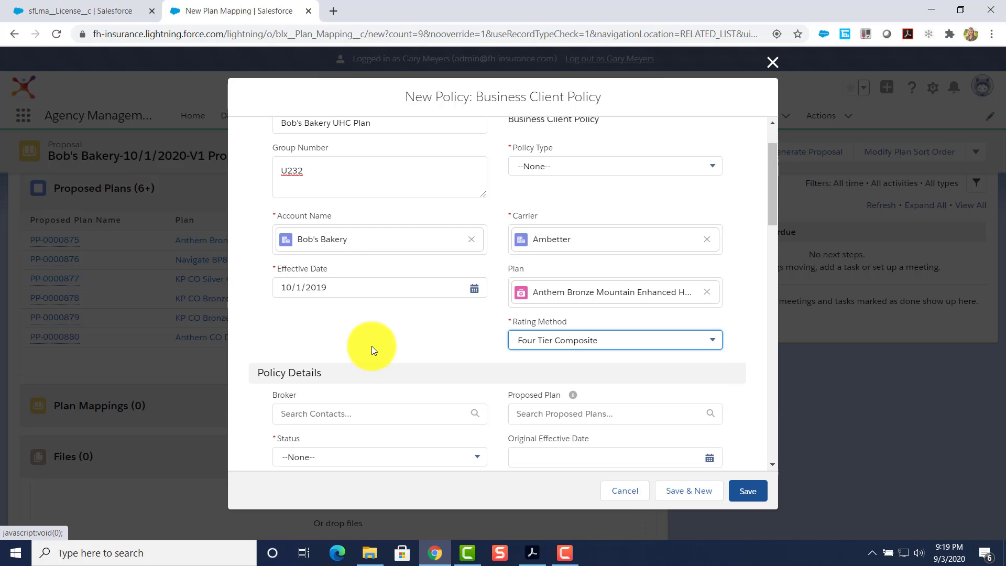
pyautogui.scroll(-3, 372, 346)
pyautogui.click(348, 326)
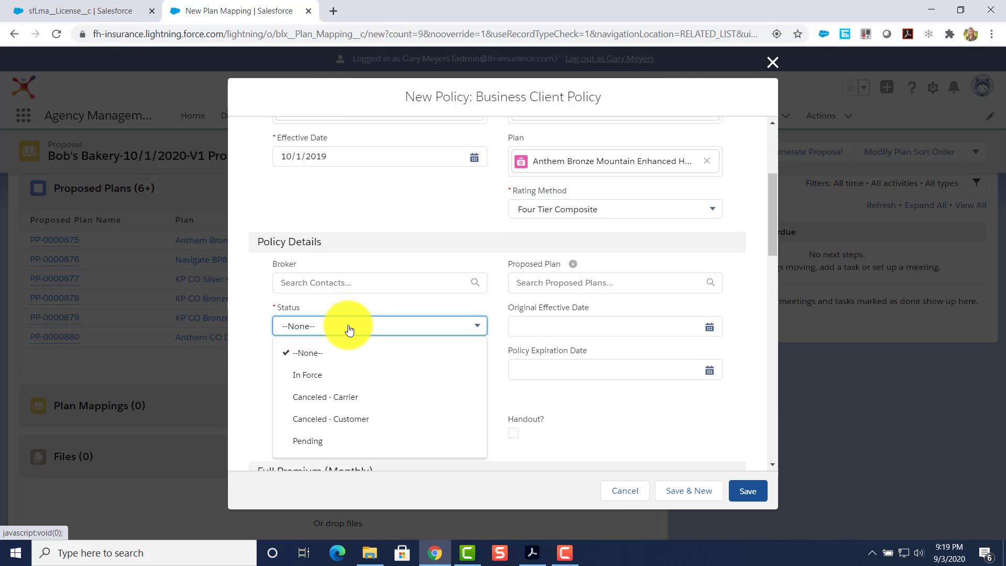
pyautogui.click(355, 374)
pyautogui.scroll(-5, 413, 354)
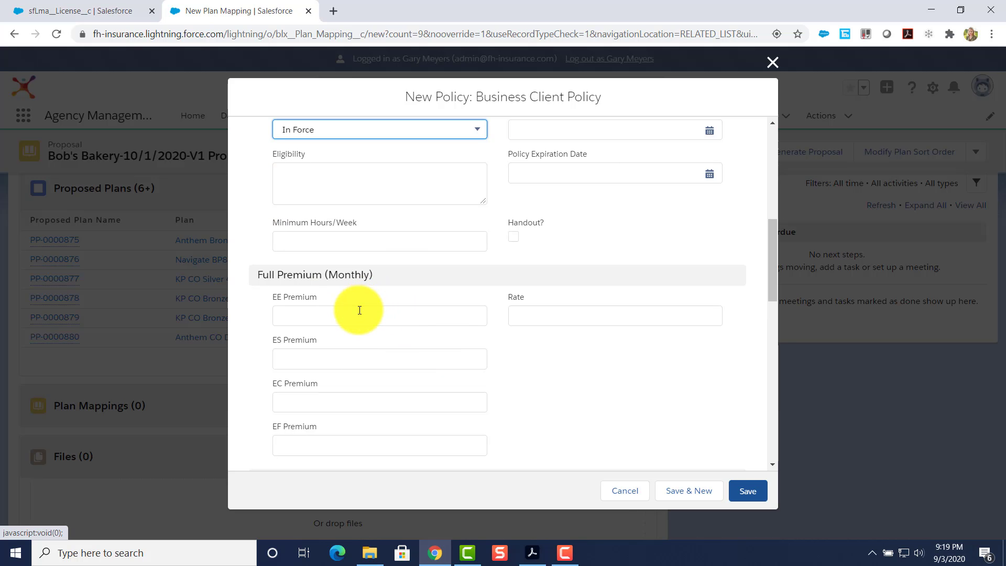
# Enter EE, ES, EC, EF premiums 325.65, 546.25, 654.32, 987.23 and try saving the policy.
pyautogui.click(360, 310)
pyautogui.write('325')
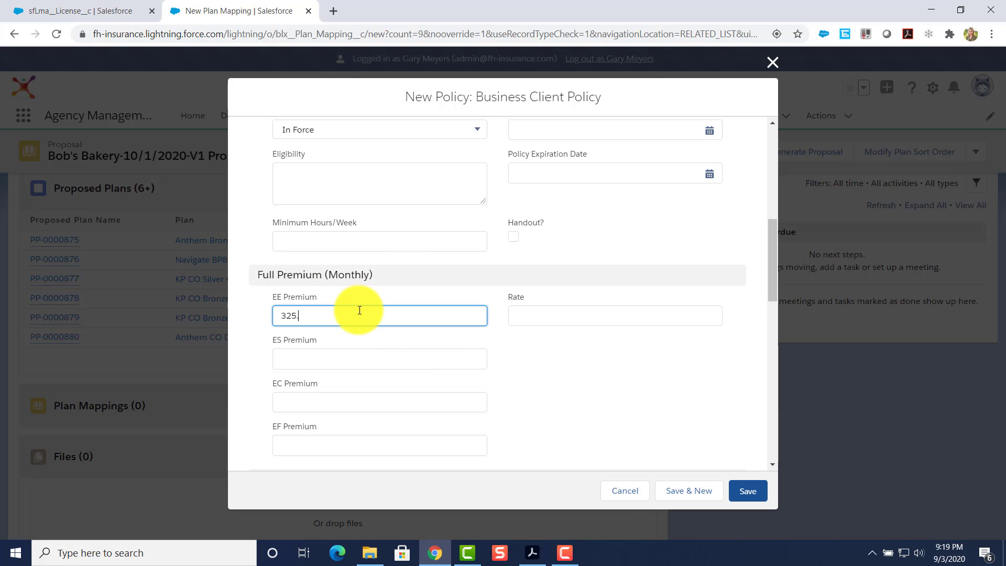
pyautogui.write('.65')
pyautogui.click(350, 360)
pyautogui.write('546')
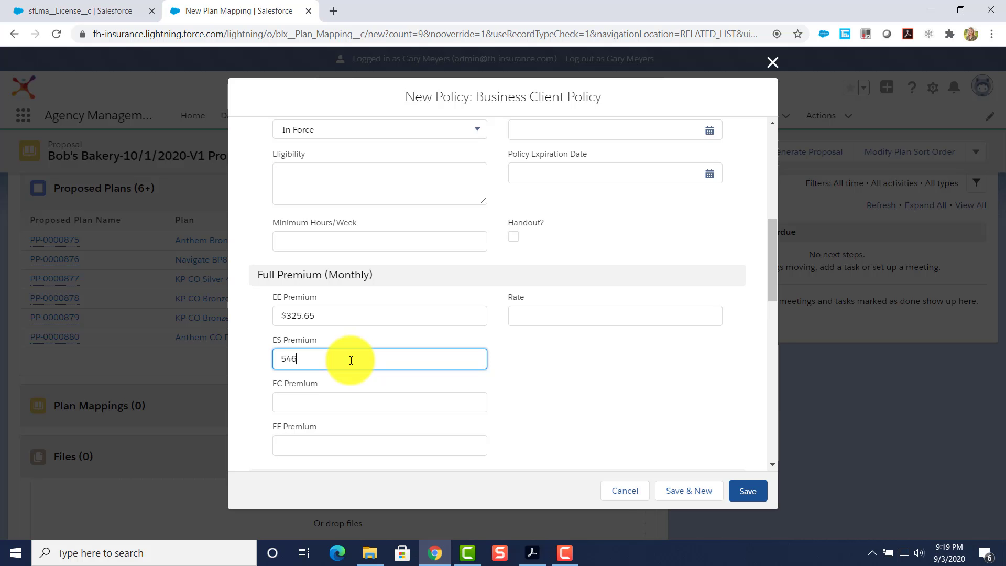
pyautogui.write('.25')
pyautogui.click(303, 404)
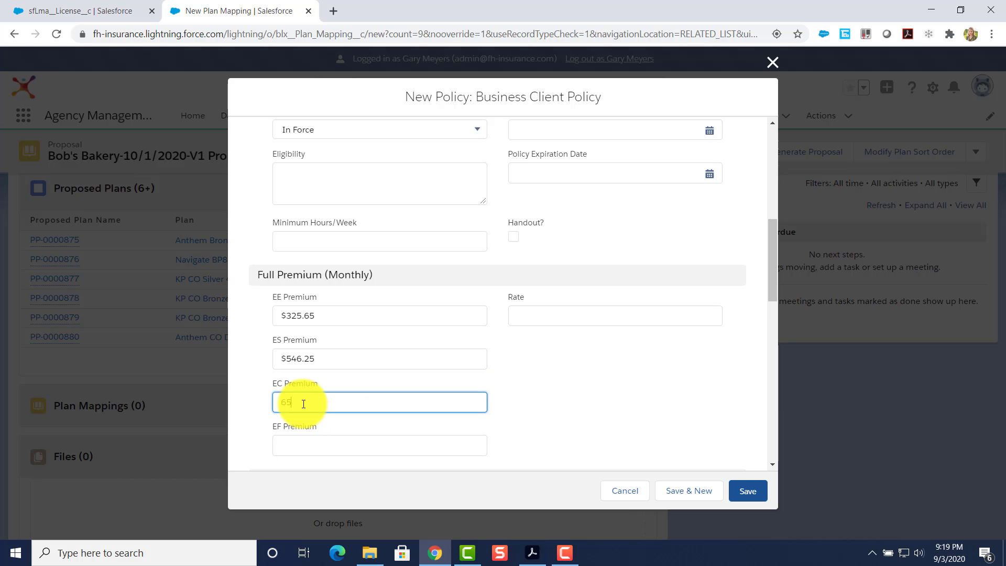
pyautogui.write('654.32')
pyautogui.click(313, 438)
pyautogui.write('98')
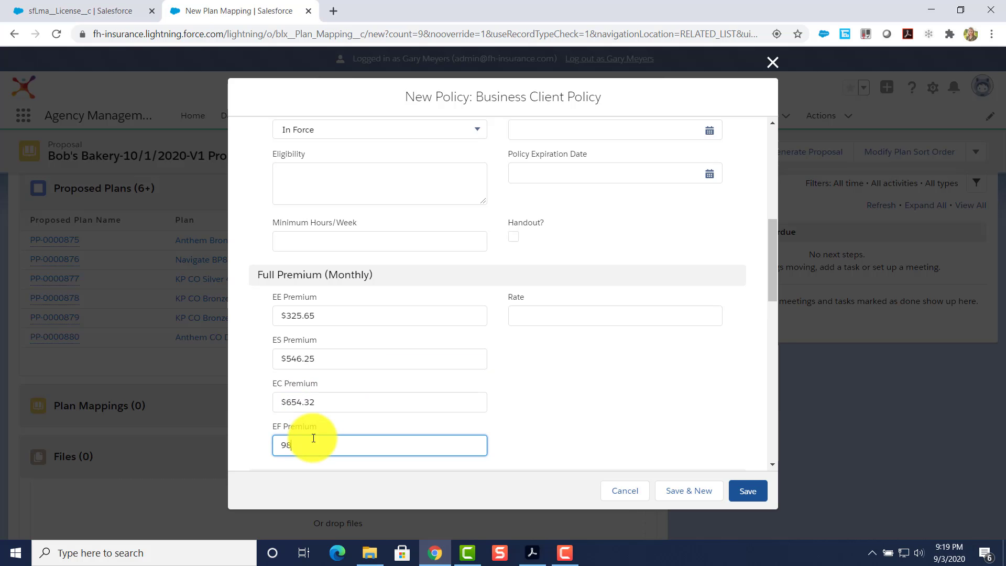
pyautogui.write('7.23')
pyautogui.scroll(-4, 382, 394)
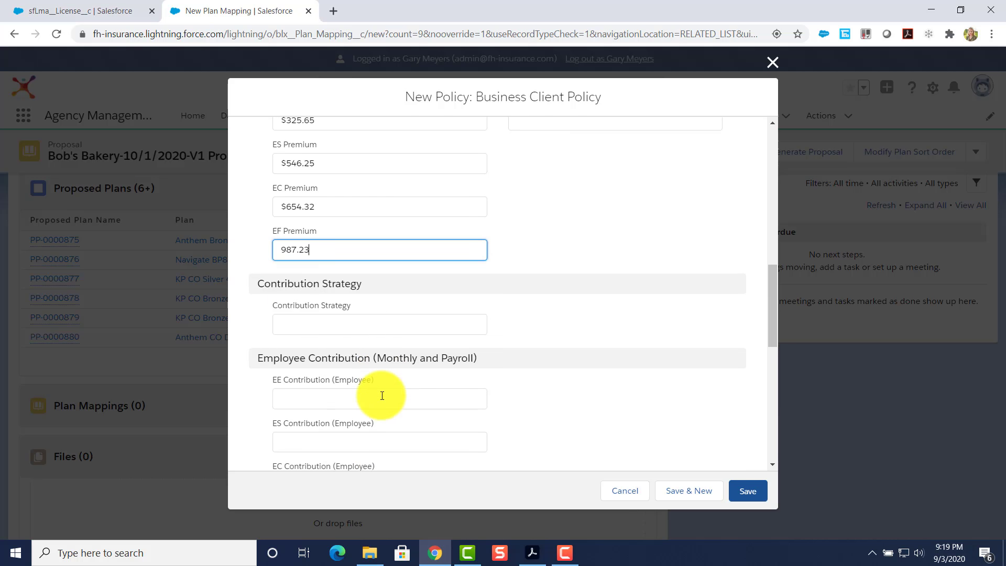
pyautogui.scroll(-6, 384, 397)
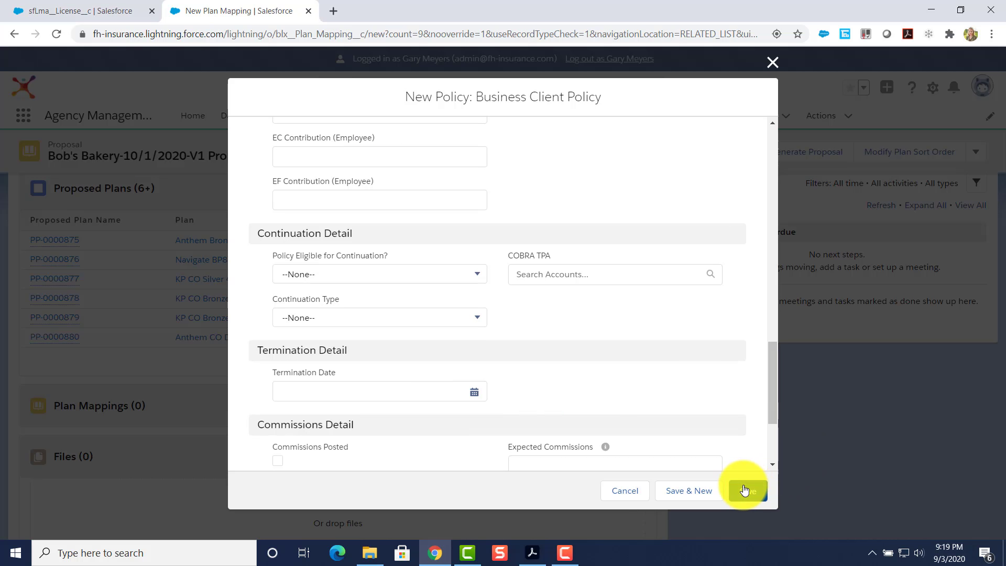
pyautogui.click(744, 489)
# Choose Medical as the Policy Type and save the Bob's Bakery UHC Plan policy.
pyautogui.click(570, 313)
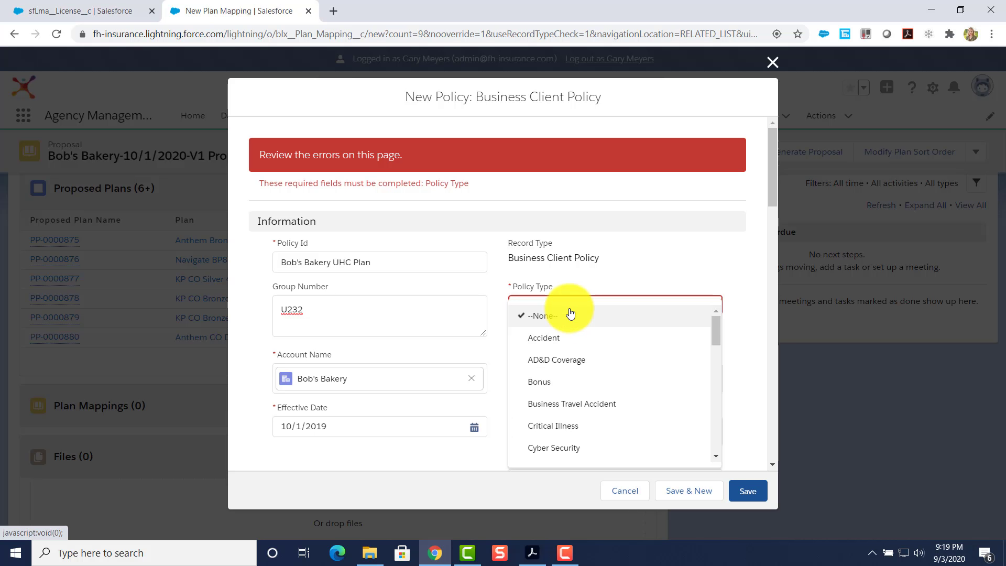
pyautogui.scroll(-5, 576, 387)
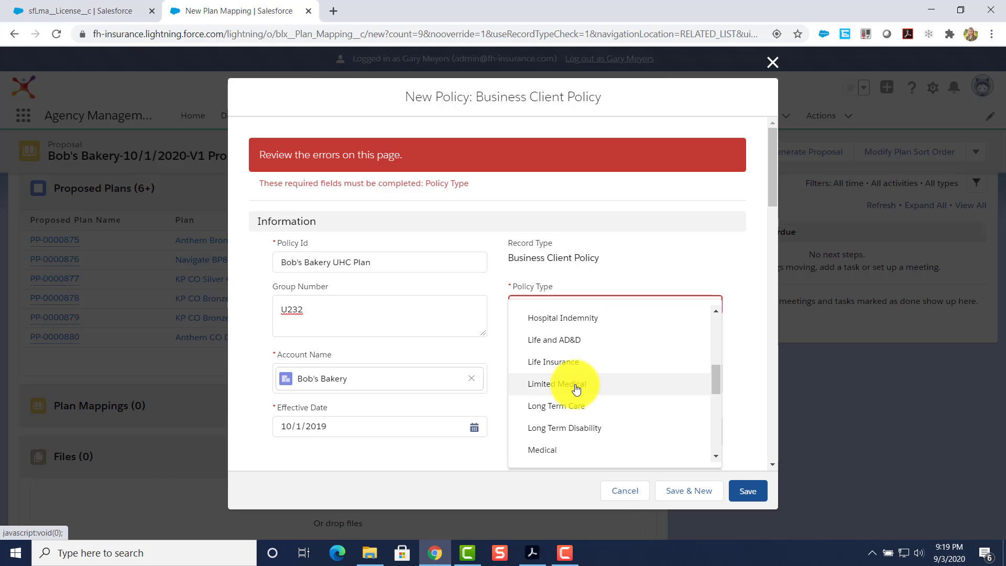
pyautogui.click(575, 455)
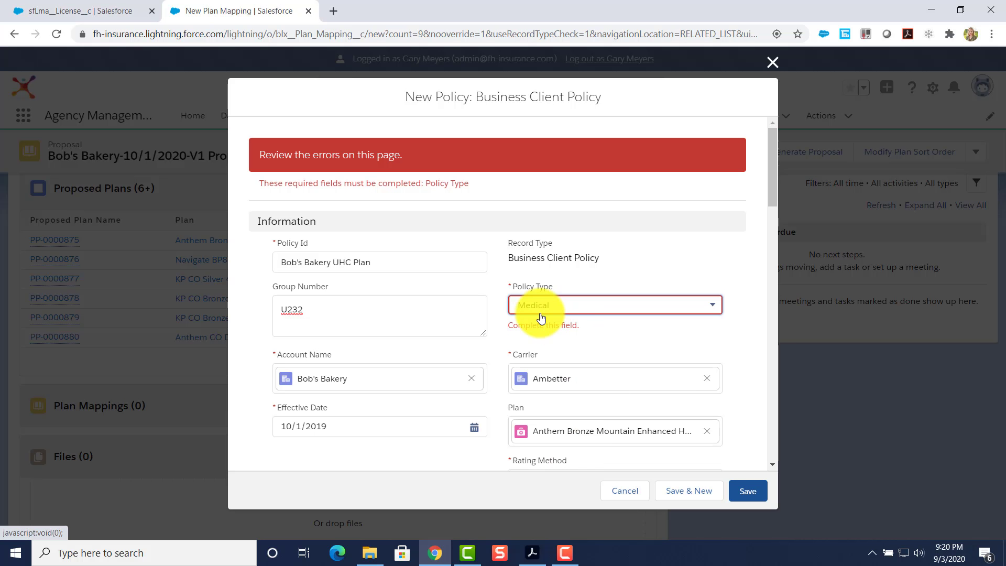
pyautogui.click(748, 491)
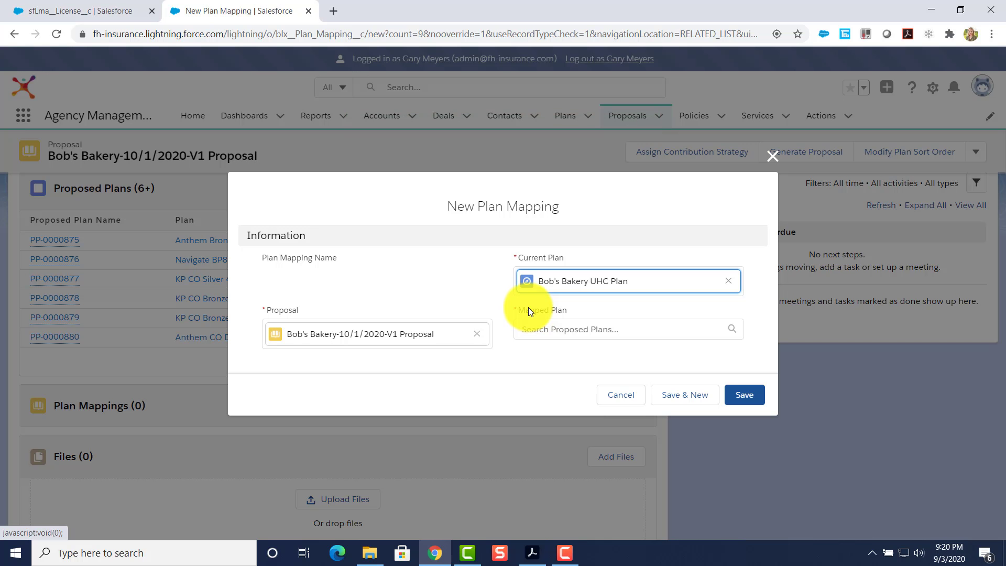
# Search 'PP' in Mapped Plan, pick PP-0000875, and save plan mapping PM-00047.
pyautogui.click(579, 329)
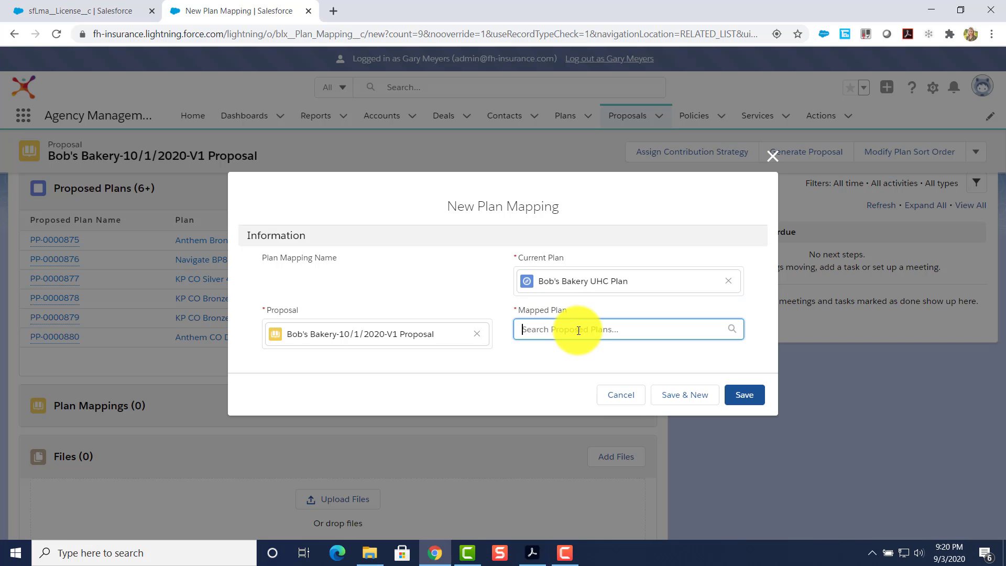
pyautogui.write('PP')
pyautogui.press('Return')
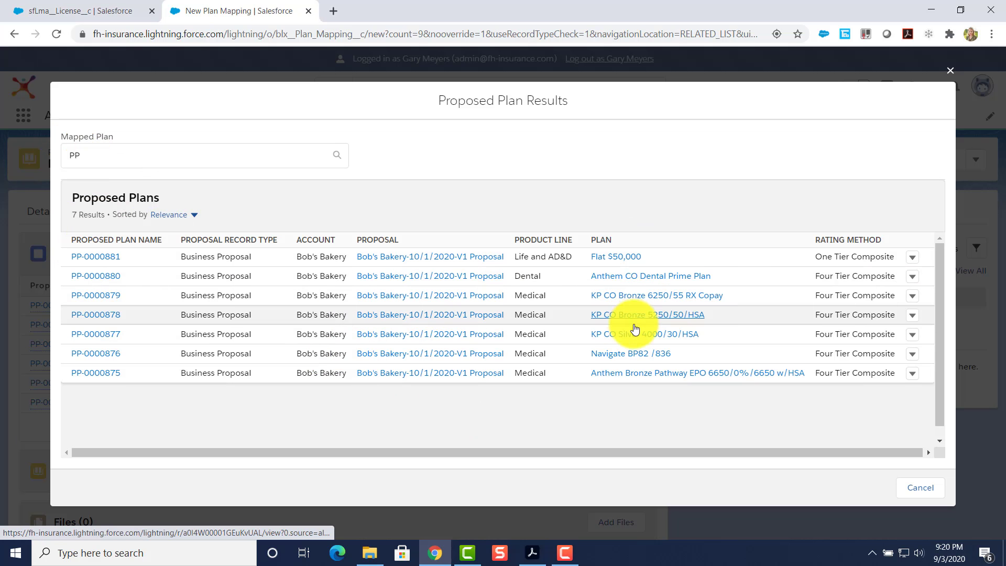
pyautogui.scroll(-1, 633, 317)
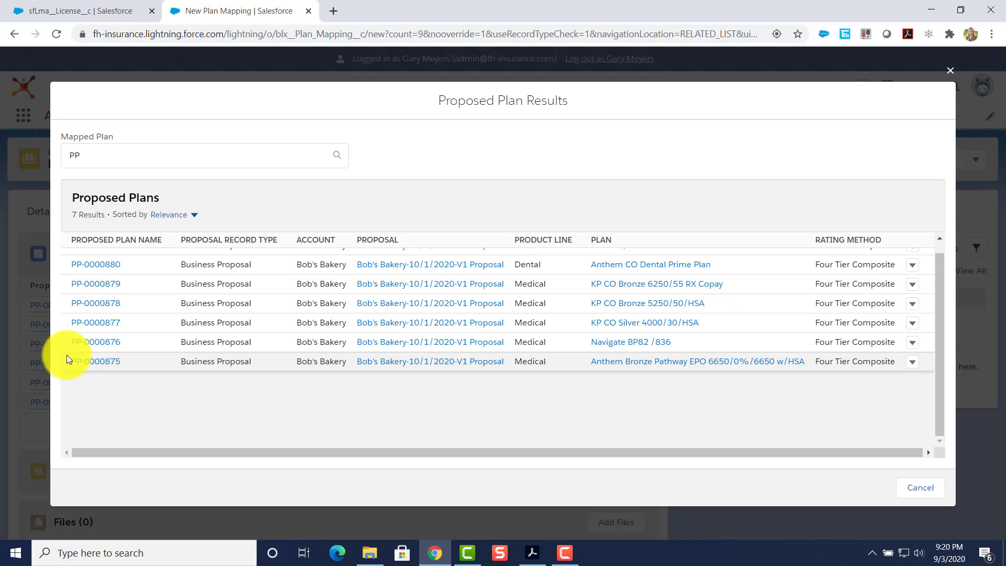
pyautogui.click(93, 362)
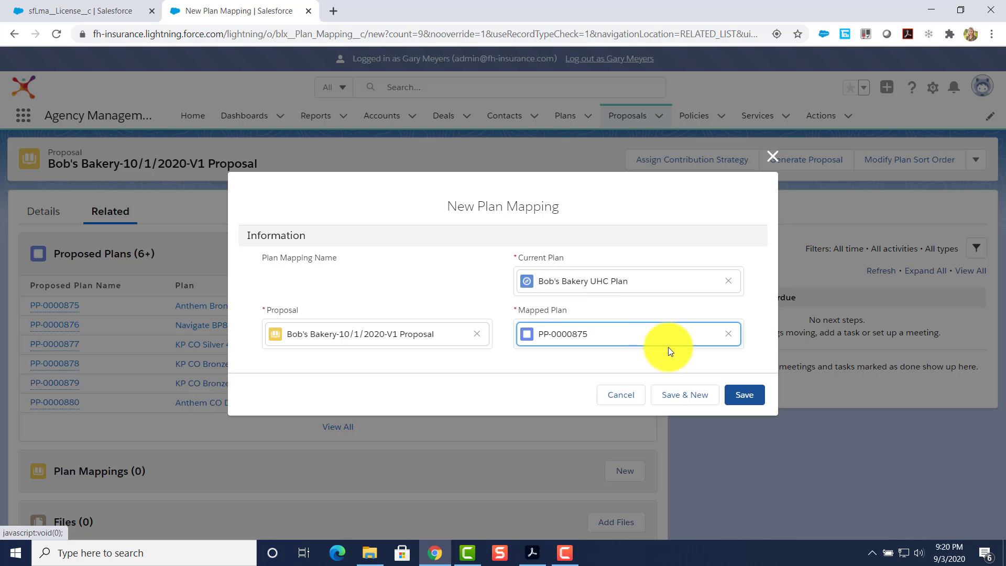
pyautogui.click(745, 395)
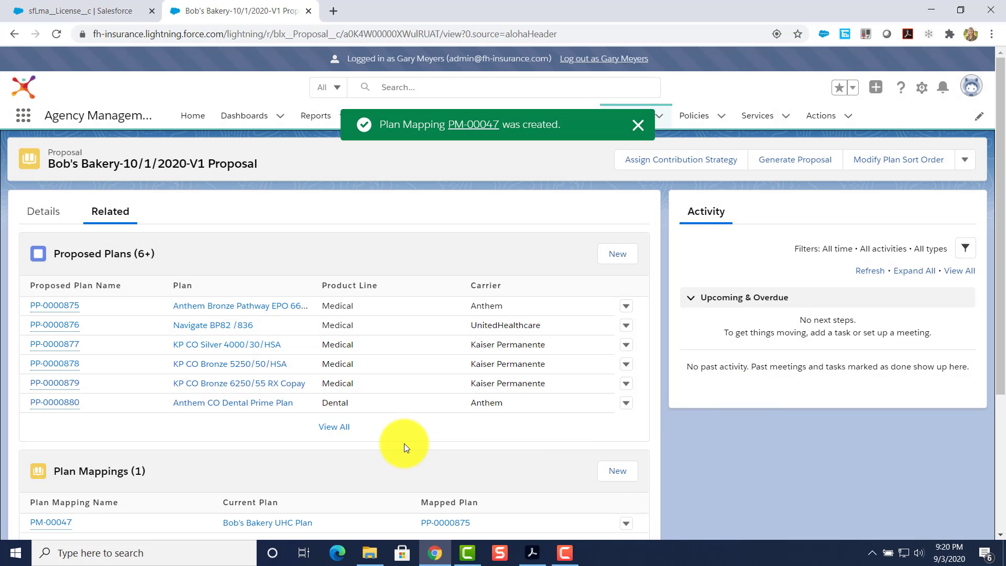
pyautogui.scroll(-3, 200, 372)
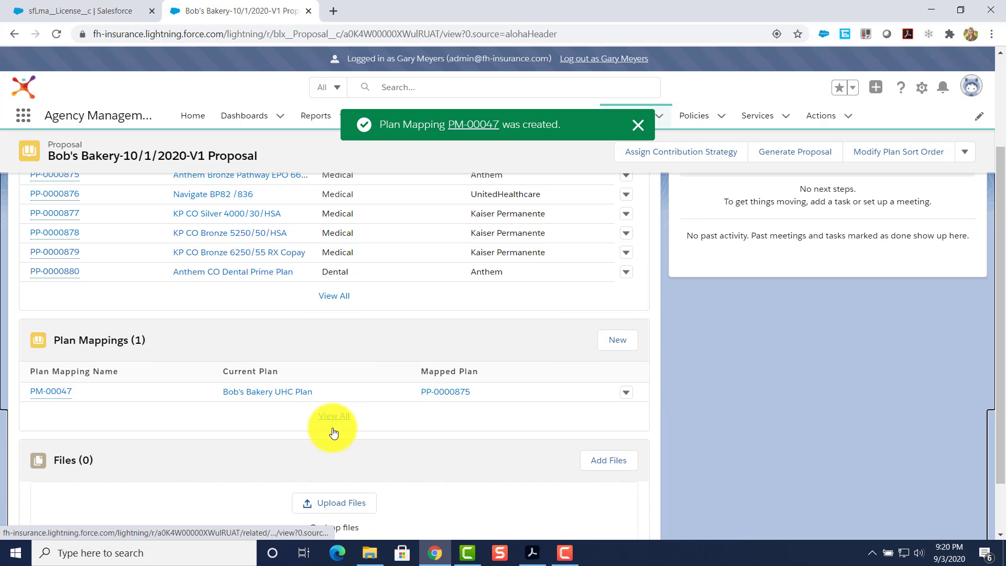
pyautogui.scroll(3, 334, 433)
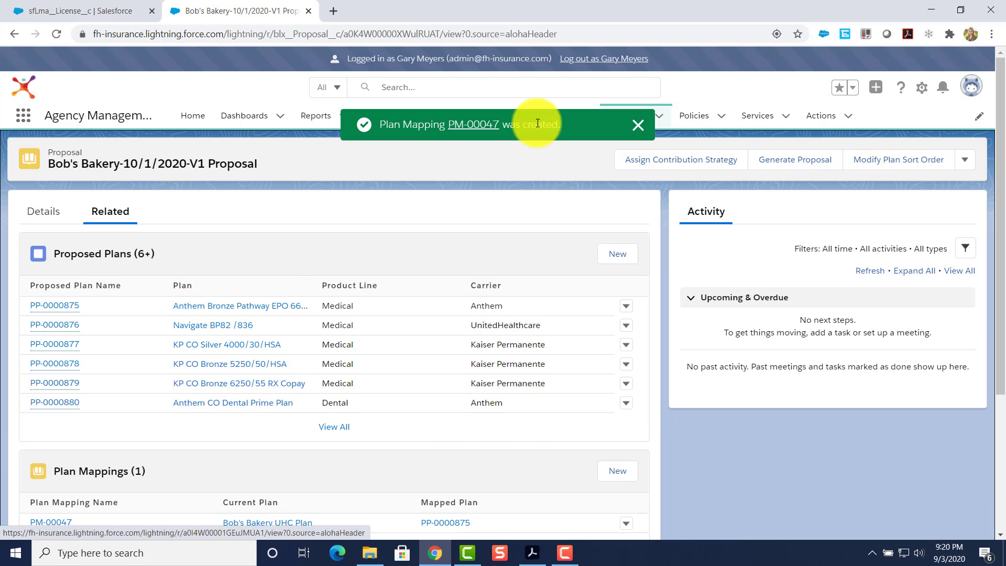
# Start Modify Plan Sort Order for the Medical product line.
pyautogui.click(885, 160)
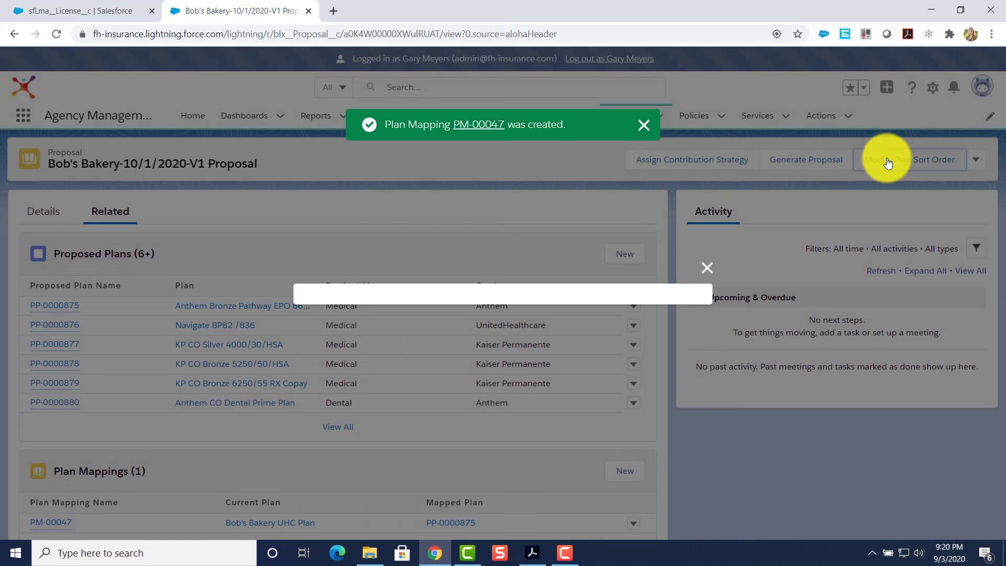
pyautogui.click(382, 299)
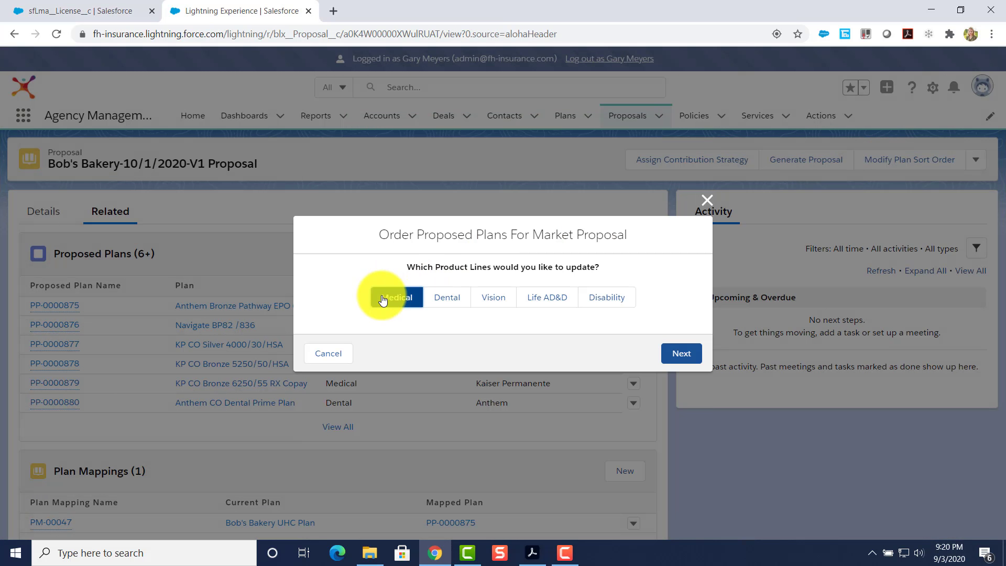
pyautogui.click(681, 353)
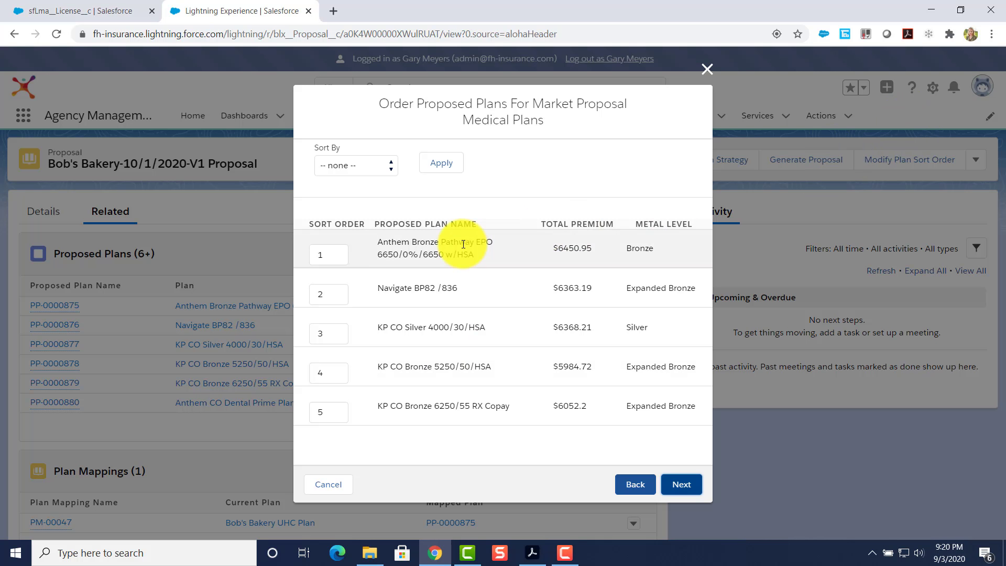
# Try sorting by total premium and plan name, then sort the medical plans by Metal Level.
pyautogui.click(356, 165)
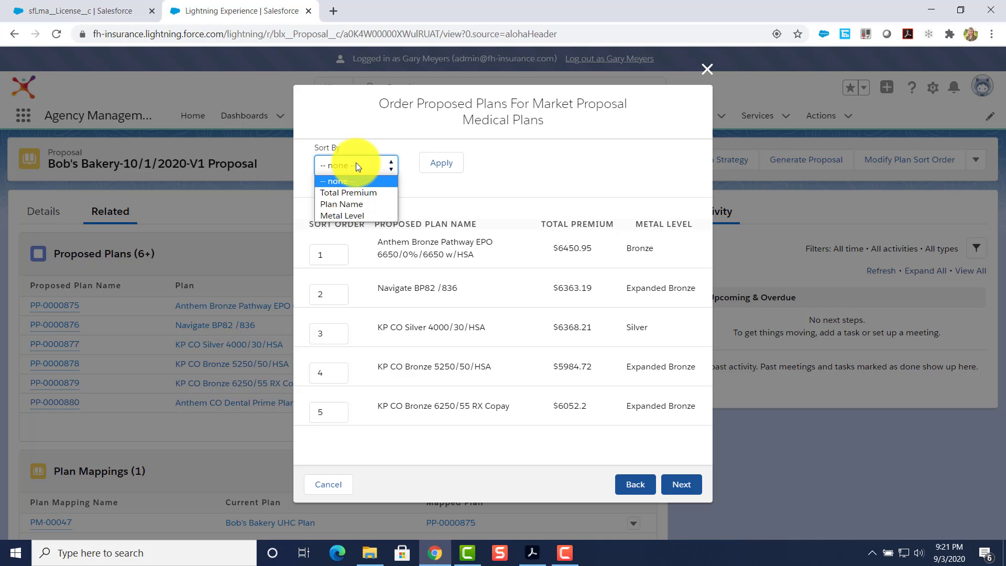
pyautogui.click(360, 193)
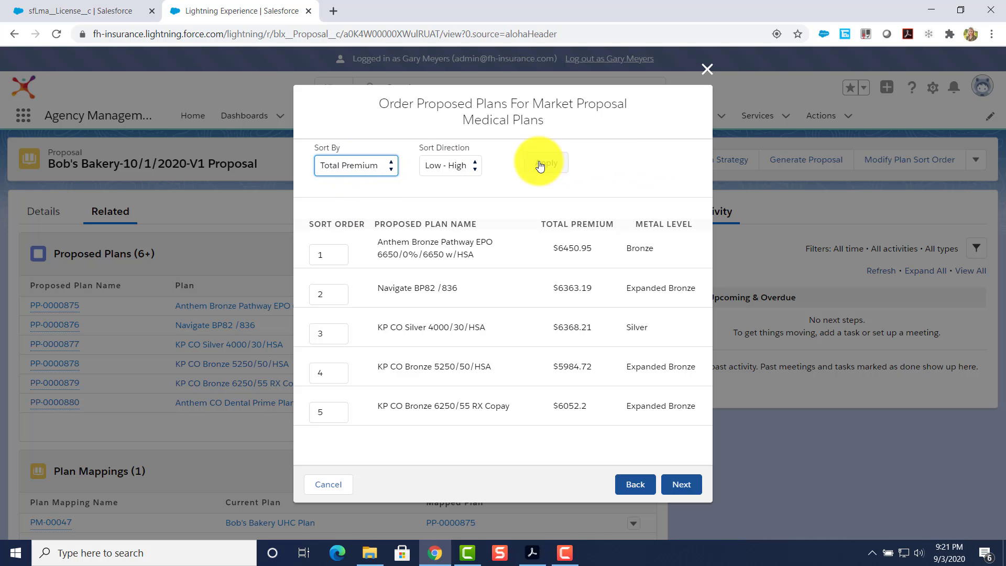
pyautogui.click(541, 163)
pyautogui.click(432, 167)
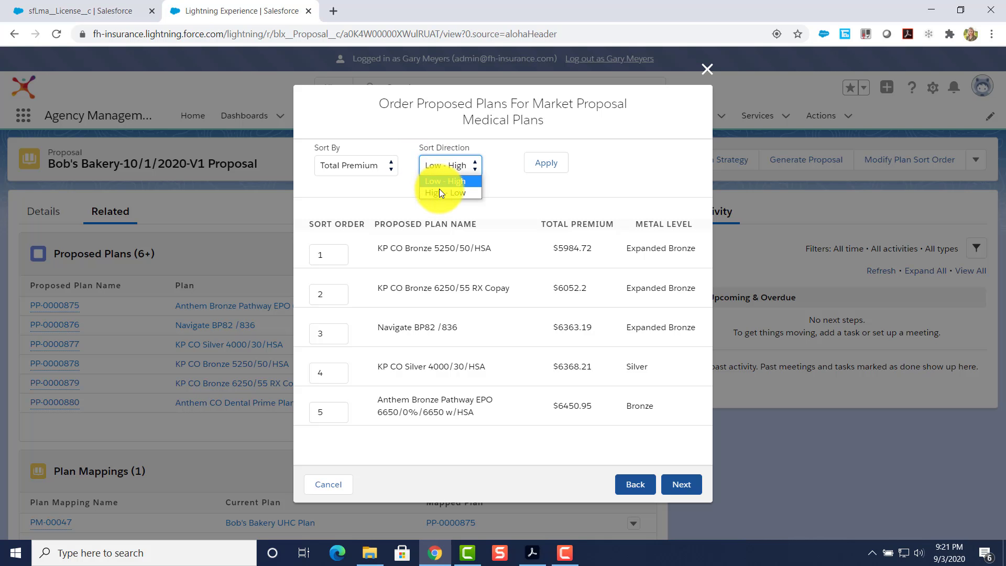
pyautogui.click(439, 193)
pyautogui.click(552, 160)
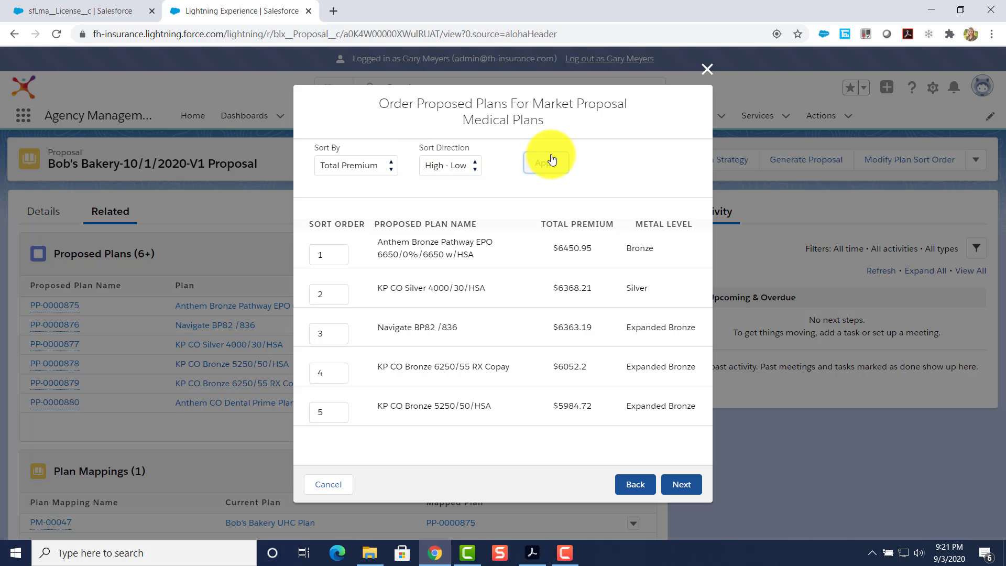
pyautogui.click(342, 172)
pyautogui.click(347, 200)
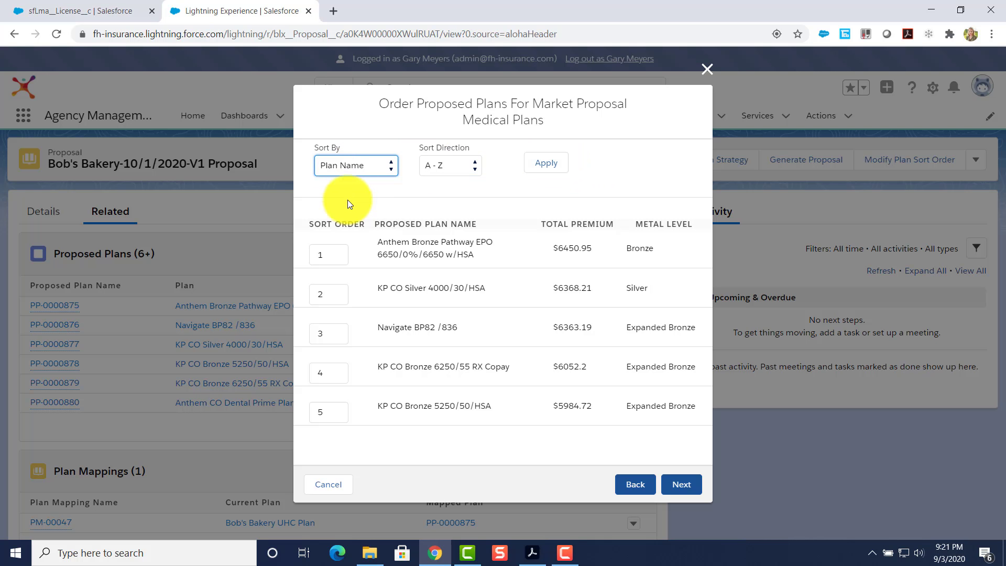
pyautogui.click(354, 163)
pyautogui.click(354, 216)
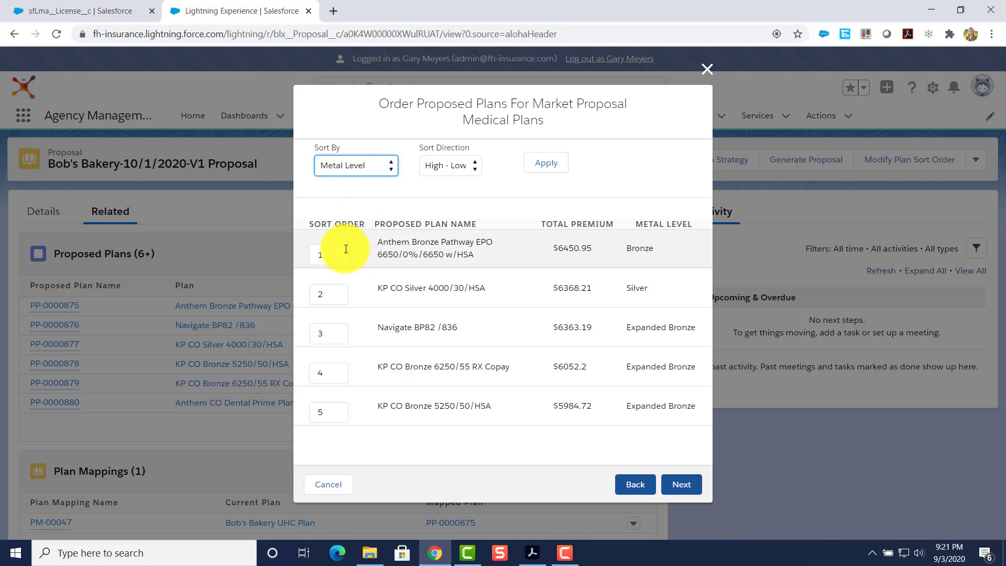
# Give KP CO Silver sort position 1 and Anthem Bronze position 2, then save the order.
pyautogui.click(324, 254)
pyautogui.write('2')
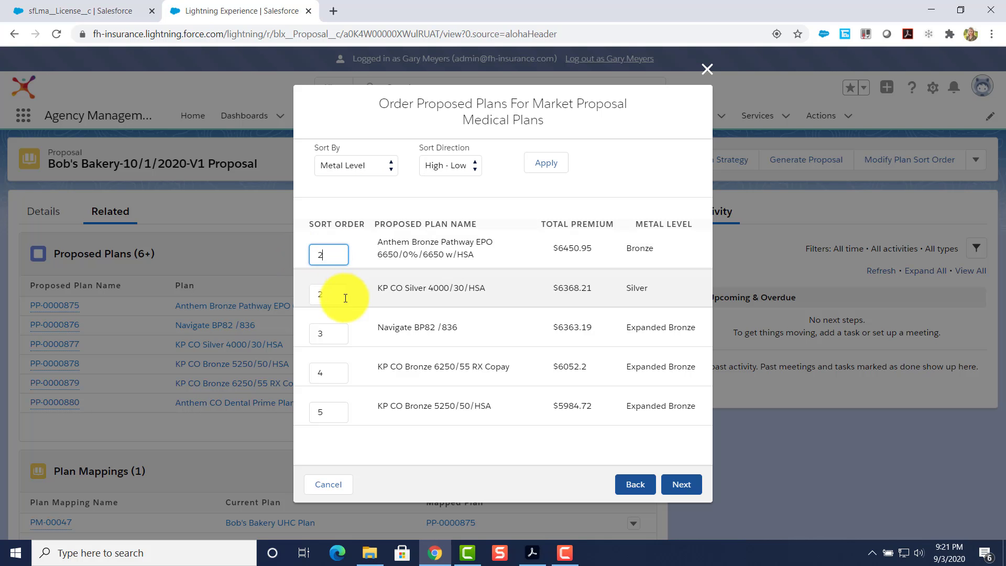
pyautogui.click(332, 294)
pyautogui.write('1')
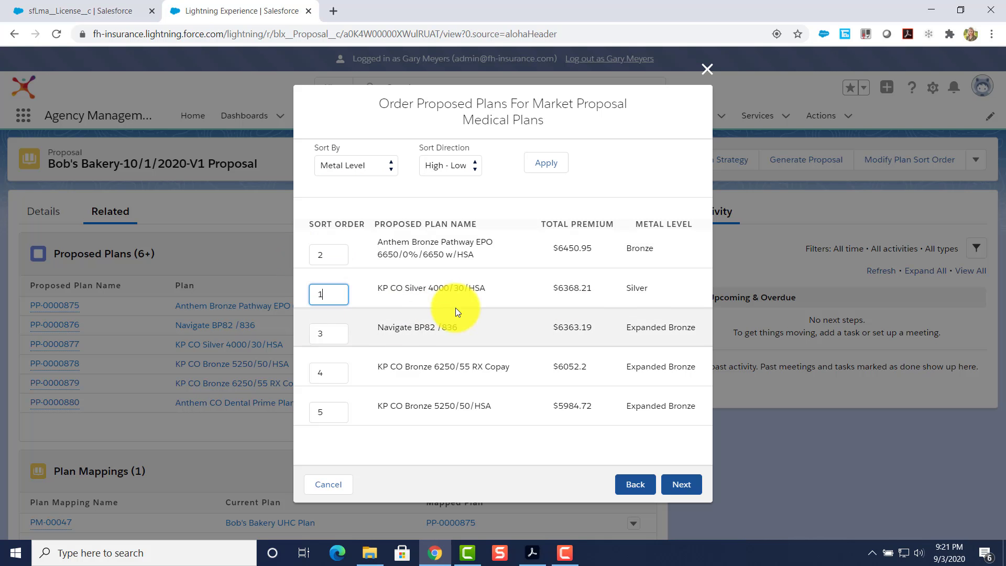
pyautogui.click(683, 484)
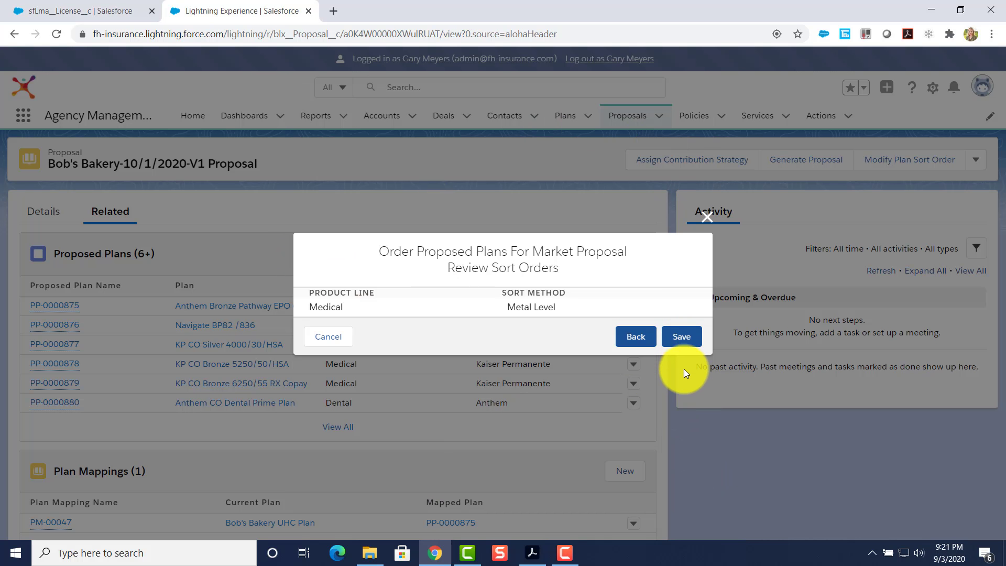
pyautogui.click(682, 342)
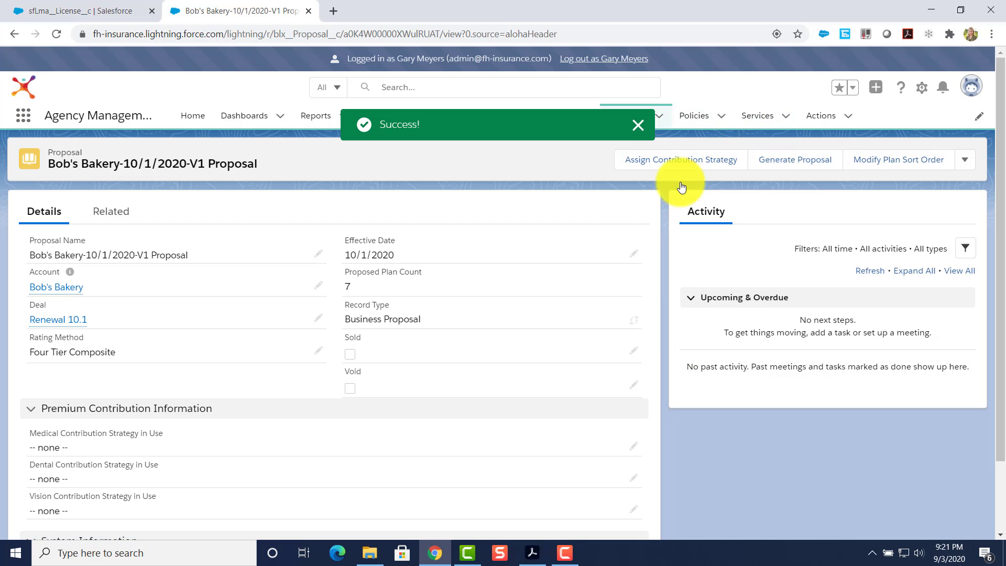
# Dismiss the success message and review the proposal's Related and Details tabs.
pyautogui.scroll(-1, 325, 315)
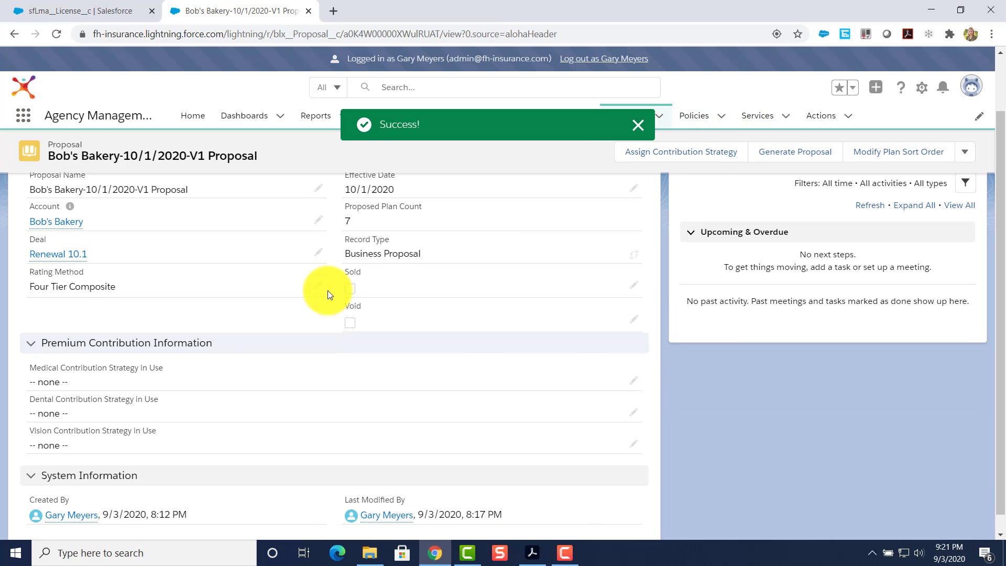
pyautogui.click(639, 124)
pyautogui.scroll(1, 416, 316)
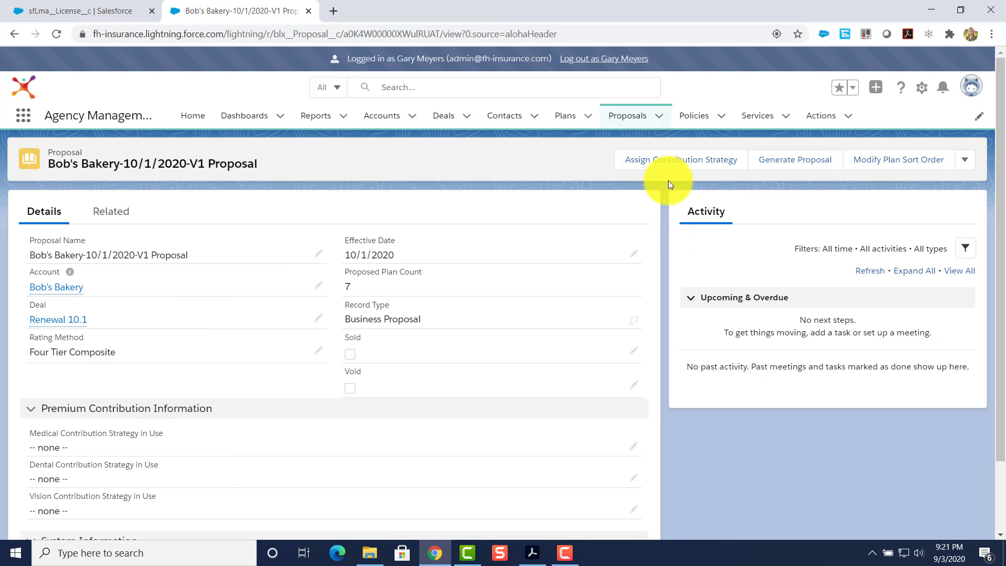
pyautogui.click(111, 211)
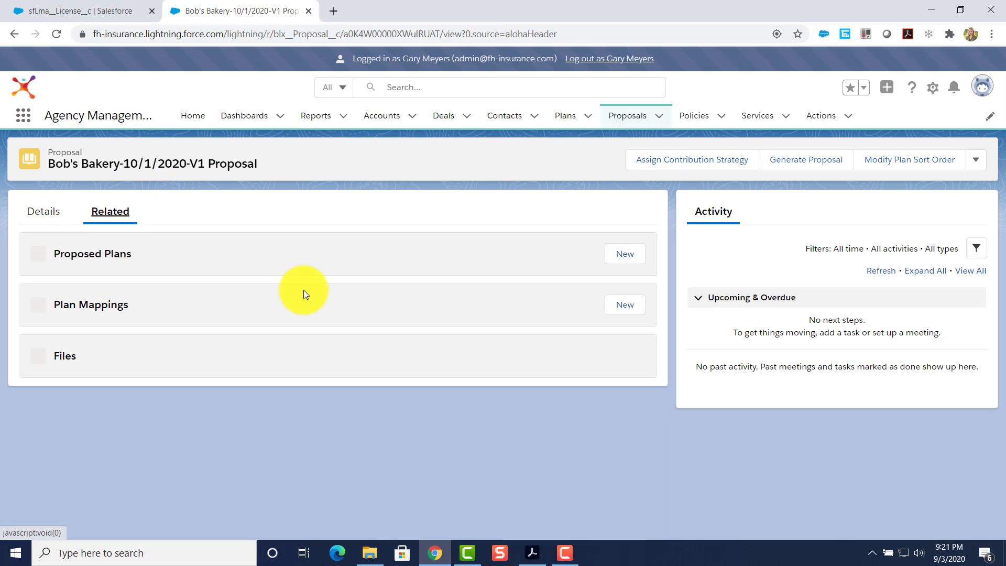
pyautogui.scroll(-2, 314, 406)
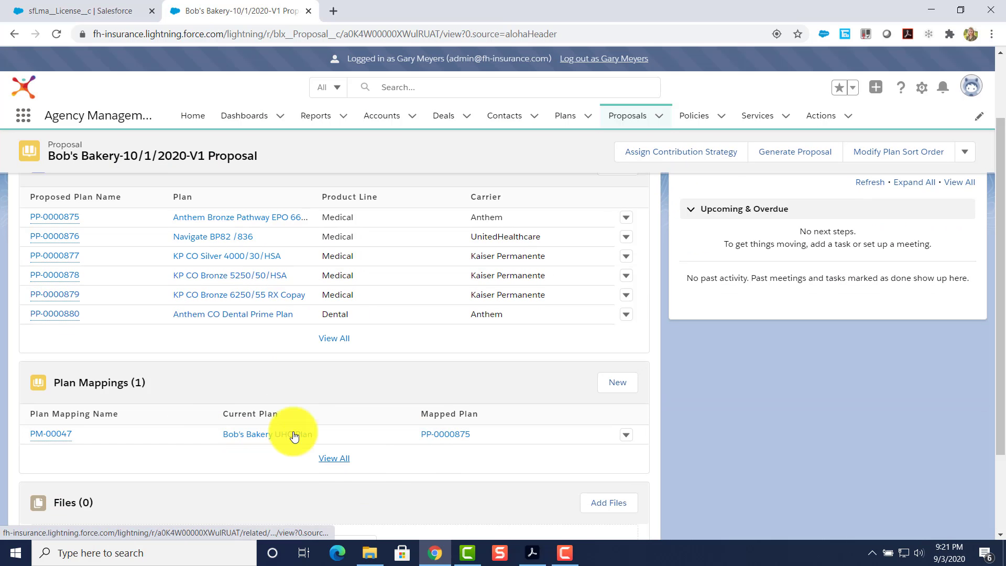
pyautogui.scroll(2, 146, 269)
pyautogui.click(54, 209)
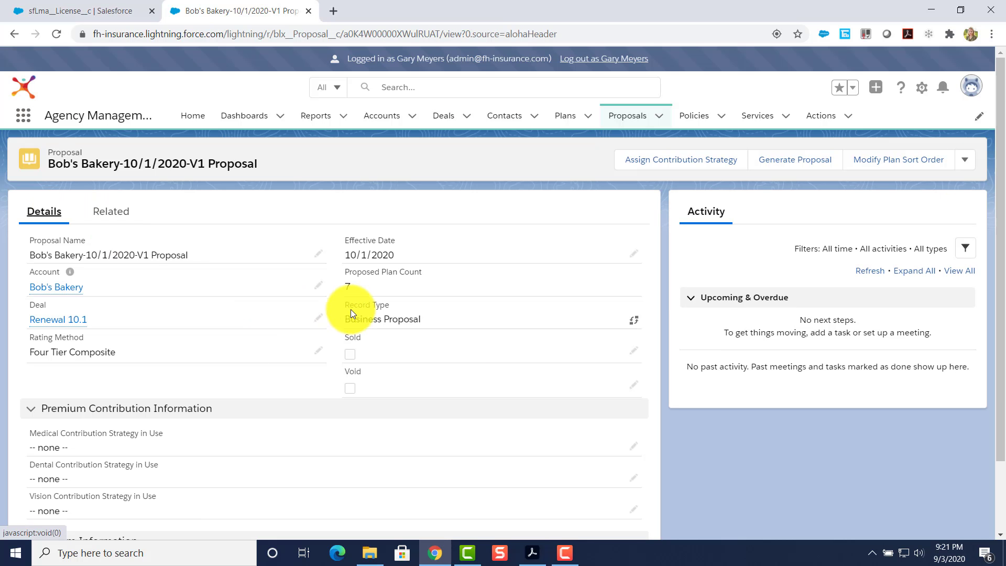
pyautogui.scroll(-2, 332, 294)
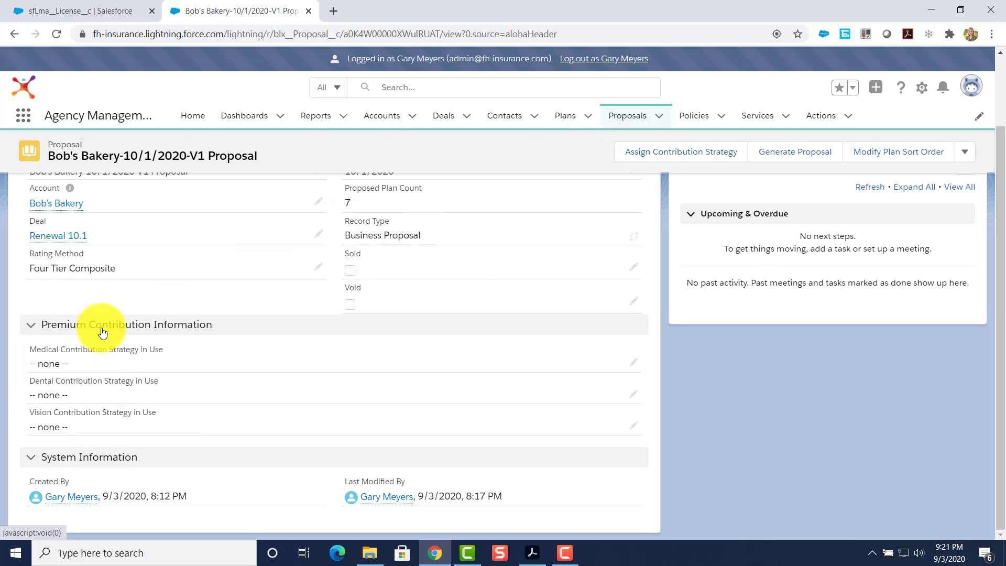
# Open Assign Contribution Strategy and look over the Medical strategy choices.
pyautogui.click(653, 160)
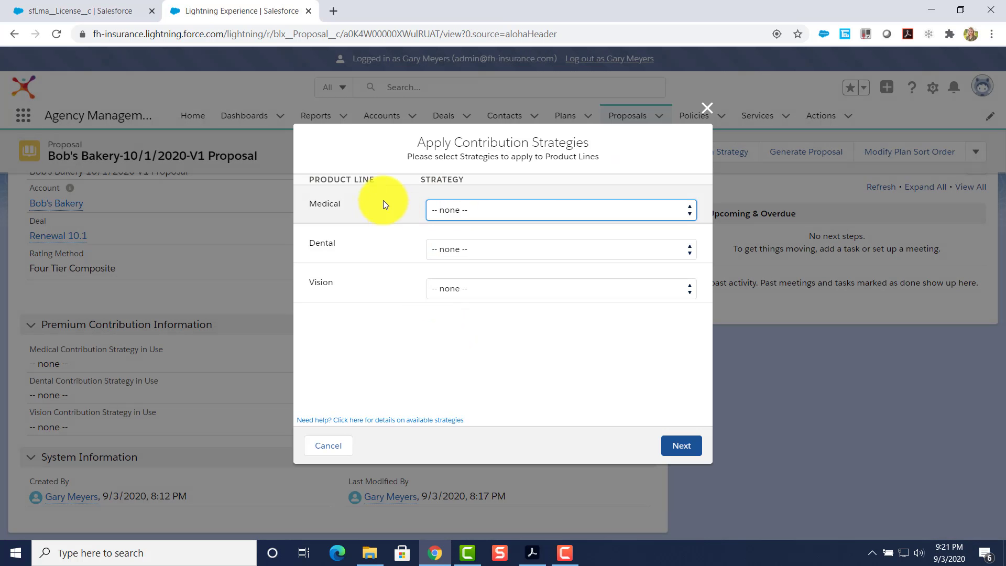
pyautogui.click(455, 211)
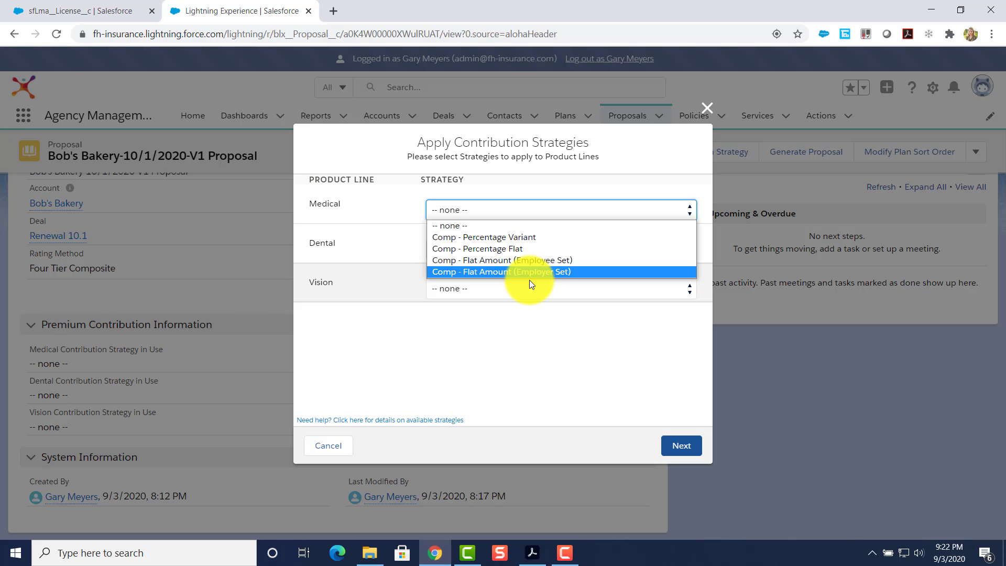
pyautogui.click(371, 422)
# Read the strategy definitions help page, then return to the Medical strategy choices.
pyautogui.click(371, 421)
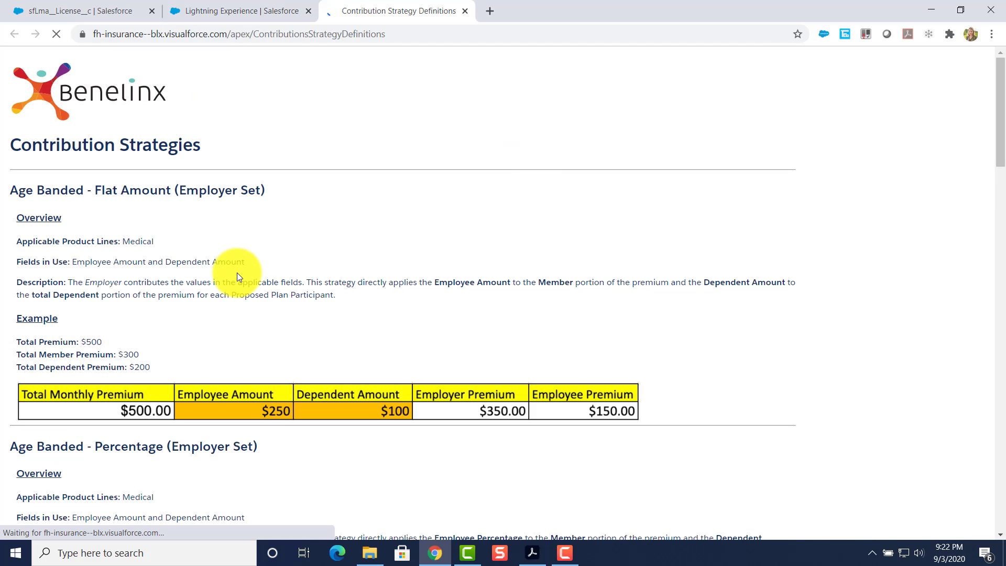
pyautogui.scroll(-15, 238, 278)
pyautogui.scroll(1, 239, 298)
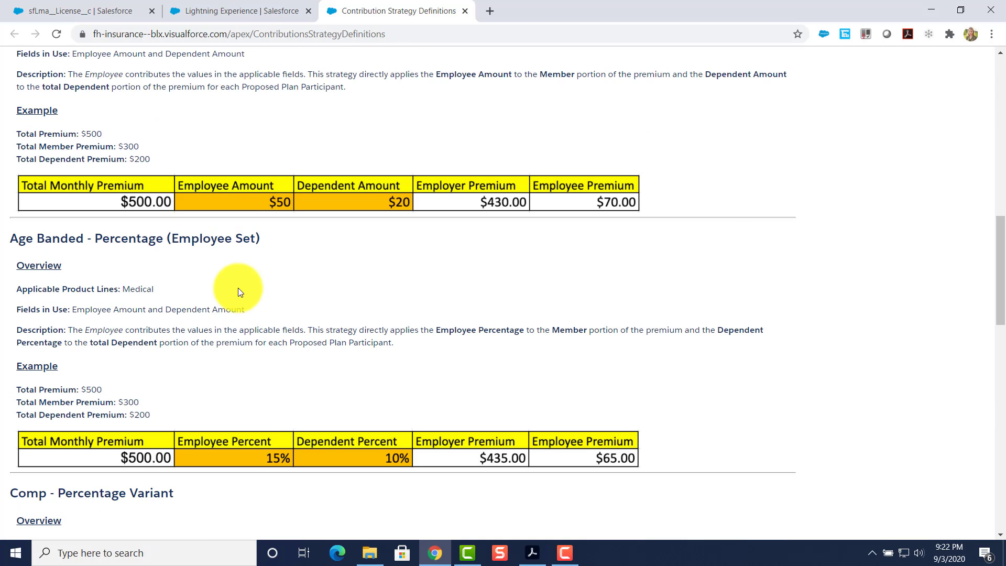
pyautogui.click(255, 12)
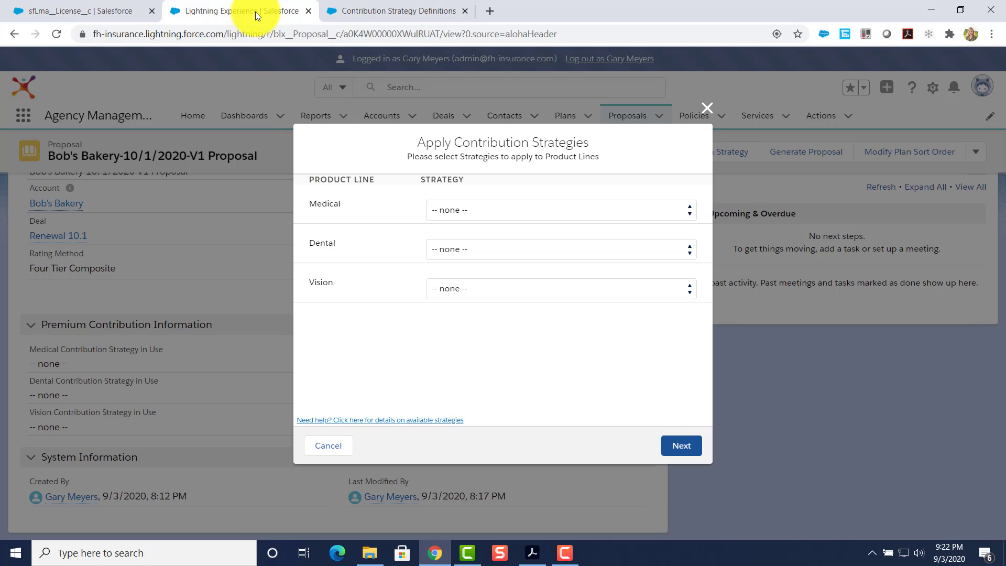
pyautogui.click(477, 209)
# Choose Comp - Flat Amount (Employee Set) for Medical with EE 50, ES 75, EC 90, EF 120.
pyautogui.click(491, 259)
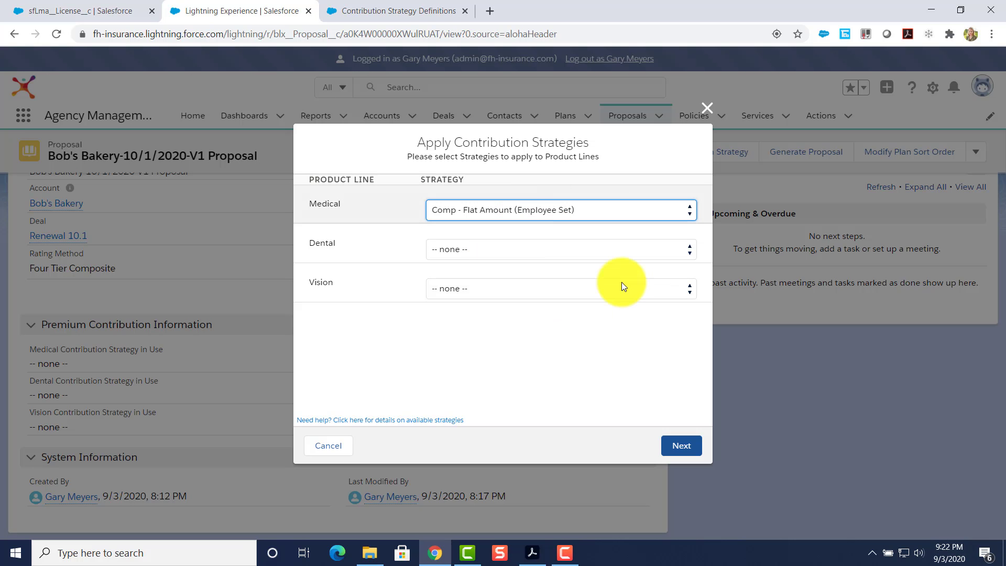
pyautogui.click(683, 444)
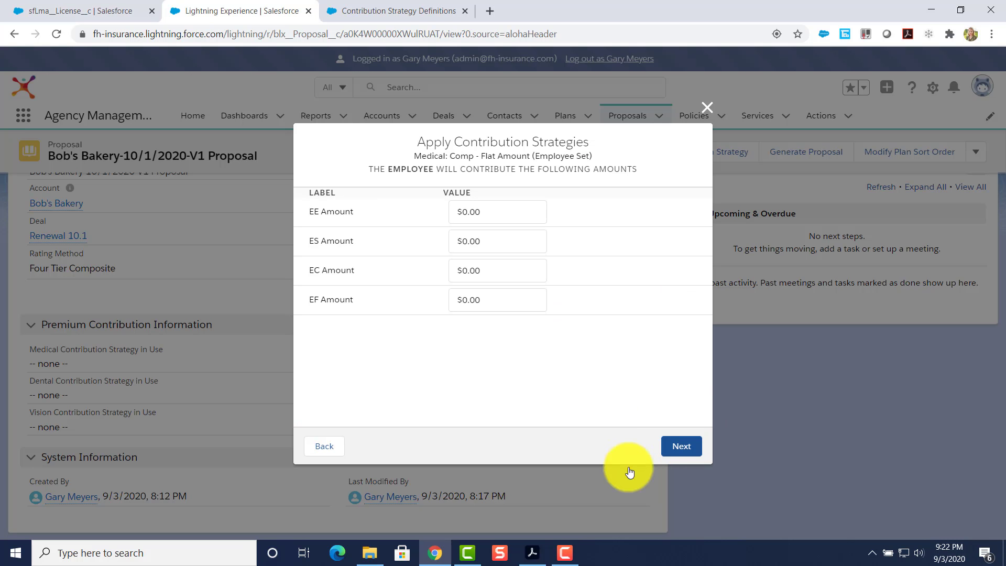
pyautogui.click(488, 216)
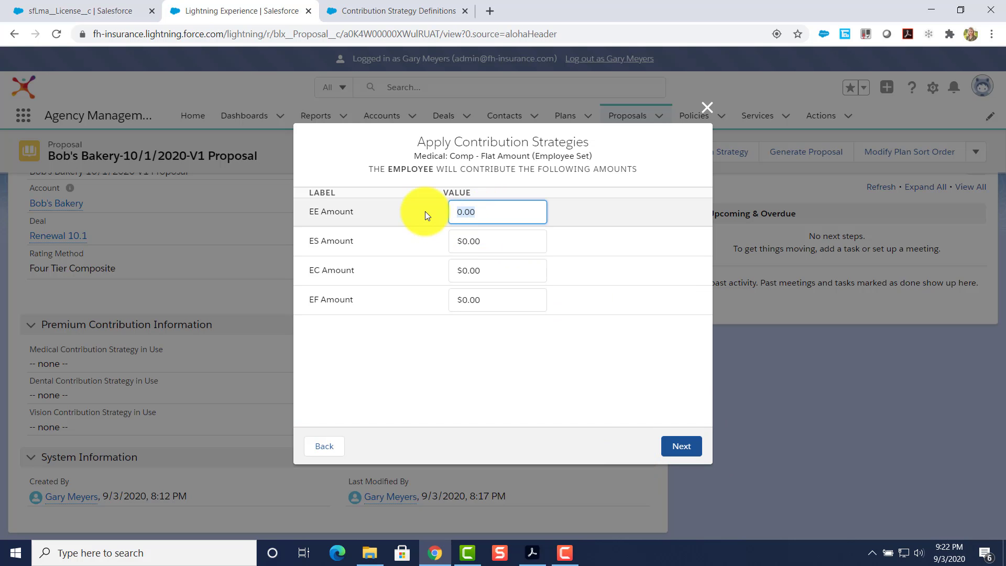
pyautogui.write('50')
pyautogui.click(487, 242)
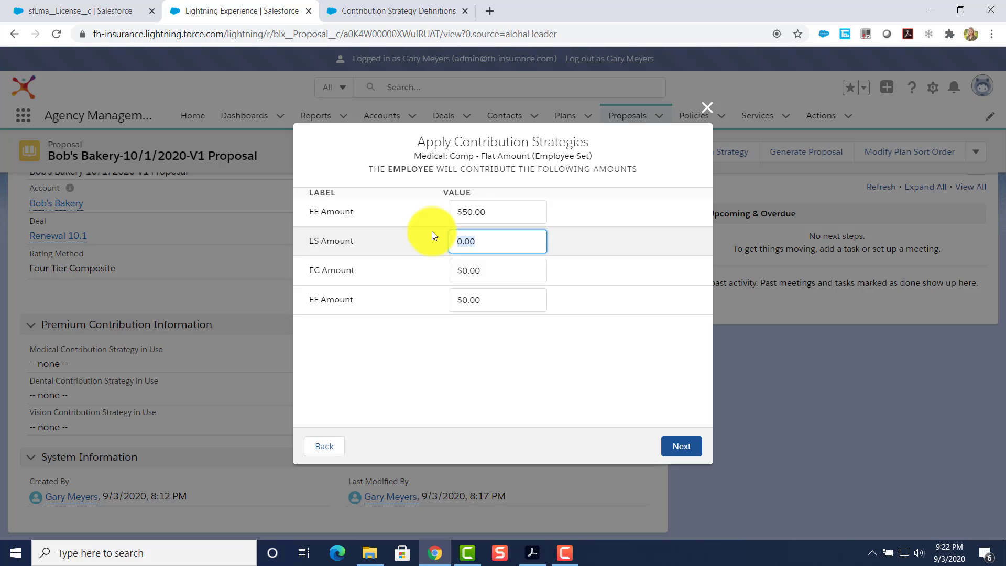
pyautogui.write('75')
pyautogui.click(511, 273)
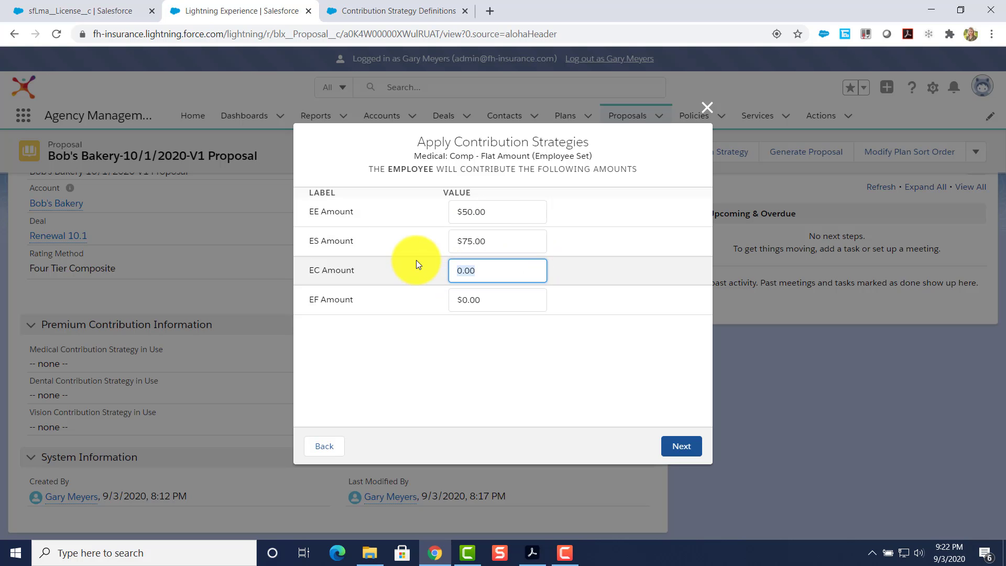
pyautogui.write('90')
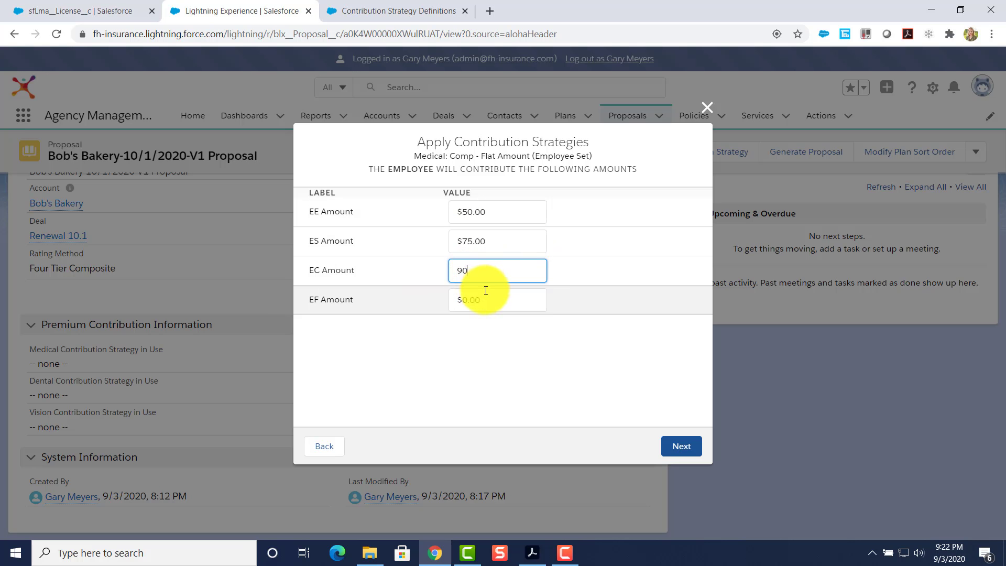
pyautogui.click(485, 298)
pyautogui.write('120')
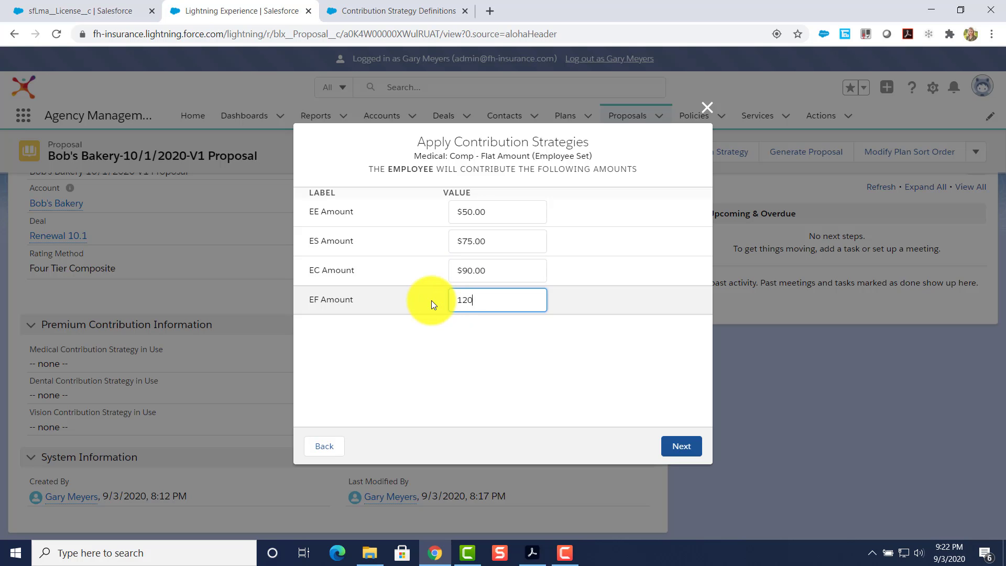
# Confirm and save the medical contribution strategy, then start Generate Proposal.
pyautogui.press('Tab')
pyautogui.click(684, 453)
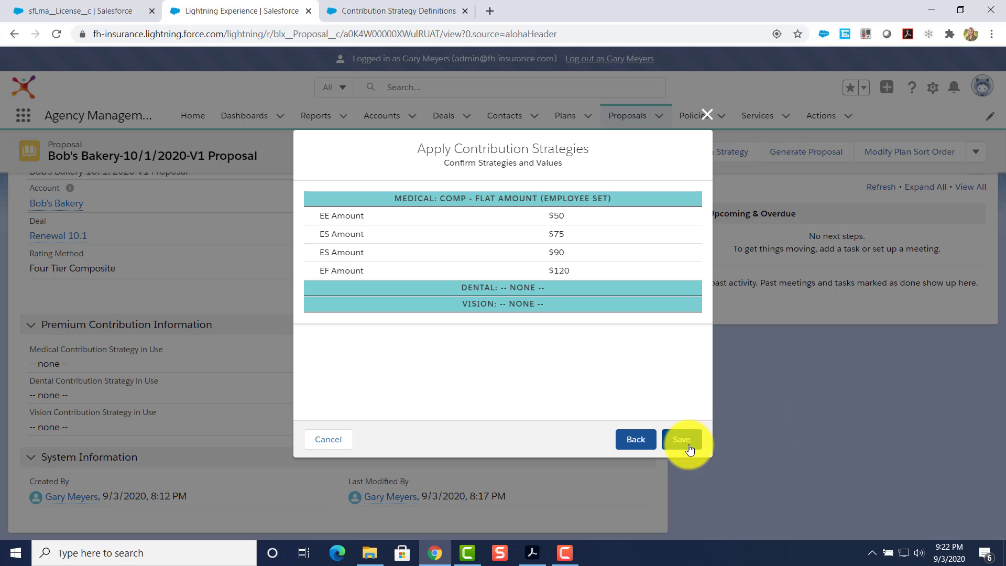
pyautogui.click(687, 448)
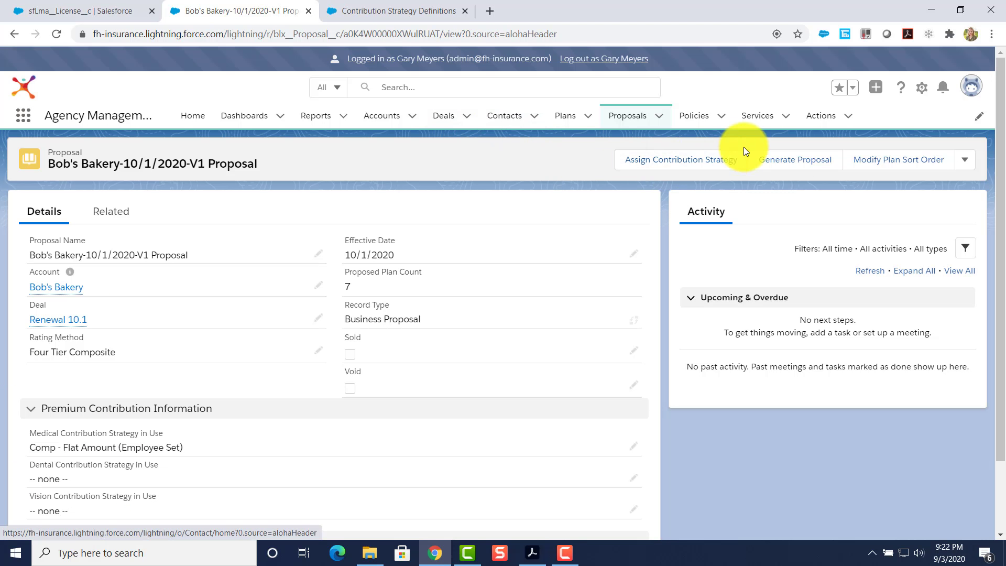
pyautogui.click(799, 161)
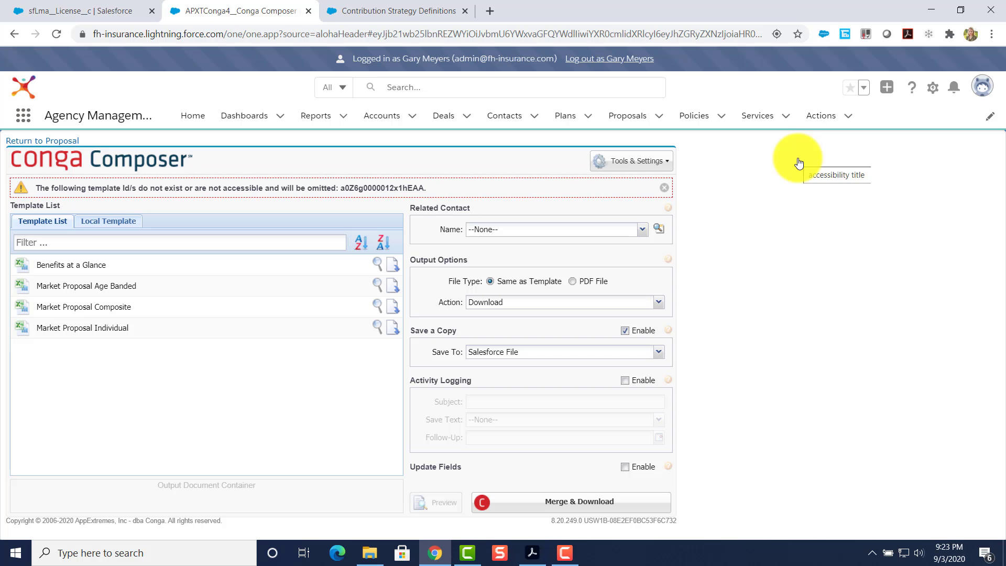
# Dismiss the missing-template warning, then merge and download the Market Proposal Composite workbook.
pyautogui.click(664, 195)
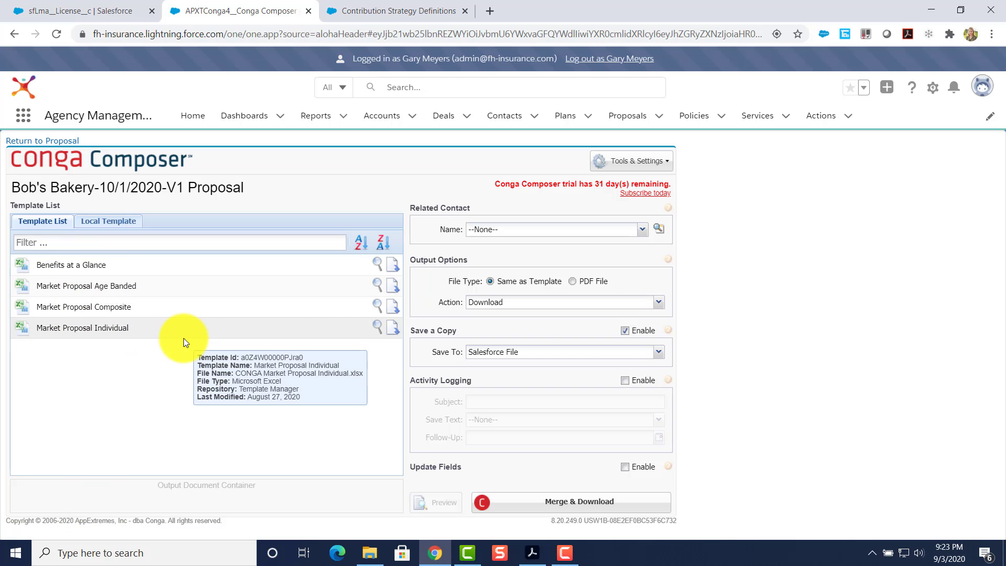
pyautogui.click(124, 307)
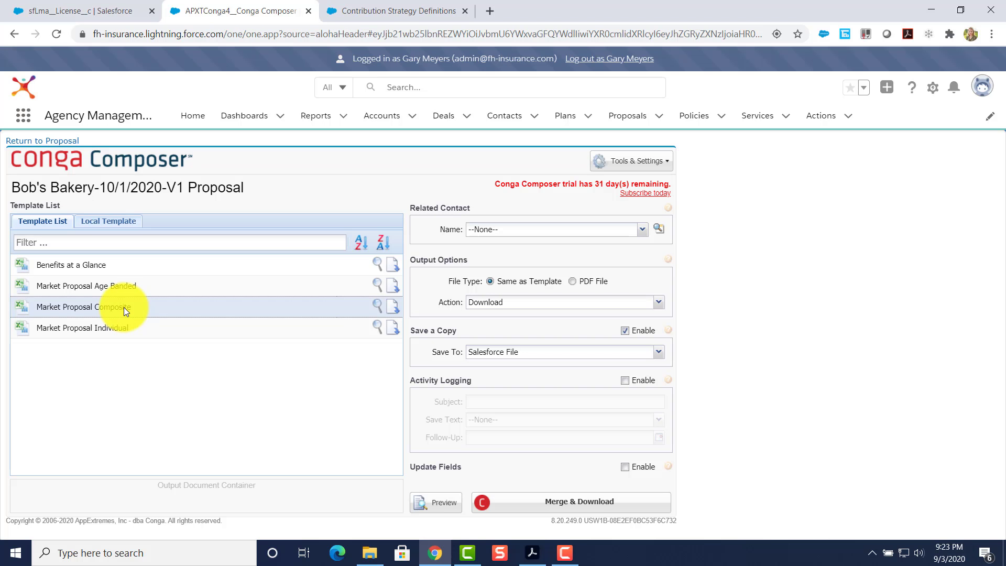
pyautogui.click(583, 491)
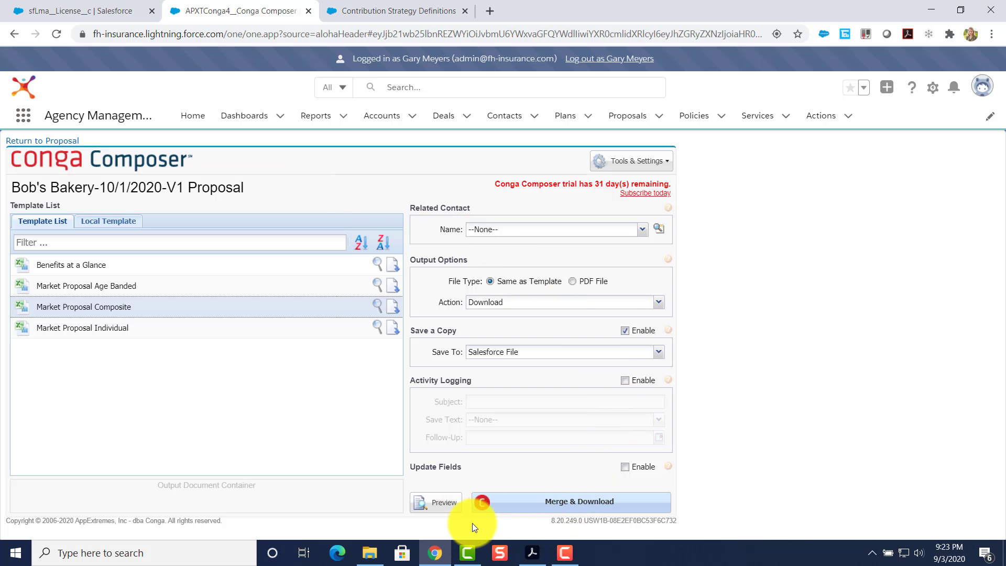
pyautogui.click(555, 507)
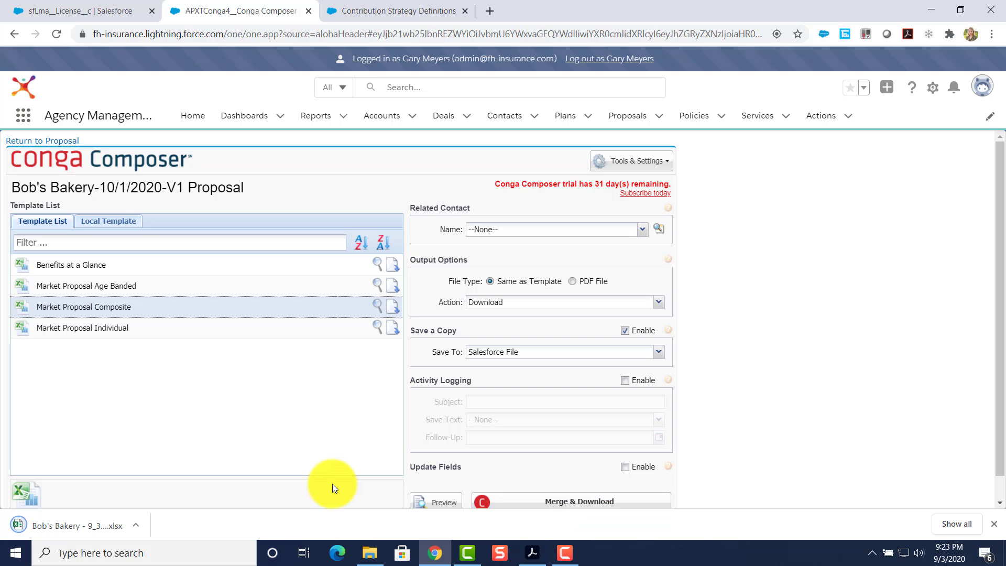
# Open the downloaded Bob's Bakery .xlsx, enable editing, and scroll through the Front Cover.
pyautogui.click(71, 524)
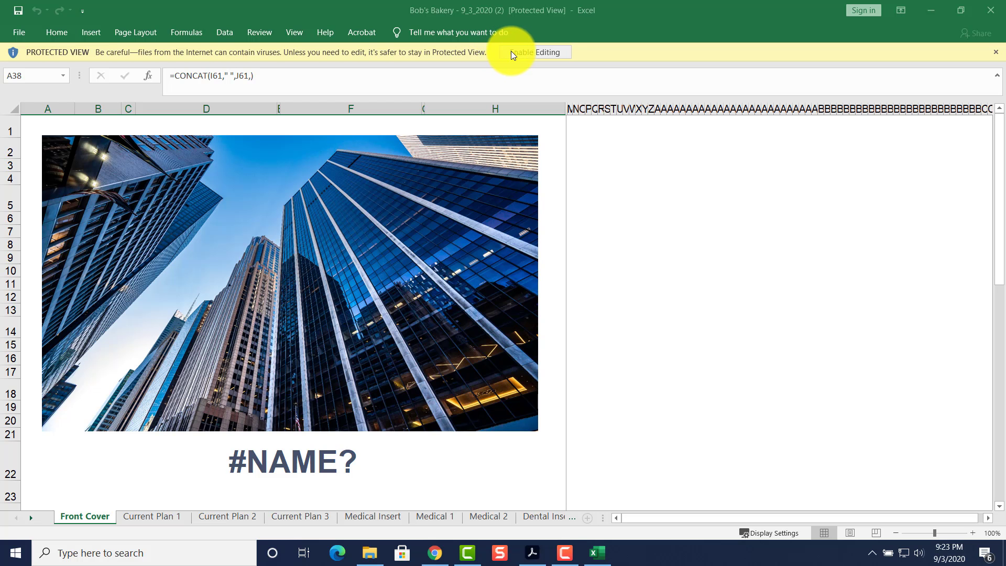
pyautogui.click(521, 55)
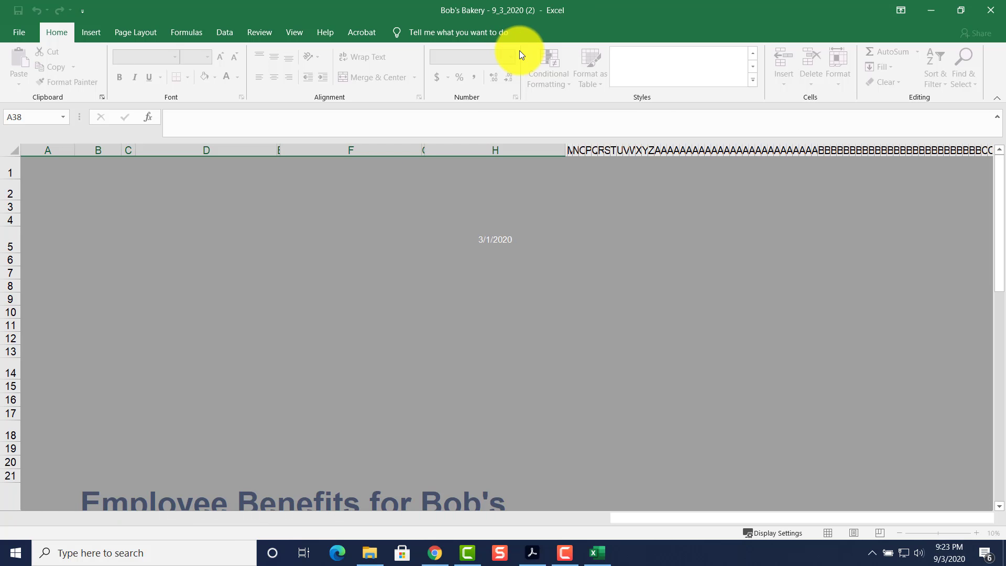
pyautogui.scroll(-1, 366, 422)
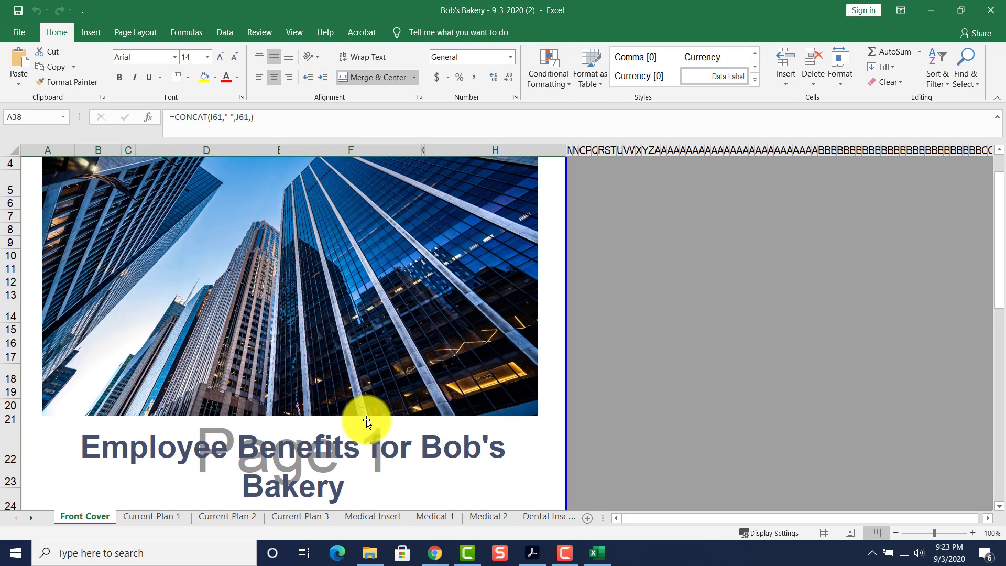
pyautogui.scroll(-2, 366, 422)
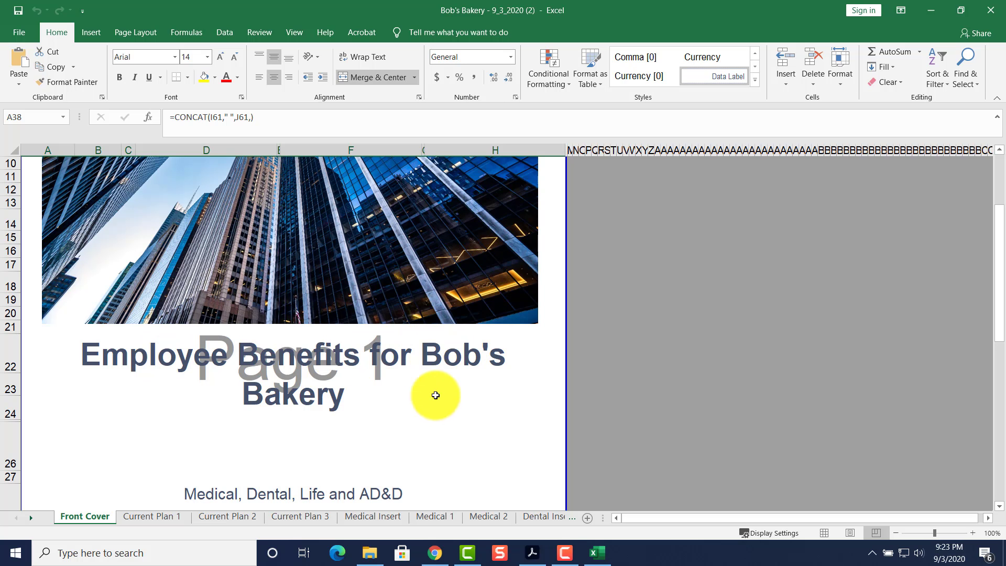
pyautogui.scroll(-3, 366, 395)
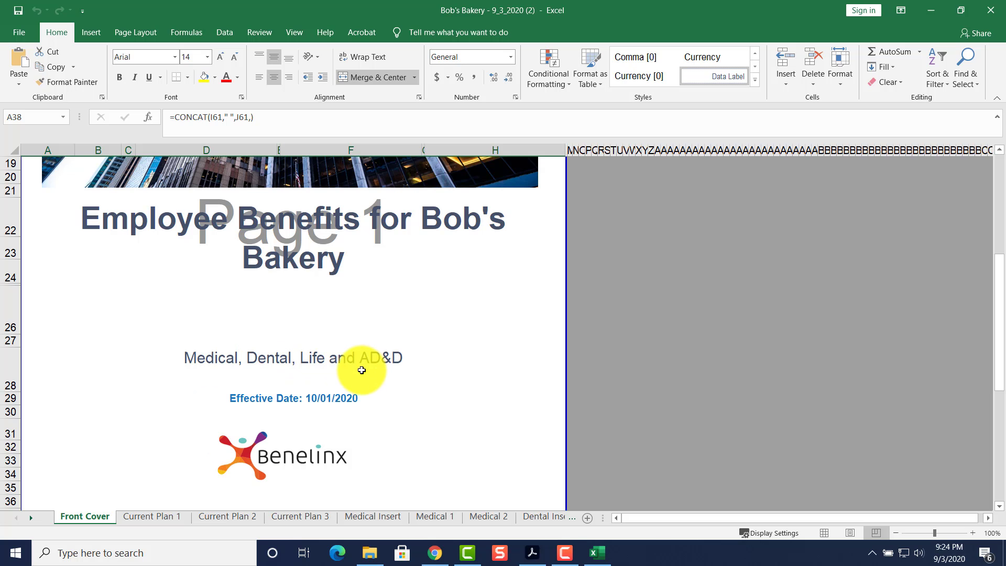
pyautogui.scroll(-2, 315, 431)
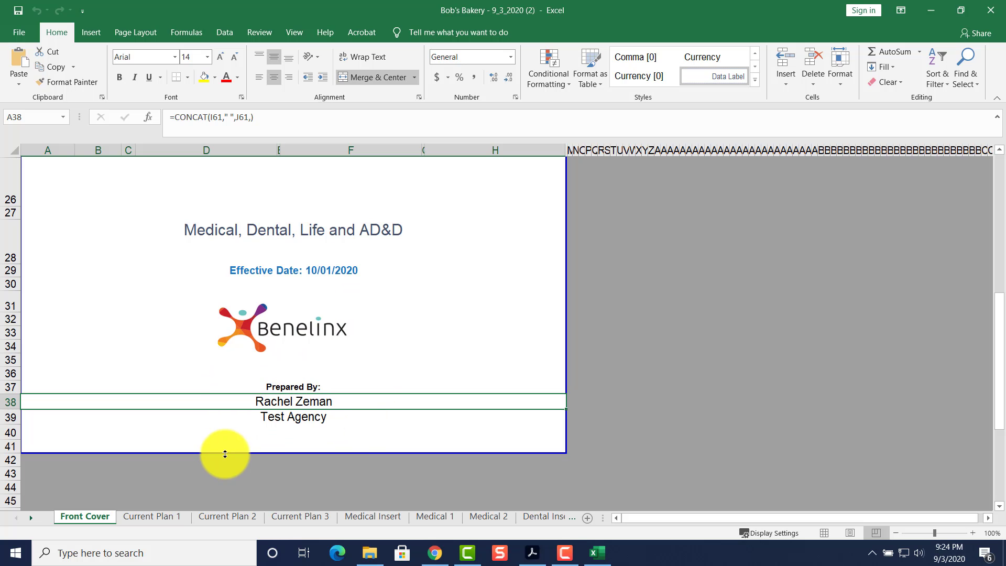
# Browse the Current Plan 1, 2 and 3 sheets.
pyautogui.click(143, 514)
pyautogui.click(225, 516)
pyautogui.click(312, 516)
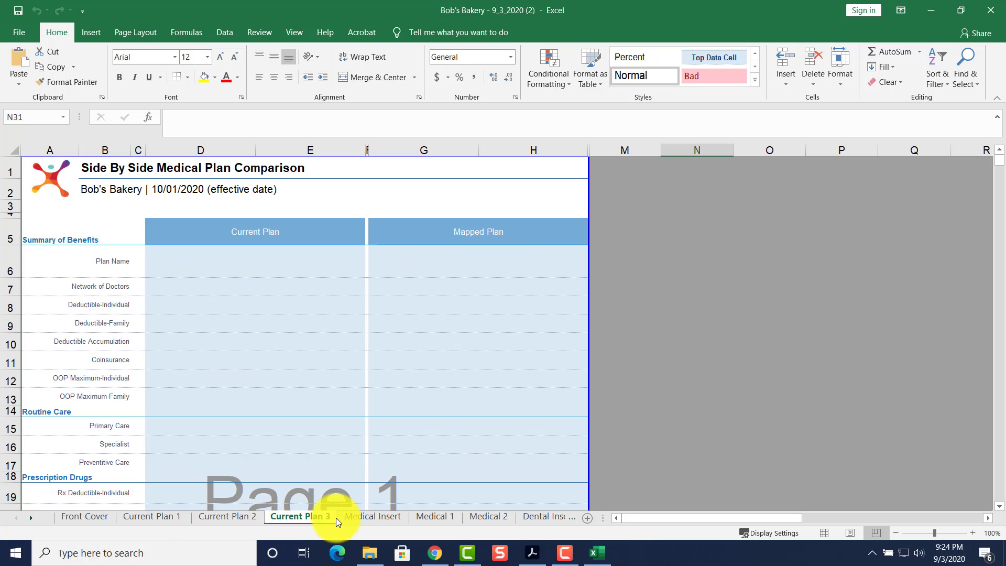
pyautogui.click(363, 517)
pyautogui.click(292, 519)
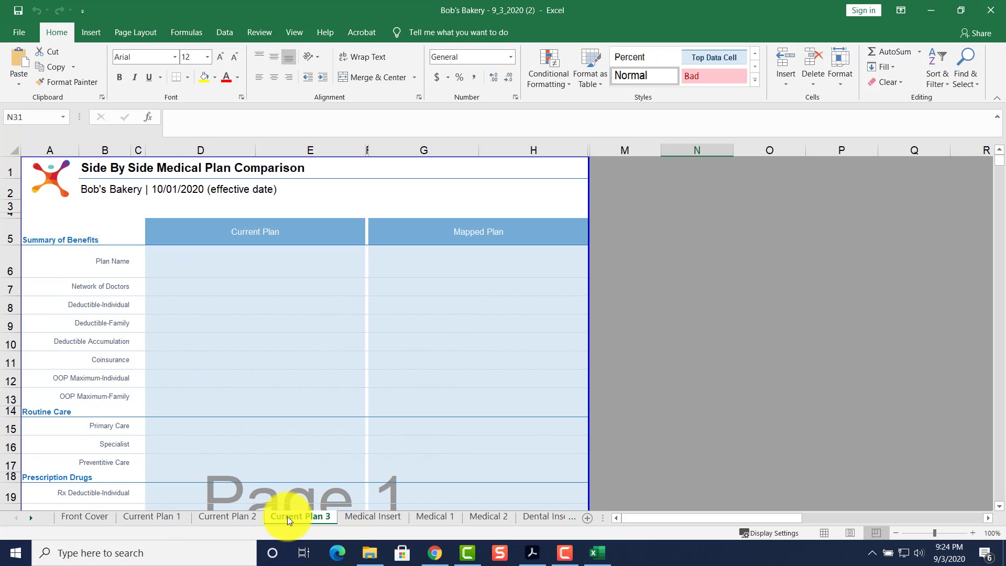
pyautogui.rightClick(308, 516)
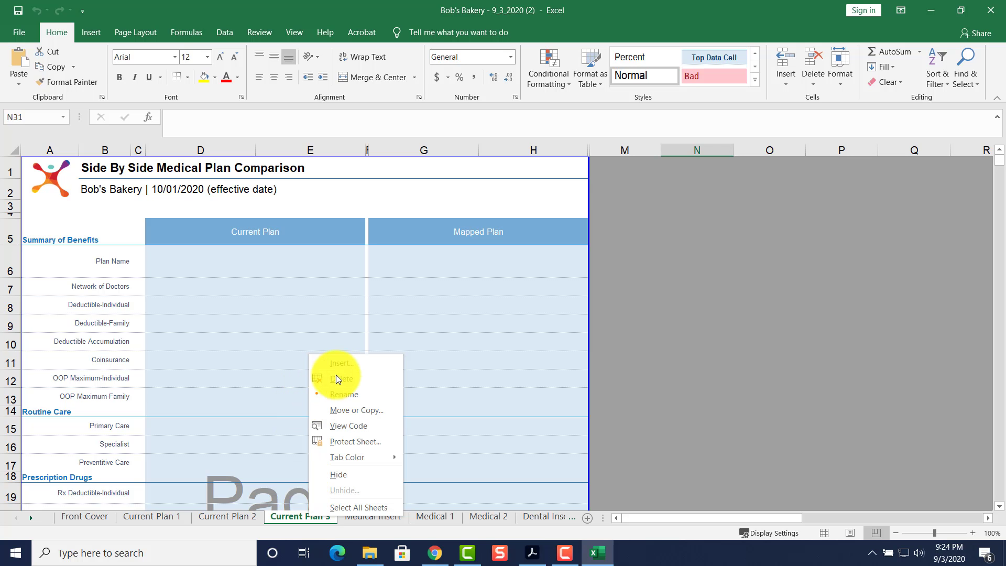
pyautogui.click(228, 514)
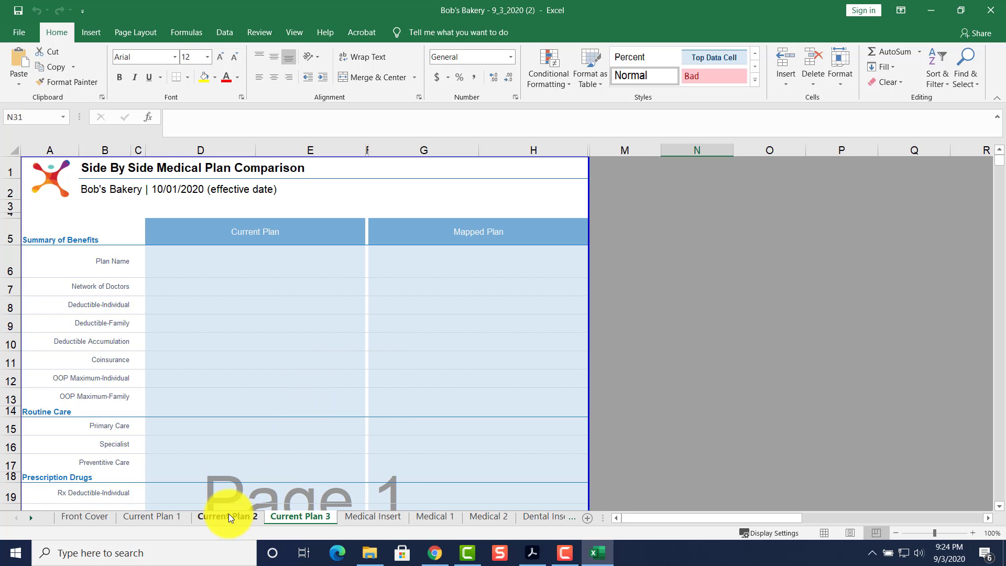
# Review Current Plan 1's premium totals and its 9.63% Percent Increase, then go to Medical Insert.
pyautogui.click(142, 515)
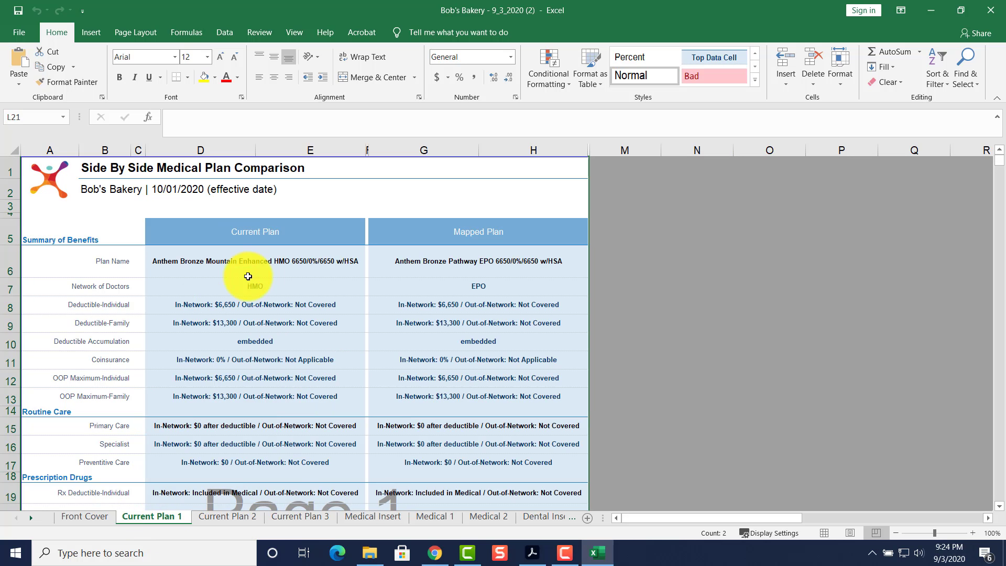
pyautogui.scroll(-2, 427, 405)
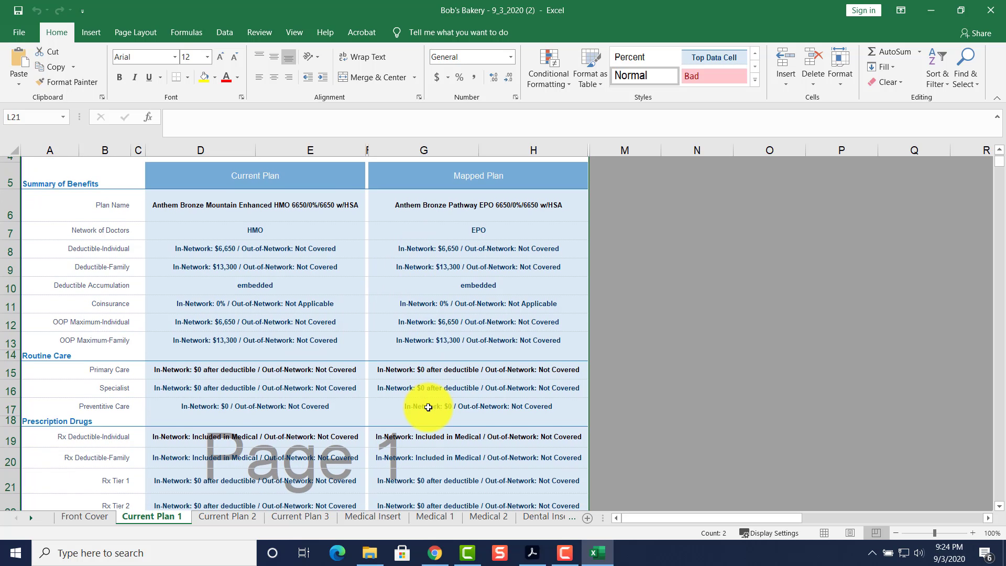
pyautogui.scroll(2, 427, 404)
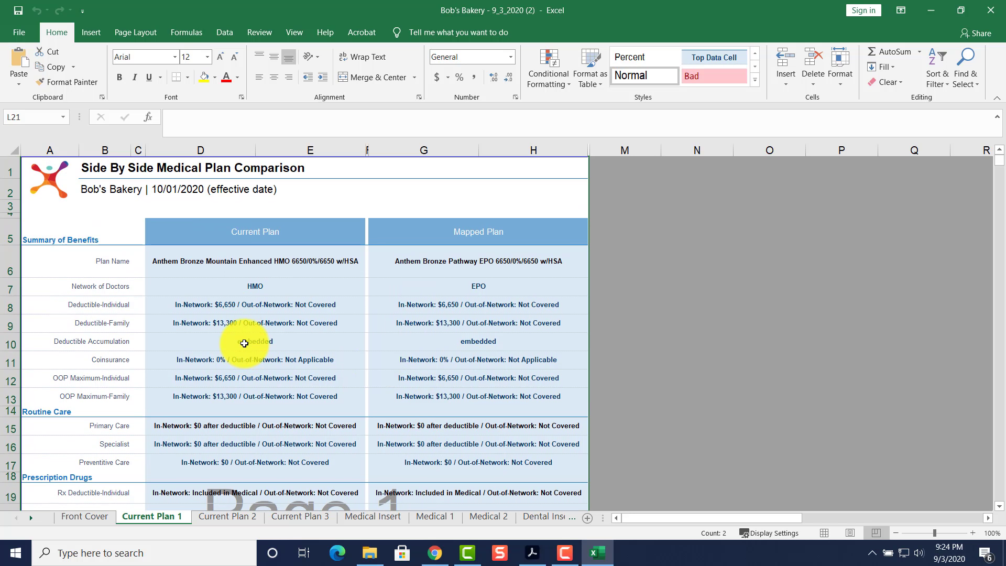
pyautogui.scroll(-2, 242, 342)
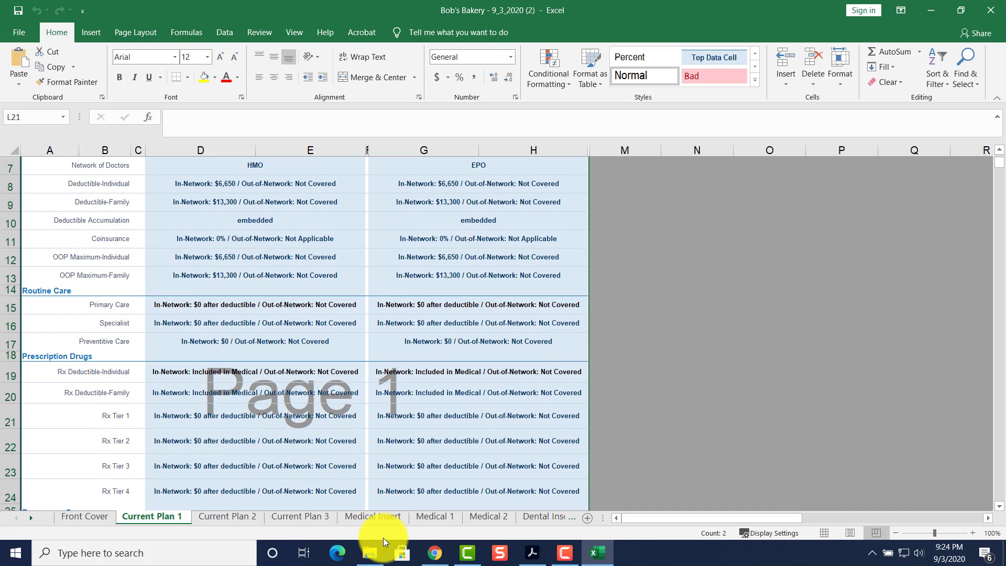
pyautogui.scroll(2, 254, 343)
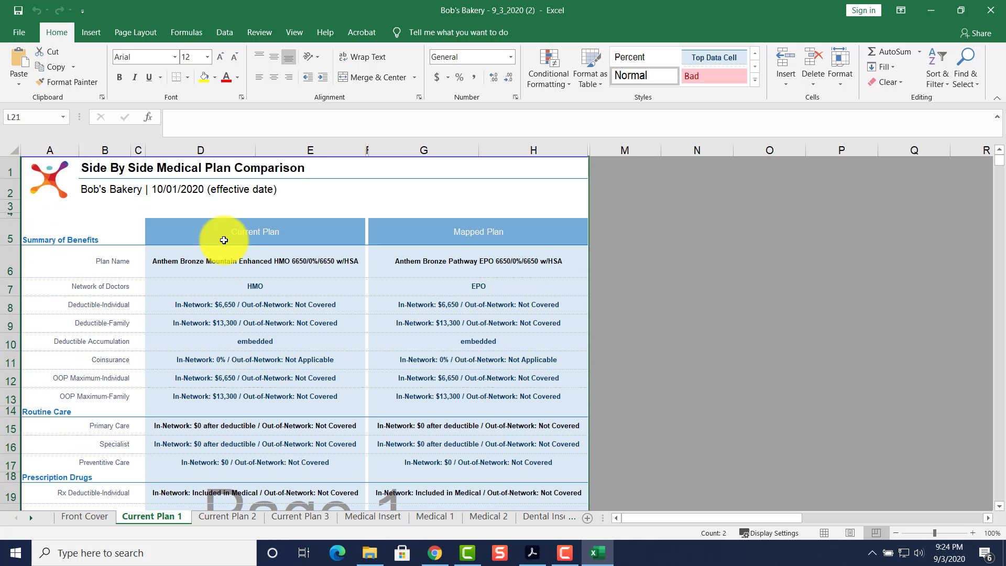
pyautogui.scroll(-8, 447, 300)
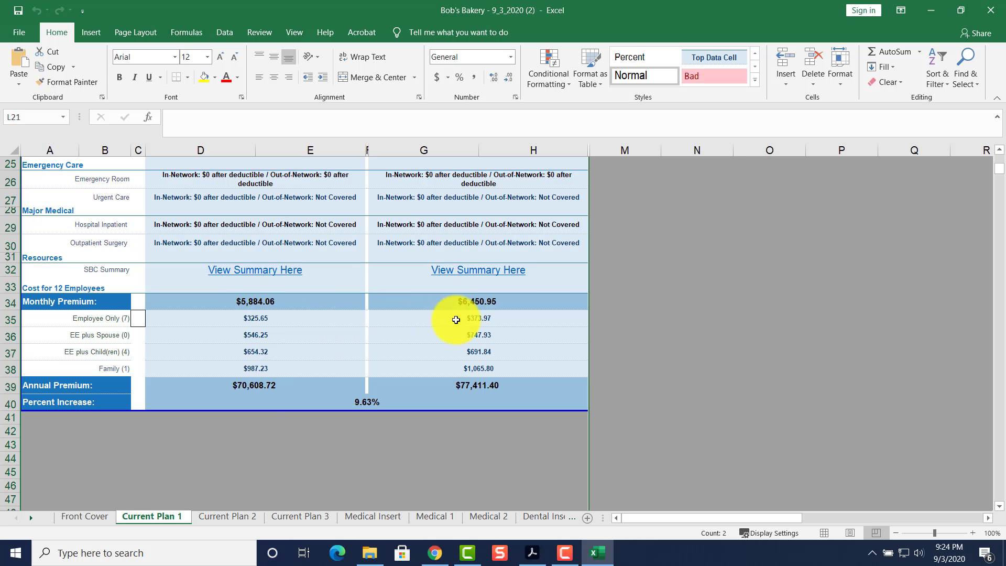
pyautogui.click(328, 403)
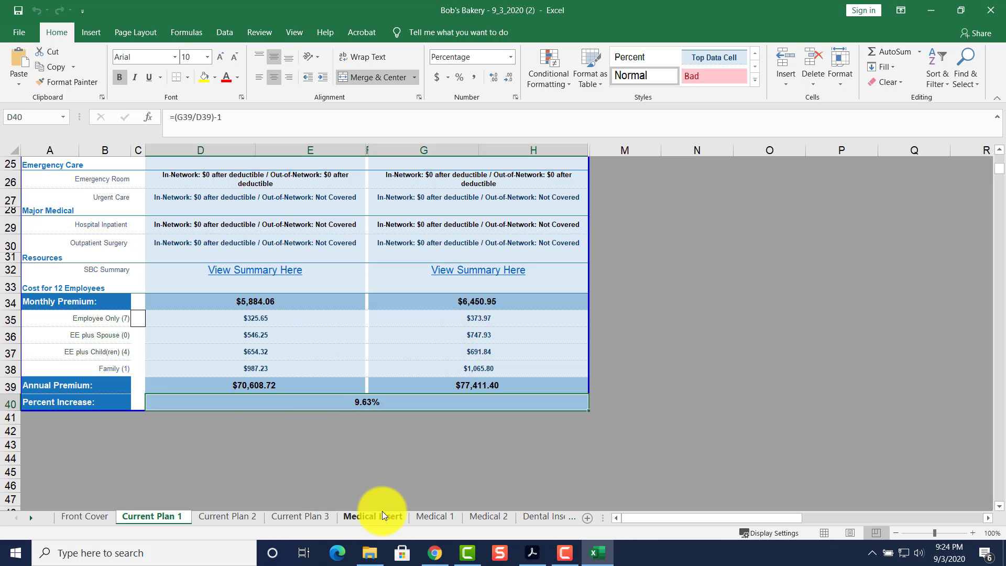
pyautogui.click(356, 518)
pyautogui.scroll(-2, 322, 445)
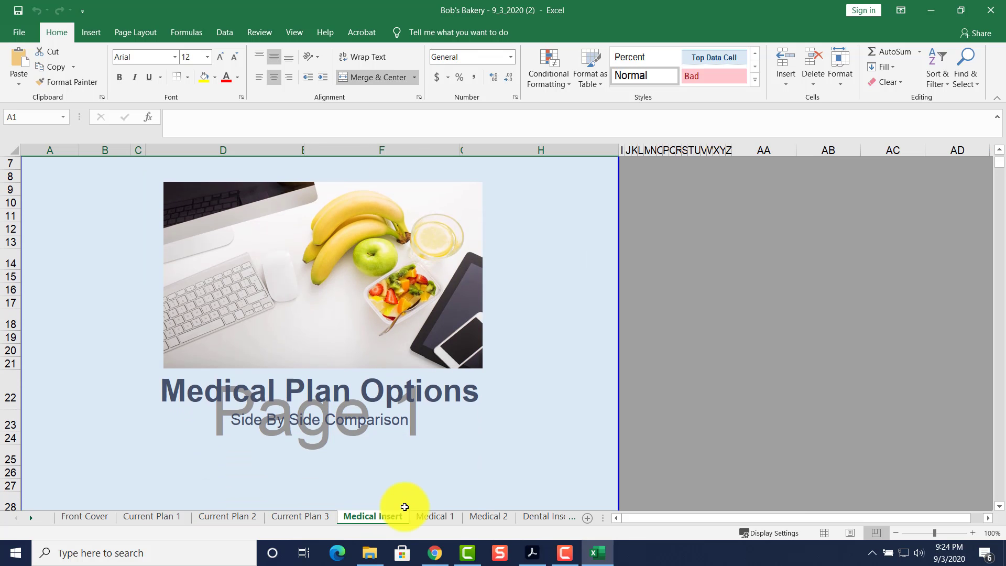
# Check plan 1's Employer Total and Employee Total on the Medical 1 comparison sheet.
pyautogui.click(421, 516)
pyautogui.scroll(3, 326, 416)
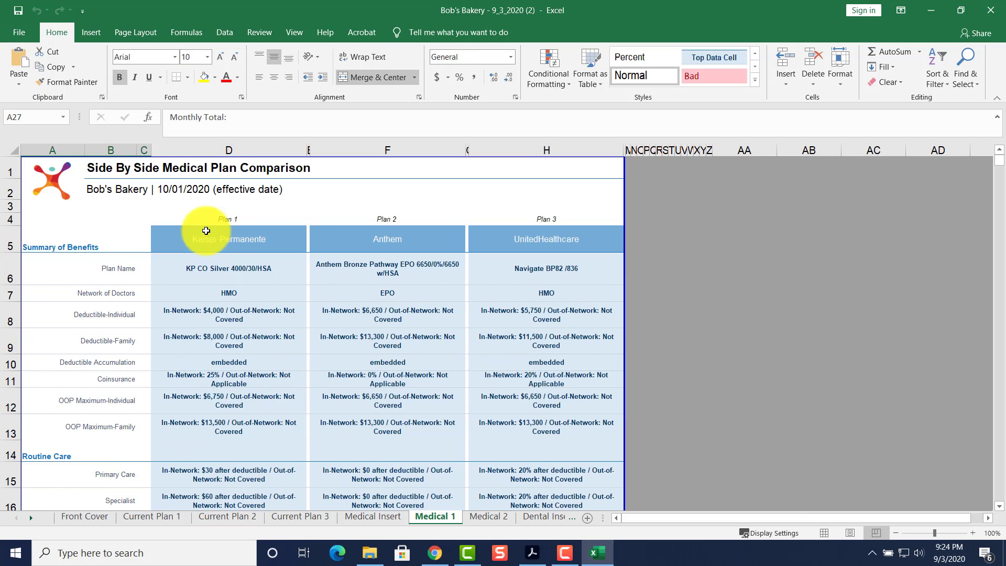
pyautogui.scroll(-5, 498, 396)
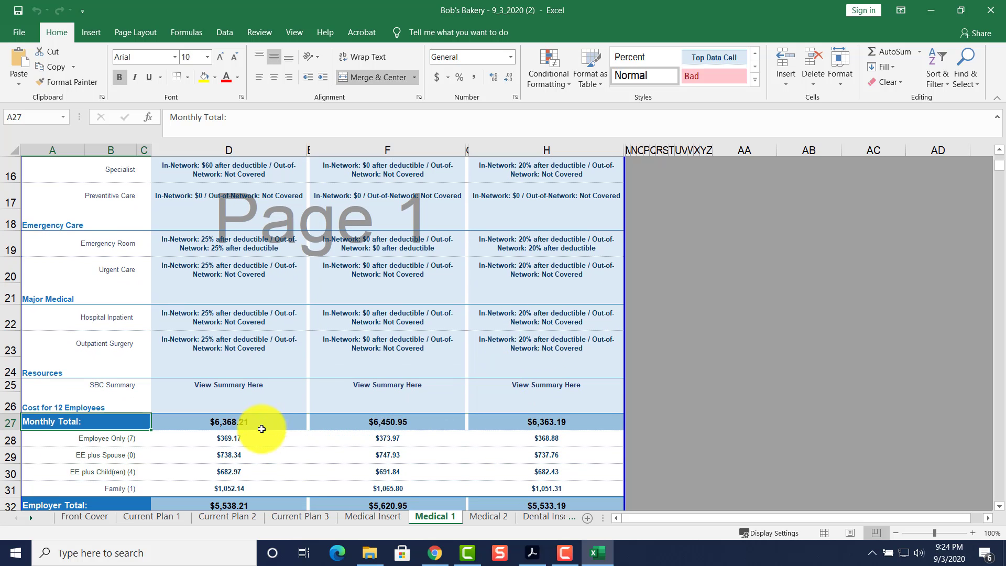
pyautogui.scroll(-1, 465, 447)
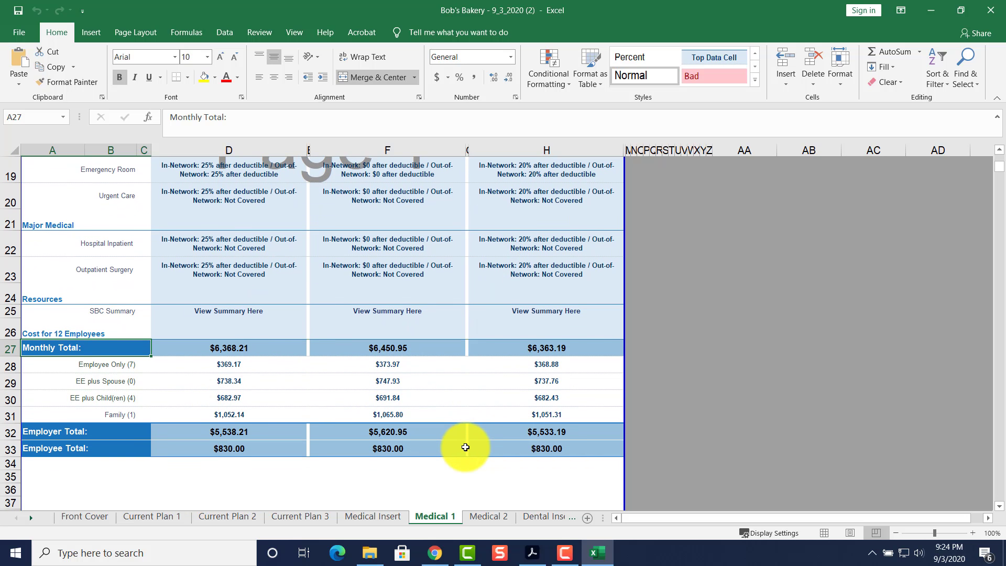
pyautogui.click(213, 438)
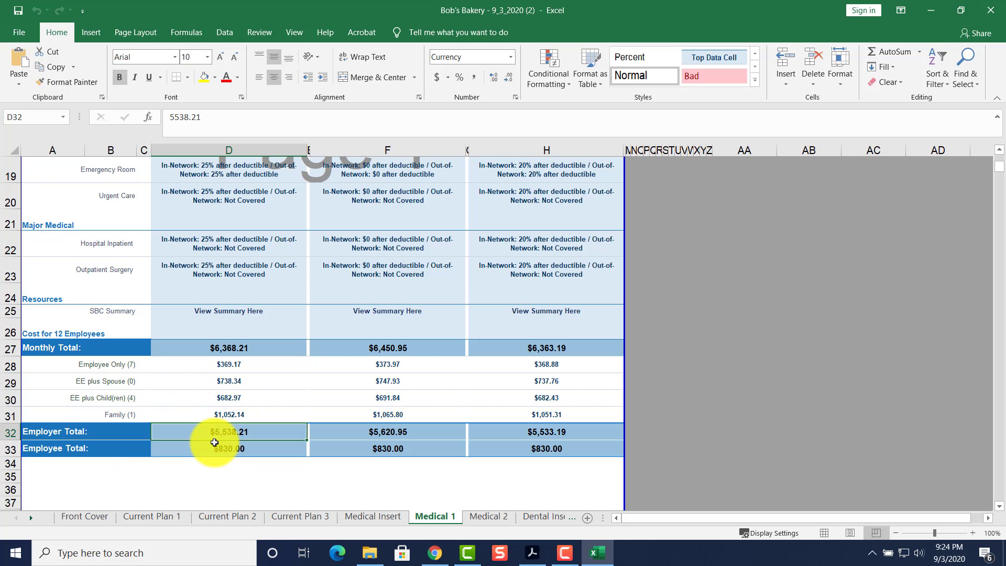
pyautogui.click(214, 445)
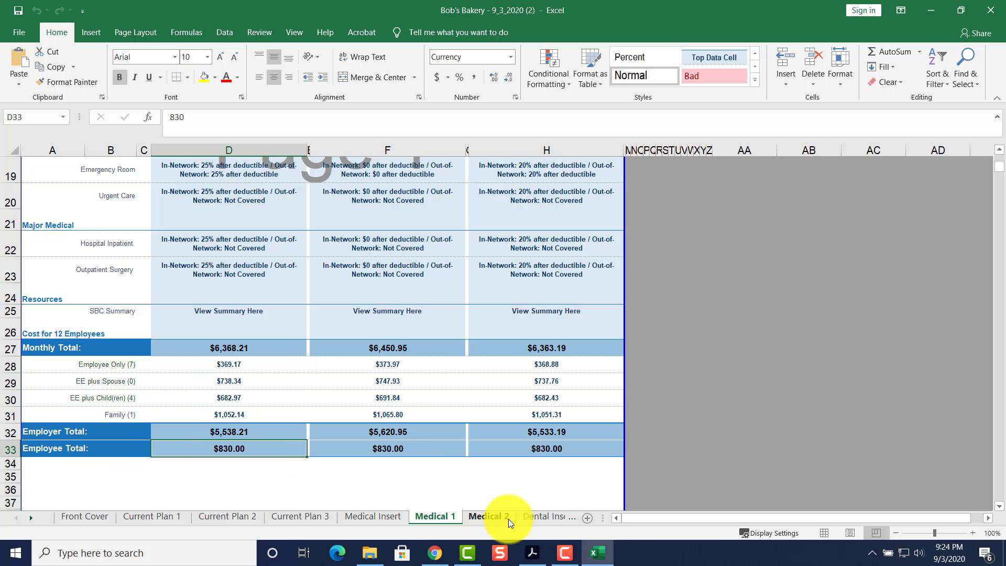
# Open the Dental comparison sheet and scroll up to its Anthem CO Dental Prime Plan heading.
pyautogui.click(525, 518)
pyautogui.click(539, 521)
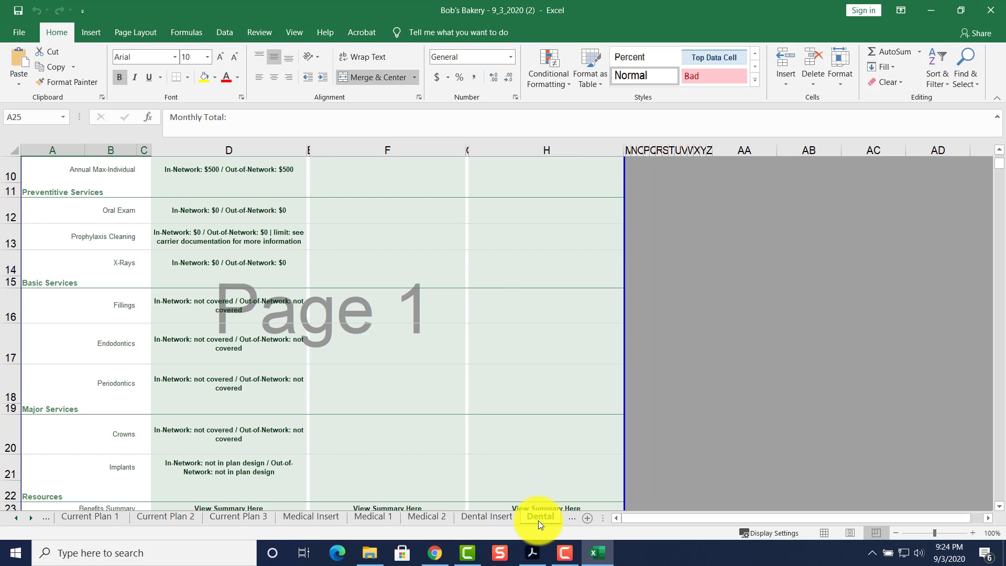
pyautogui.scroll(5, 344, 454)
pyautogui.scroll(-6, 236, 430)
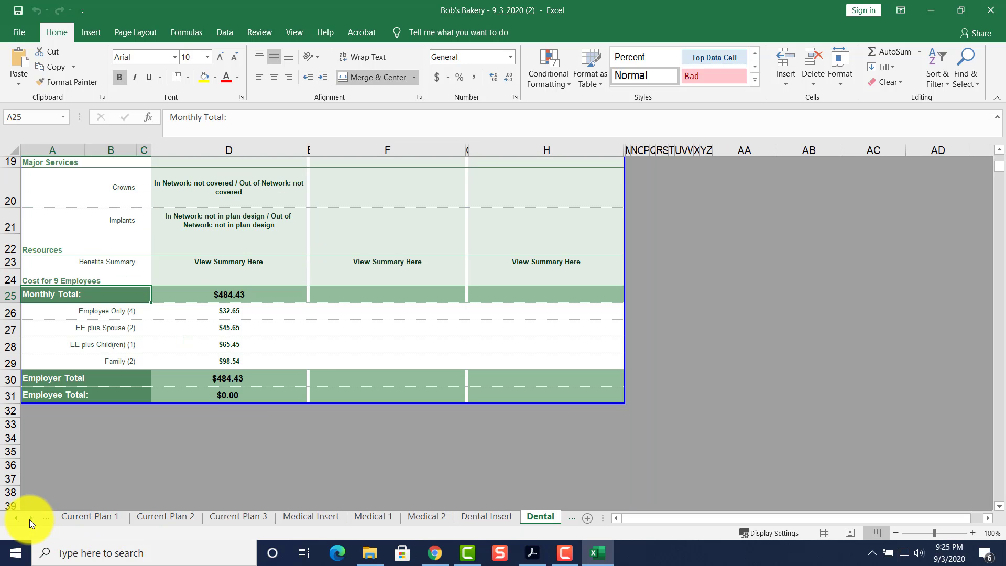
pyautogui.click(30, 519)
pyautogui.click(29, 519)
pyautogui.click(30, 519)
pyautogui.click(30, 519)
pyautogui.click(30, 519)
pyautogui.click(30, 519)
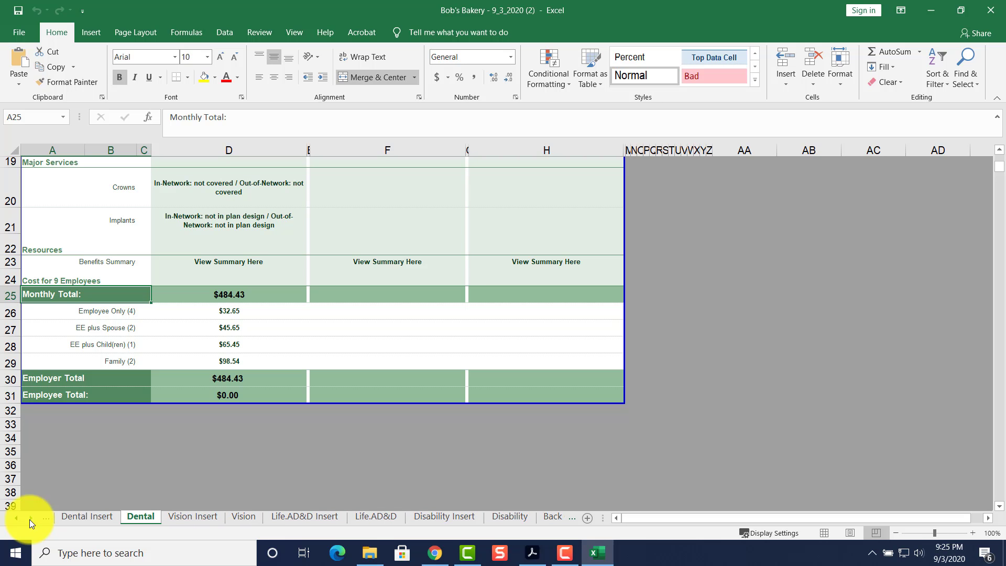
pyautogui.click(29, 520)
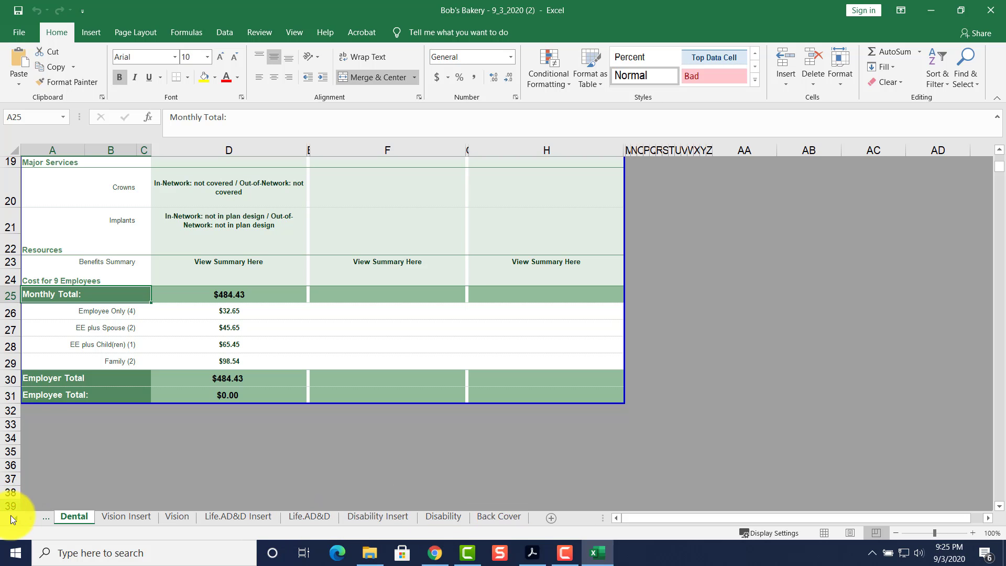
pyautogui.moveTo(15, 516); pyautogui.dragTo(15, 517)
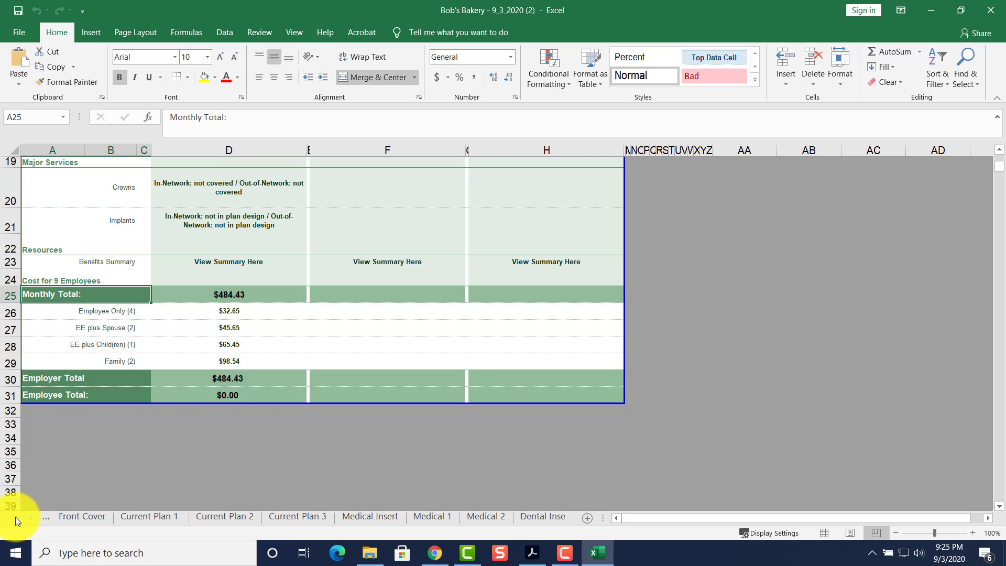
pyautogui.scroll(6, 217, 402)
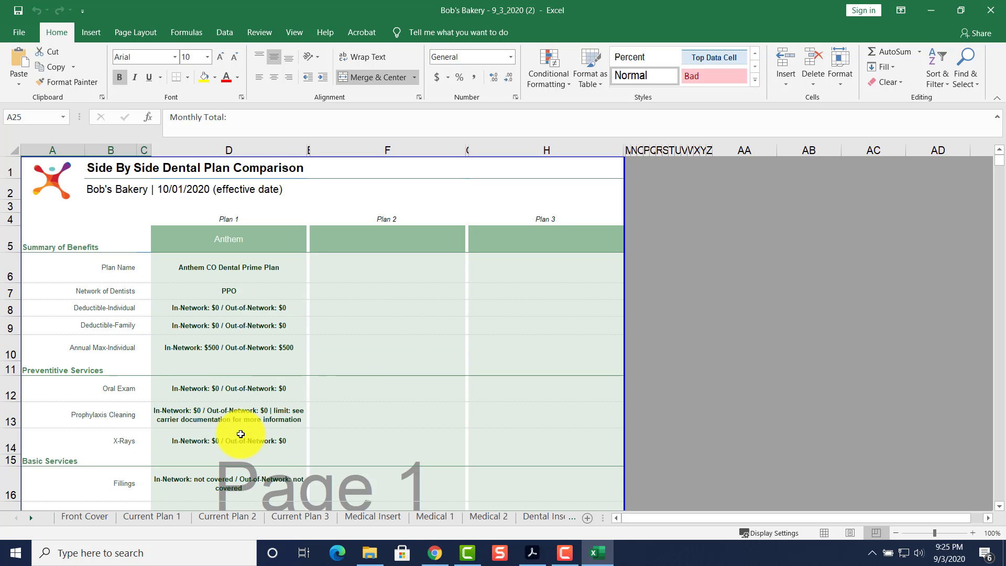
# Show the Benelinx System Process Flow PDF full-screen in Acrobat, then move it off-screen.
pyautogui.click(923, 15)
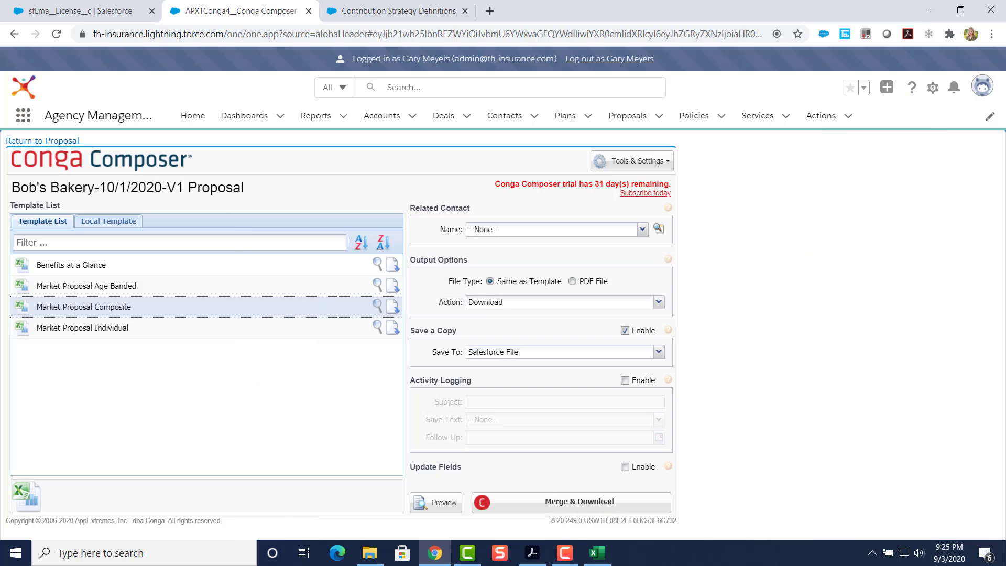
pyautogui.click(533, 553)
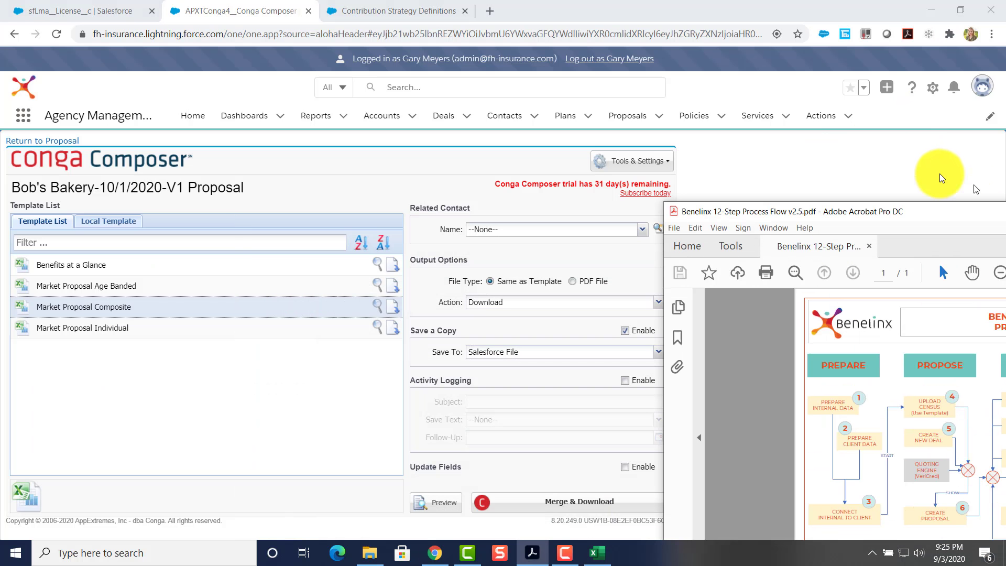
pyautogui.moveTo(940, 204); pyautogui.dragTo(499, 52)
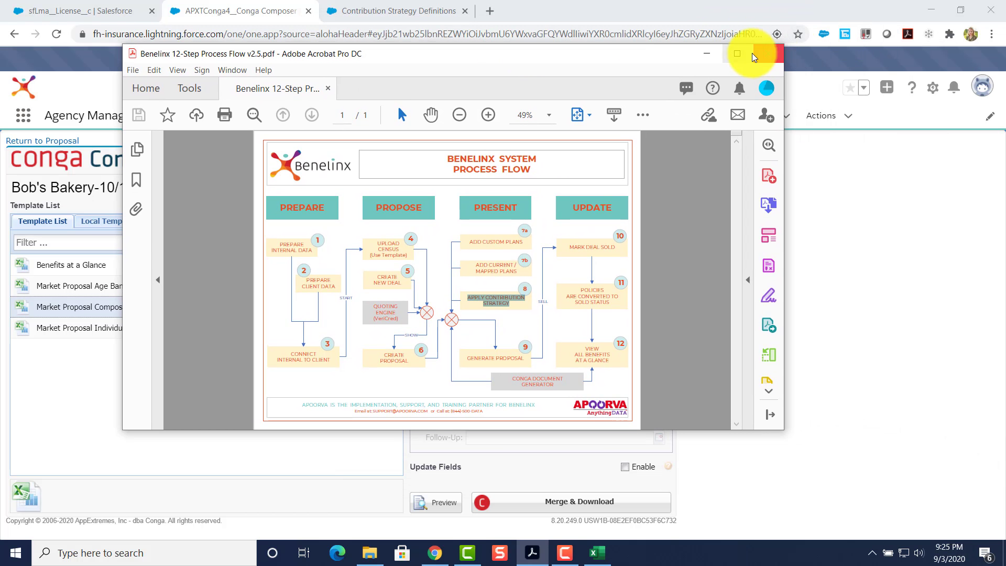
pyautogui.click(738, 53)
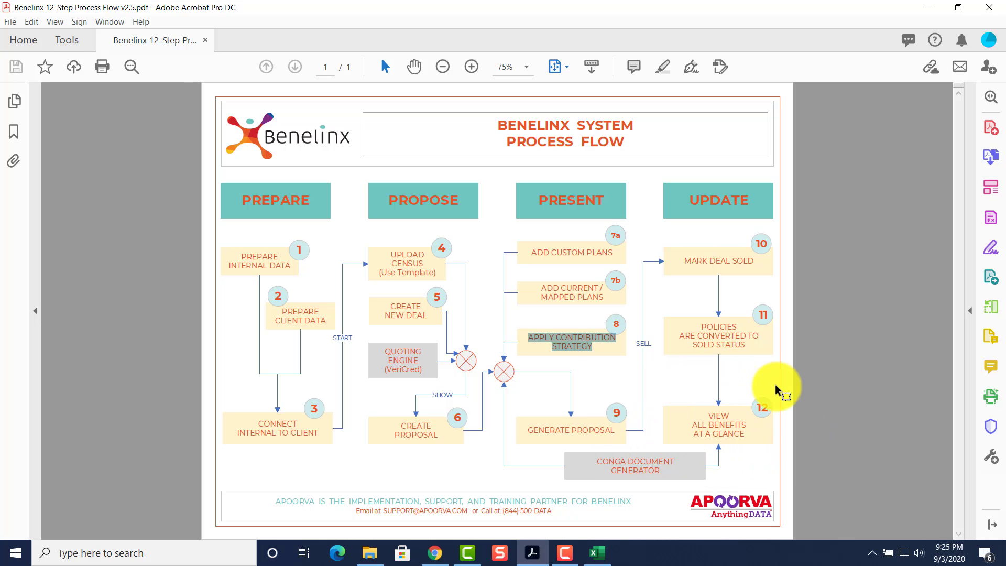
pyautogui.doubleClick(649, 10)
pyautogui.moveTo(702, 41); pyautogui.dragTo(1005, 167)
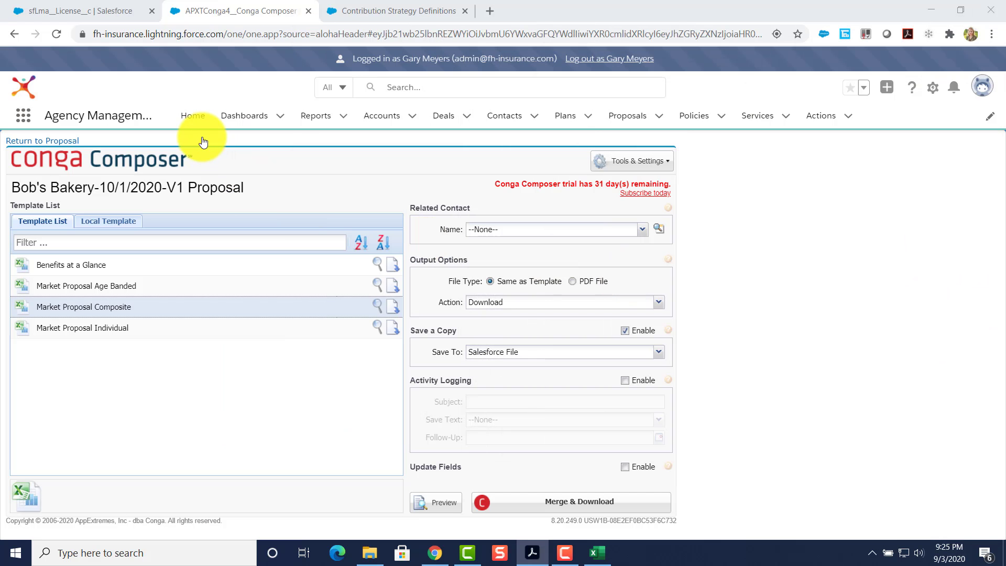
# Open the Bob's Bakery account's related lists and scroll down to its Deals, showing Renewal 10.1.
pyautogui.click(382, 116)
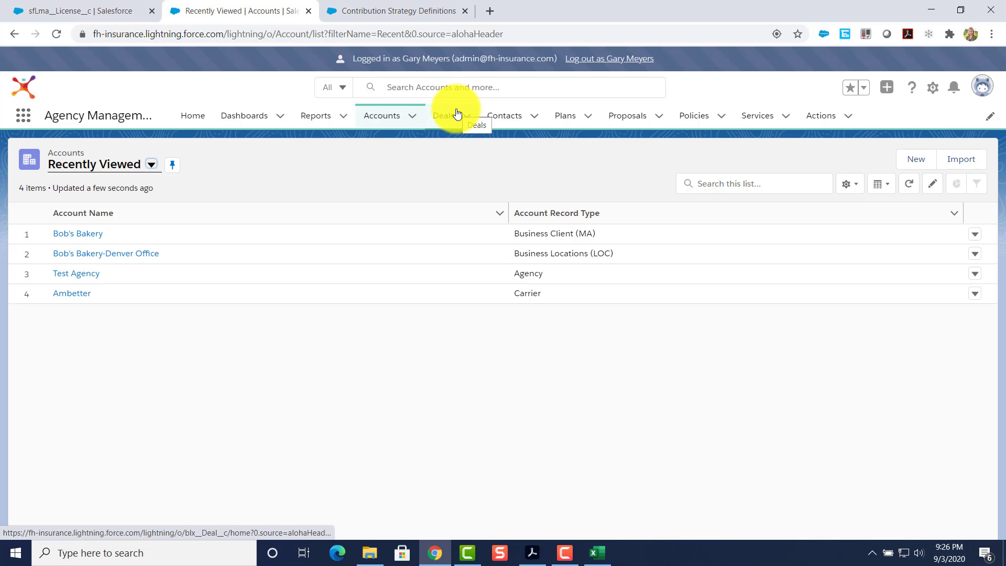
pyautogui.click(68, 234)
pyautogui.click(108, 333)
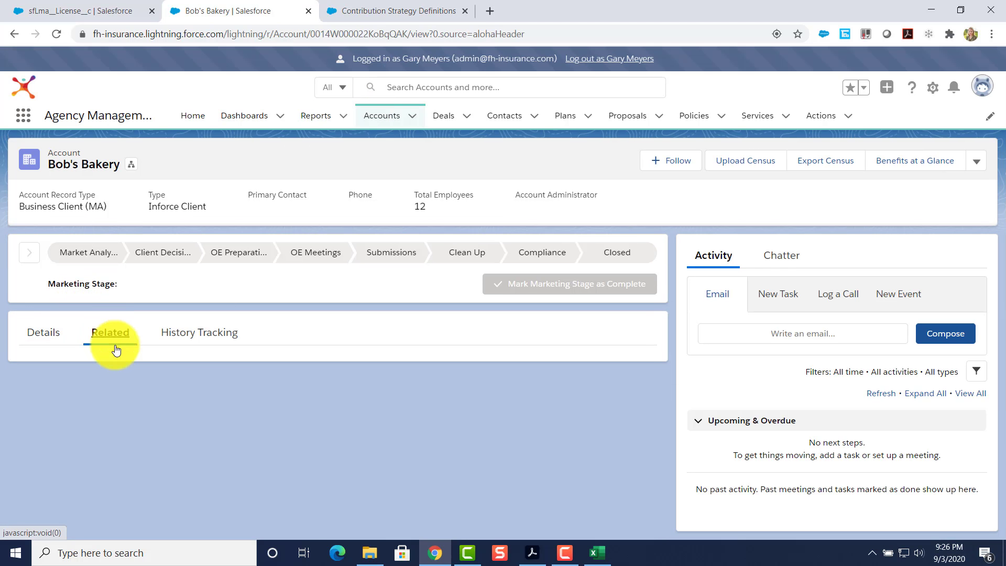
pyautogui.scroll(-5, 168, 365)
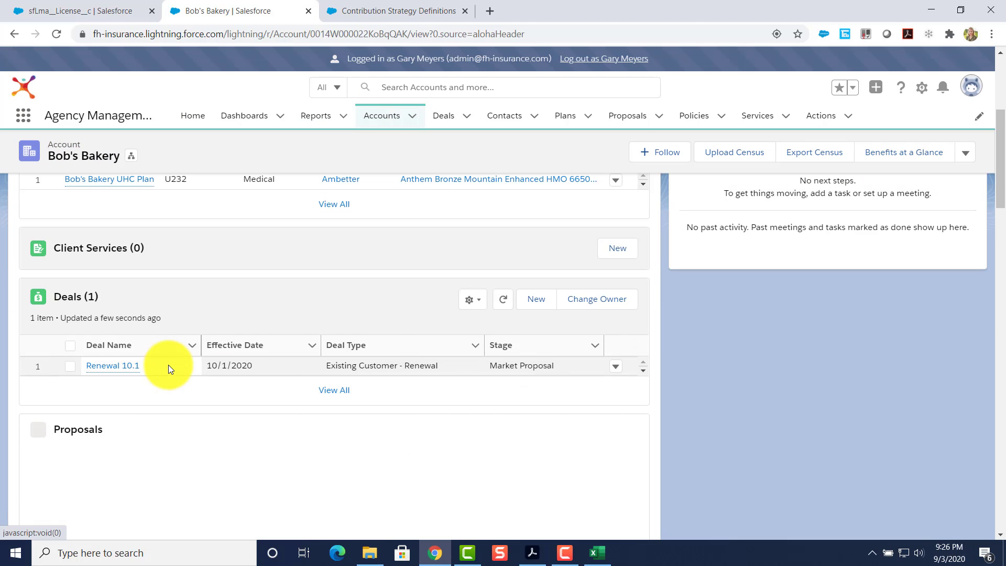
# Open the Renewal 10.1 deal at Market Proposal stage, using the Deals tab's Recently Viewed list.
pyautogui.click(112, 366)
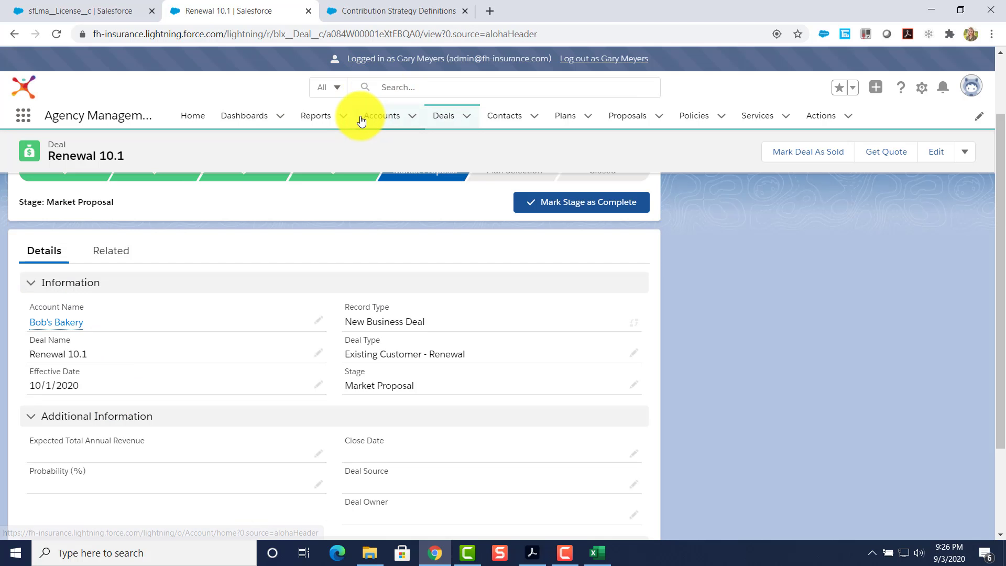
pyautogui.click(376, 120)
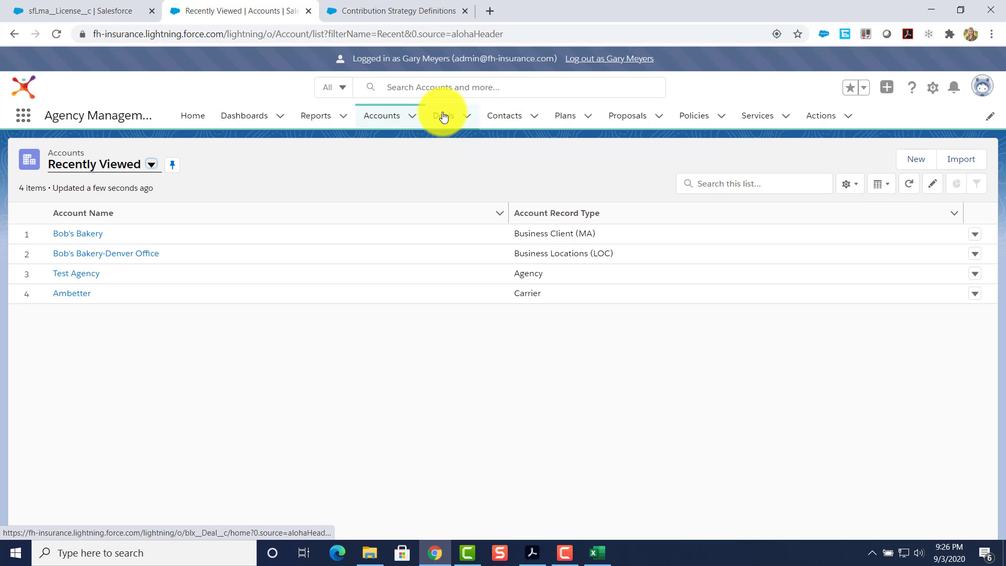
pyautogui.click(444, 117)
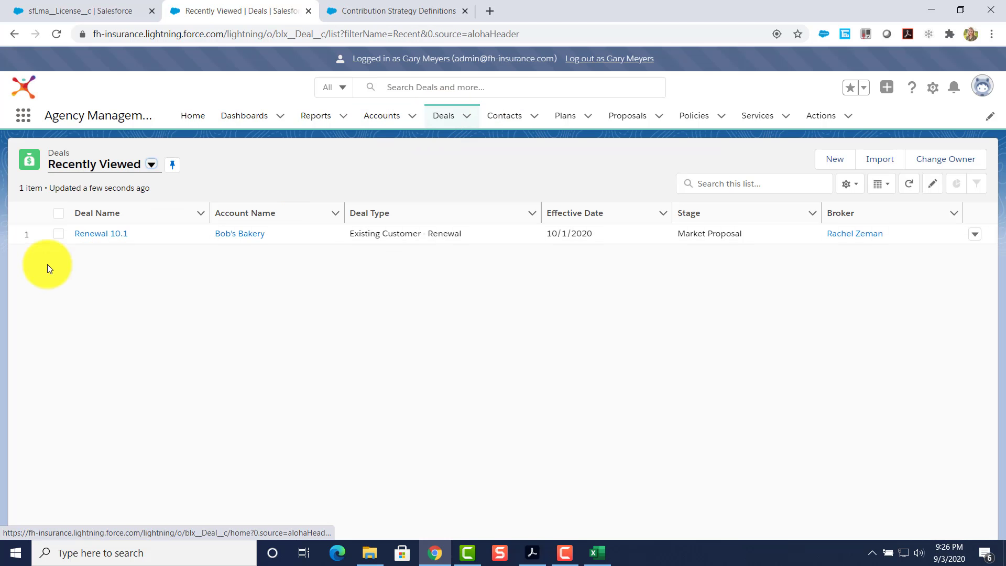
pyautogui.click(97, 212)
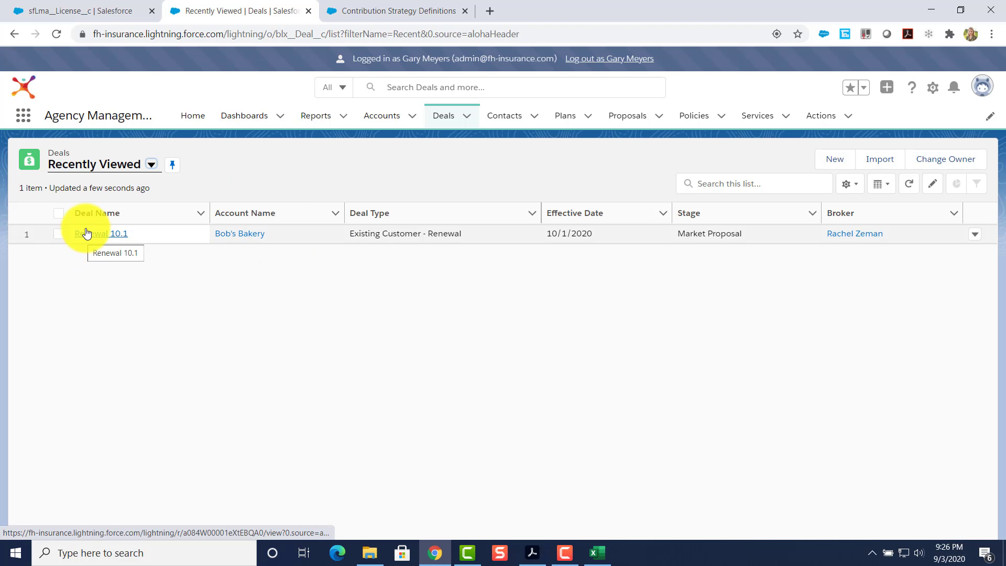
pyautogui.click(151, 165)
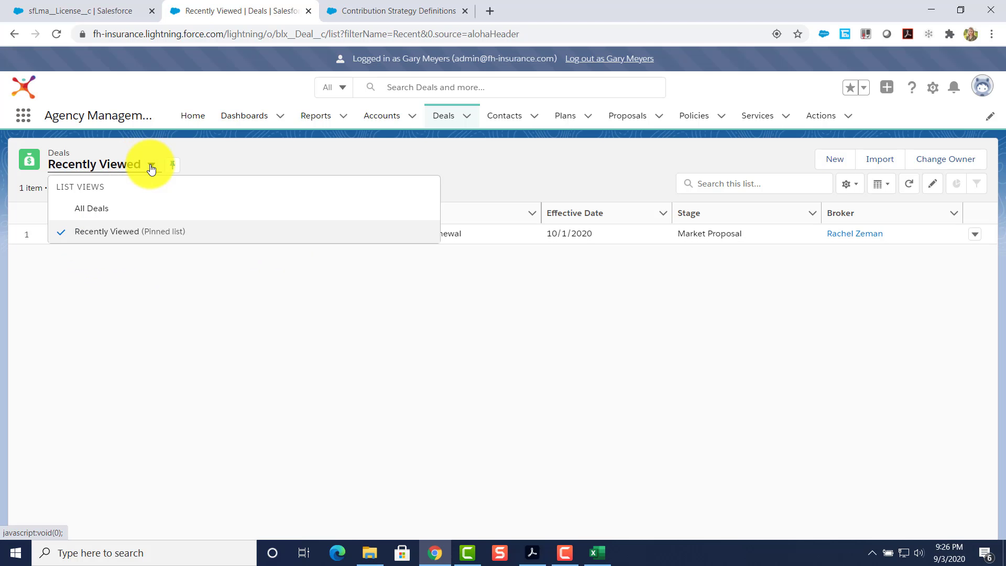
pyautogui.click(108, 230)
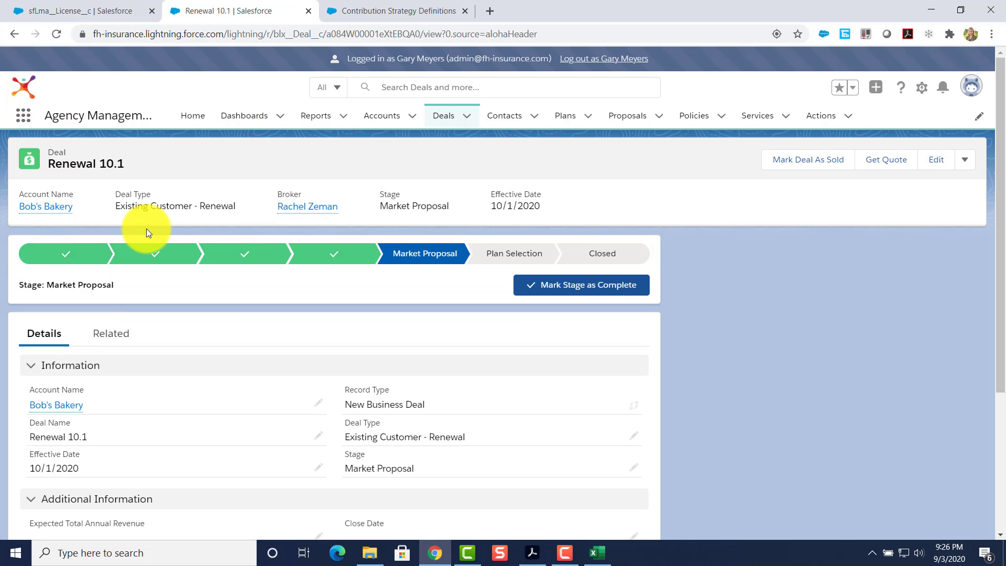
# Begin marking the deal sold with the Bob's Bakery-10/1/2020-V1 Proposal and confirm the contributions.
pyautogui.click(794, 167)
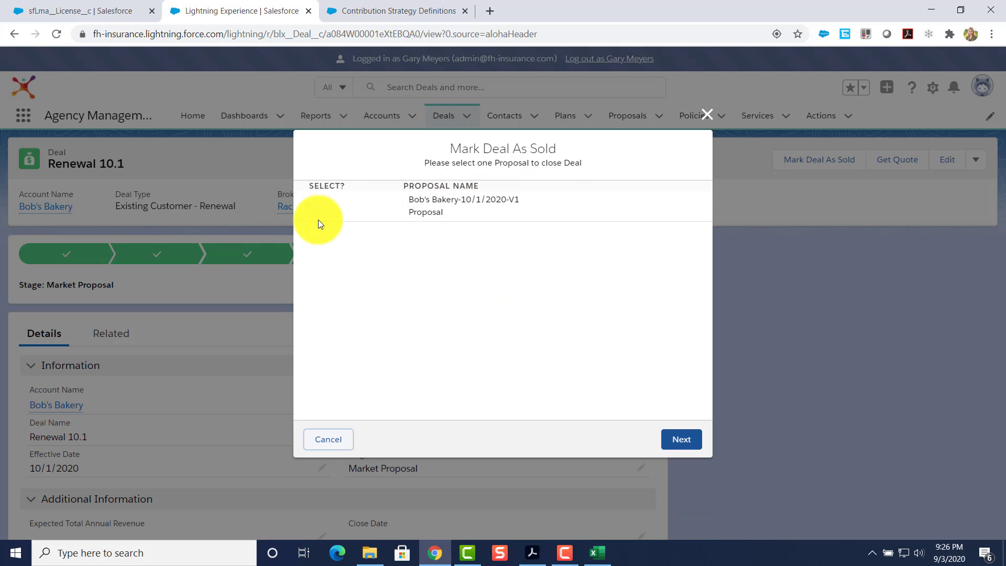
pyautogui.click(314, 206)
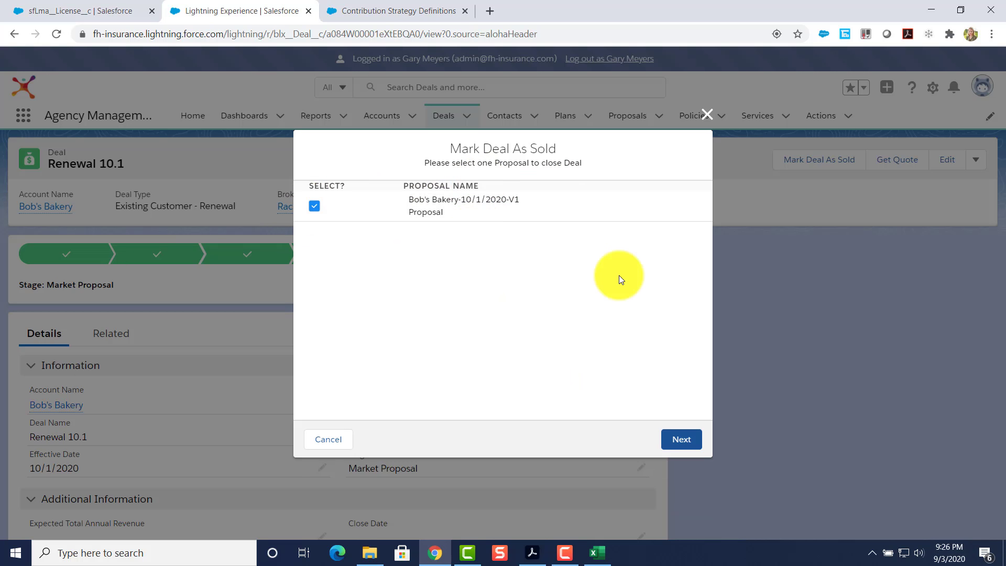
pyautogui.click(681, 439)
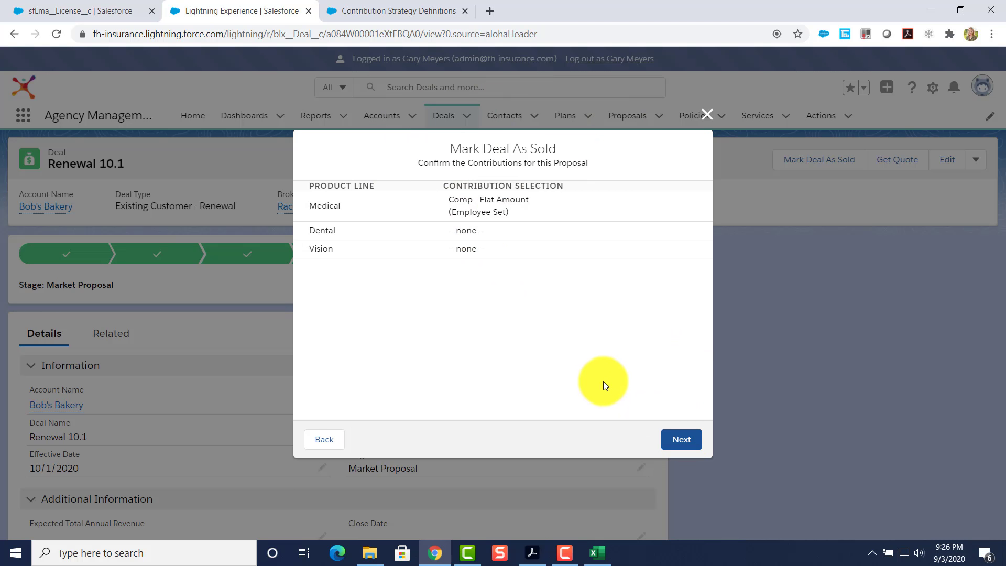
pyautogui.click(693, 443)
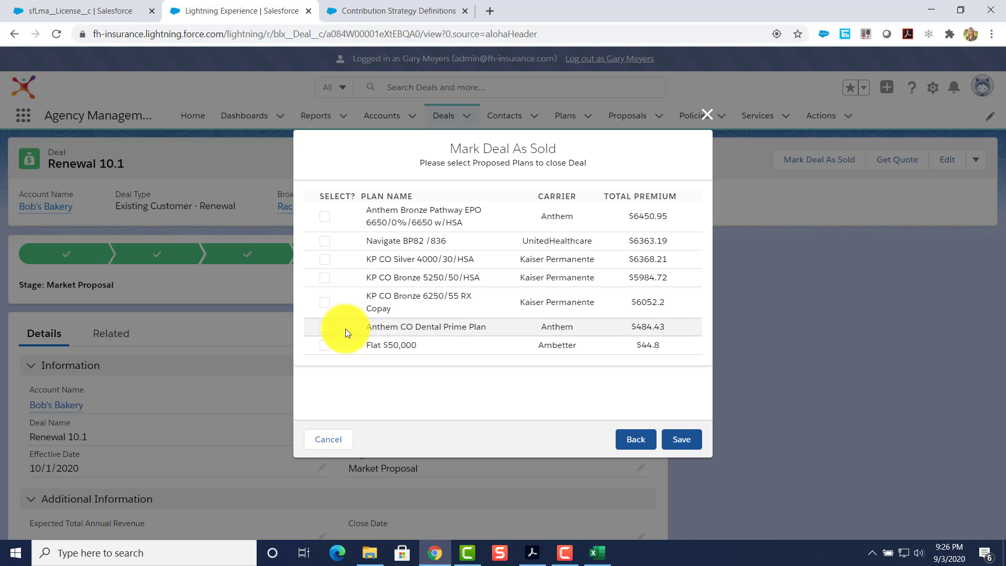
# Include the Flat $50,000 and Anthem Bronze Pathway EPO plans and save the sale.
pyautogui.click(326, 344)
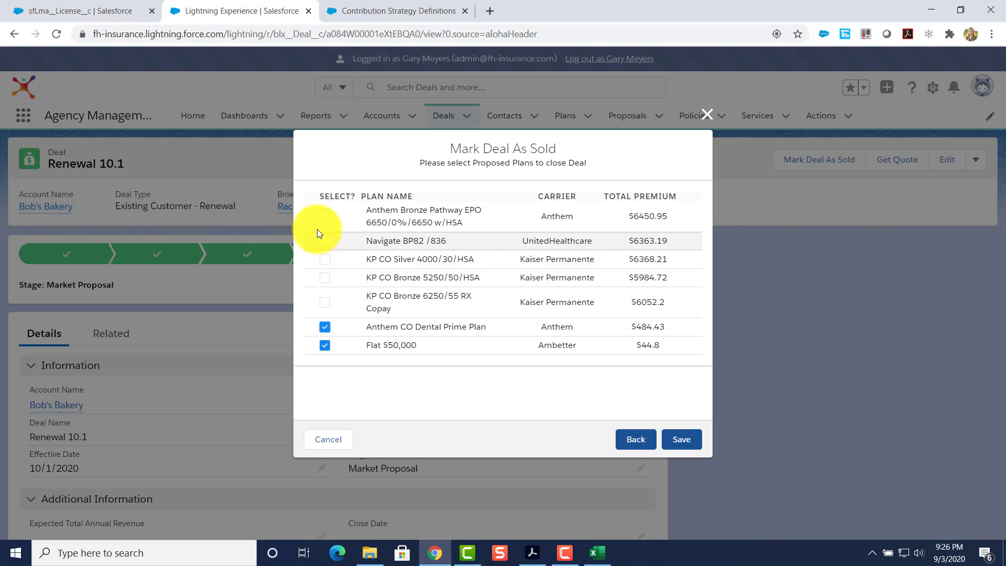
pyautogui.click(325, 215)
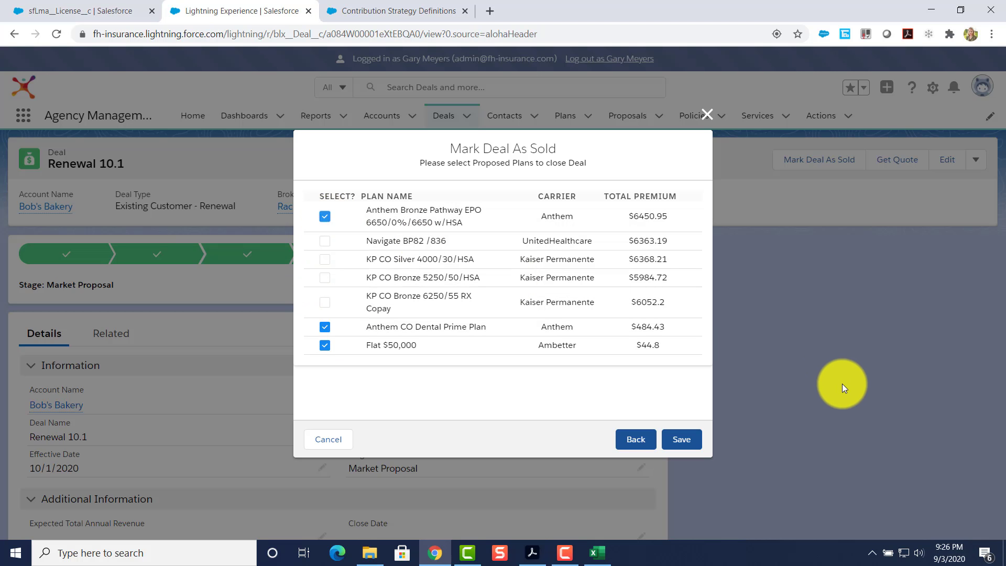
pyautogui.click(691, 441)
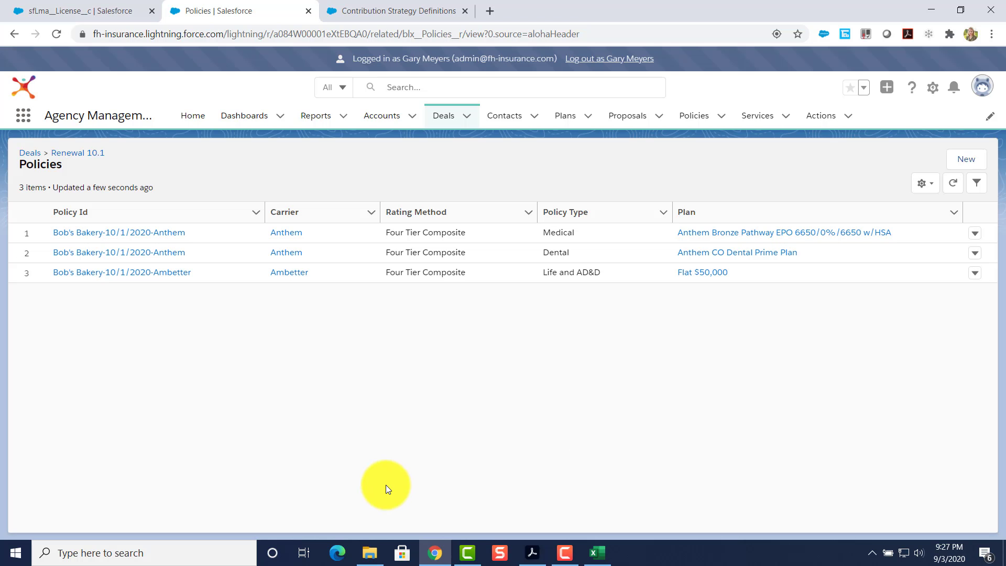
# Go from Renewal 10.1 to the Bob's Bakery account's related Policies list showing four policies.
pyautogui.click(71, 154)
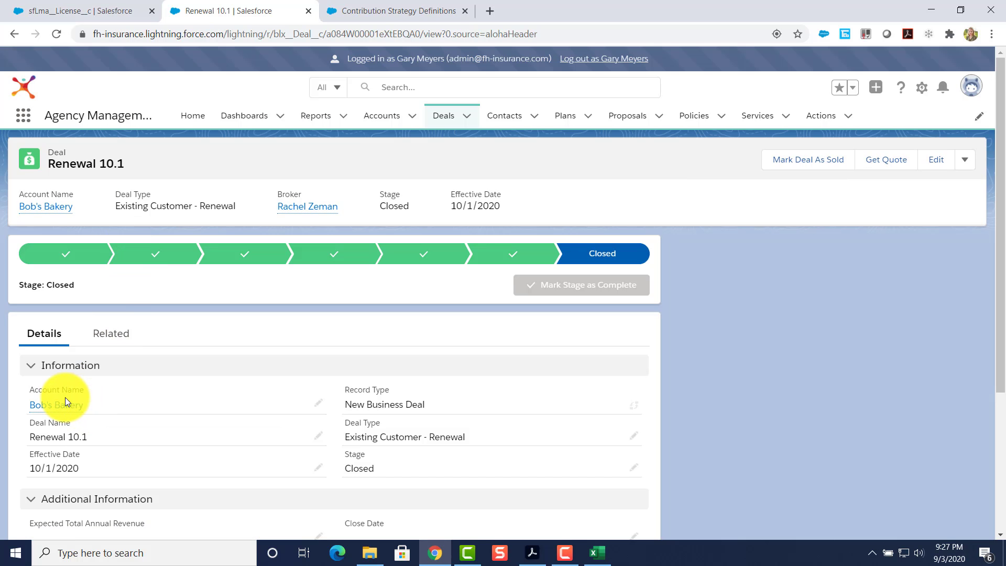
pyautogui.scroll(-1, 74, 409)
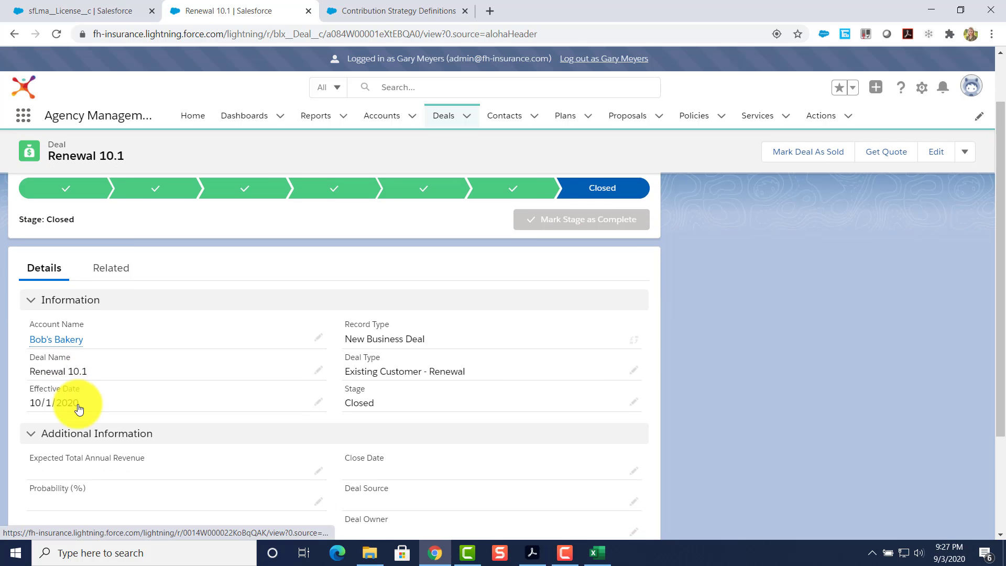
pyautogui.click(71, 340)
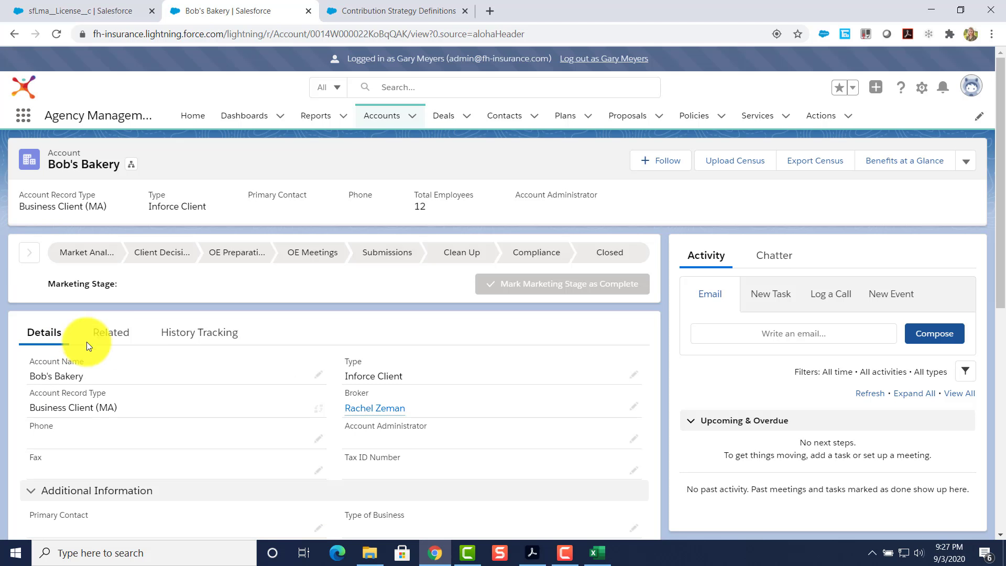
pyautogui.click(114, 332)
pyautogui.scroll(-2, 156, 433)
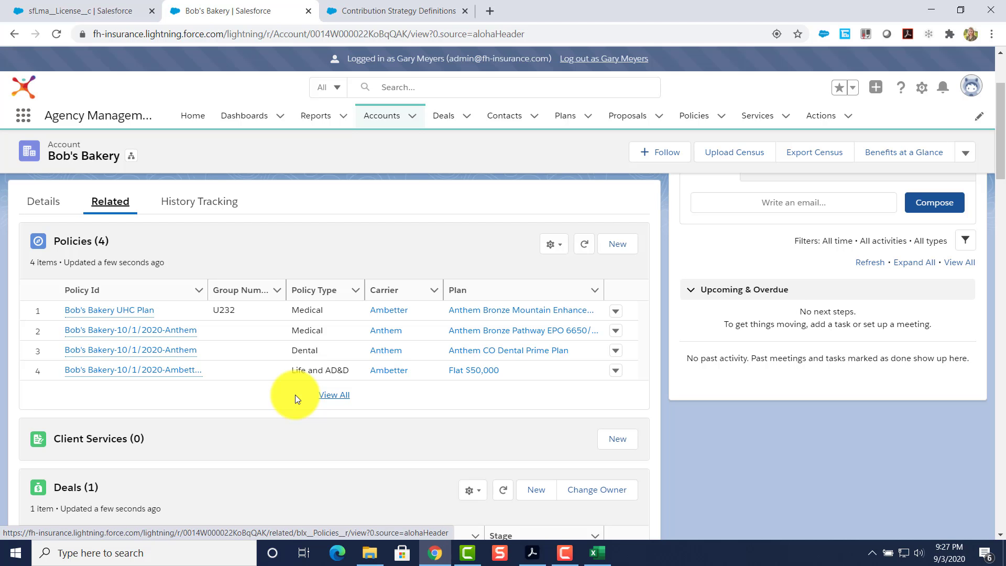
# Open the Bob's Bakery-10/1/2020-Anthem policy and then its Anthem Bronze Pathway EPO plan record.
pyautogui.click(125, 337)
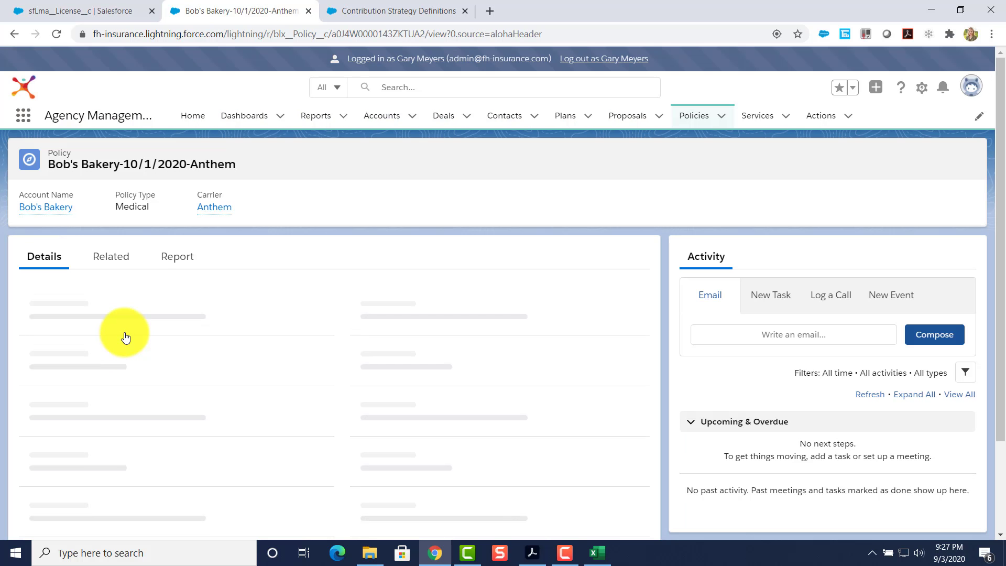
pyautogui.scroll(-1, 142, 364)
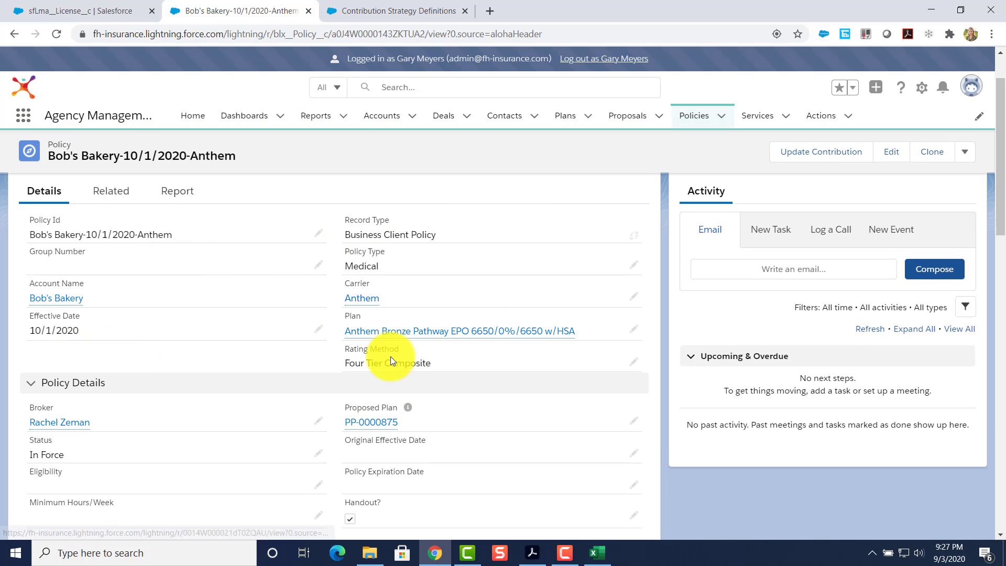
pyautogui.click(386, 331)
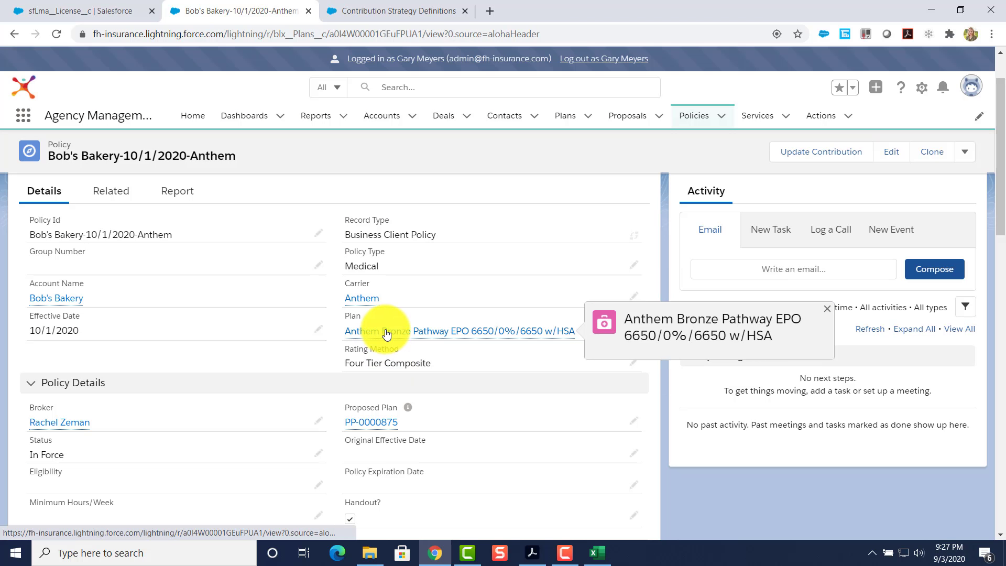
pyautogui.scroll(-10, 417, 391)
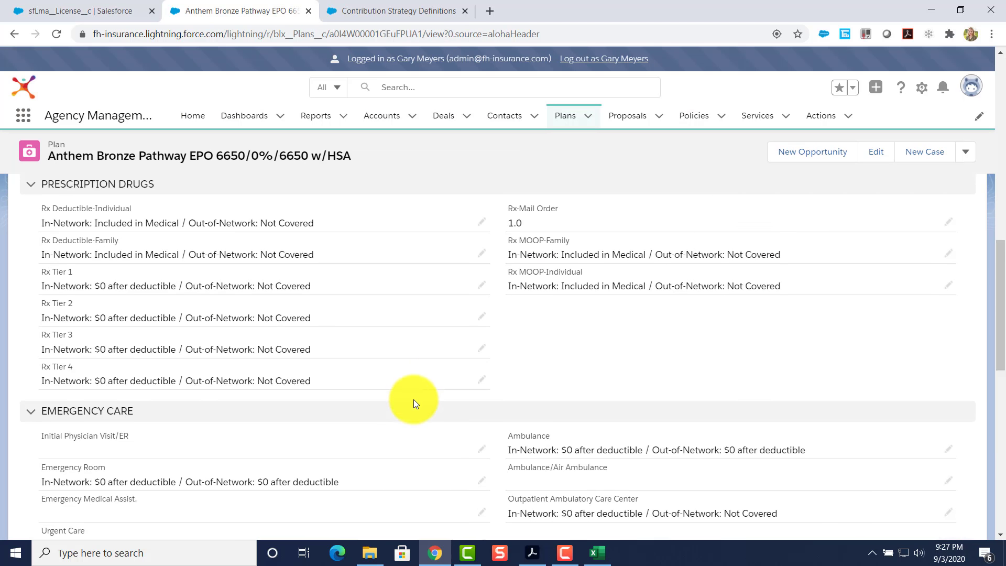
pyautogui.scroll(8, 413, 400)
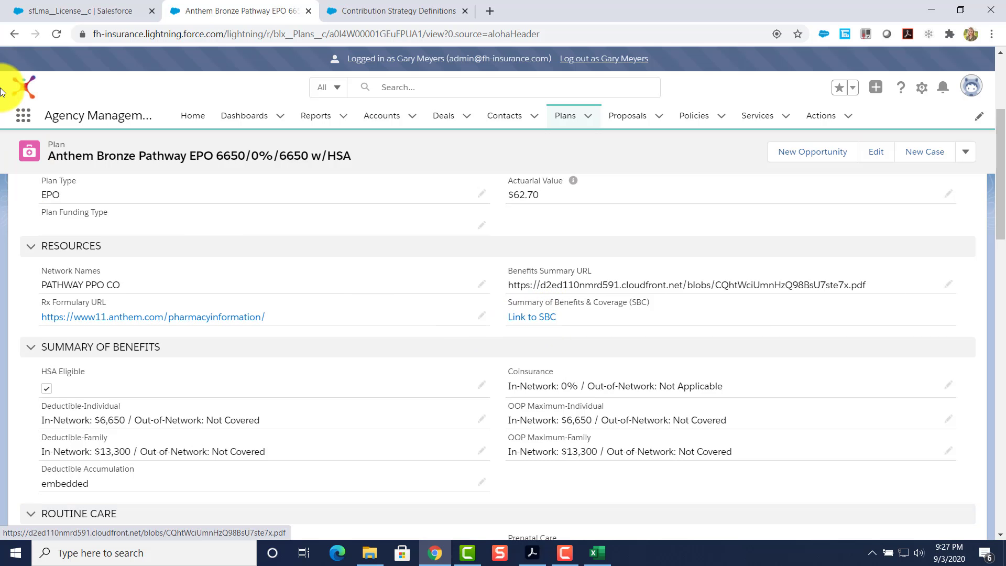
# Back on the Anthem policy, review employer ($323.97–$945.80) and employee ($50–$120) contributions.
pyautogui.click(14, 34)
pyautogui.scroll(-3, 202, 400)
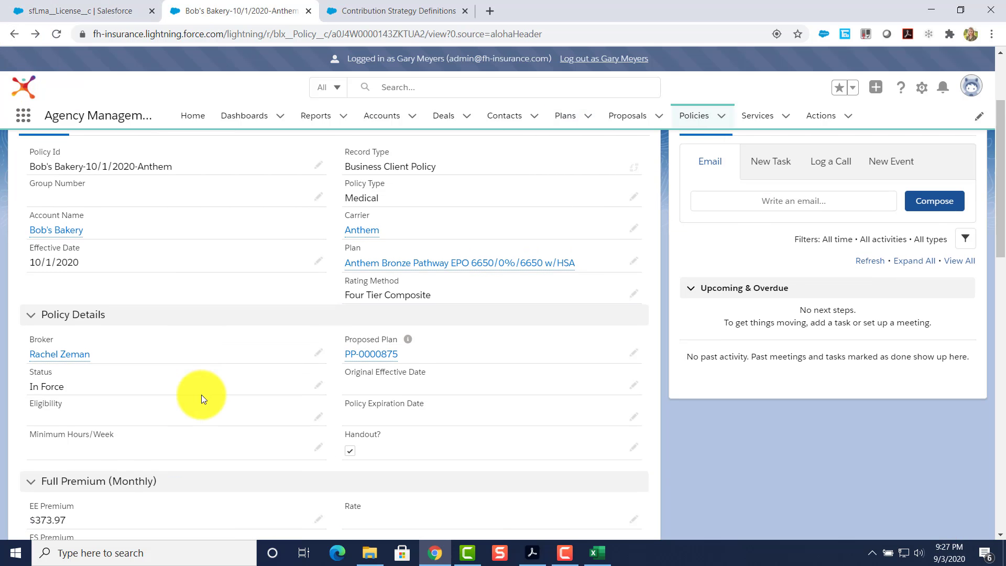
pyautogui.scroll(-1, 98, 336)
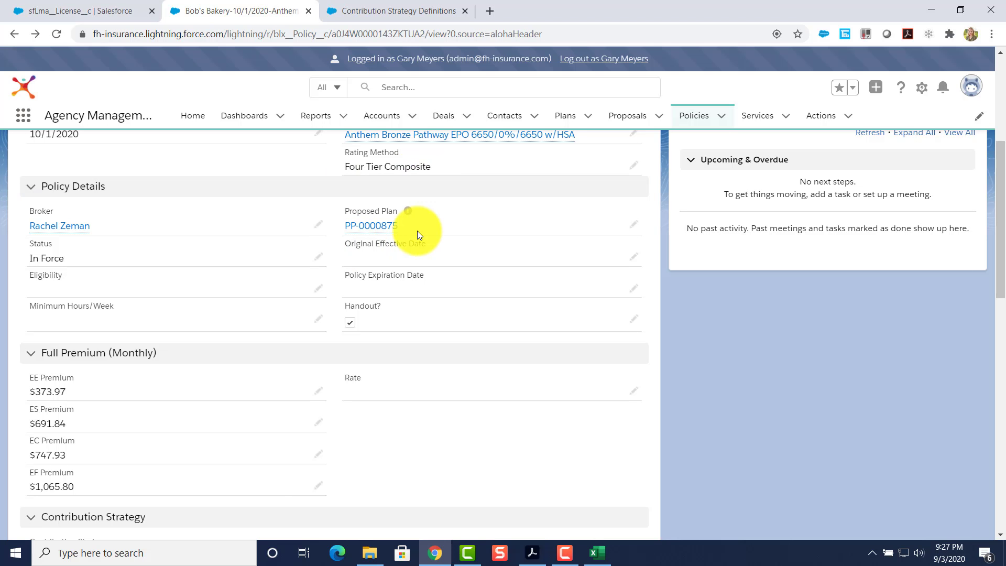
pyautogui.scroll(-3, 175, 348)
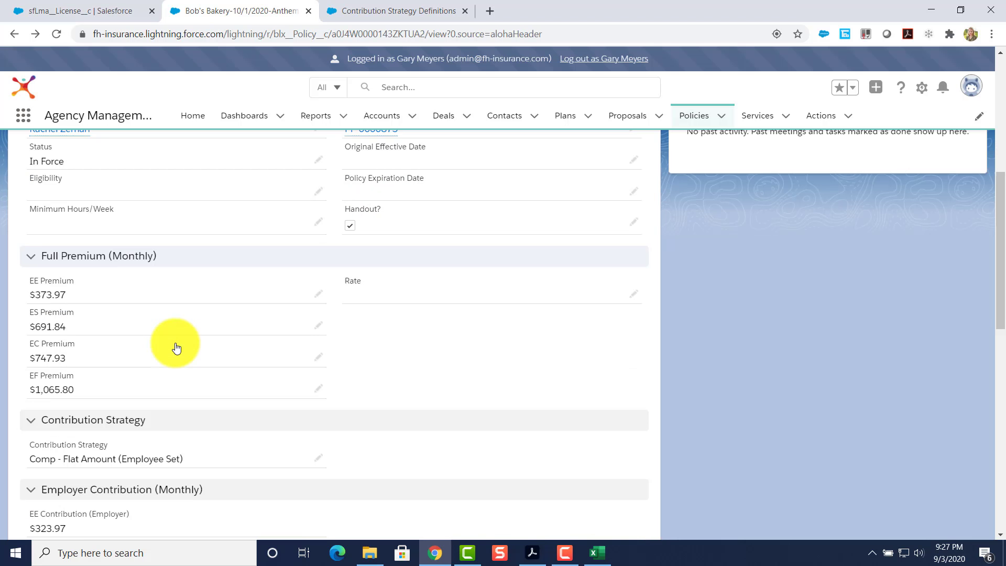
pyautogui.scroll(-3, 187, 371)
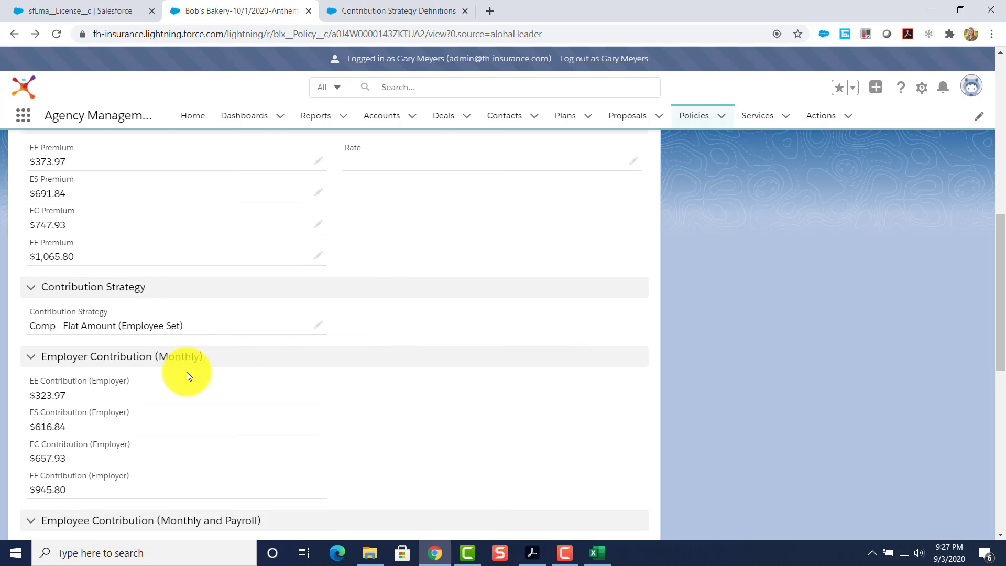
pyautogui.scroll(-3, 151, 341)
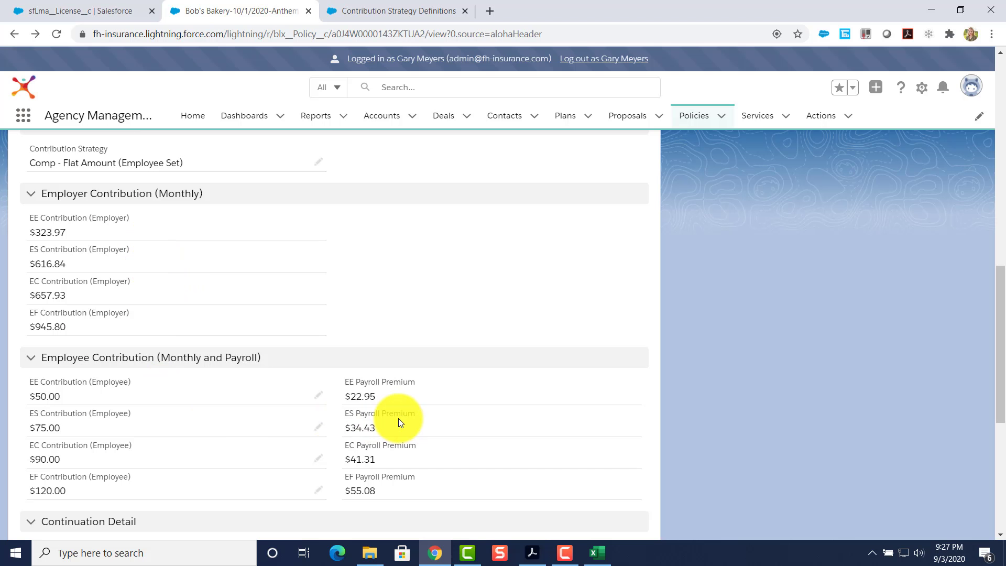
pyautogui.scroll(1, 381, 379)
pyautogui.scroll(3, 270, 282)
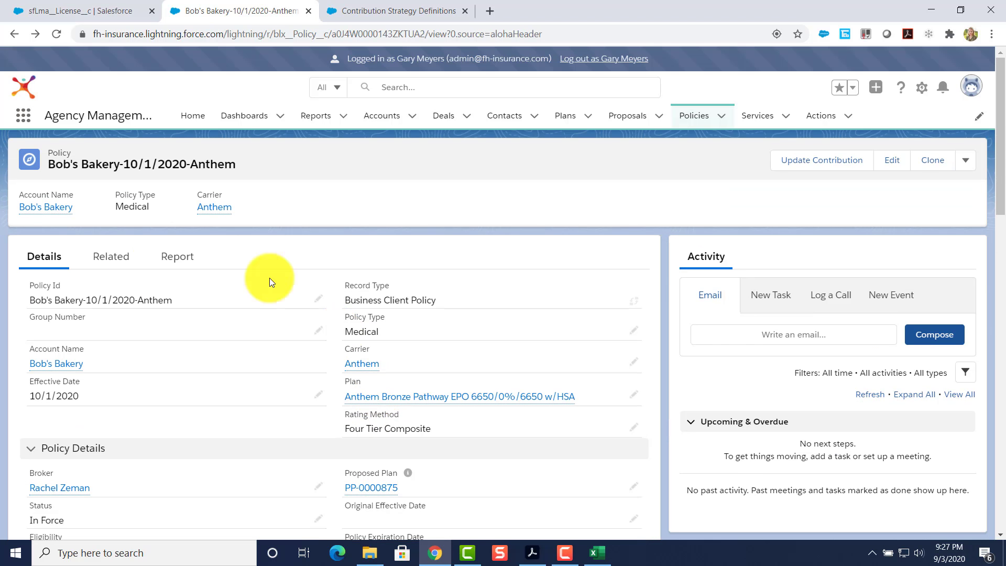
pyautogui.click(99, 244)
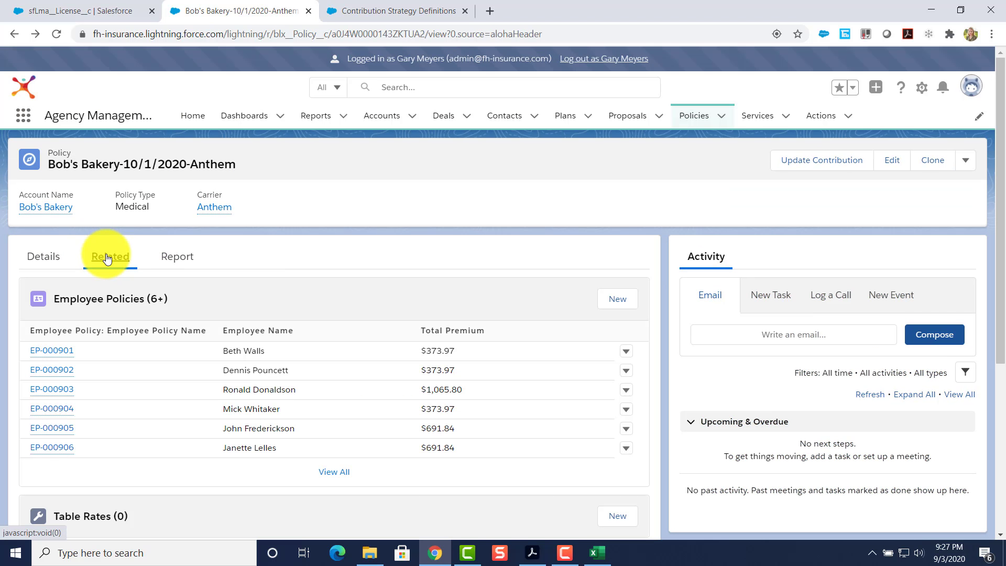
pyautogui.scroll(-3, 268, 389)
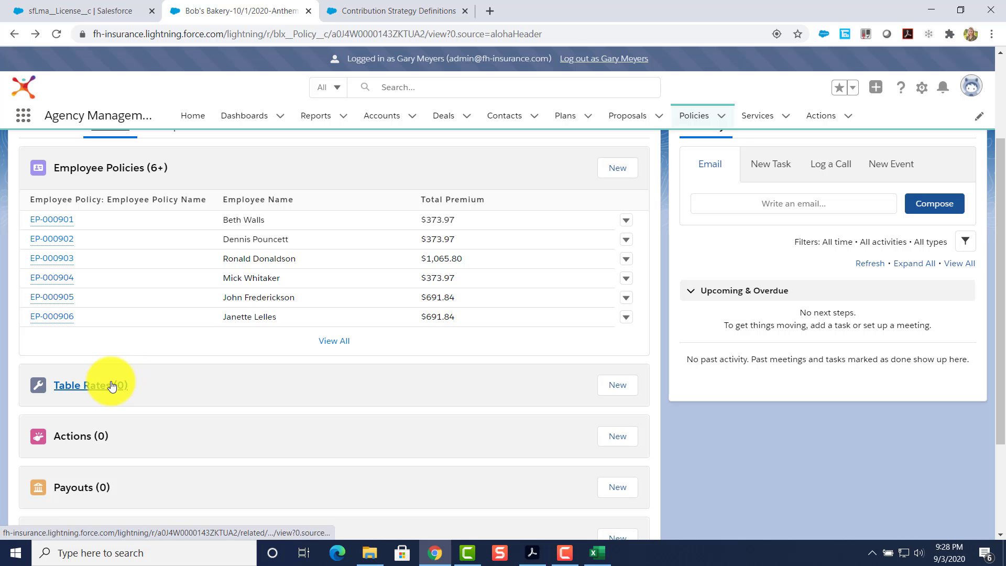
pyautogui.scroll(3, 97, 350)
pyautogui.scroll(-3, 48, 266)
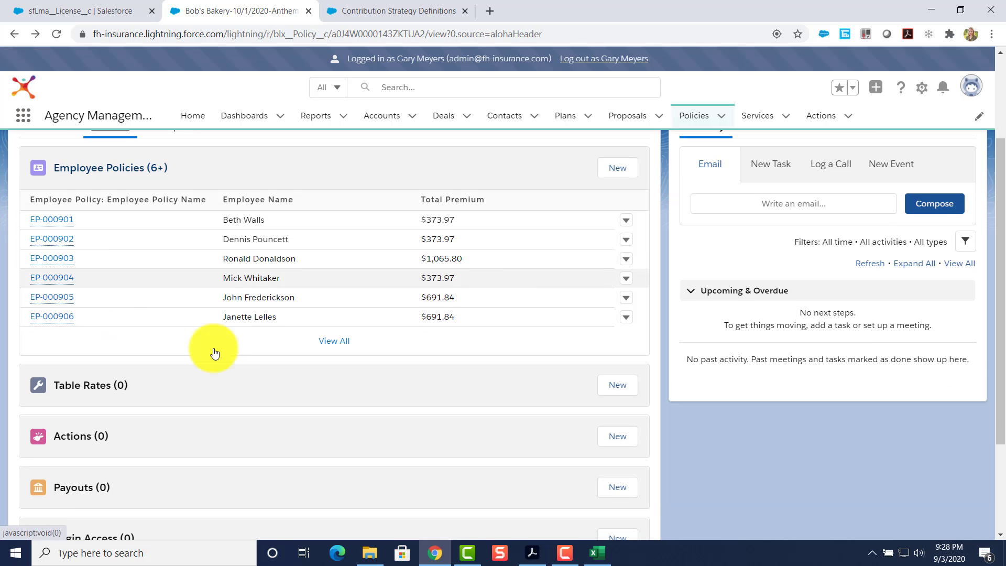
pyautogui.click(336, 343)
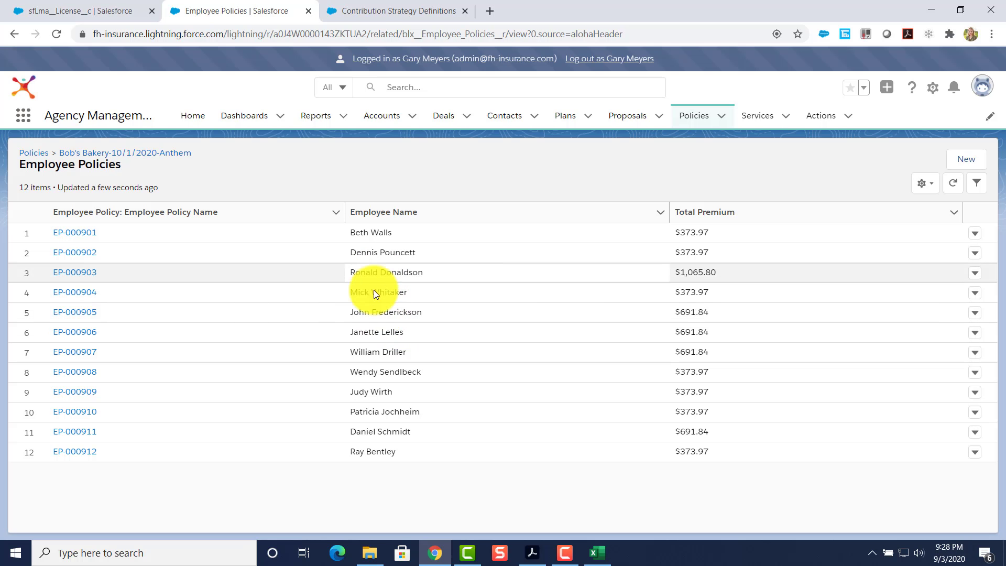
pyautogui.click(65, 314)
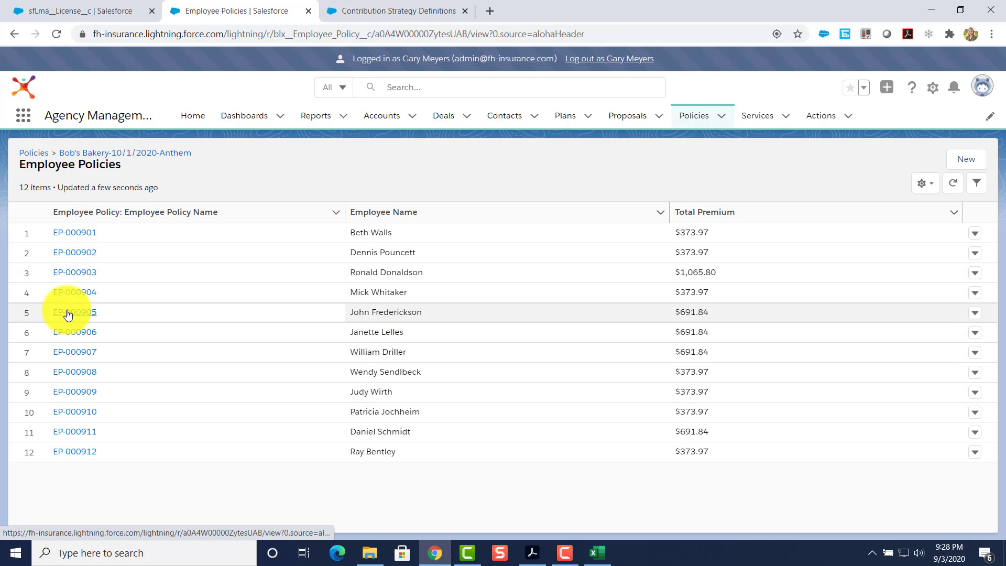
pyautogui.scroll(-1, 111, 433)
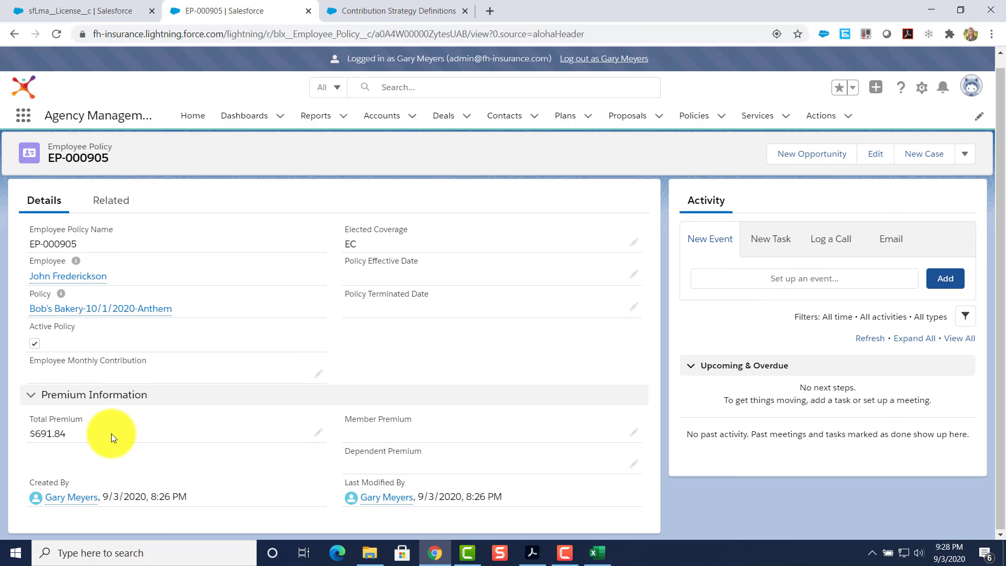
pyautogui.click(101, 308)
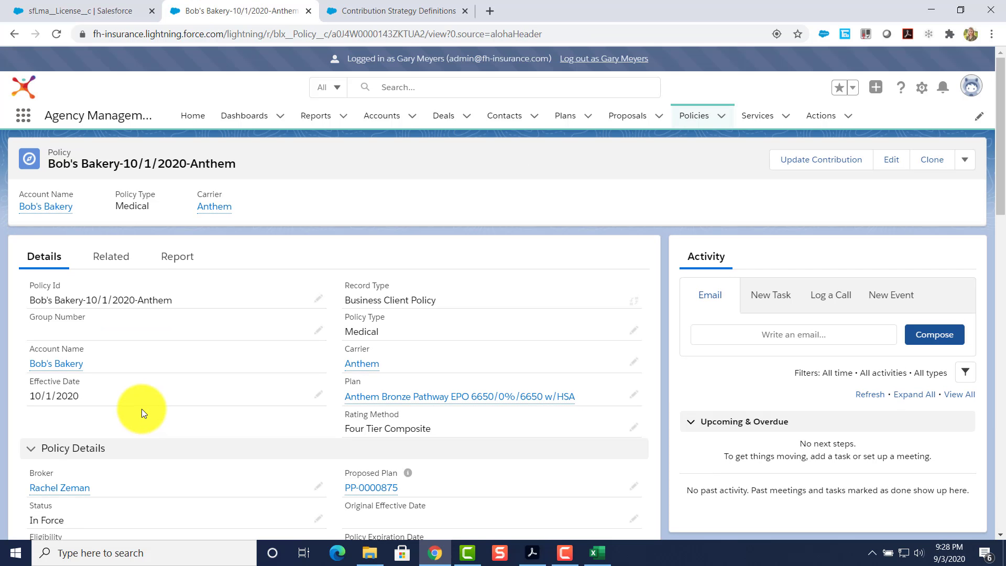
# Enter R3423 in the Anthem policy's empty Group Number field and save the record.
pyautogui.scroll(-1, 142, 409)
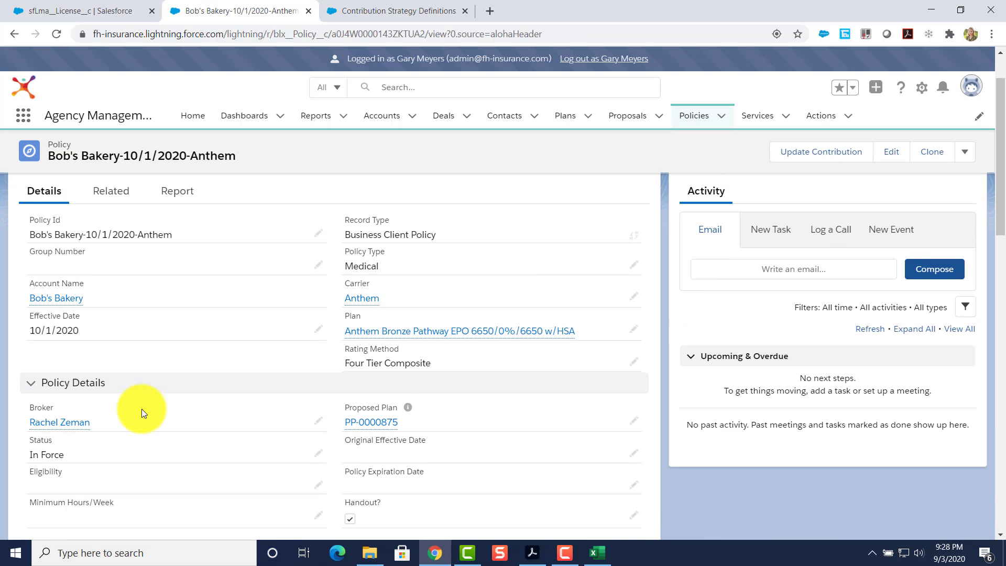
pyautogui.doubleClick(43, 263)
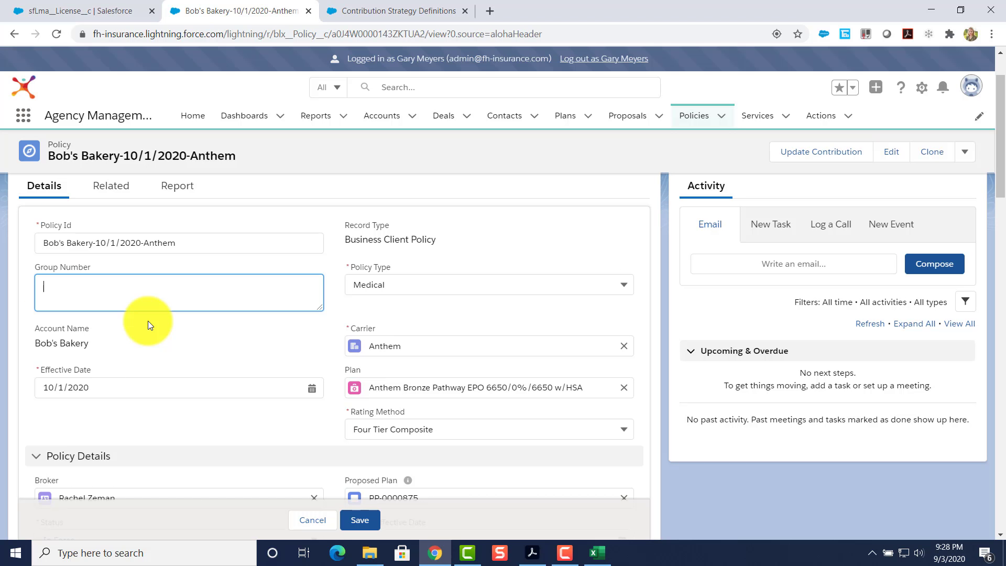
pyautogui.write('R3423')
pyautogui.click(153, 332)
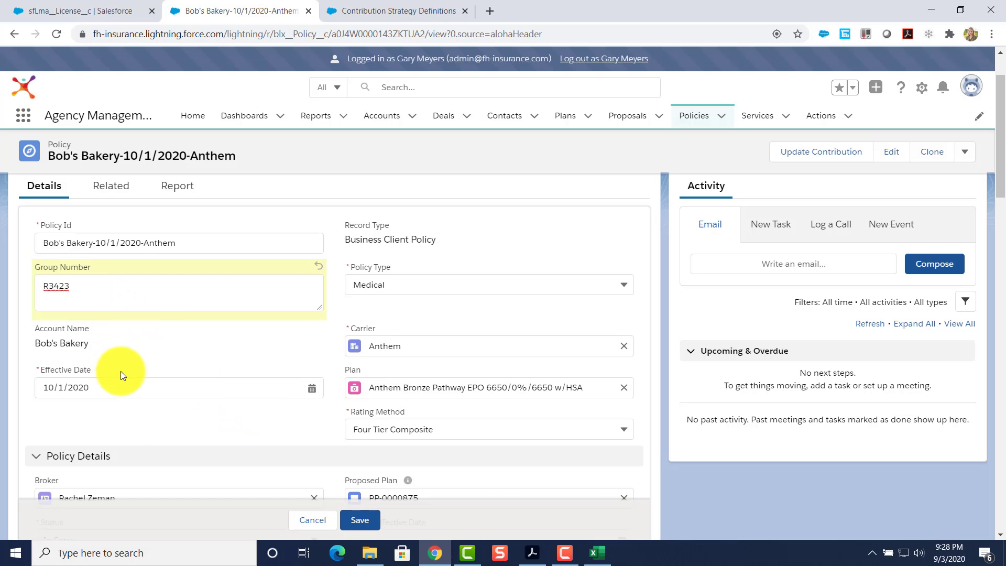
pyautogui.scroll(-1, 117, 360)
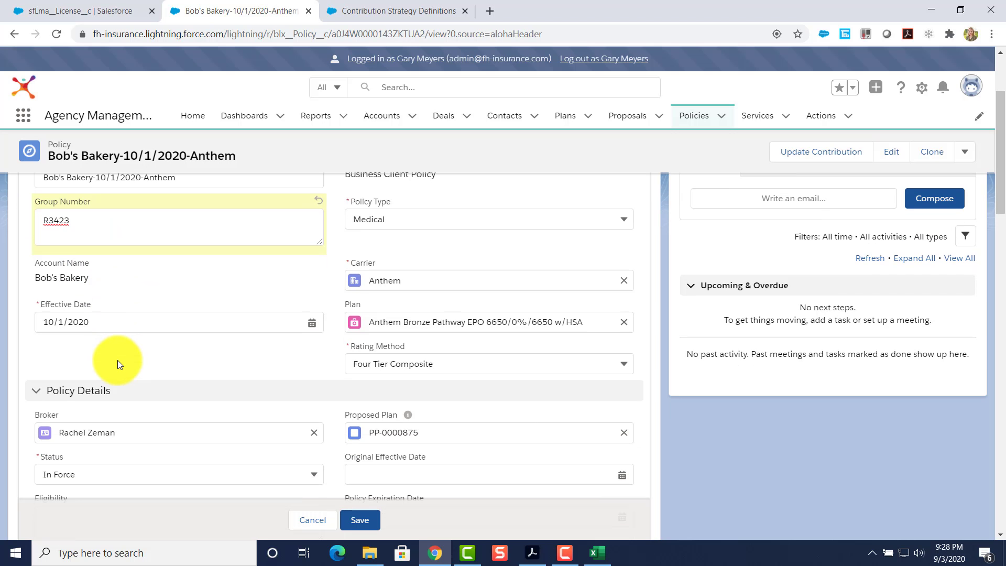
pyautogui.scroll(-1, 129, 372)
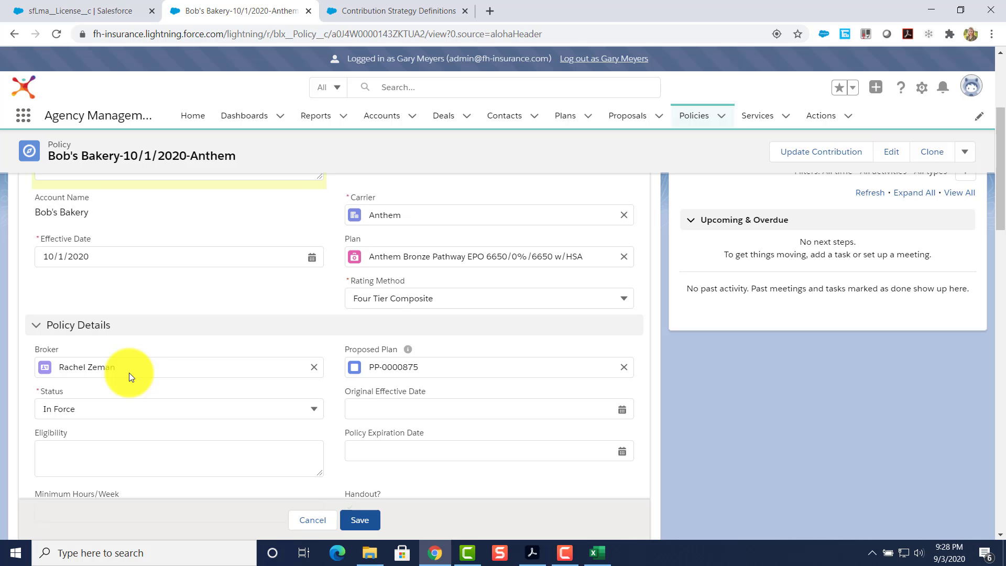
pyautogui.scroll(-1, 129, 373)
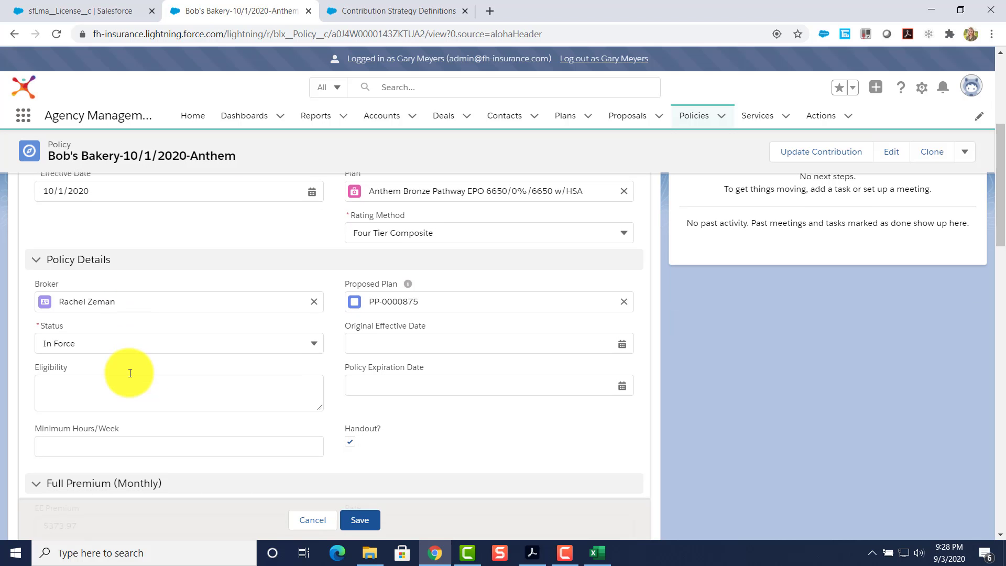
pyautogui.click(360, 520)
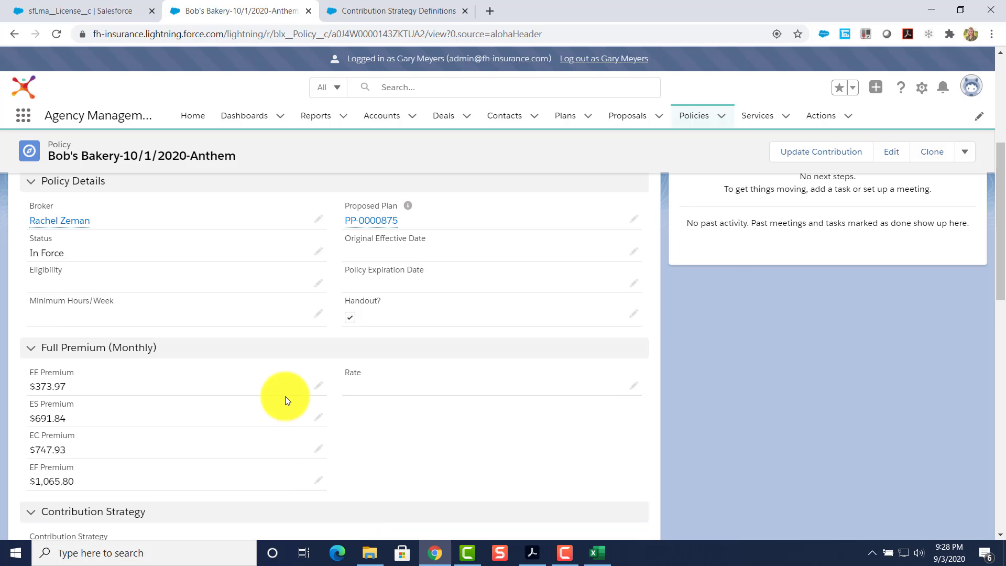
pyautogui.scroll(-1, 287, 400)
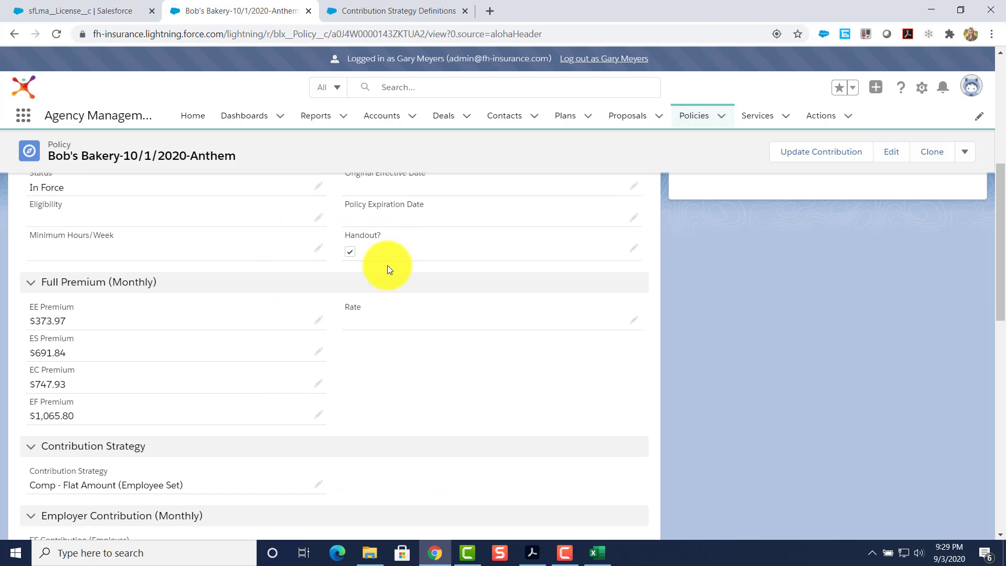
# Untick the policy's Handout? box and save the record.
pyautogui.doubleClick(349, 260)
pyautogui.click(350, 329)
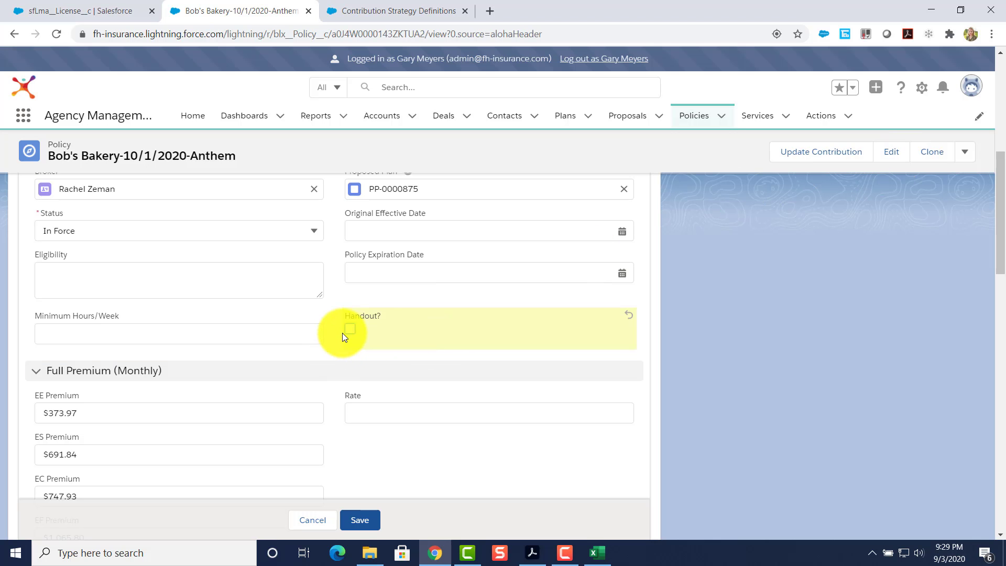
pyautogui.click(361, 520)
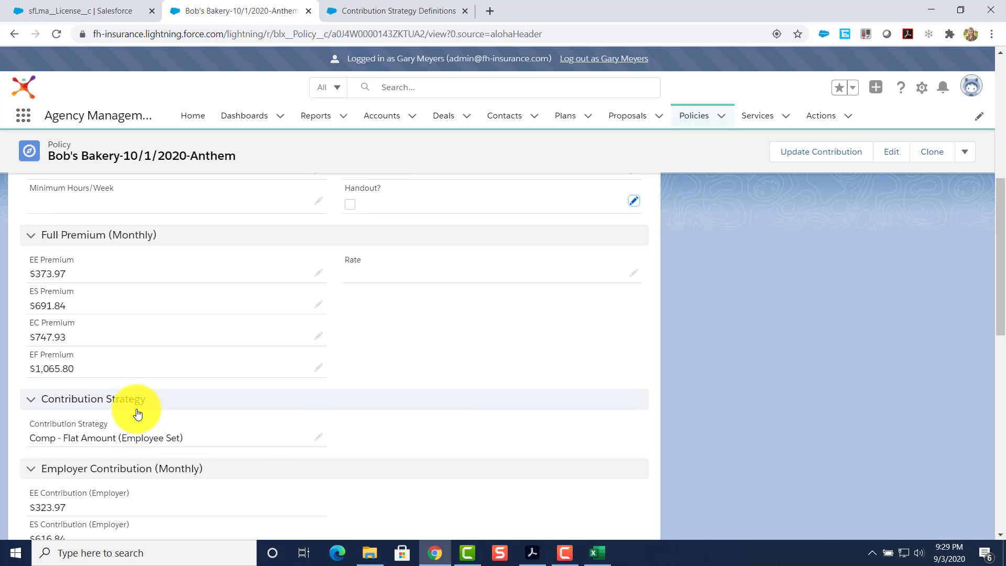
# Tick the Handout? box again and save the policy.
pyautogui.scroll(8, 136, 409)
pyautogui.scroll(-3, 137, 409)
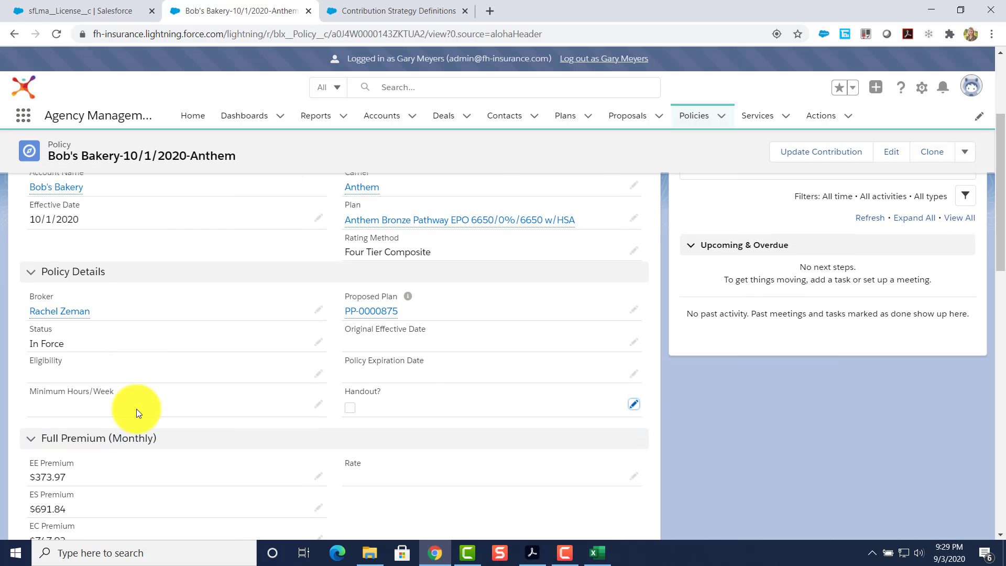
pyautogui.doubleClick(350, 390)
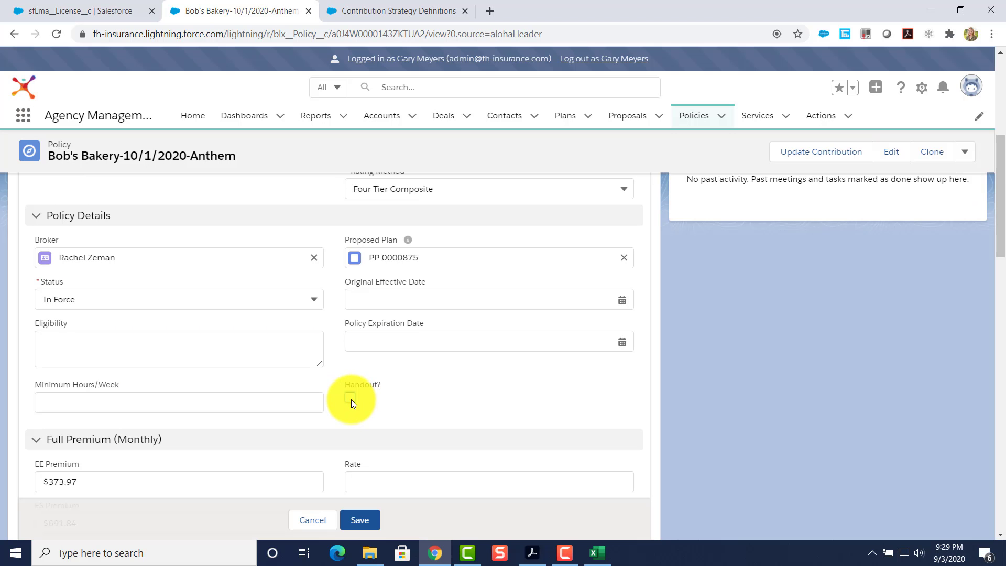
pyautogui.click(350, 398)
pyautogui.click(362, 521)
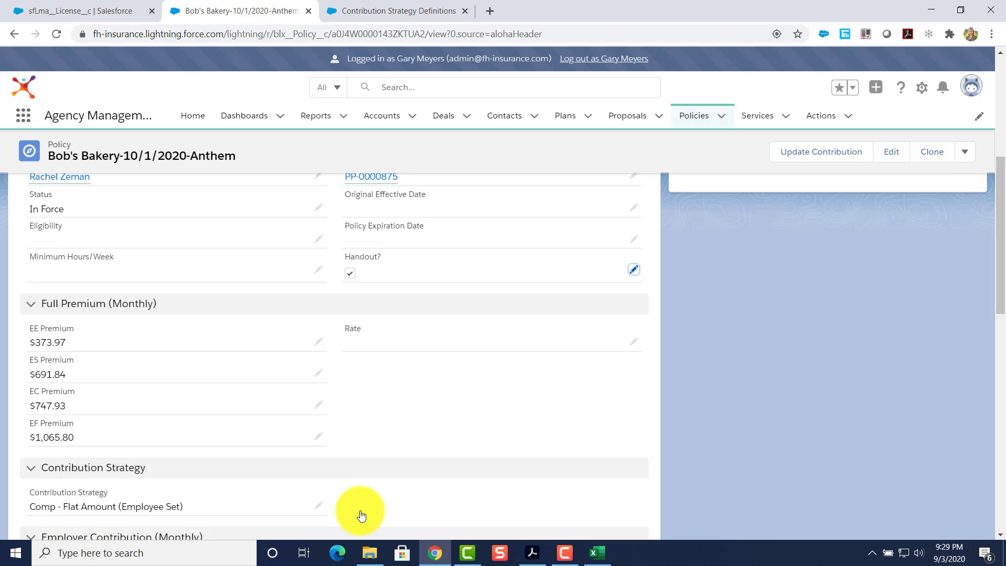
pyautogui.scroll(5, 168, 351)
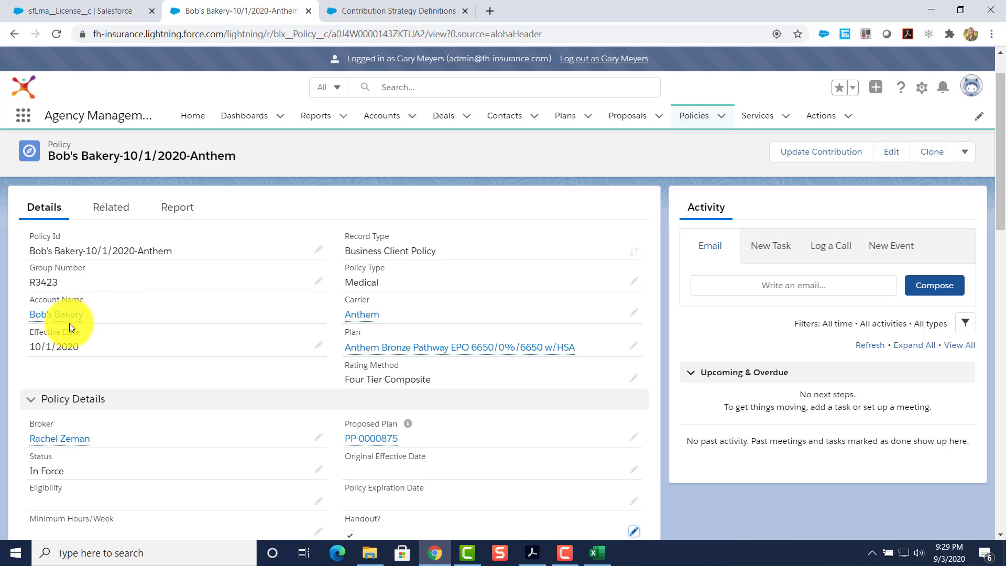
# From the Bob's Bakery account record, launch Benefits at a Glance, opening Conga Composer with four templates.
pyautogui.click(52, 315)
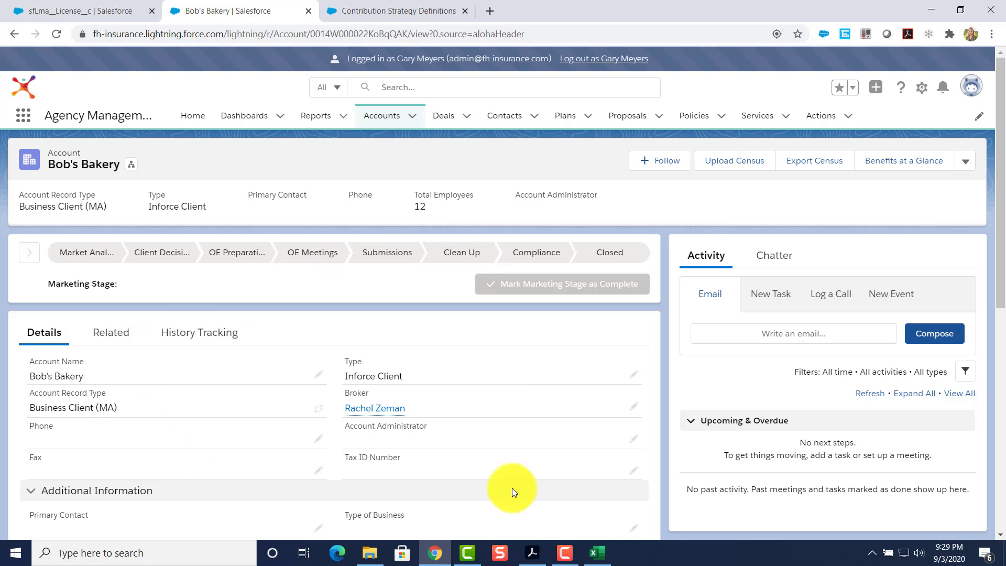
pyautogui.scroll(-5, 179, 452)
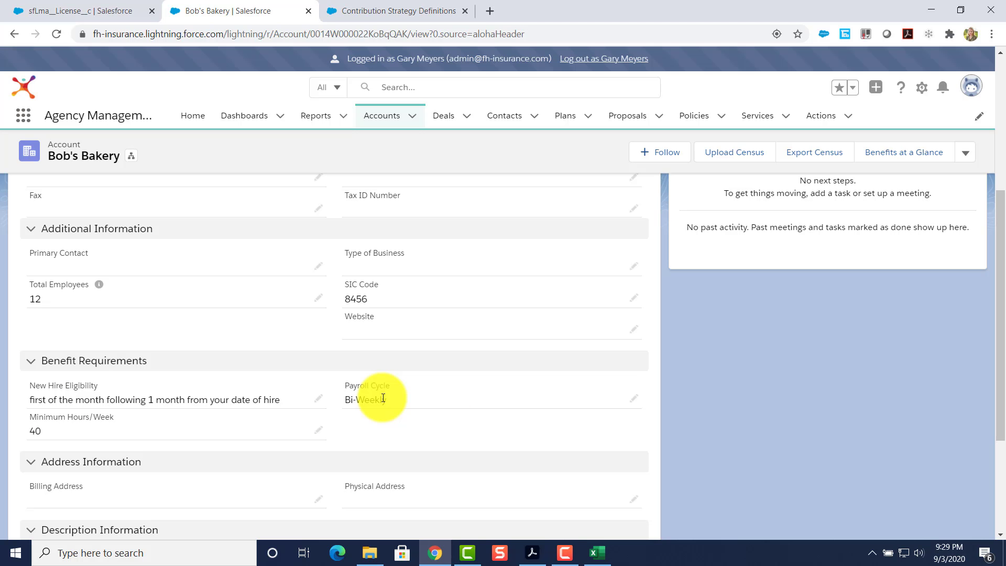
pyautogui.click(893, 159)
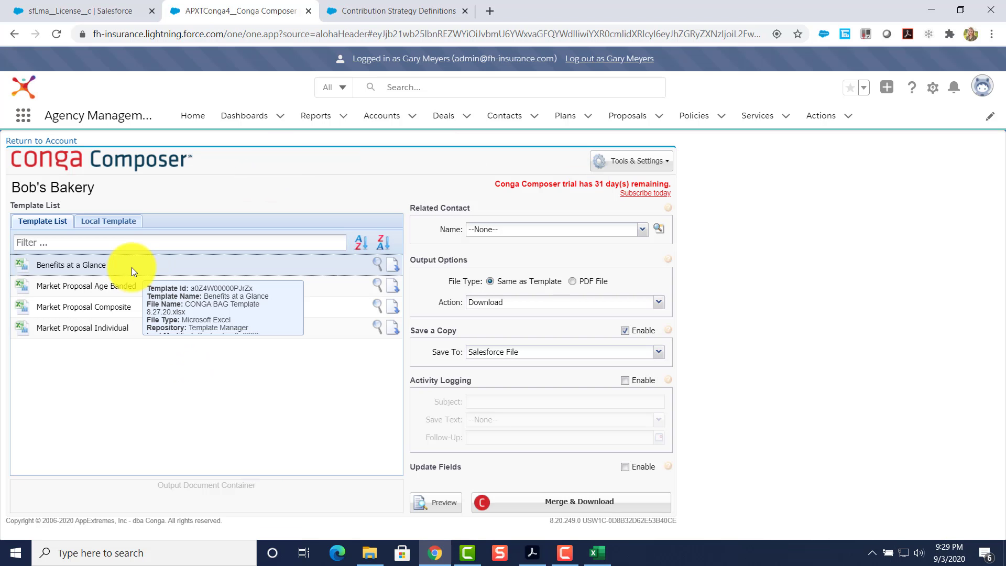
# Merge & Download the Benefits at a Glance template and open the resulting Bob's Bakery .xlsx in Excel.
pyautogui.moveTo(117, 272)
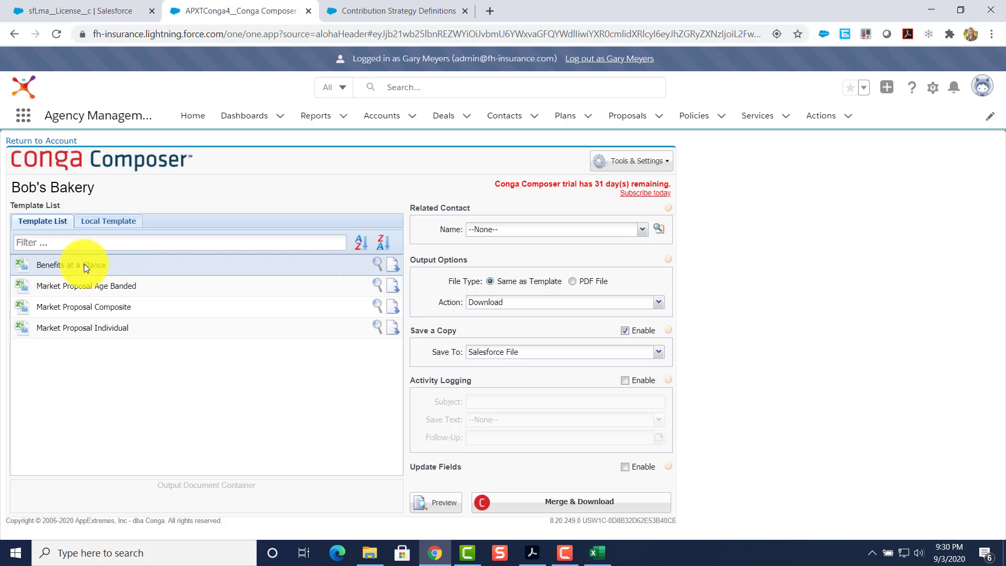
pyautogui.click(572, 506)
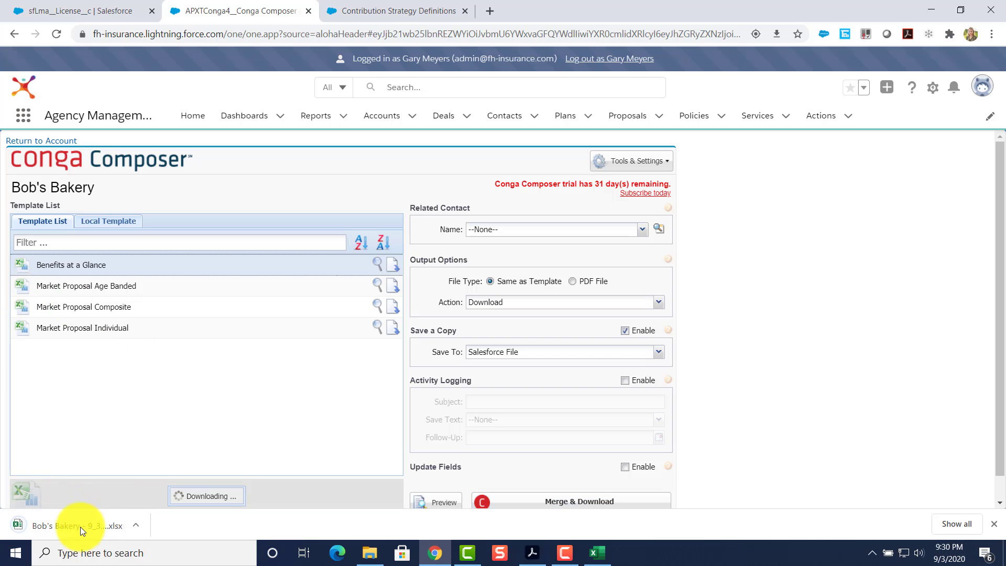
pyautogui.click(68, 524)
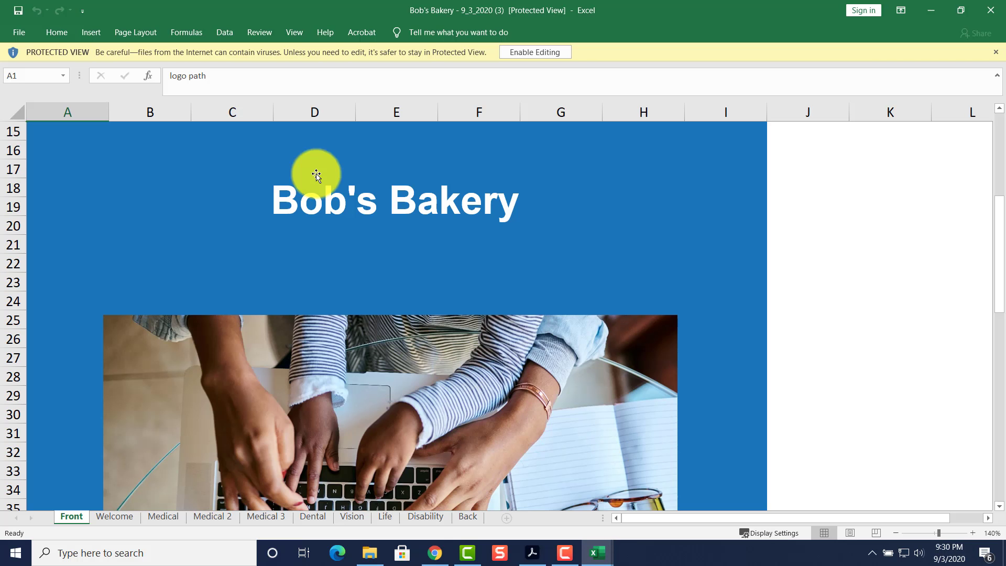
# Enable editing of the downloaded workbook and look over its Front cover sheet.
pyautogui.click(533, 53)
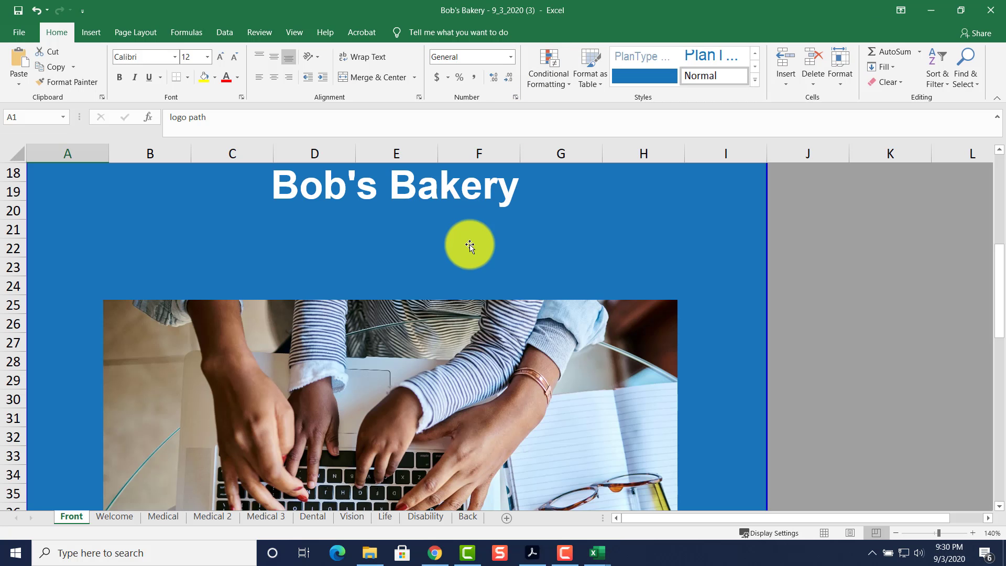
pyautogui.scroll(1, 470, 247)
pyautogui.scroll(-7, 470, 246)
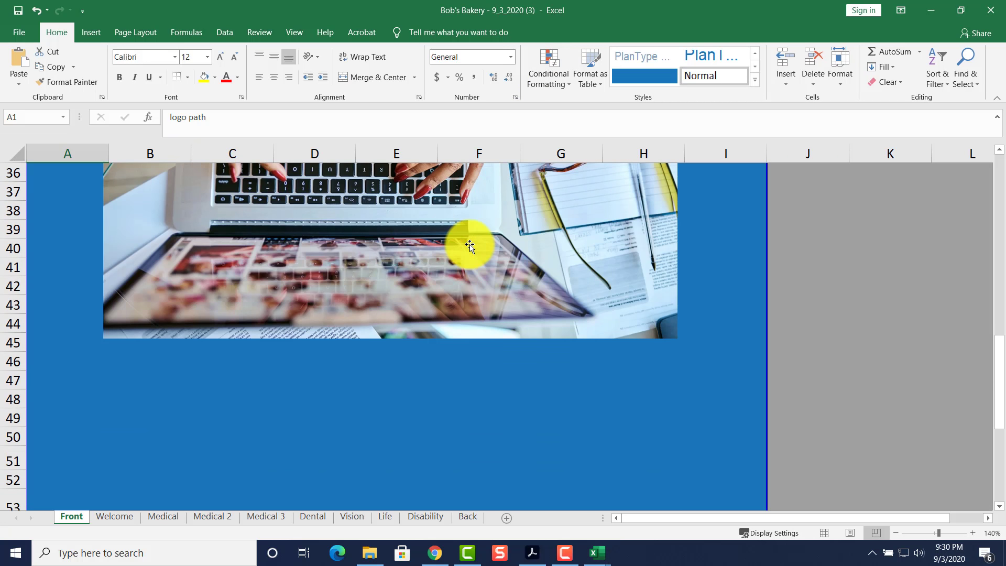
pyautogui.scroll(-3, 470, 247)
pyautogui.scroll(4, 470, 246)
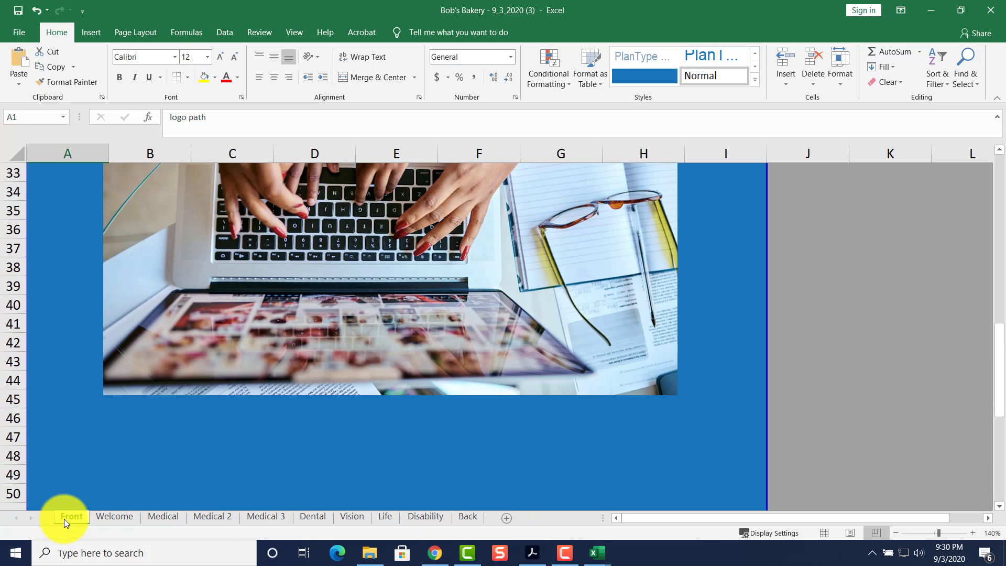
pyautogui.scroll(5, 168, 384)
pyautogui.scroll(-4, 156, 464)
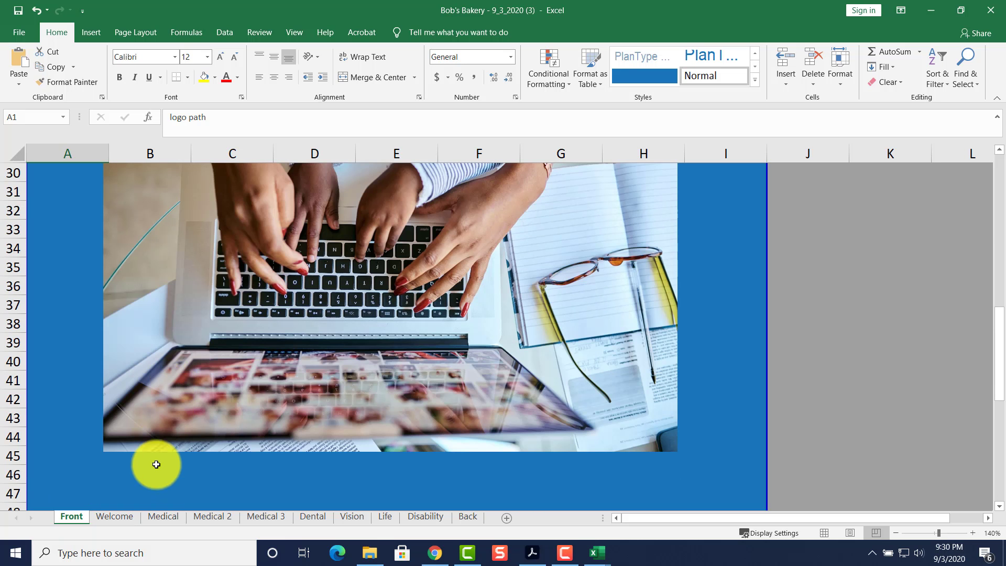
# Review the Welcome sheet: eligibility at 40 hours/wk, coverage starting 1 month after hire.
pyautogui.click(124, 515)
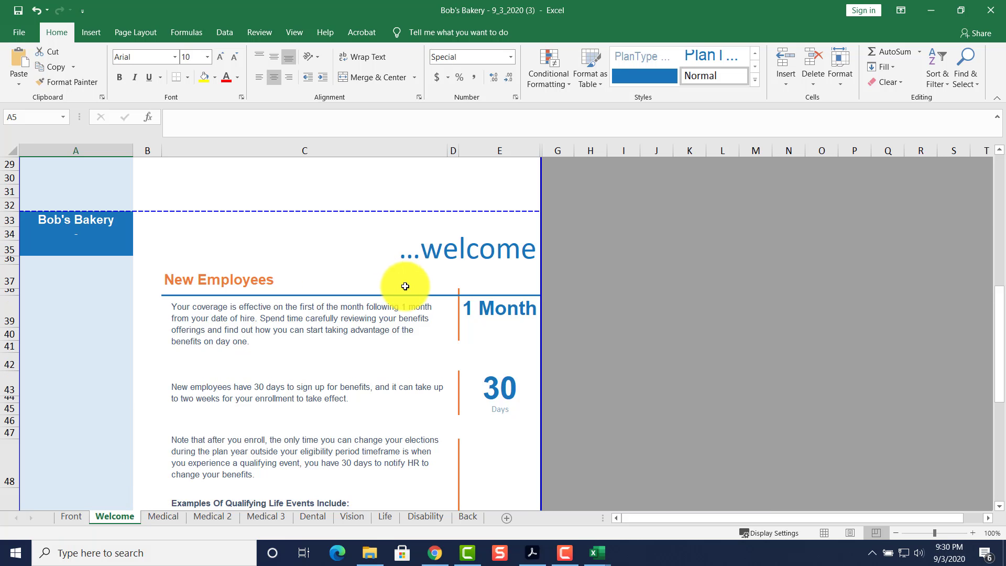
pyautogui.scroll(-3, 471, 427)
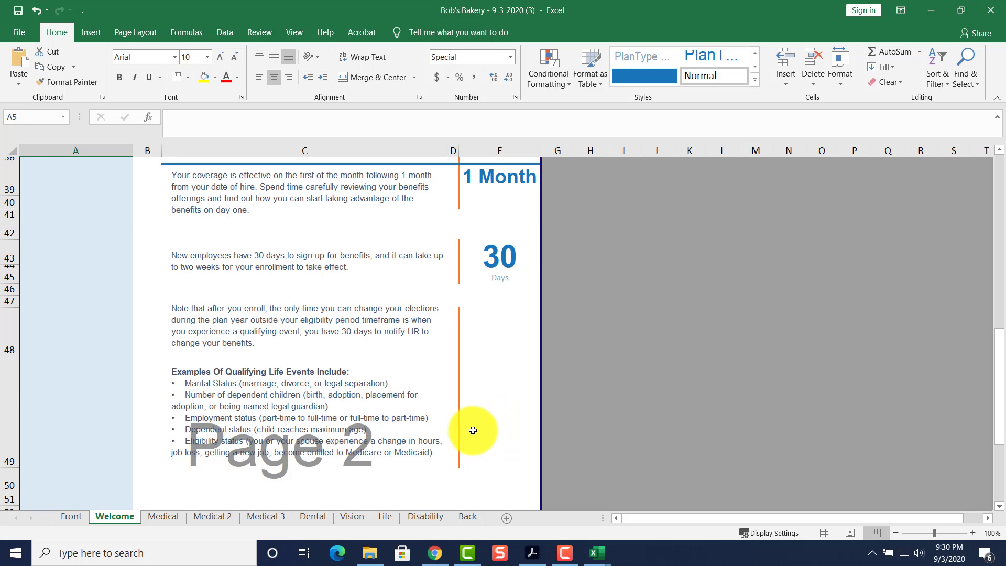
pyautogui.scroll(9, 473, 430)
pyautogui.scroll(4, 450, 392)
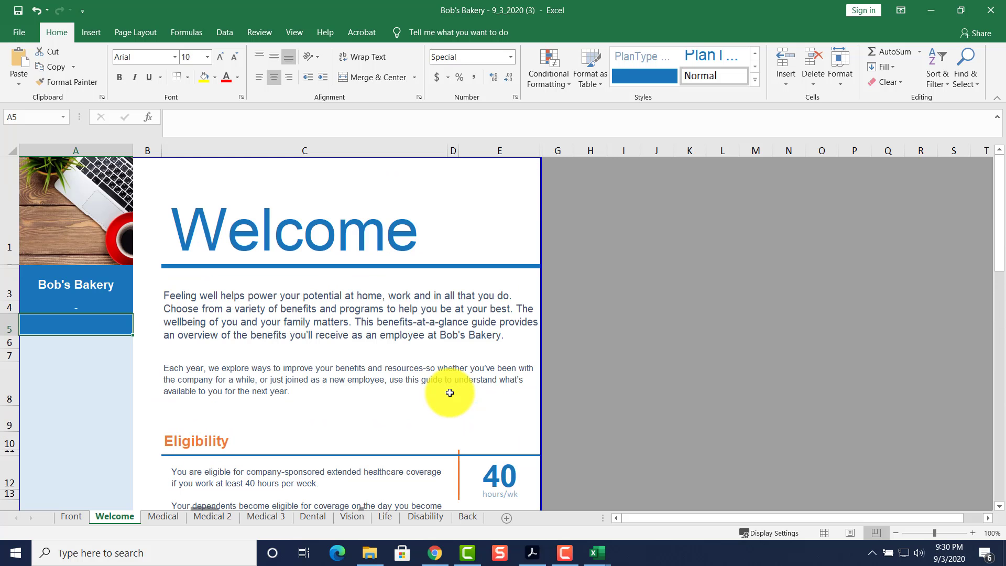
# On the Medical sheet, check that cell A4 shows Group #R3423, then scroll through the sheet.
pyautogui.click(157, 517)
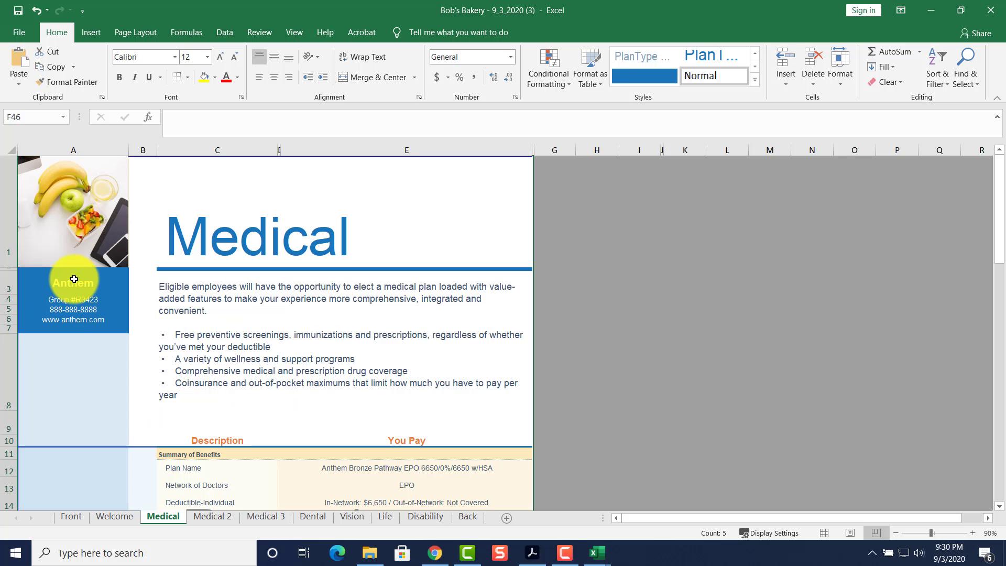
pyautogui.click(48, 300)
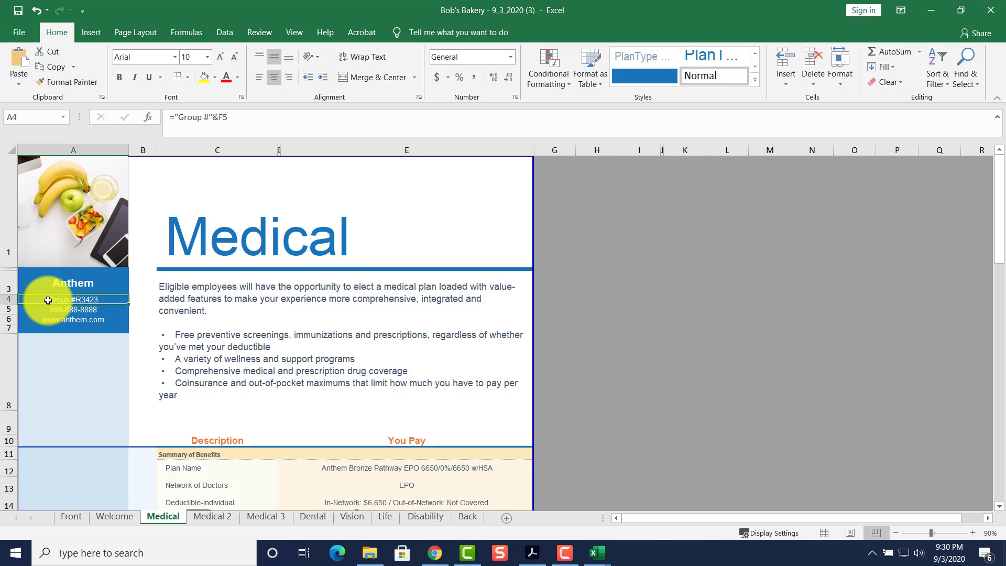
pyautogui.scroll(-2, 73, 380)
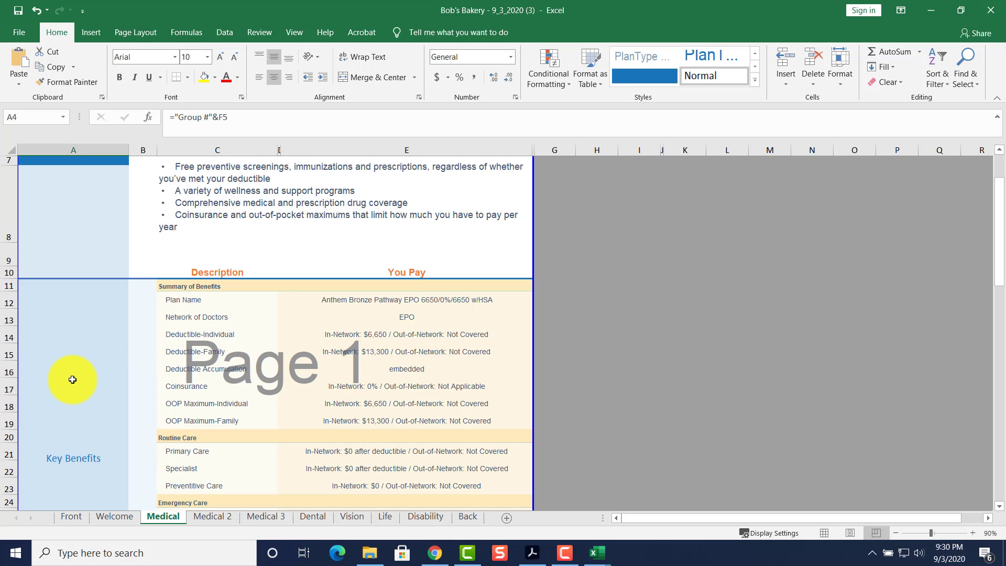
pyautogui.scroll(-5, 333, 344)
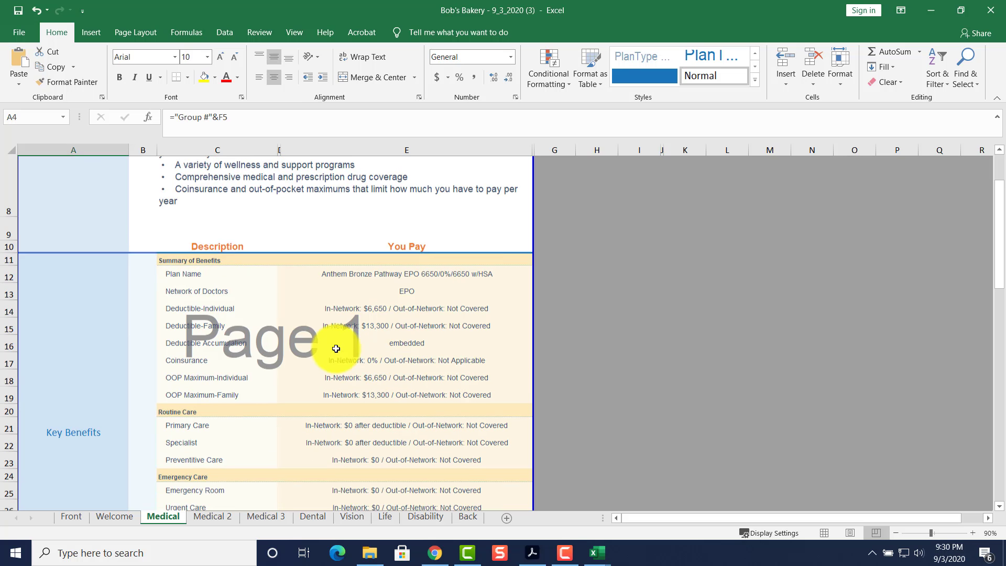
pyautogui.scroll(-8, 356, 316)
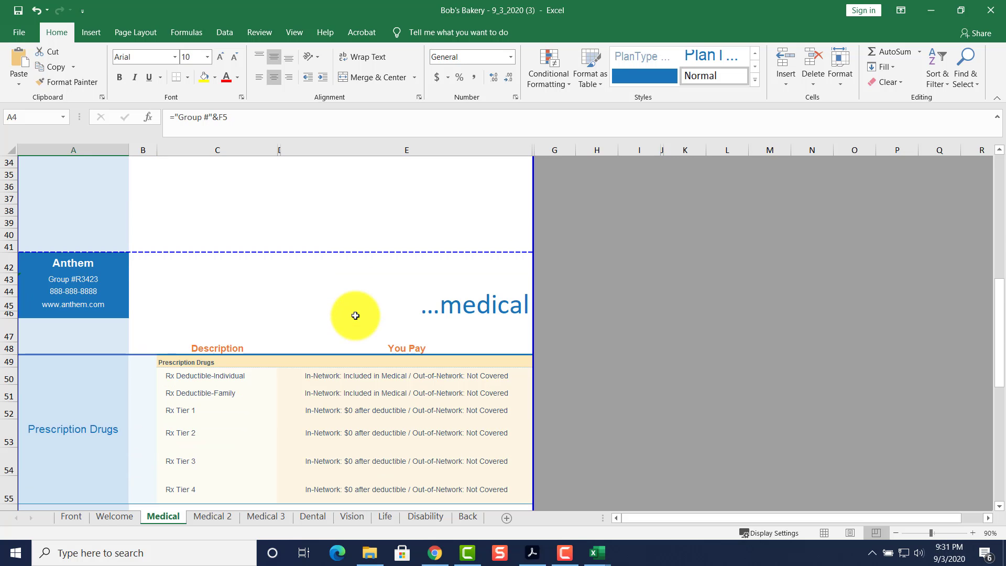
pyautogui.scroll(-1, 356, 315)
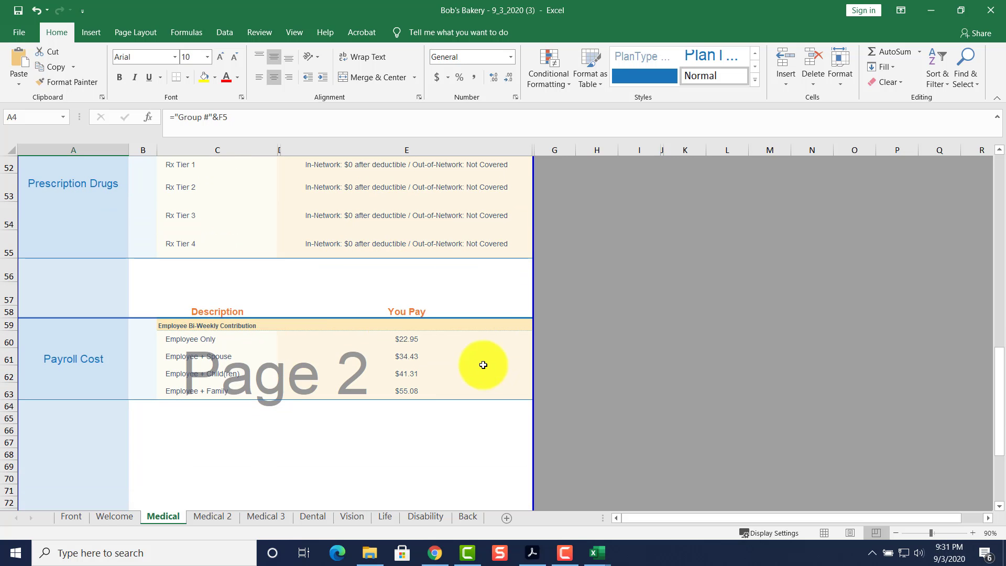
# Review the Dental sheet's Anthem CO Dental Prime Plan, then the unfilled Medical 2 sheet.
pyautogui.click(303, 517)
pyautogui.scroll(3, 285, 477)
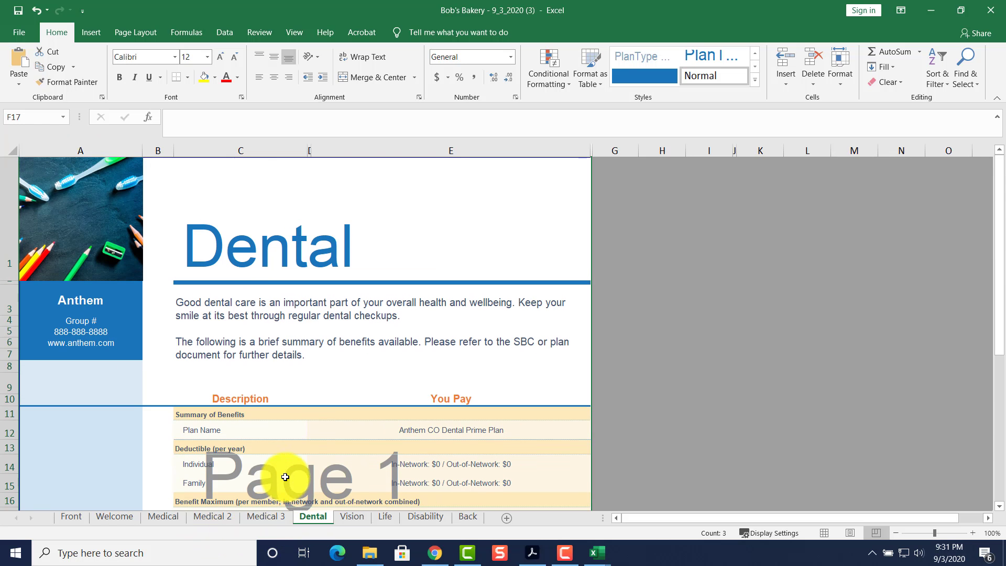
pyautogui.scroll(-3, 301, 313)
pyautogui.scroll(-1, 301, 314)
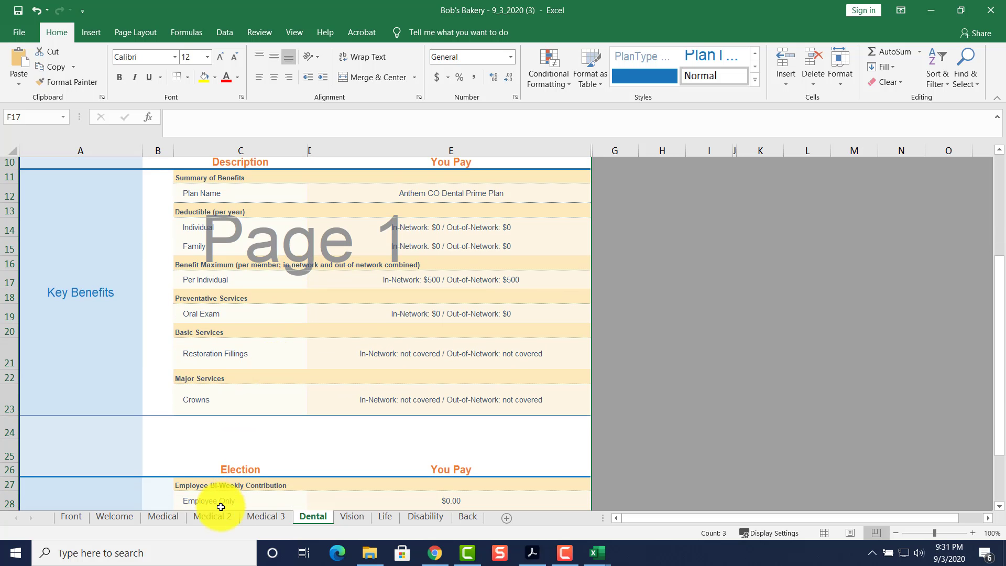
pyautogui.click(208, 516)
pyautogui.scroll(10, 204, 490)
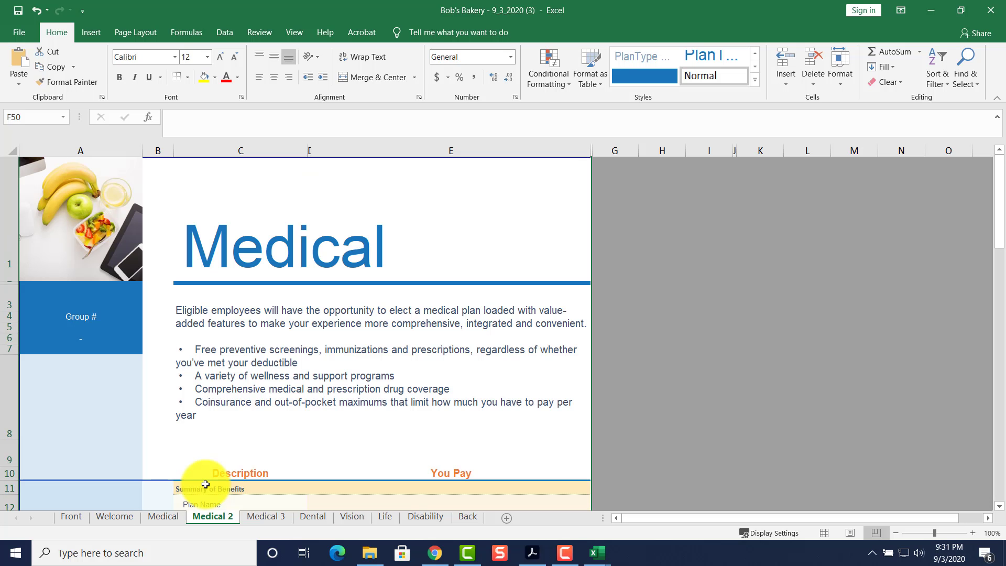
pyautogui.rightClick(213, 515)
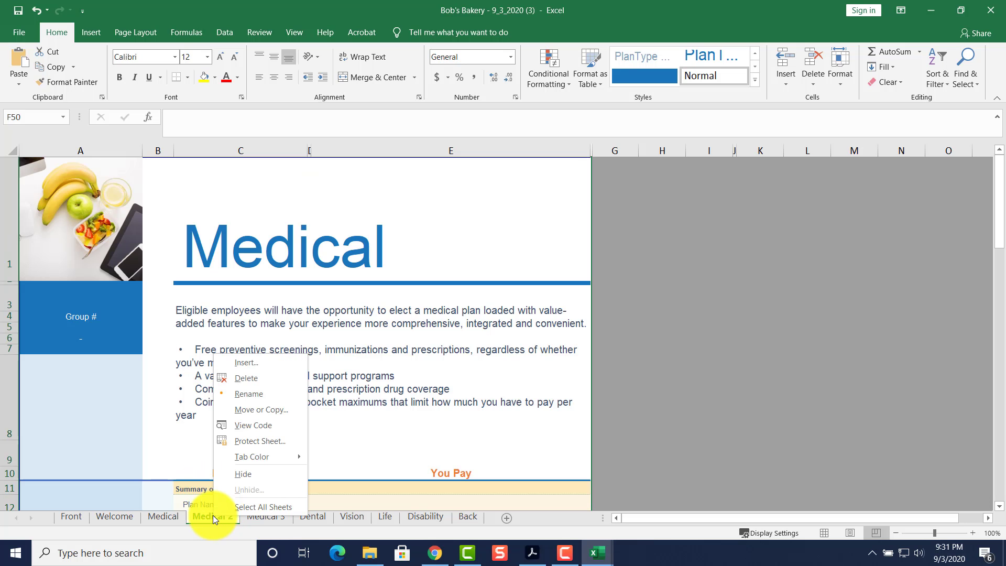
pyautogui.click(427, 337)
pyautogui.scroll(-5, 427, 382)
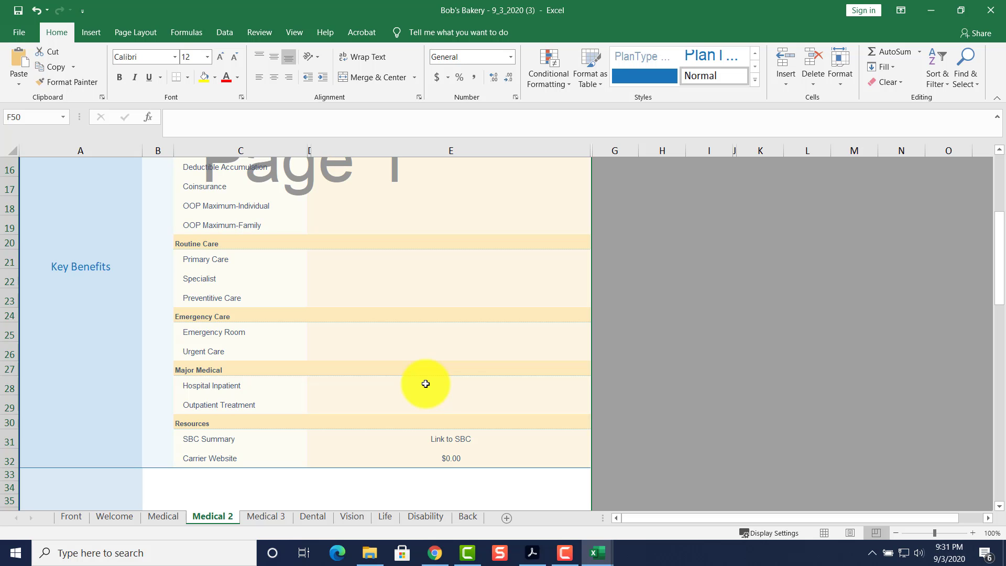
pyautogui.scroll(5, 414, 367)
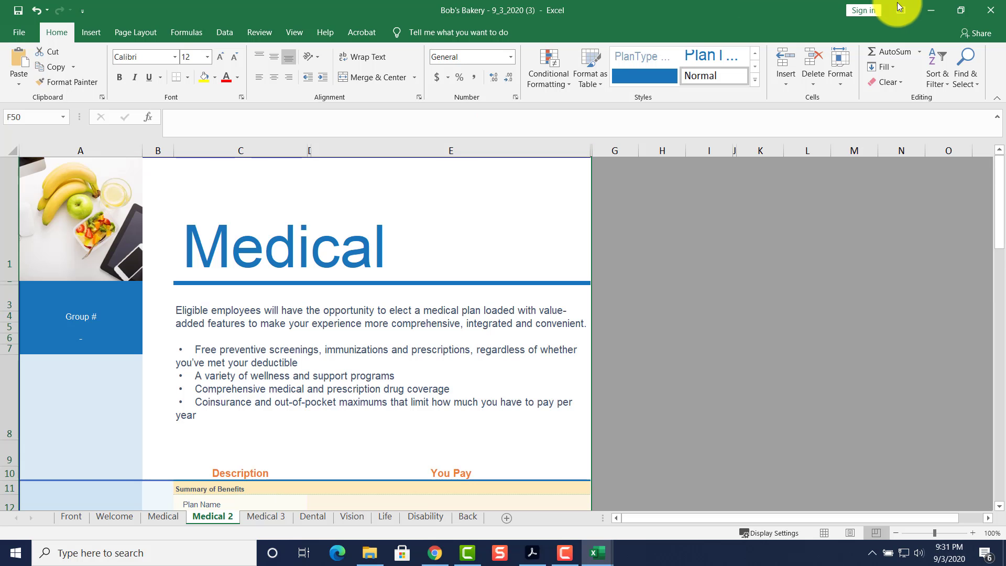
# Close both Bob's Bakery workbooks and move the Benelinx System Process Flow PDF over the browser.
pyautogui.click(989, 14)
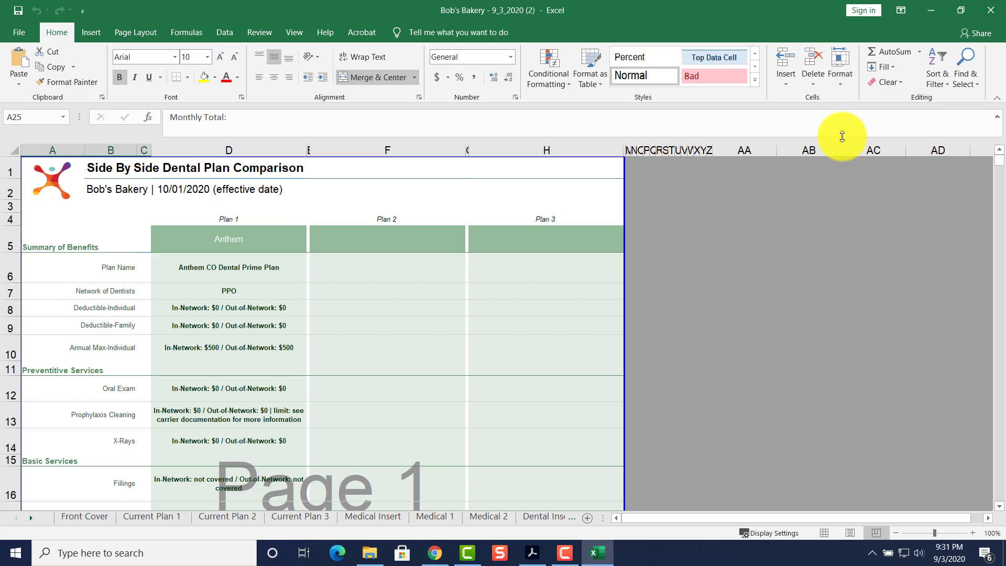
pyautogui.click(991, 10)
pyautogui.click(532, 553)
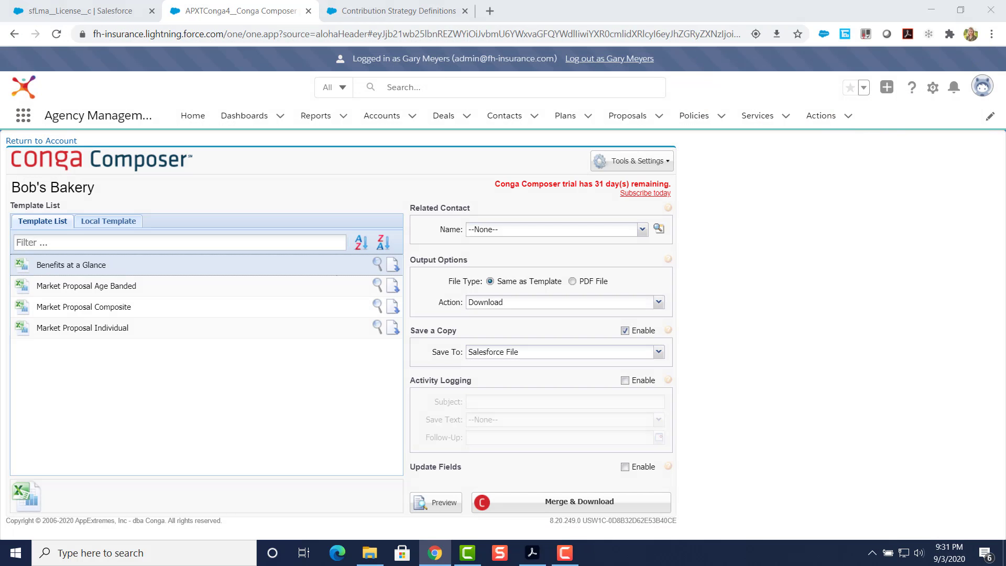
pyautogui.moveTo(846, 266); pyautogui.dragTo(329, 59)
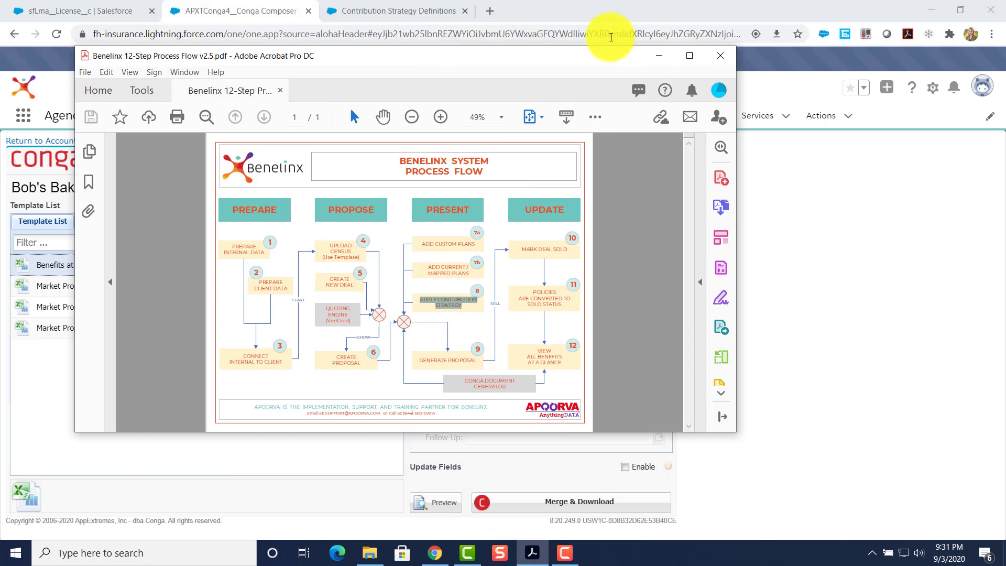